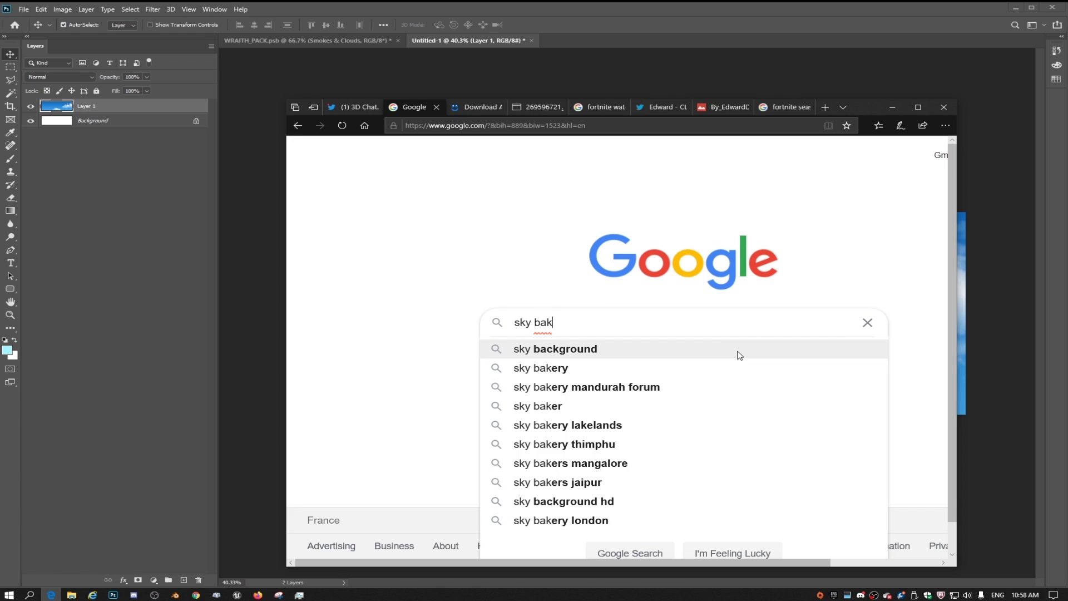
# Search Google Images for "sky background" and open the related sky-07.jpg picture of white clouds on blue sky
pyautogui.click(742, 351)
pyautogui.click(470, 200)
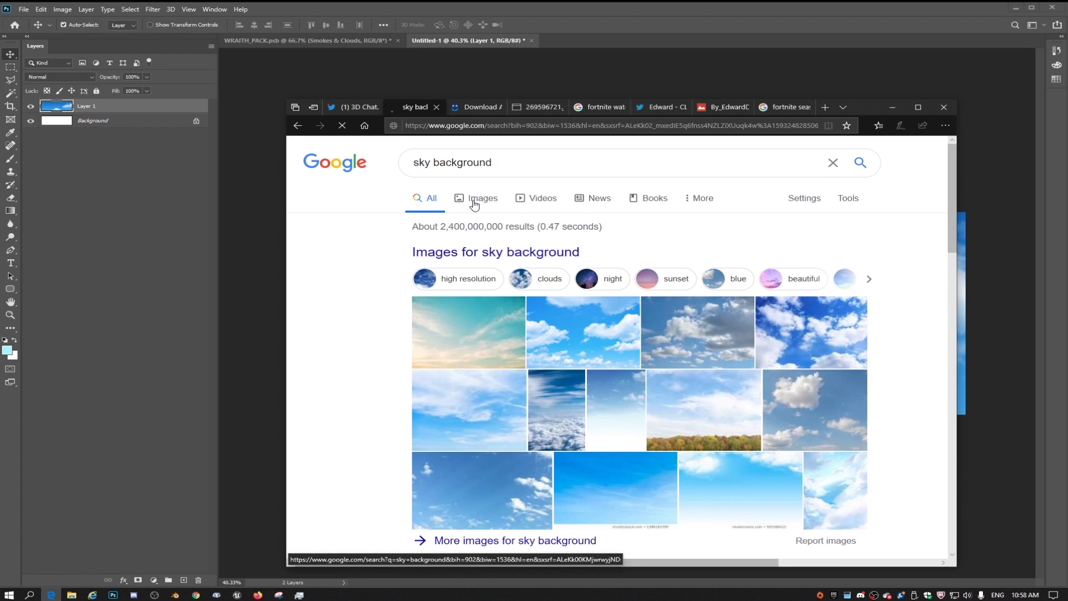
pyautogui.scroll(-8, 617, 288)
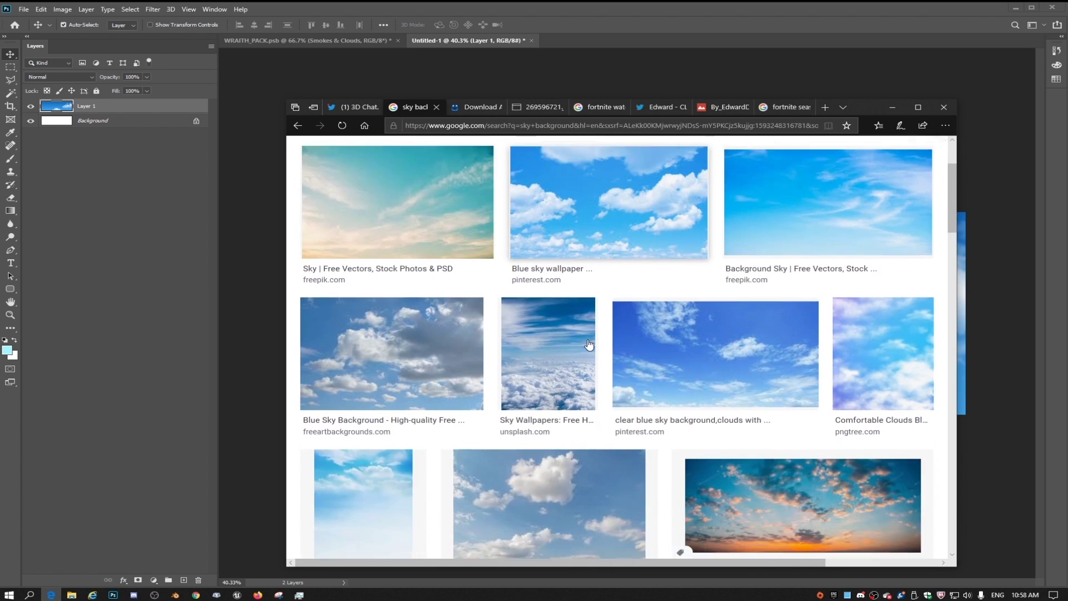
pyautogui.scroll(-10, 616, 288)
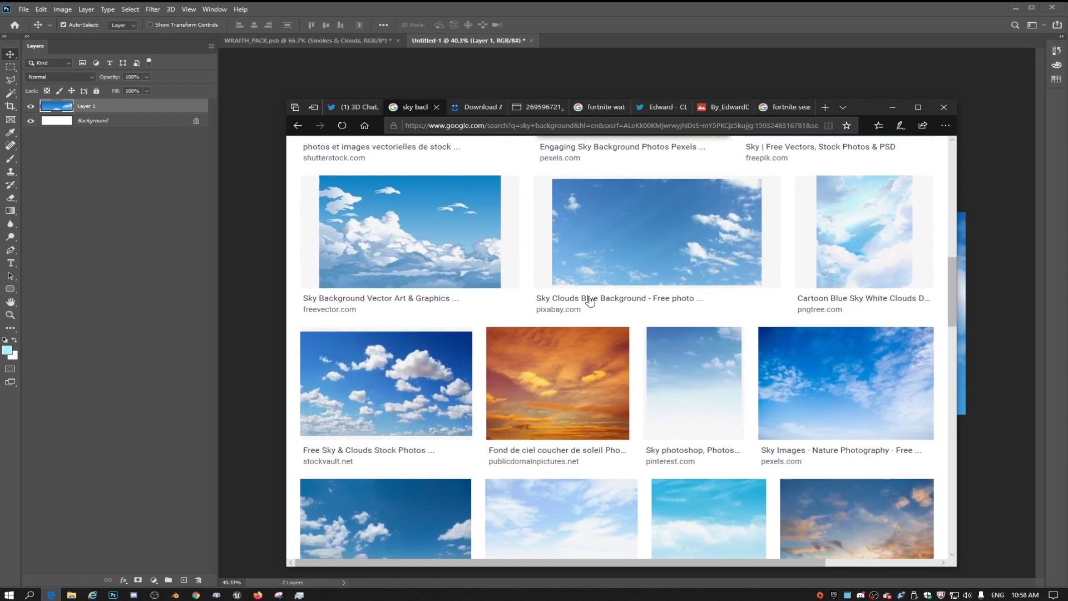
pyautogui.scroll(-7, 560, 365)
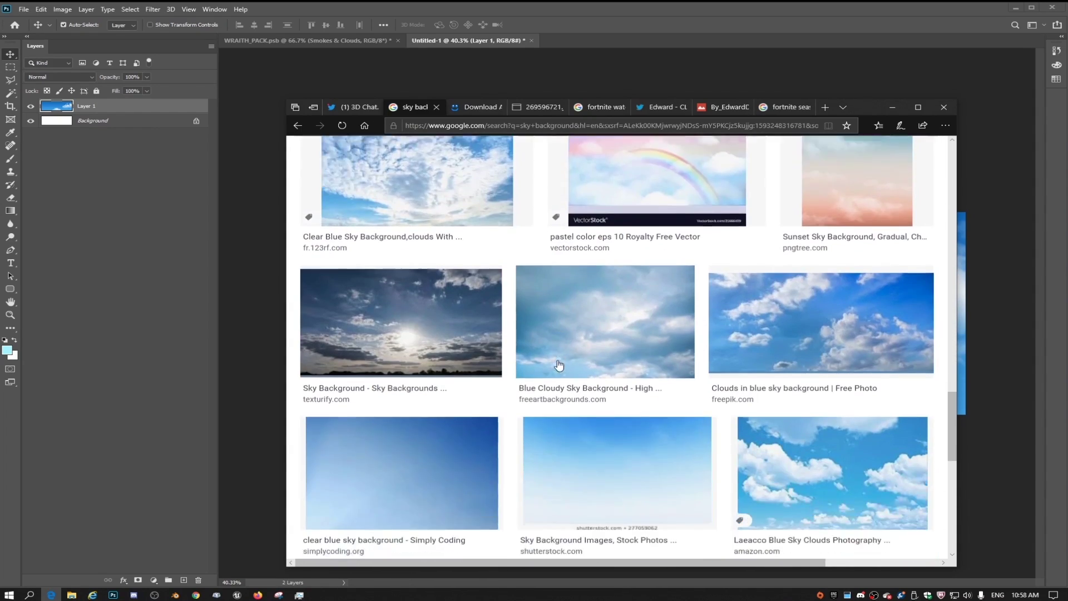
pyautogui.click(705, 321)
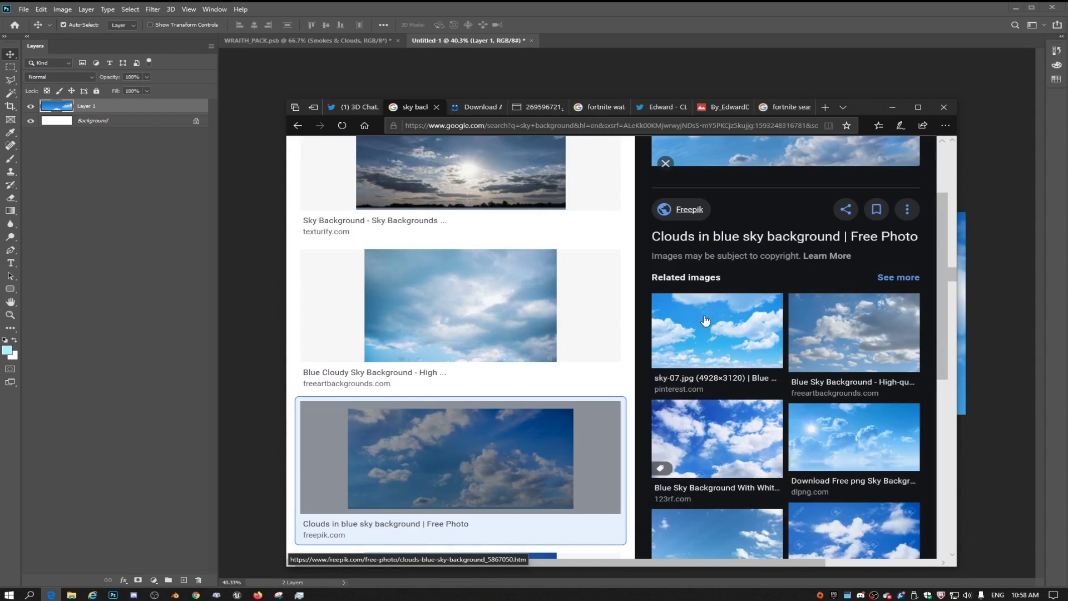
pyautogui.click(705, 321)
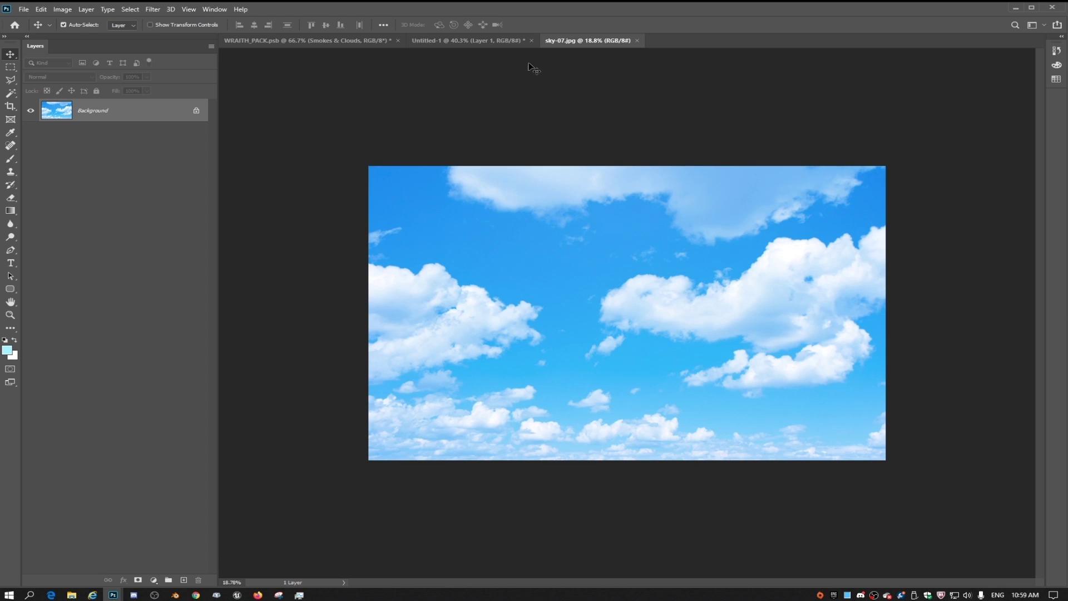
# Bring the sky-07 picture into the Untitled-1 banner as a new layer and close the source image
pyautogui.moveTo(559, 44); pyautogui.dragTo(636, 133)
pyautogui.moveTo(837, 400); pyautogui.dragTo(523, 272)
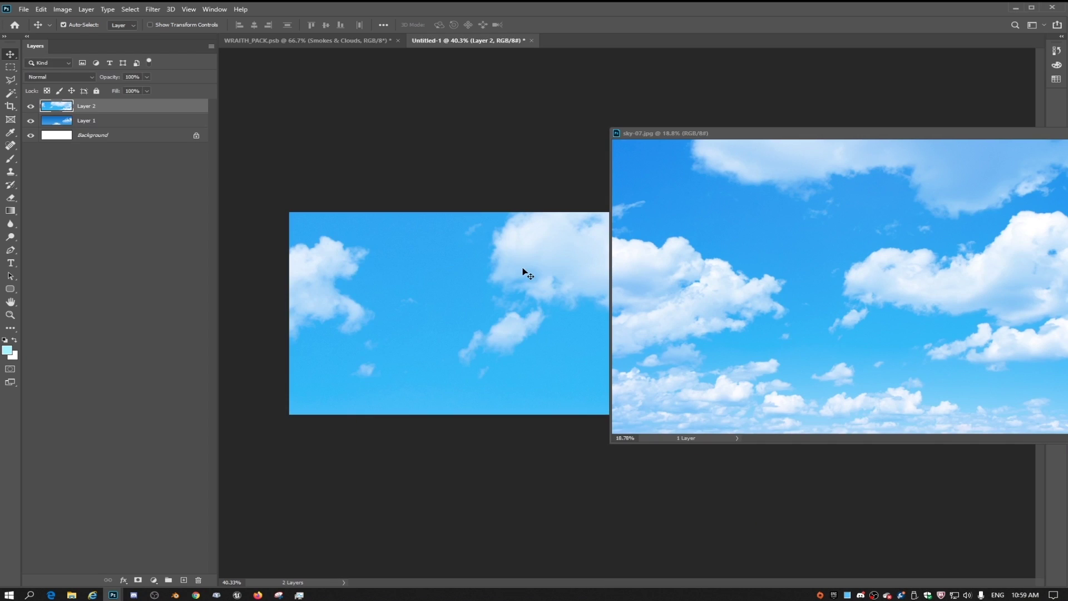
pyautogui.click(1067, 134)
pyautogui.scroll(-6, 797, 204)
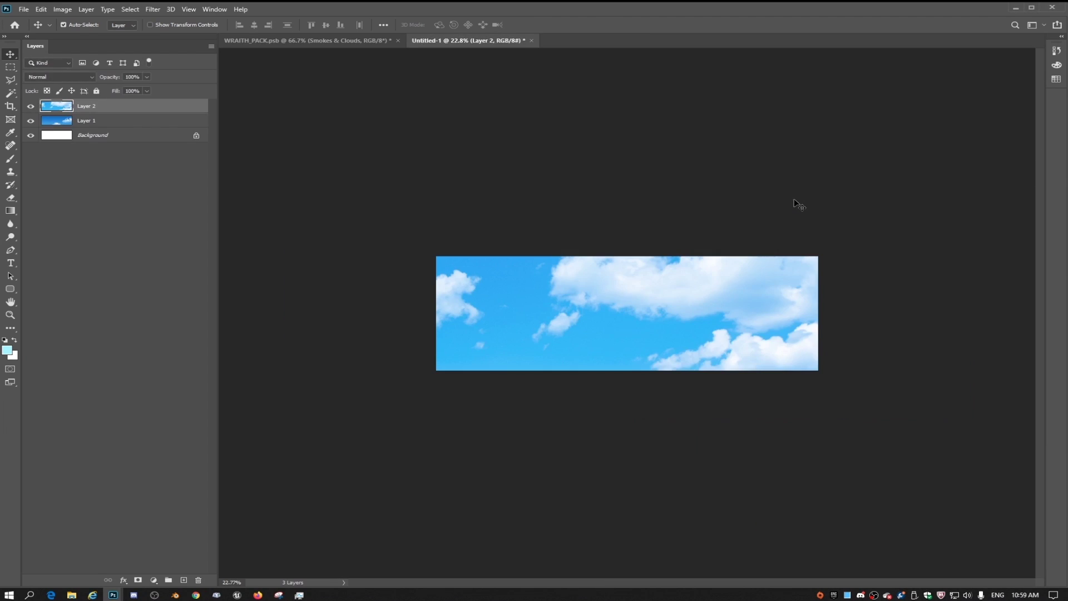
# Scale the new sky layer down slightly and reposition it so its clouds still fill the whole banner
pyautogui.hotkey('ctrl', 't')
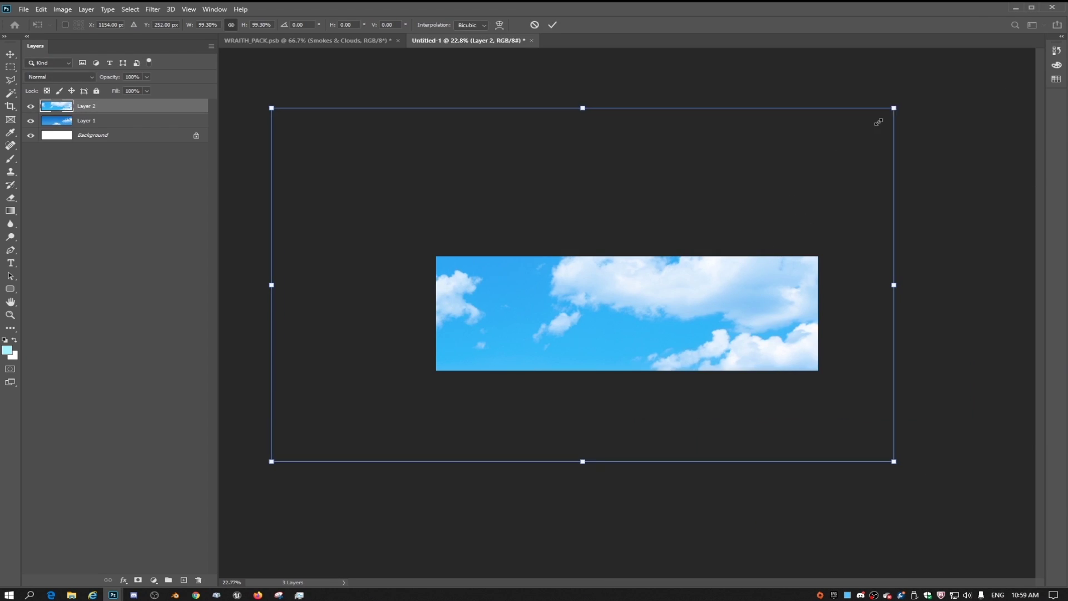
pyautogui.moveTo(875, 119)
pyautogui.mouseDown()
pyautogui.moveTo(818, 118)
pyautogui.moveTo(840, 100)
pyautogui.moveTo(866, 123)
pyautogui.mouseUp()
pyautogui.moveTo(834, 235); pyautogui.dragTo(837, 203)
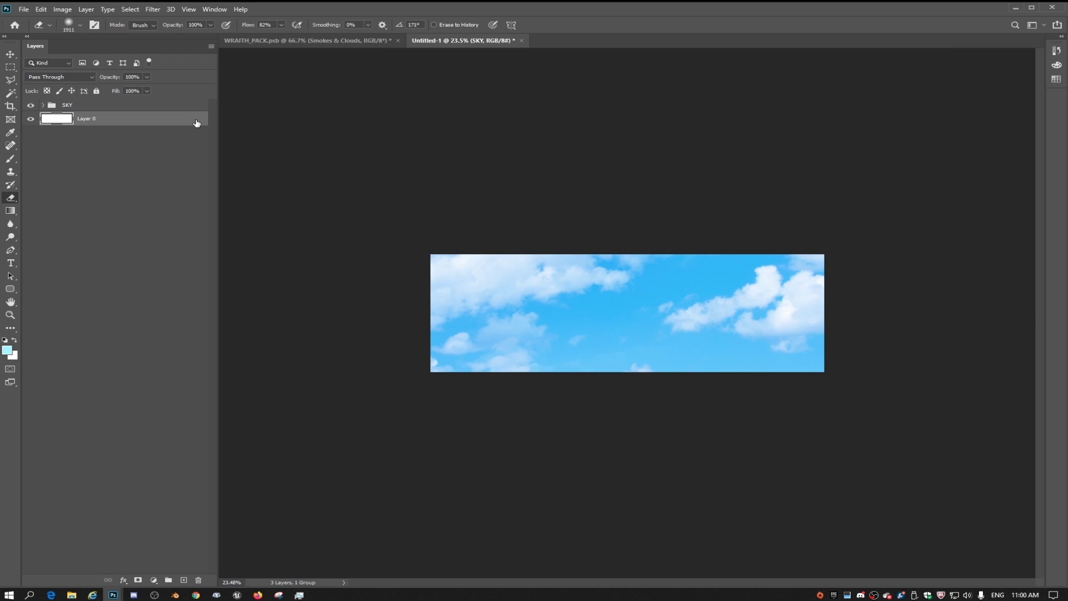
# Open the tqt underwater image and place it in the Untitled-1 banner as a layer above the SKY group
pyautogui.click(43, 105)
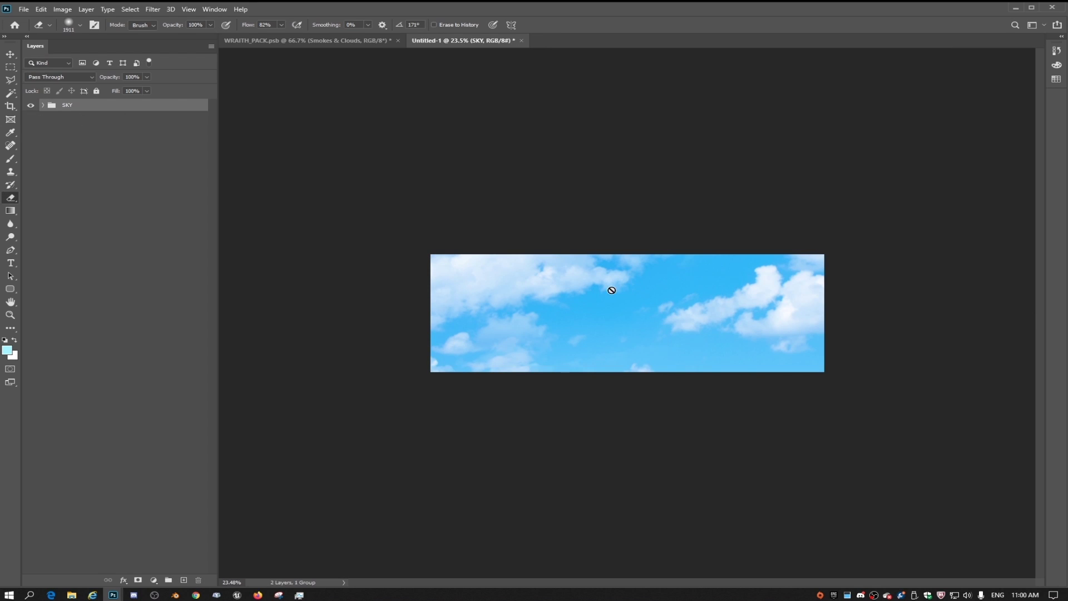
pyautogui.scroll(2, 611, 289)
pyautogui.hotkey('ctrl', 'o')
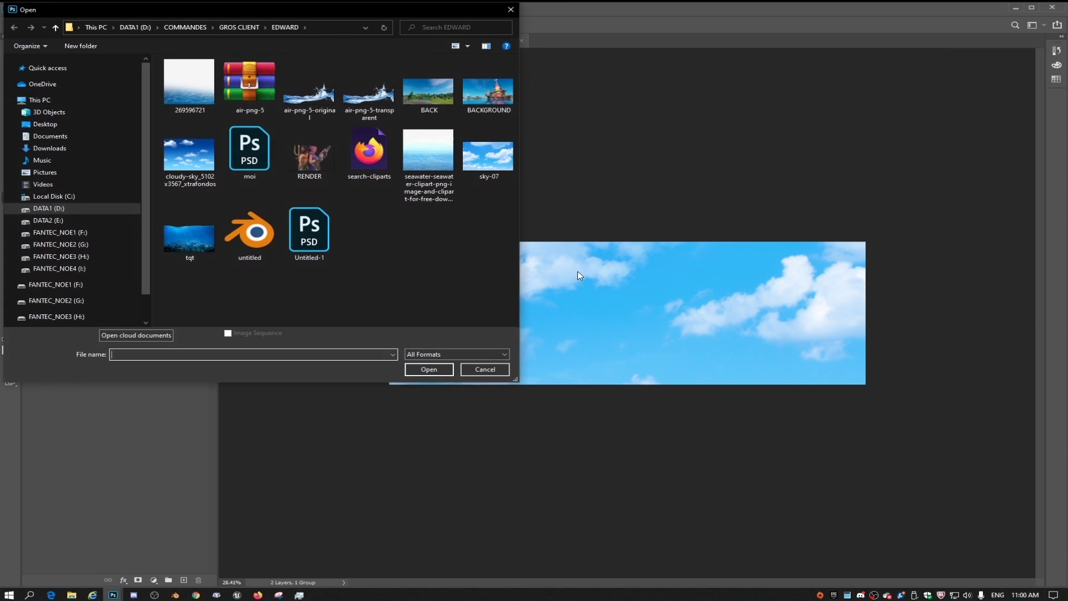
pyautogui.click(165, 245)
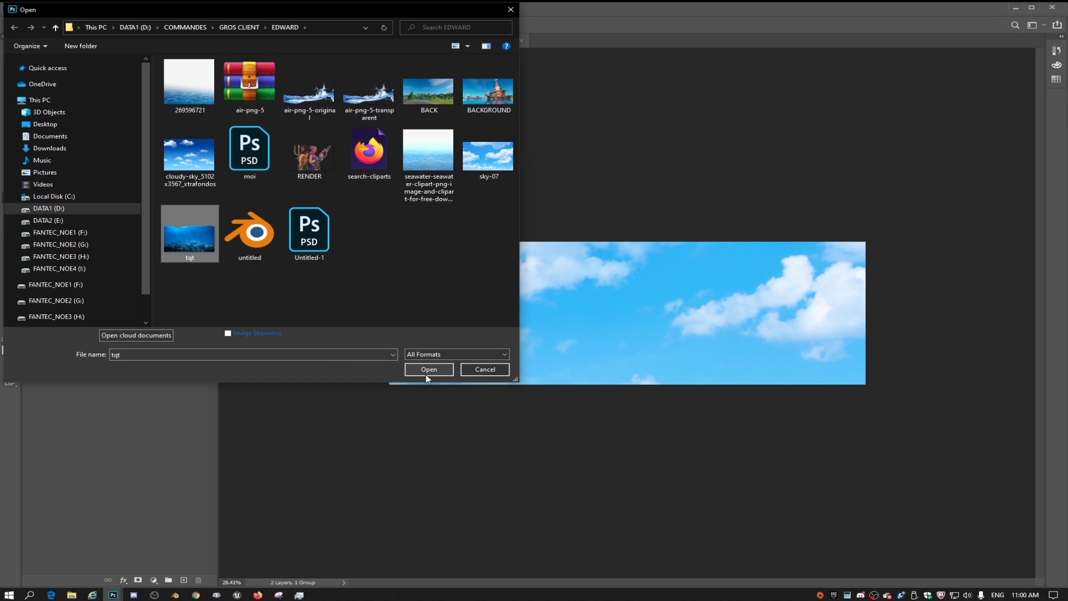
pyautogui.click(427, 369)
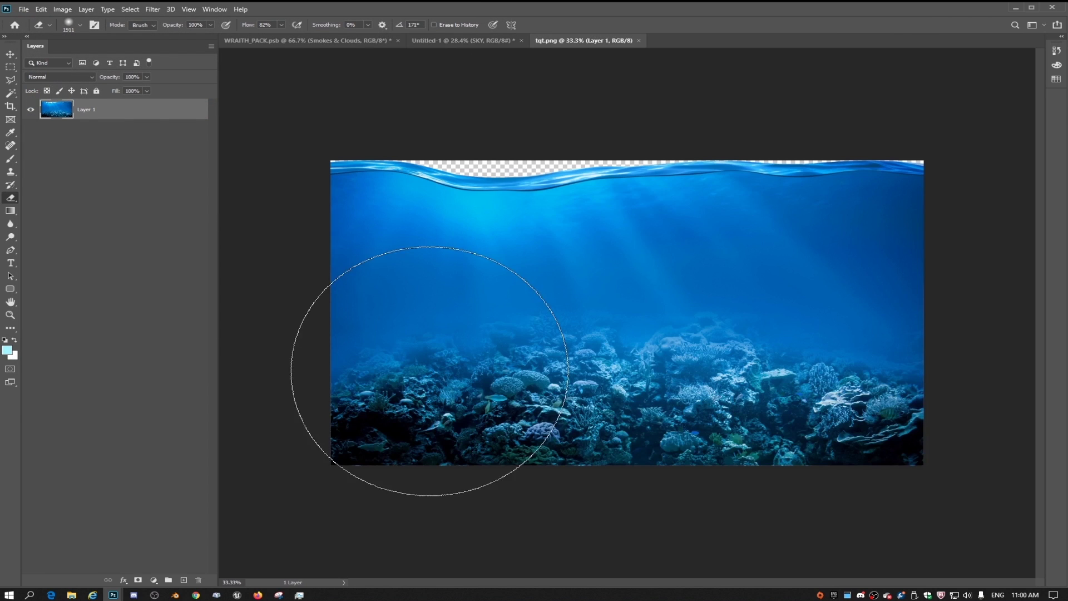
pyautogui.moveTo(618, 40); pyautogui.dragTo(706, 199)
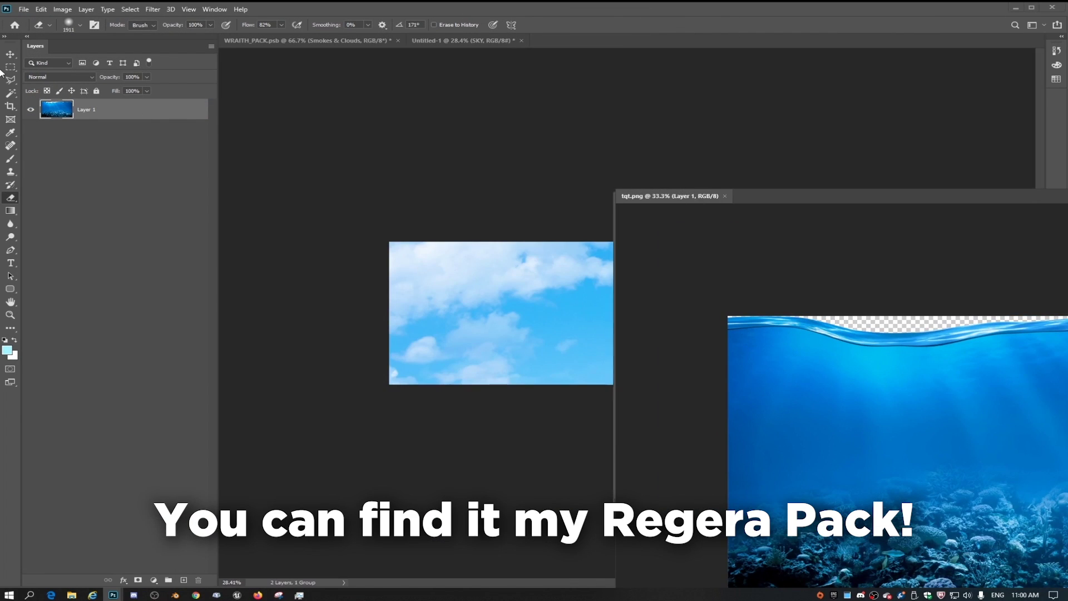
pyautogui.click(10, 55)
pyautogui.moveTo(730, 282); pyautogui.dragTo(485, 309)
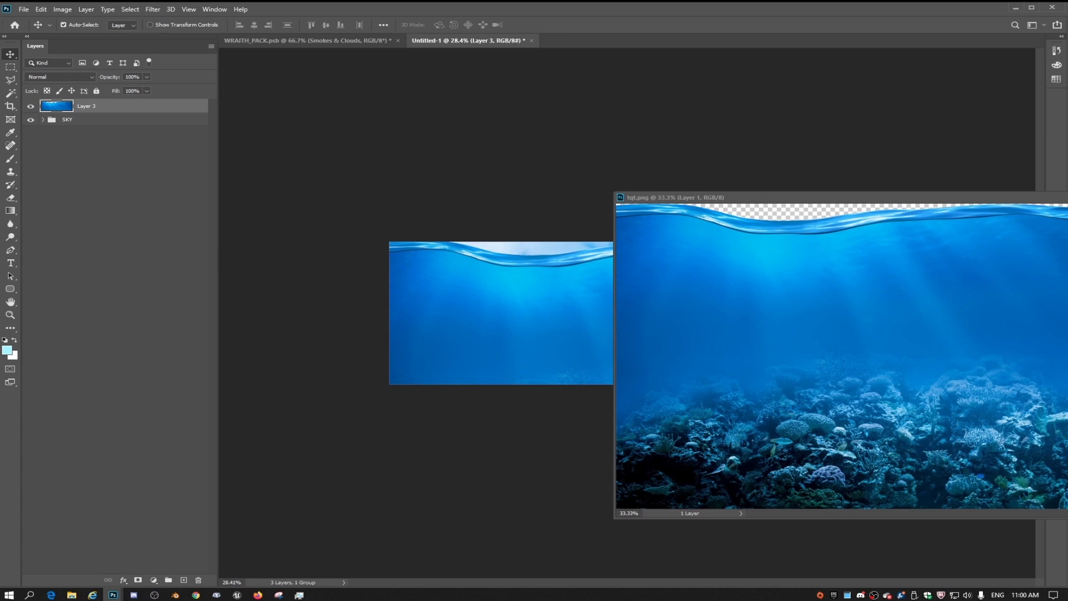
# Move the underwater layer down so its wave line crosses the lower third of the banner, tilted about -1.16°
pyautogui.hotkey('ctrl', 't')
pyautogui.moveTo(717, 315); pyautogui.dragTo(721, 401)
pyautogui.doubleClick(829, 361)
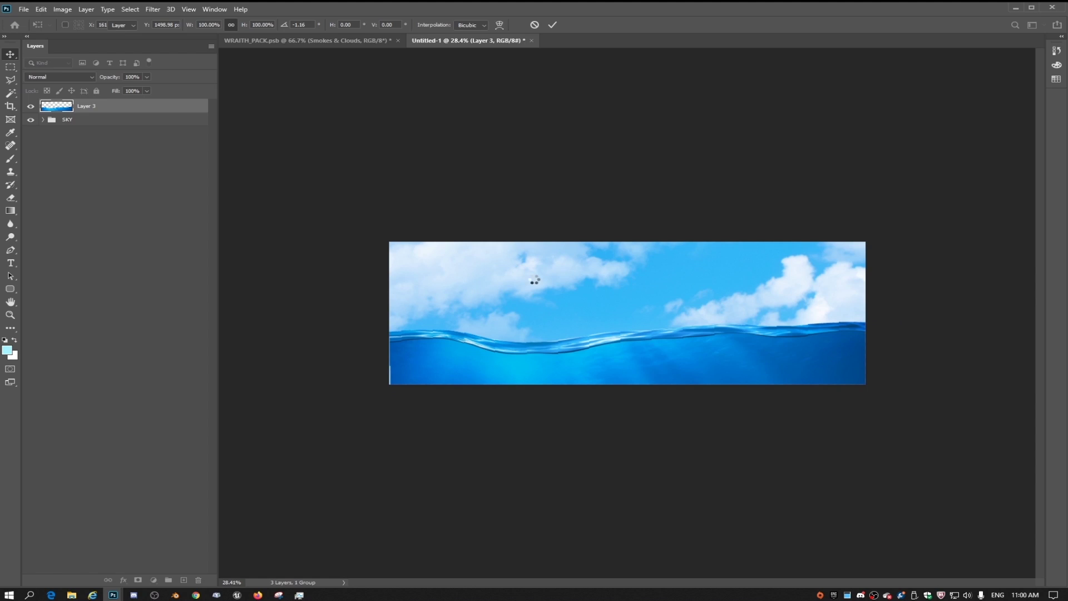
pyautogui.moveTo(589, 352); pyautogui.dragTo(579, 354)
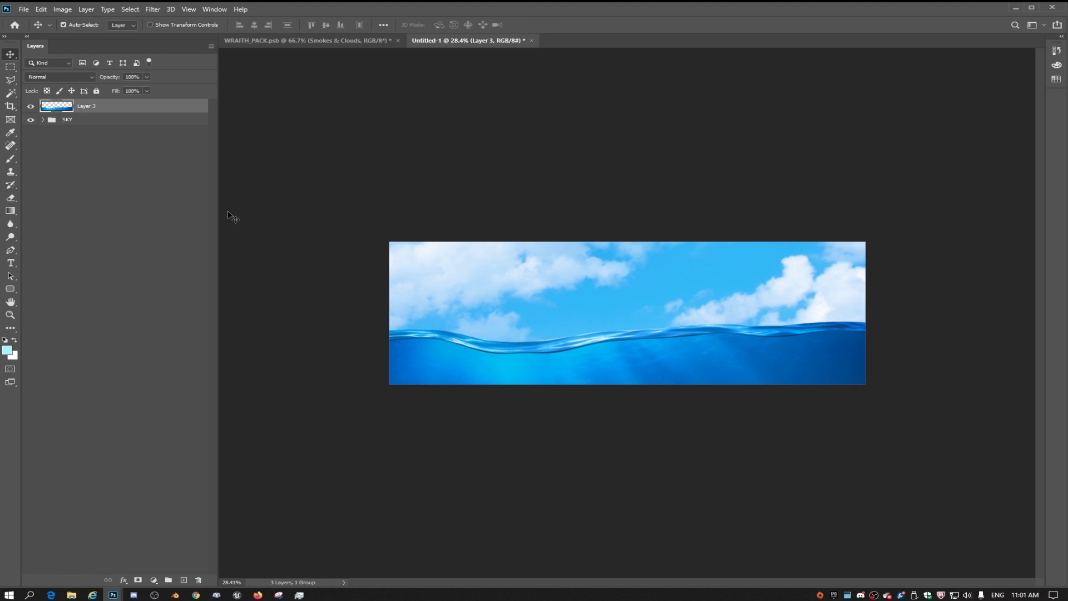
# Open the BACKGROUND image and place its sea platform picture in the banner as a new layer above the water
pyautogui.click(24, 9)
pyautogui.click(30, 27)
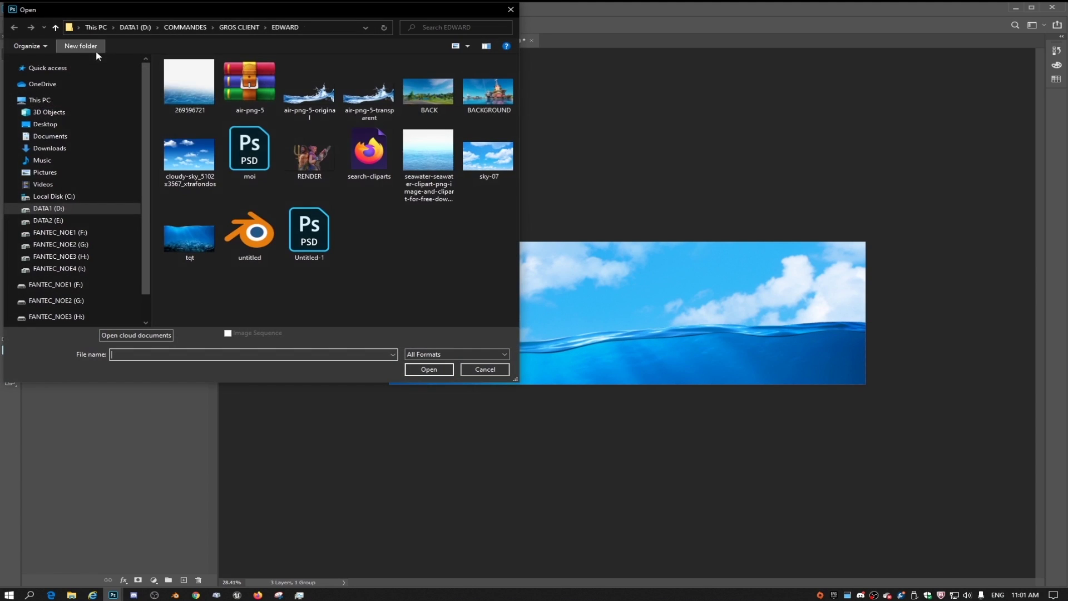
pyautogui.click(488, 94)
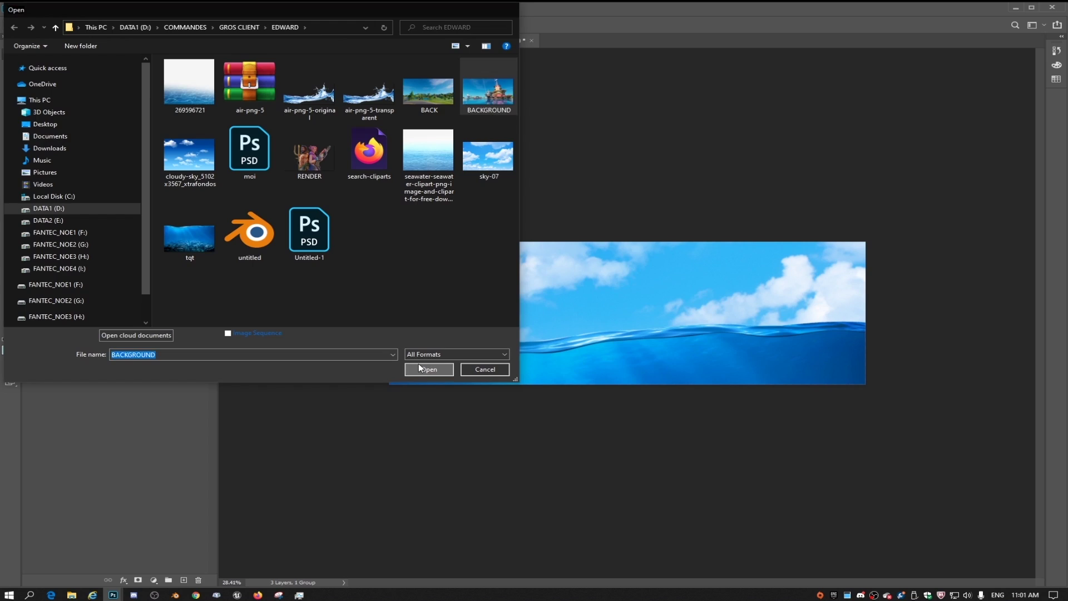
pyautogui.click(429, 369)
pyautogui.moveTo(592, 40); pyautogui.dragTo(489, 300)
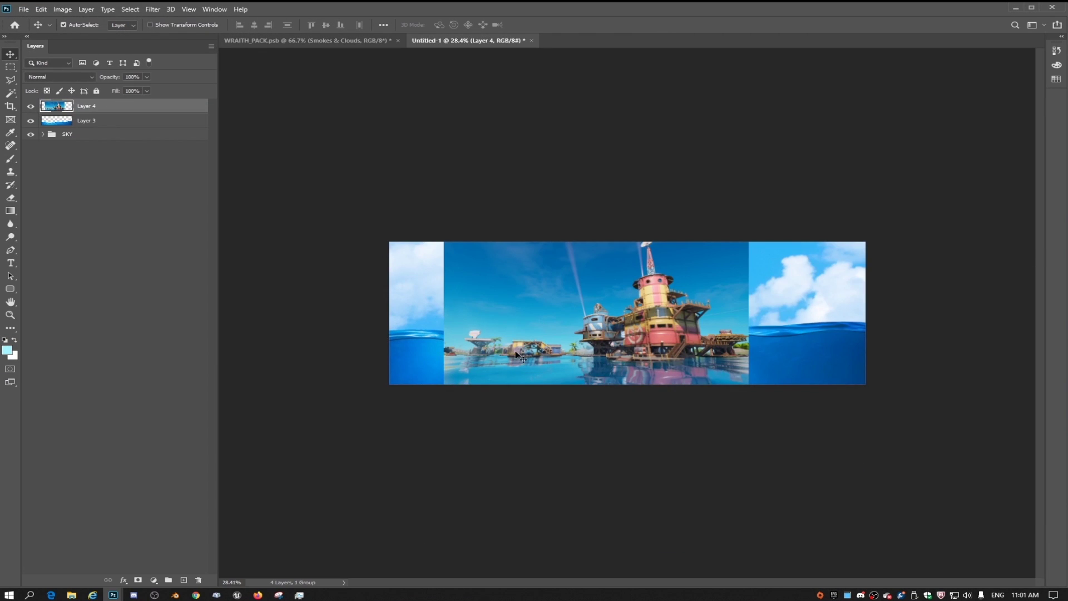
# Flip the sea platform layer horizontally, align it with the banner's left edge, then enlarge and reposition it
pyautogui.hotkey('ctrl', 't')
pyautogui.rightClick(648, 330)
pyautogui.click(660, 498)
pyautogui.moveTo(625, 303); pyautogui.dragTo(571, 302)
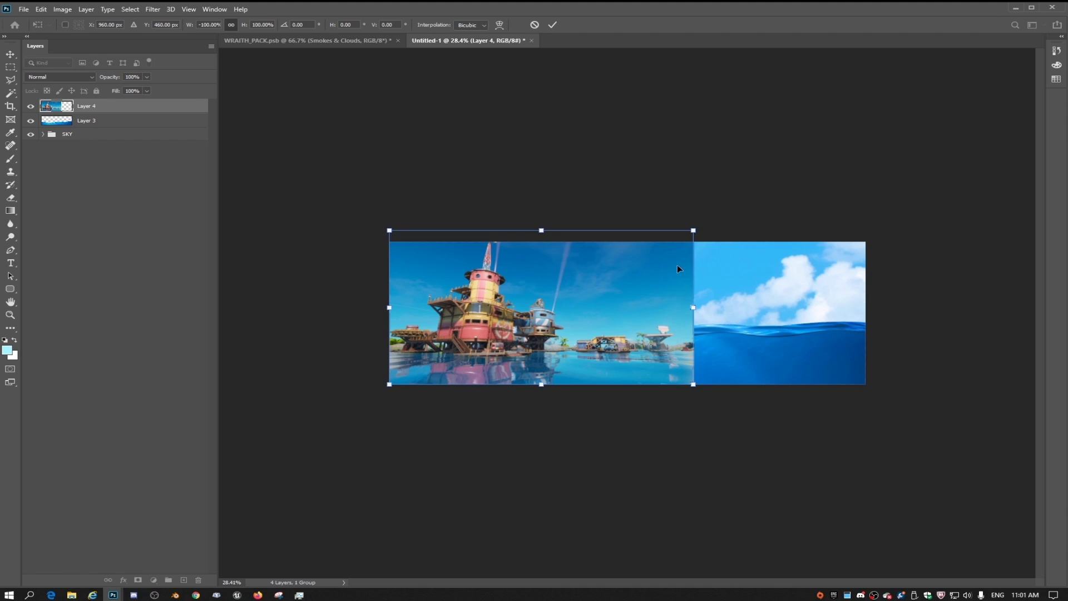
pyautogui.moveTo(693, 230); pyautogui.dragTo(859, 174)
pyautogui.moveTo(736, 293); pyautogui.dragTo(726, 261)
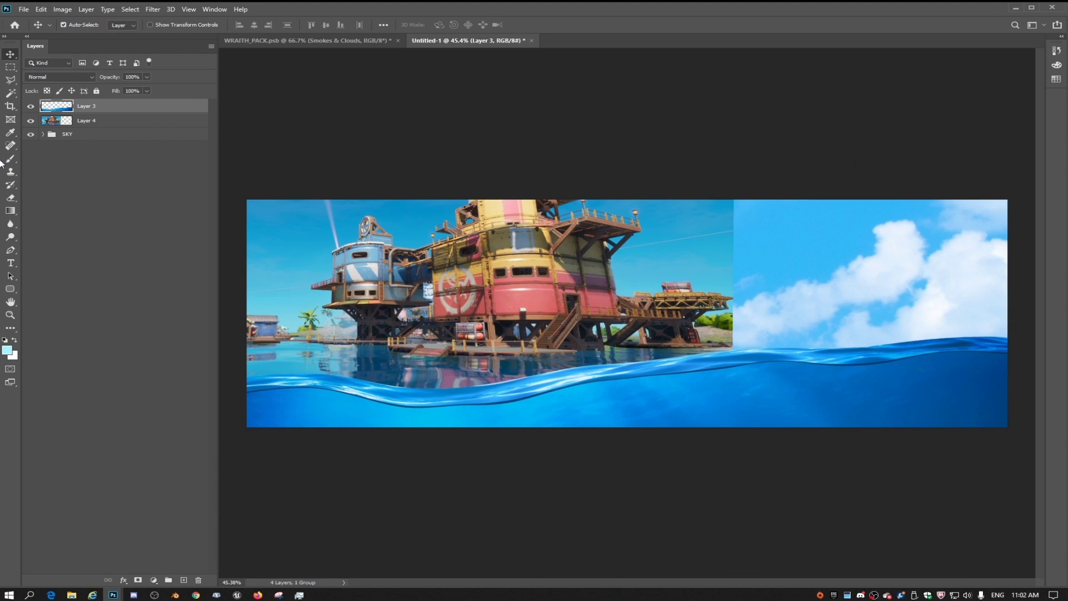
# Duplicate the Layer 3 water layer, hide the copy and reselect the original
pyautogui.hotkey('ctrl', 'j')
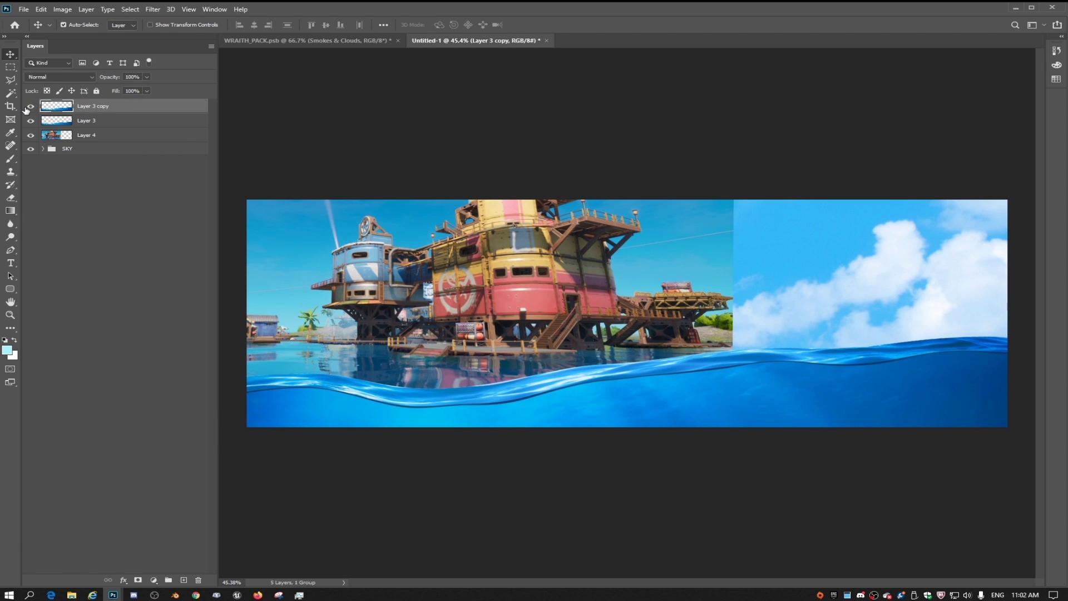
pyautogui.click(30, 106)
pyautogui.click(112, 121)
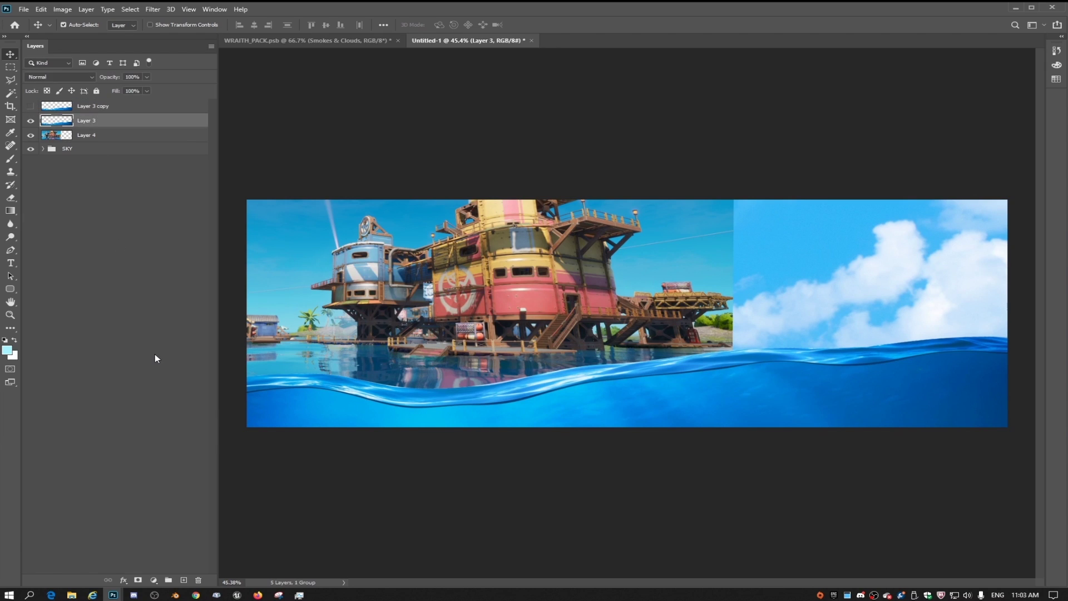
# Add a layer mask to Layer 3 and paint it black below the tower to reveal the reflection in the water
pyautogui.click(140, 580)
pyautogui.press('b')
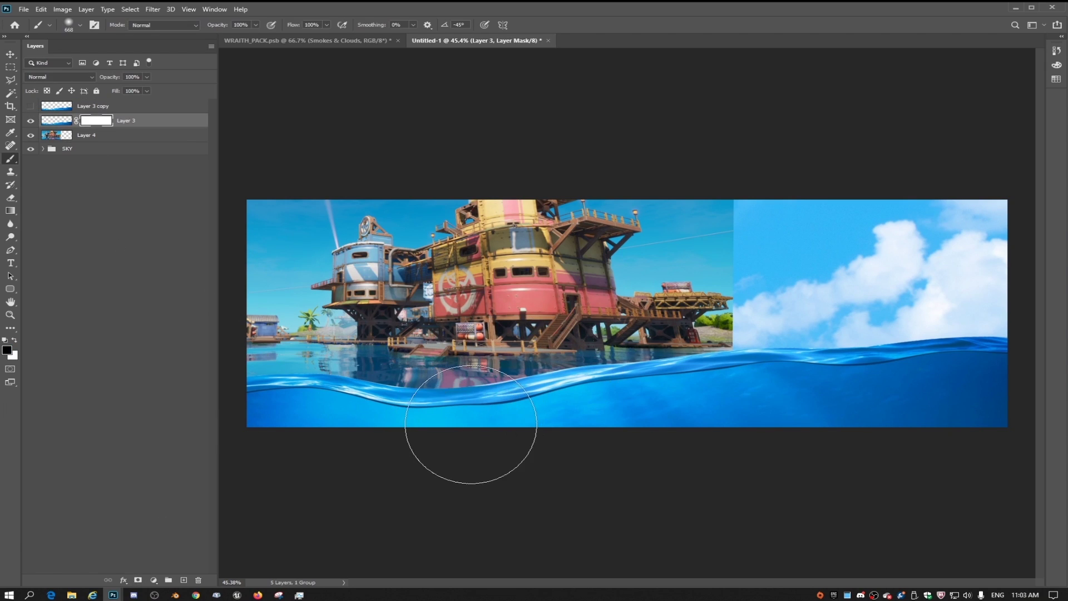
pyautogui.moveTo(470, 429); pyautogui.dragTo(448, 393)
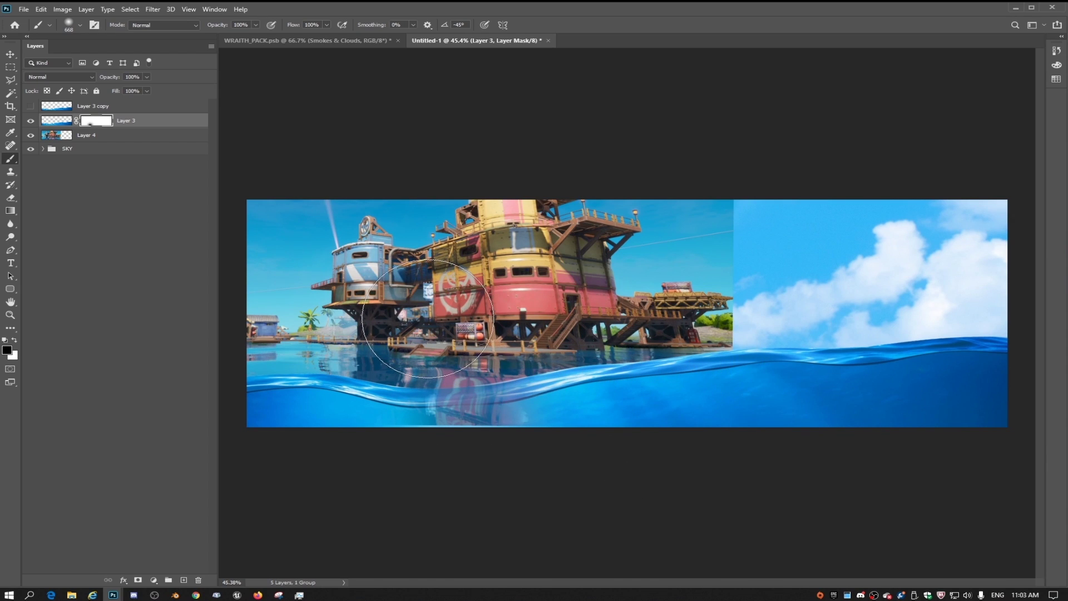
# On Layer 4, select the sky beside the red and yellow tower with the Magic Wand, adding the area below the cable
pyautogui.click(10, 54)
pyautogui.click(131, 137)
pyautogui.scroll(3, 615, 224)
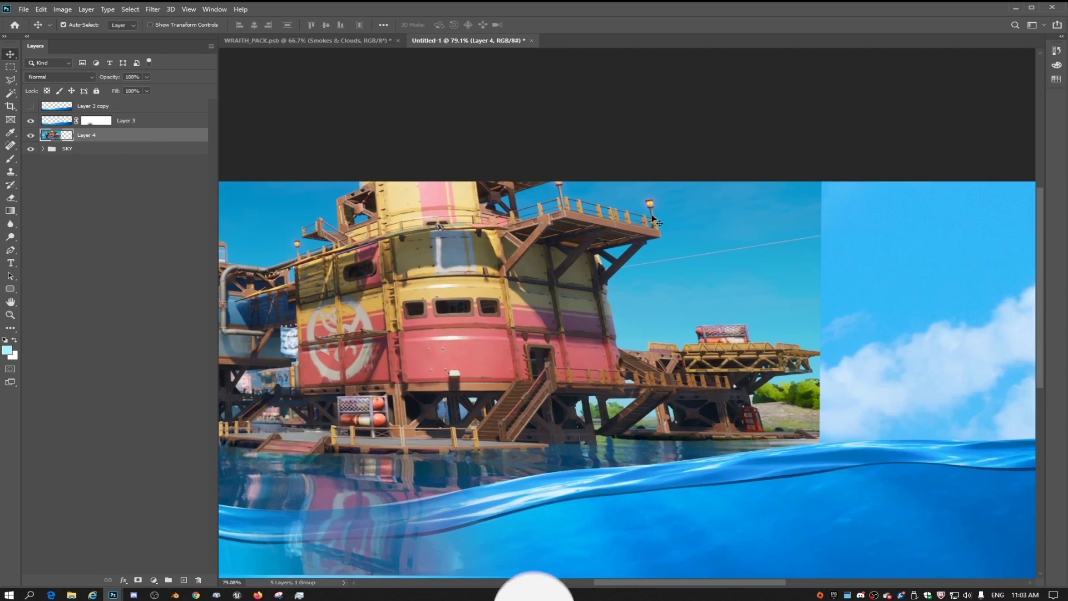
pyautogui.press('w')
pyautogui.click(740, 212)
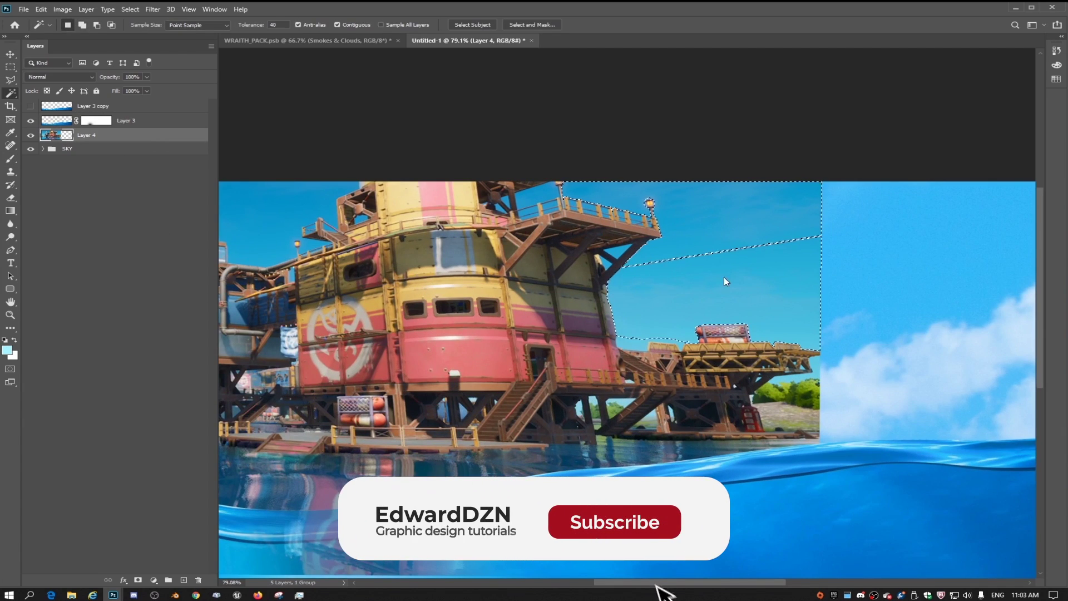
pyautogui.keyDown('shift'); pyautogui.click(668, 298); pyautogui.keyUp('shift')
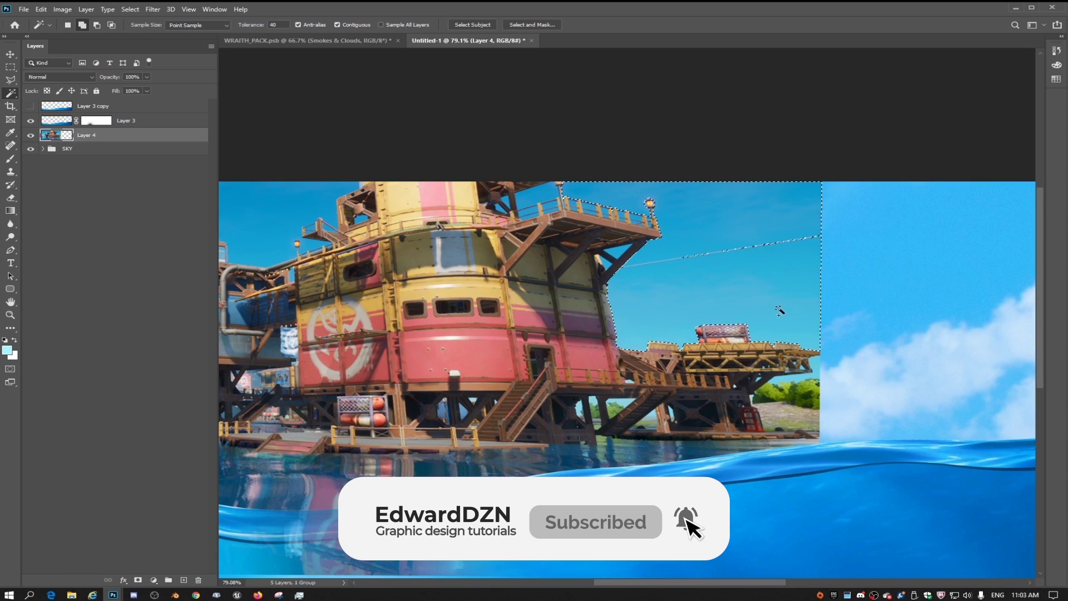
# Trace the leftover sky along the yellow platform's outer edge with the Polygonal Lasso
pyautogui.scroll(5, 795, 439)
pyautogui.press('l')
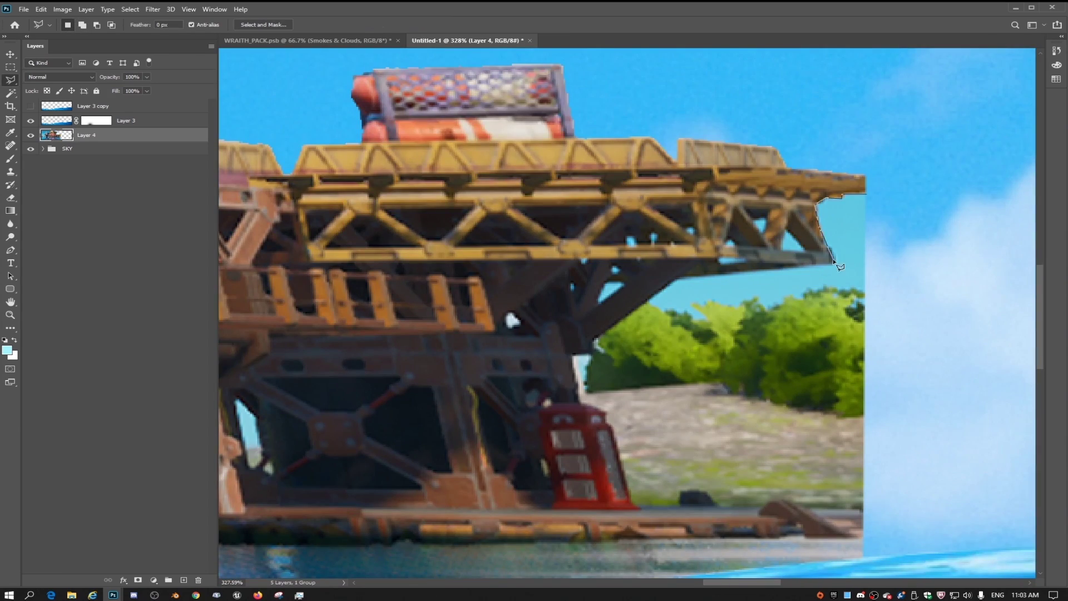
pyautogui.click(645, 357)
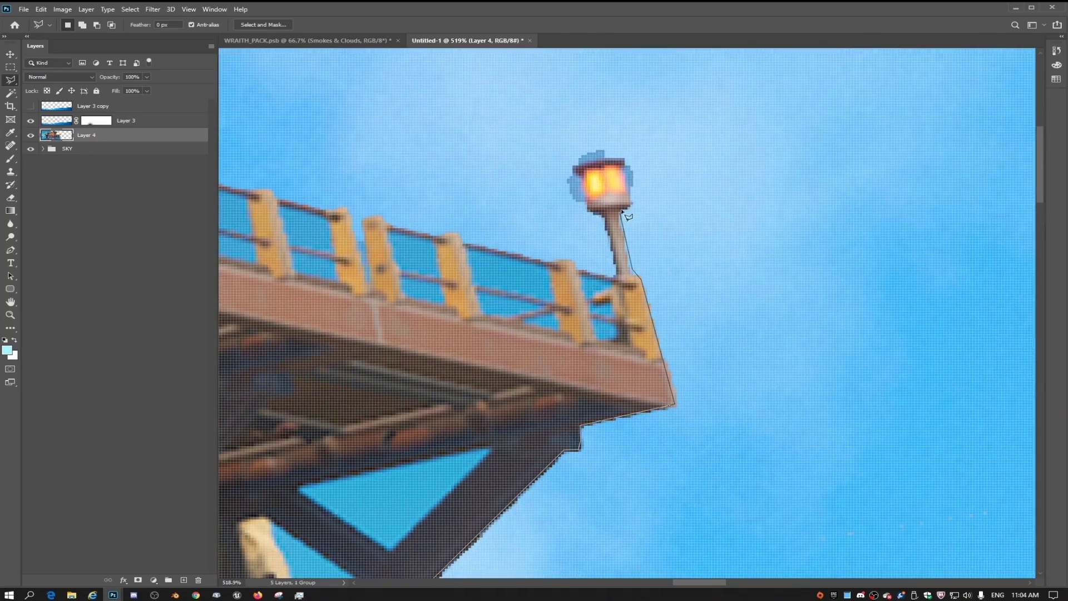
# Trace the sky gaps between the tower and the inner lamp post with the Polygonal Lasso and delete them from Layer 4
pyautogui.scroll(2, 899, 372)
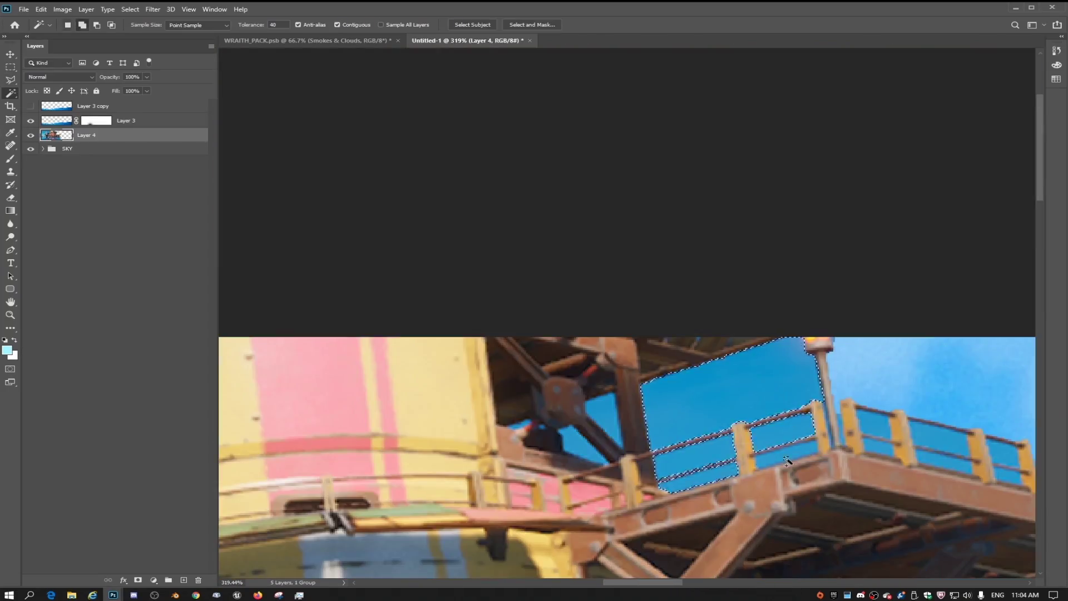
pyautogui.scroll(2, 757, 423)
pyautogui.click(740, 358)
pyautogui.click(540, 419)
pyautogui.click(550, 476)
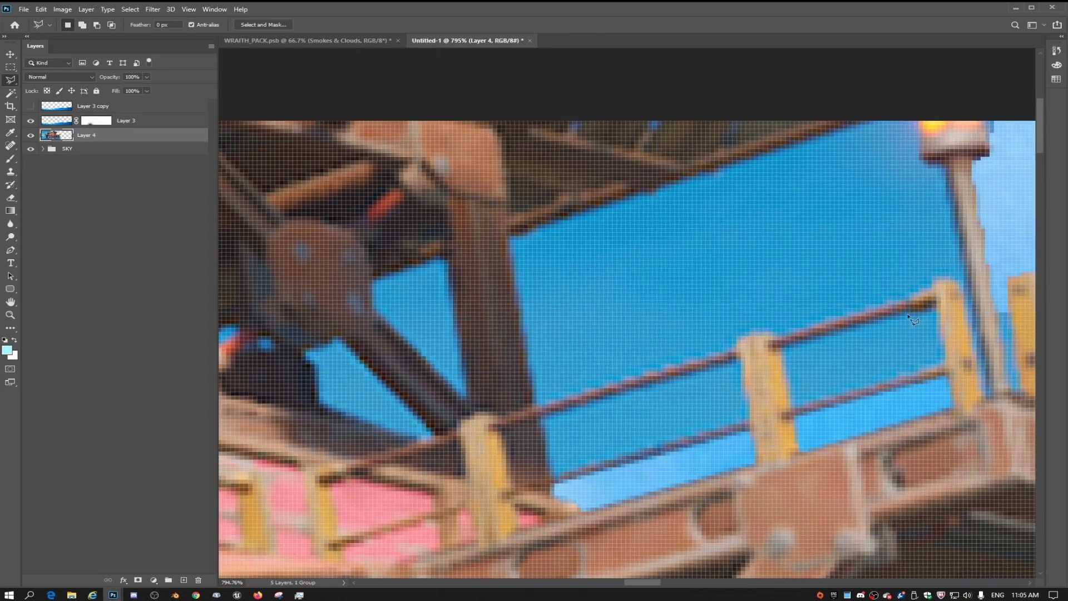
pyautogui.doubleClick(752, 420)
pyautogui.click(741, 358)
pyautogui.press('Delete')
pyautogui.press('Delete')
# Outline and delete the sky inside the first railing panels on the outer side of the inner lamp post
pyautogui.moveTo(699, 262); pyautogui.dragTo(456, 181)
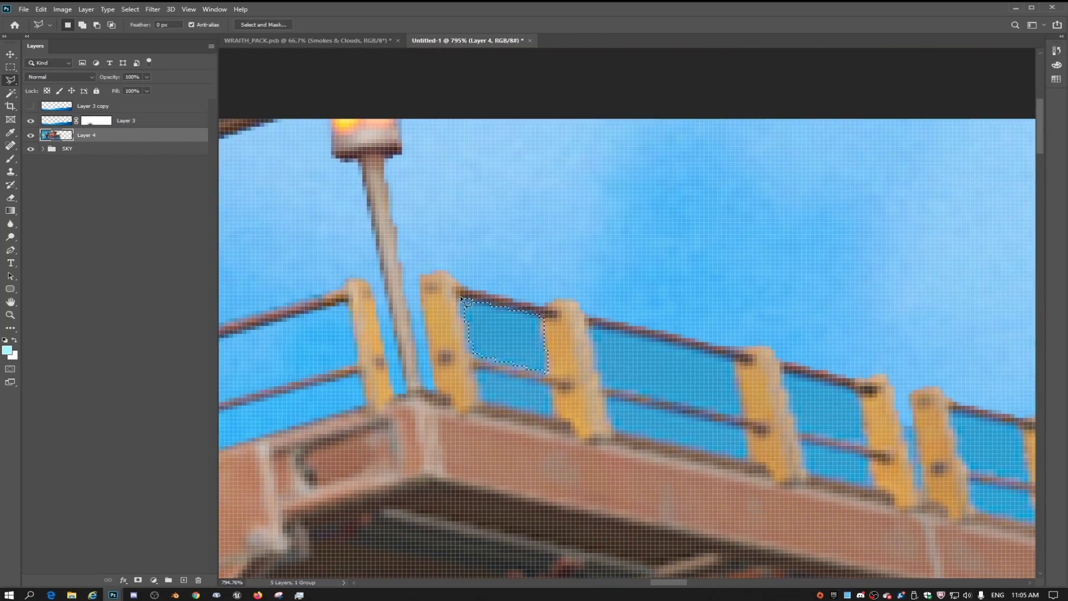
pyautogui.press('Delete')
pyautogui.click(603, 396)
pyautogui.click(747, 430)
pyautogui.click(751, 461)
pyautogui.press('Delete')
# Clear the sky from the middle railing panels further along the upper deck of the platform
pyautogui.moveTo(857, 362); pyautogui.dragTo(490, 273)
pyautogui.press('Delete')
pyautogui.press('Delete')
pyautogui.press('Delete')
pyautogui.press('Delete')
pyautogui.press('Delete')
# Delete the sky showing through the last railing panels and brace beside the outer lamp
pyautogui.moveTo(807, 356); pyautogui.dragTo(586, 304)
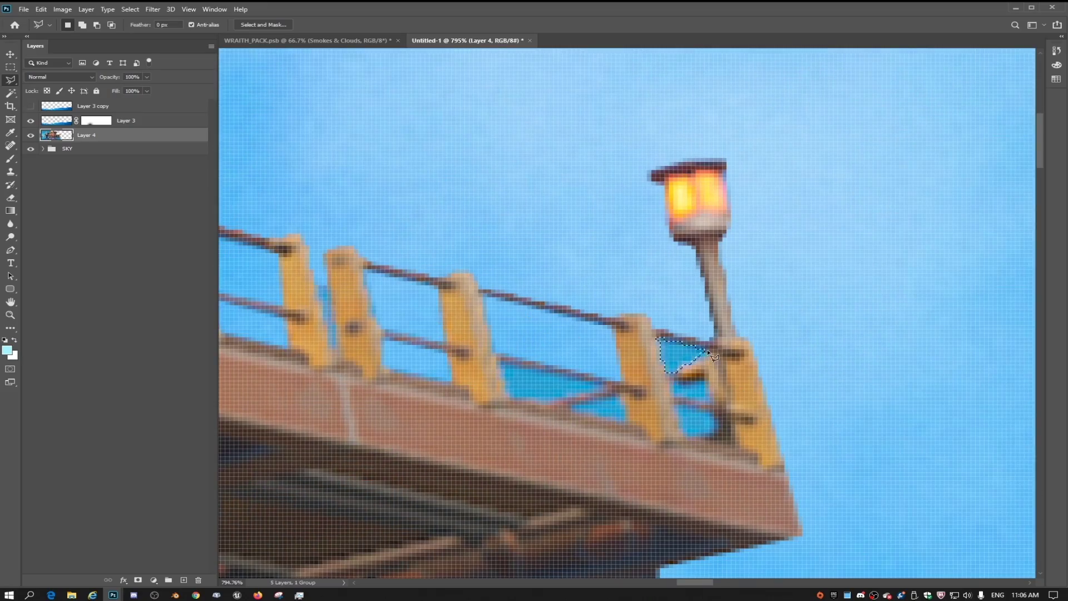
pyautogui.press('Delete')
pyautogui.press('Delete')
pyautogui.press('Delete')
pyautogui.press('Delete')
# Cut out the small sky openings in the dark truss beside the upper yellow tower
pyautogui.scroll(-5, 612, 401)
pyautogui.scroll(3, 484, 324)
pyautogui.press('Delete')
pyautogui.moveTo(434, 356); pyautogui.dragTo(771, 351)
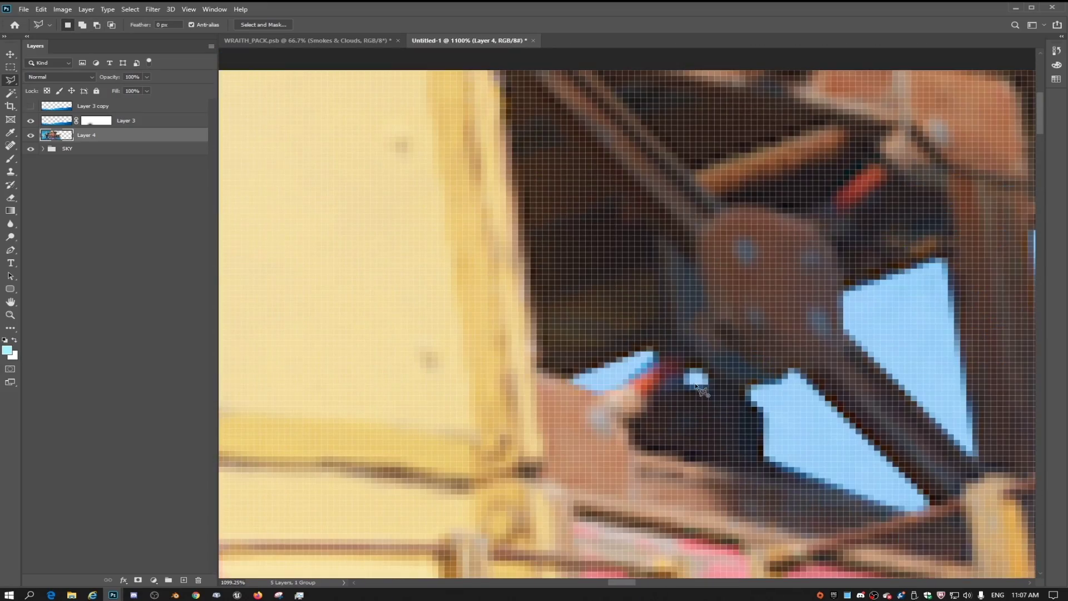
# Select another leftover sky area around the towers on Layer 4 with the Magic Wand and delete it
pyautogui.scroll(-5, 667, 362)
pyautogui.moveTo(500, 234); pyautogui.dragTo(650, 196)
pyautogui.scroll(-4, 650, 197)
pyautogui.press('w')
pyautogui.click(523, 205)
pyautogui.press('Delete')
# Add another copy of the cloud image to the SKY group and reselect Layer 4
pyautogui.click(43, 148)
pyautogui.click(32, 162)
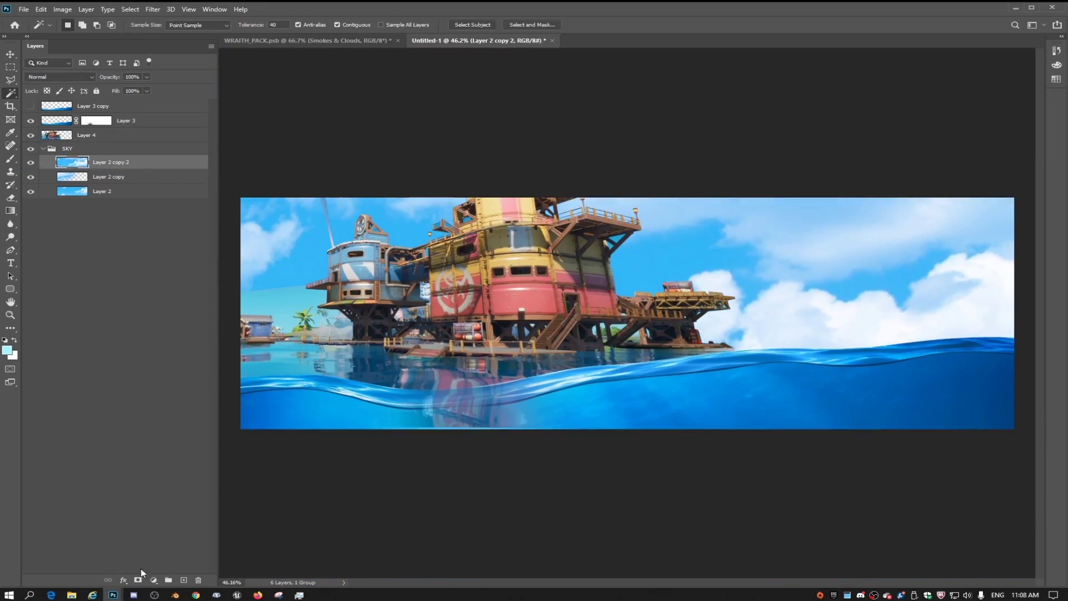
pyautogui.click(43, 148)
pyautogui.click(86, 135)
# Remove the remaining original sky around the palm tree and small island on Layer 4 with the Magic Wand and Eraser
pyautogui.press('w')
pyautogui.click(581, 321)
pyautogui.press('Delete')
pyautogui.press('e')
pyautogui.rightClick(708, 293)
pyautogui.moveTo(765, 242); pyautogui.dragTo(810, 454)
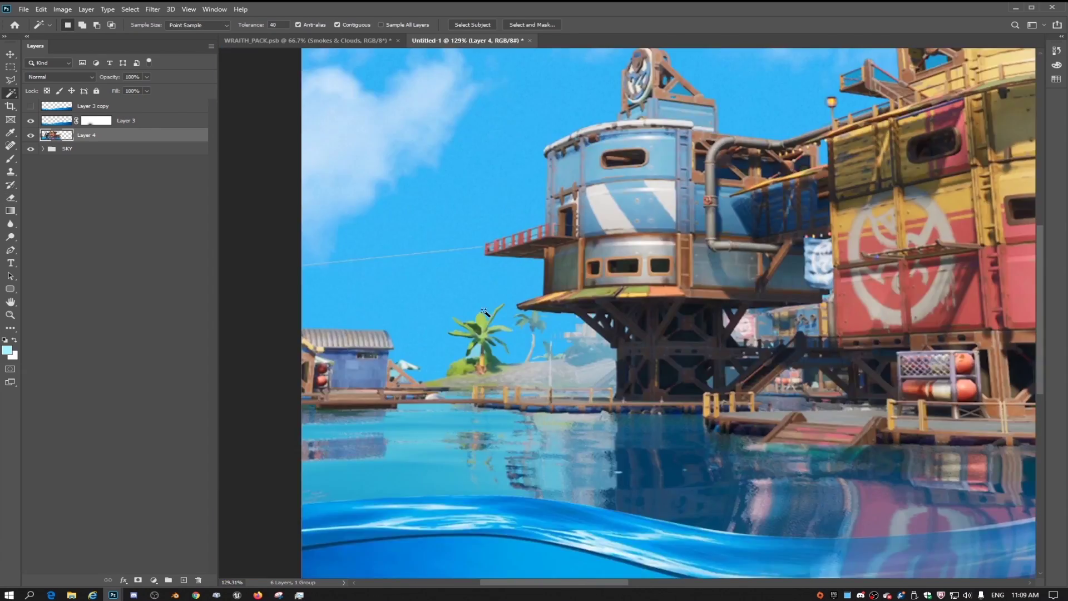
# Pick a pale beige foreground color and switch to the Brush tool
pyautogui.scroll(10, 529, 358)
pyautogui.click(7, 350)
pyautogui.click(648, 429)
pyautogui.click(487, 409)
pyautogui.press('b')
# Convert Layer 4 to a smart object and open it in the Camera Raw Filter with a side-by-side before/after preview
pyautogui.scroll(-15, 640, 367)
pyautogui.scroll(2, 425, 345)
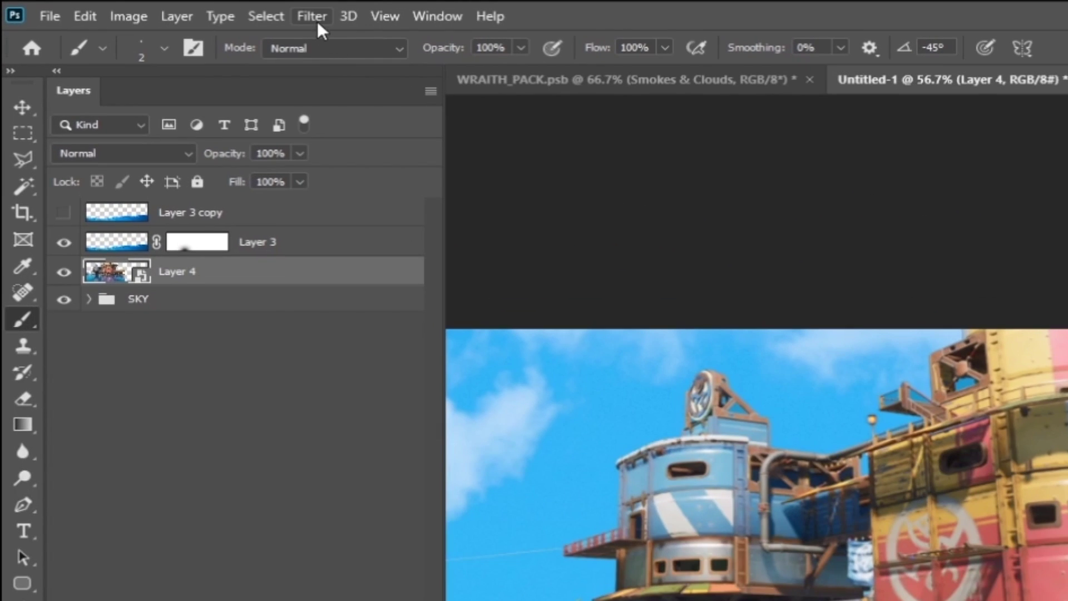
pyautogui.click(155, 11)
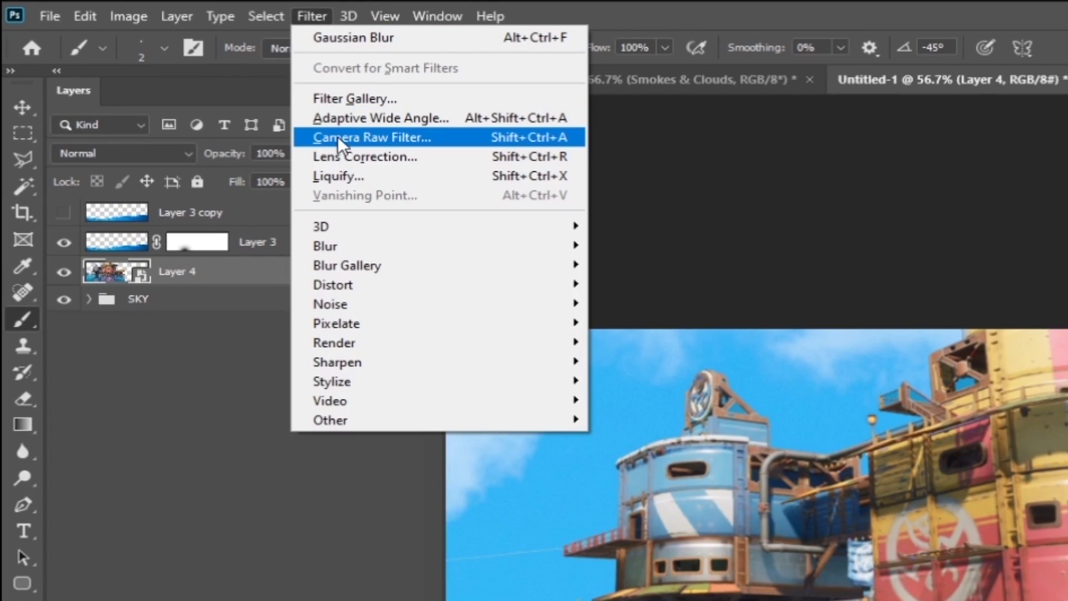
pyautogui.click(338, 137)
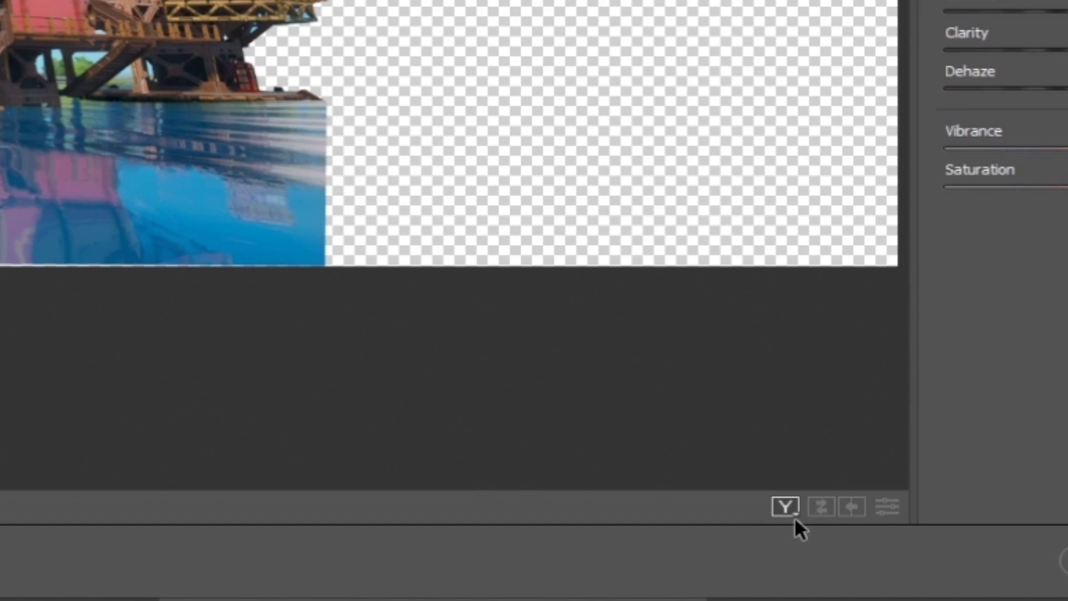
pyautogui.click(781, 506)
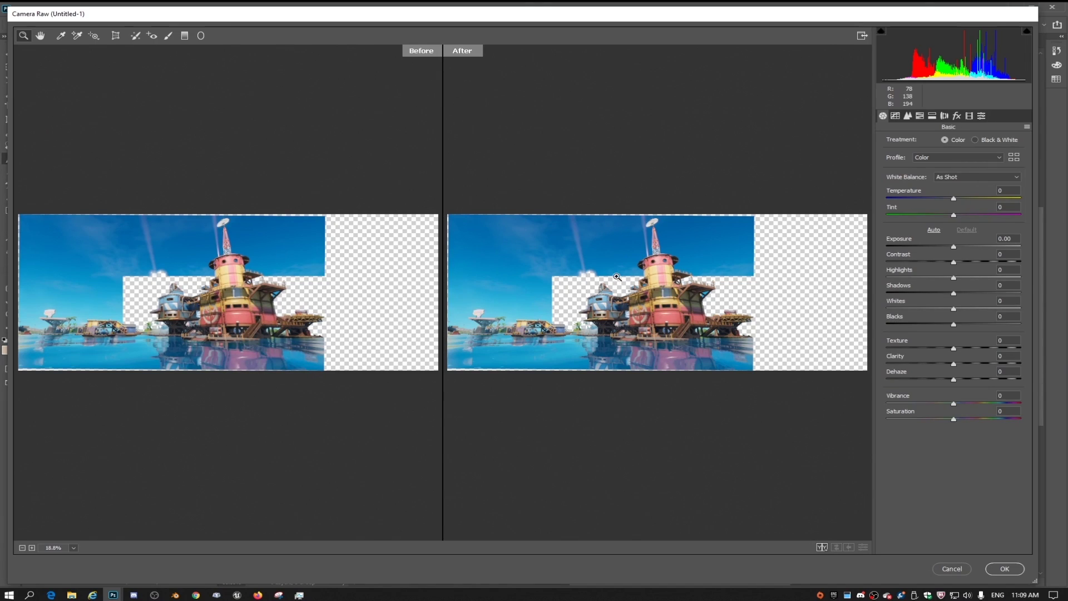
pyautogui.click(619, 276)
pyautogui.click(619, 276)
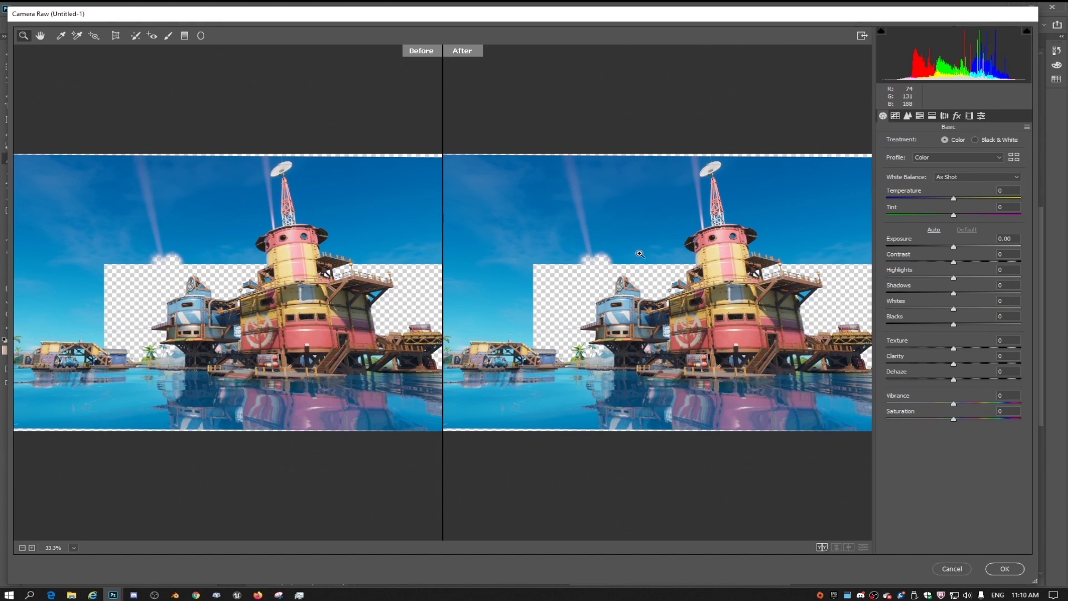
pyautogui.keyDown('alt'); pyautogui.click(752, 326); pyautogui.keyUp('alt')
pyautogui.click(659, 333)
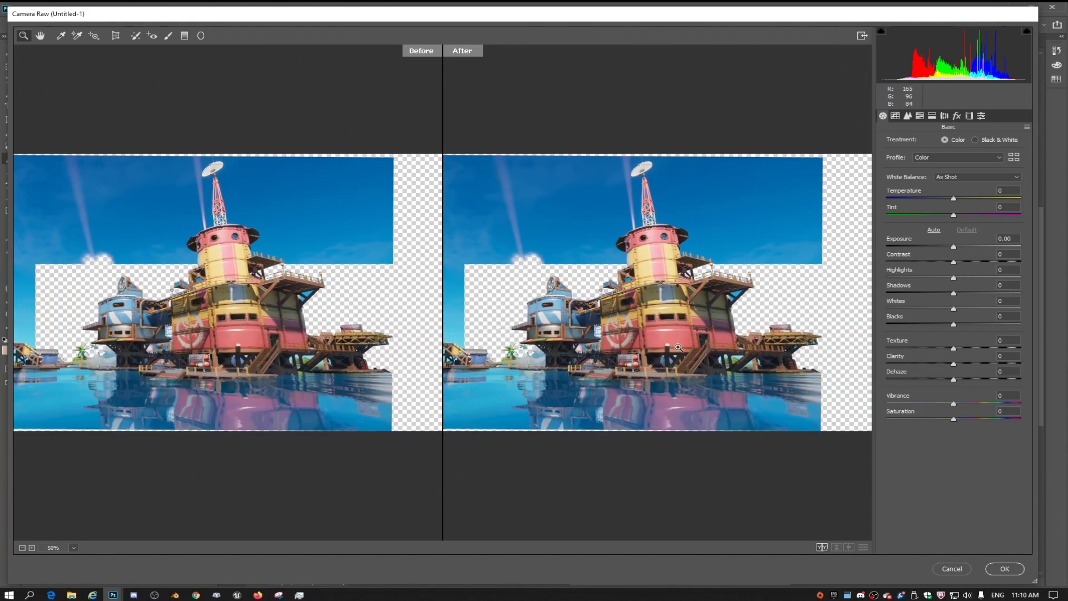
pyautogui.click(684, 398)
pyautogui.moveTo(646, 394); pyautogui.dragTo(673, 394)
pyautogui.moveTo(672, 394); pyautogui.dragTo(688, 395)
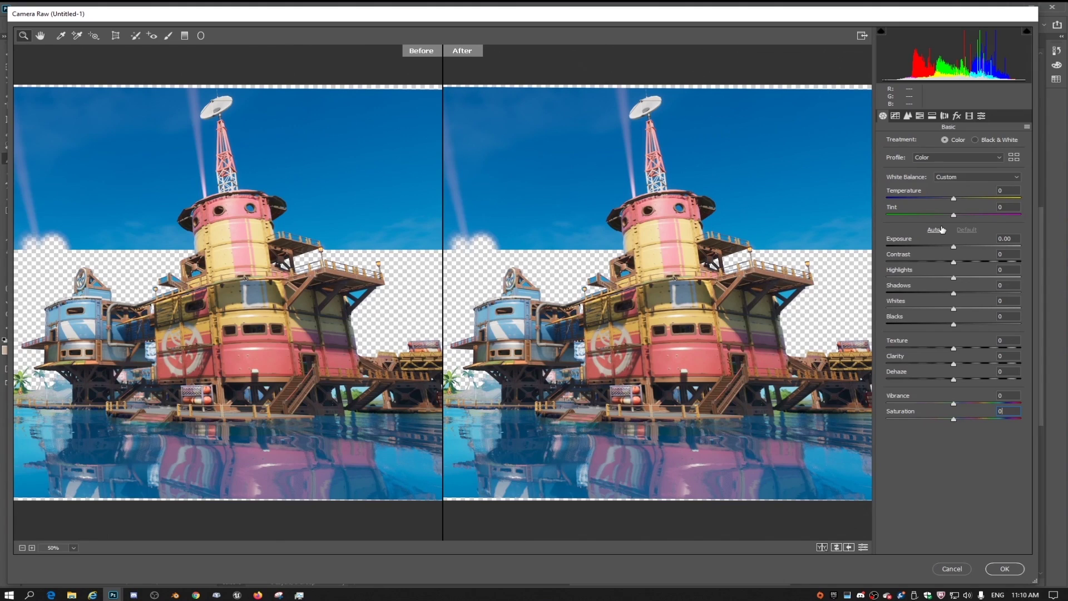
# Set temperature -10, tint +10, exposure +0.15, contrast +20, highlights +26, shadows -14, whites +16, blacks +20, texture +16, vibrance +38 and saturation +20
pyautogui.moveTo(970, 193); pyautogui.dragTo(970, 349)
pyautogui.moveTo(953, 400); pyautogui.dragTo(971, 420)
pyautogui.scroll(-1, 790, 236)
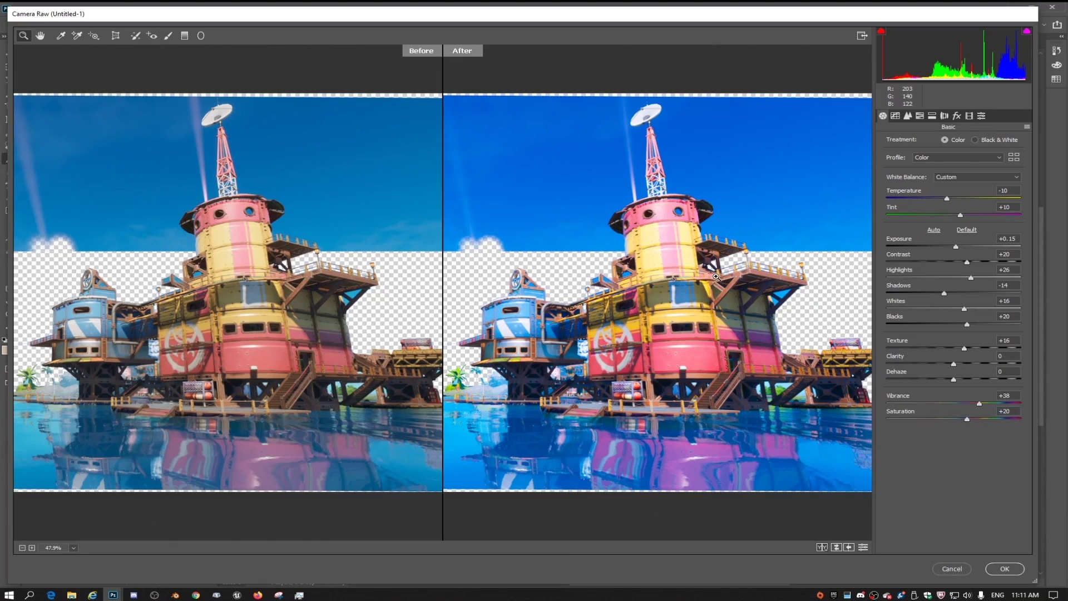
pyautogui.scroll(4, 716, 276)
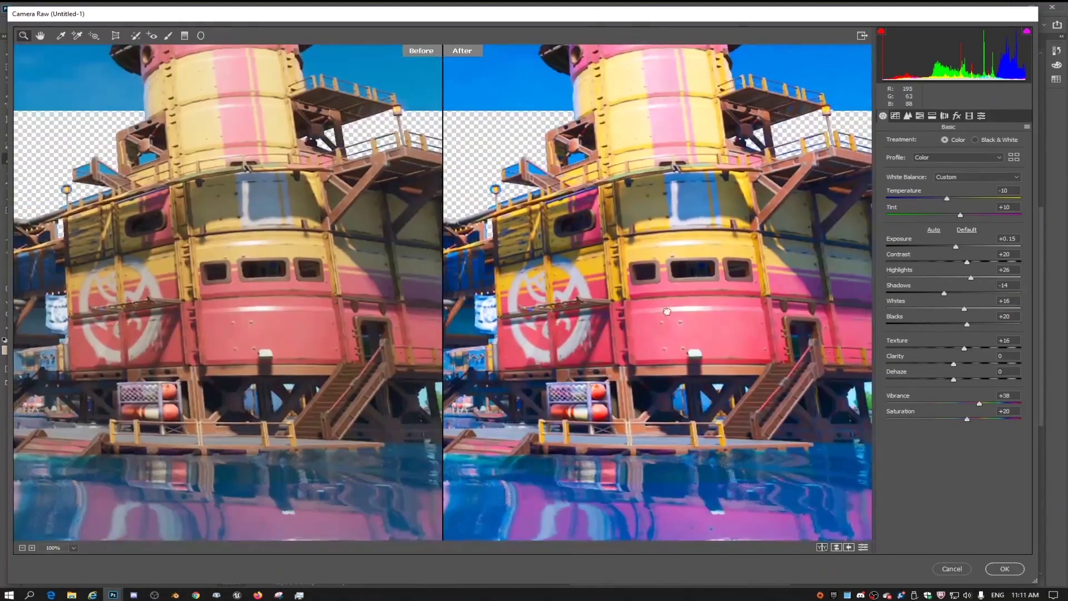
# Set the texture to 10, raise the clarity slightly and apply the Camera Raw adjustments to Layer 4
pyautogui.moveTo(667, 311); pyautogui.dragTo(926, 256)
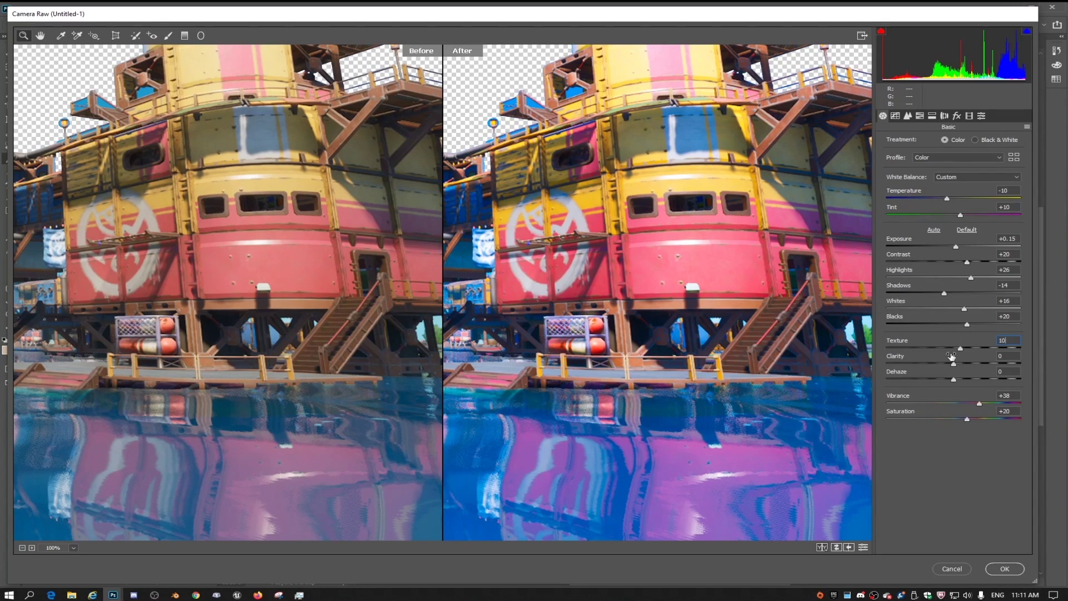
pyautogui.moveTo(952, 359)
pyautogui.mouseDown()
pyautogui.moveTo(974, 366)
pyautogui.moveTo(960, 366)
pyautogui.mouseUp()
pyautogui.click(1009, 571)
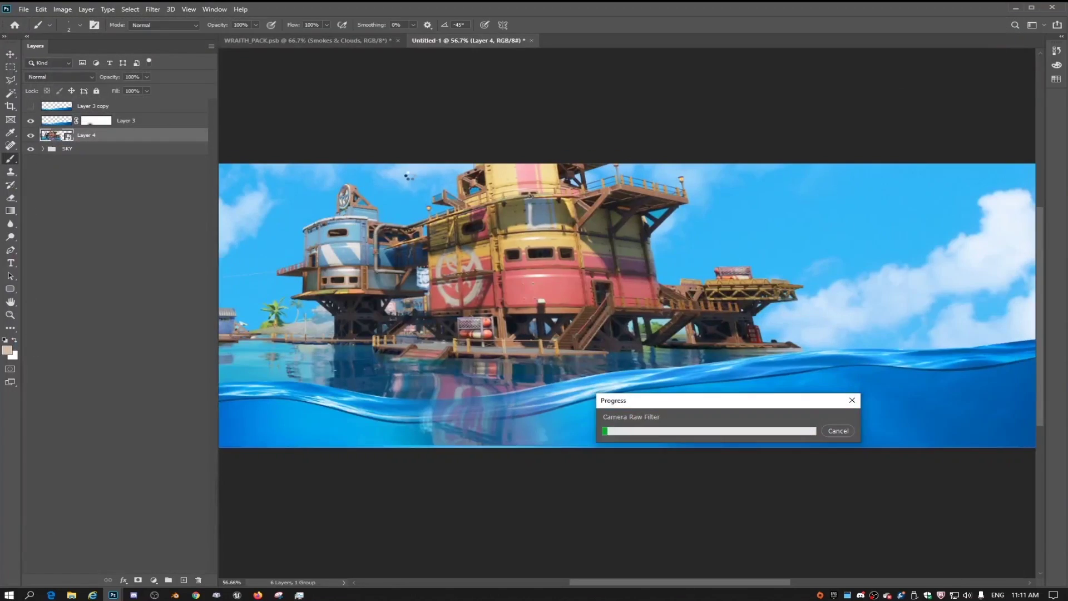
# Add a layer mask to Layer 4 and paint out the stray background fragments around the platform with a black brush
pyautogui.scroll(-3, 588, 220)
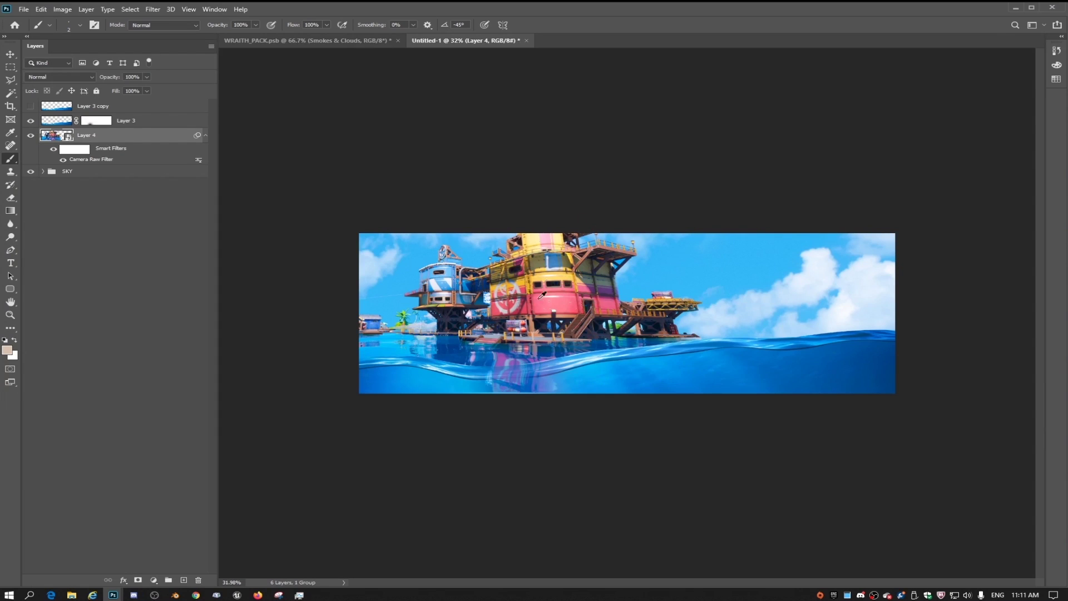
pyautogui.scroll(5, 345, 367)
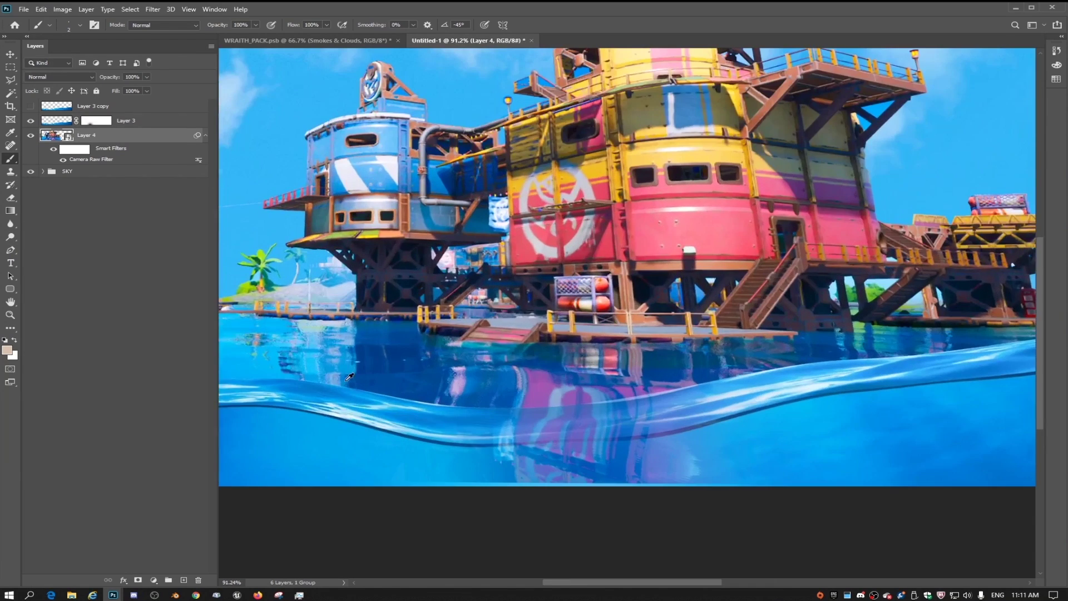
pyautogui.scroll(-3, 349, 376)
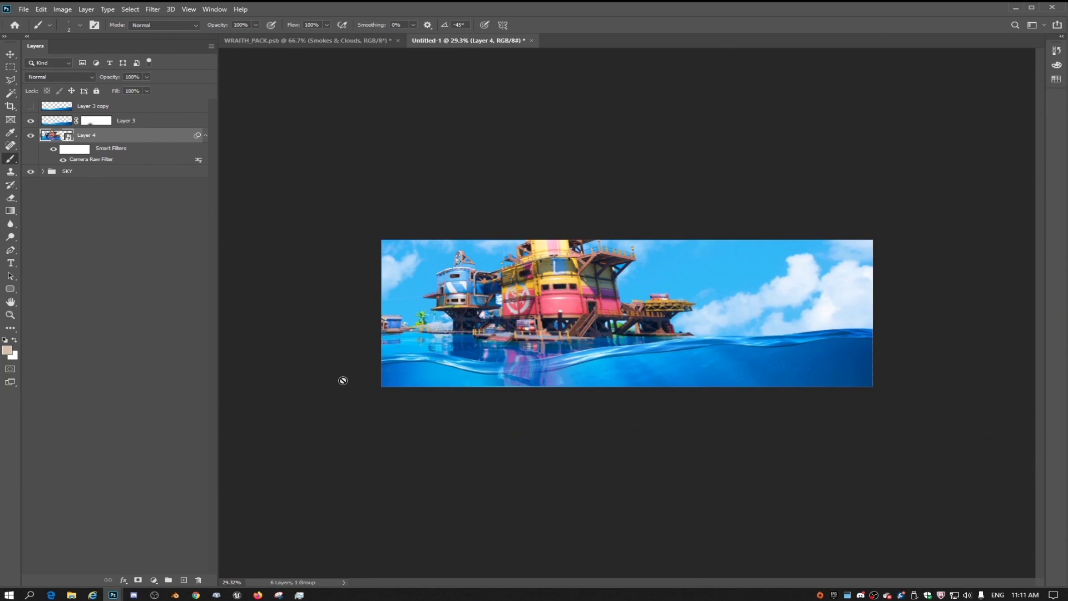
pyautogui.scroll(7, 600, 293)
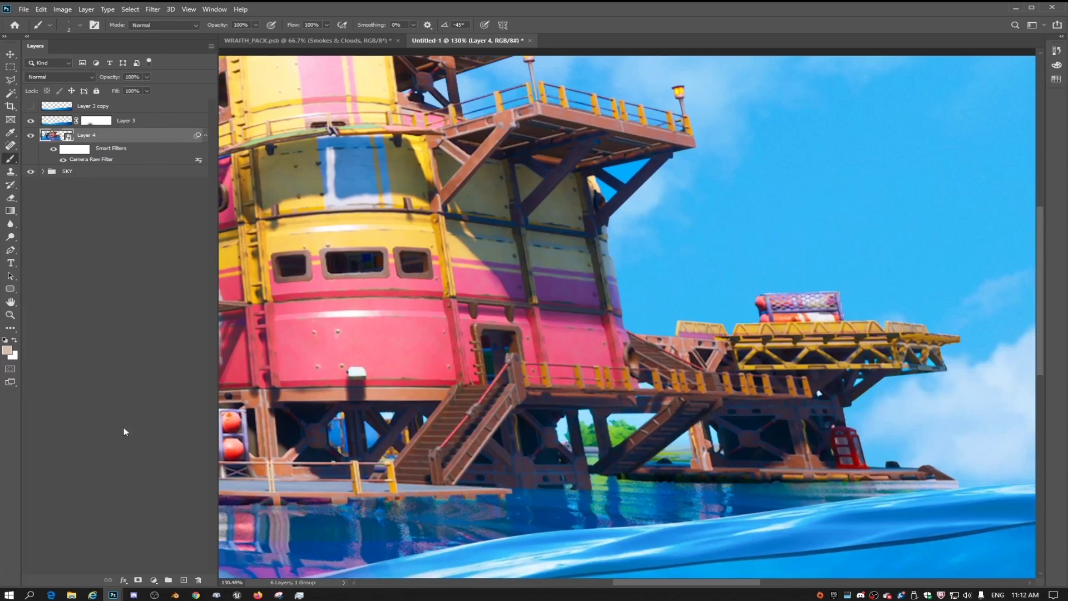
pyautogui.click(138, 580)
pyautogui.scroll(2, 625, 148)
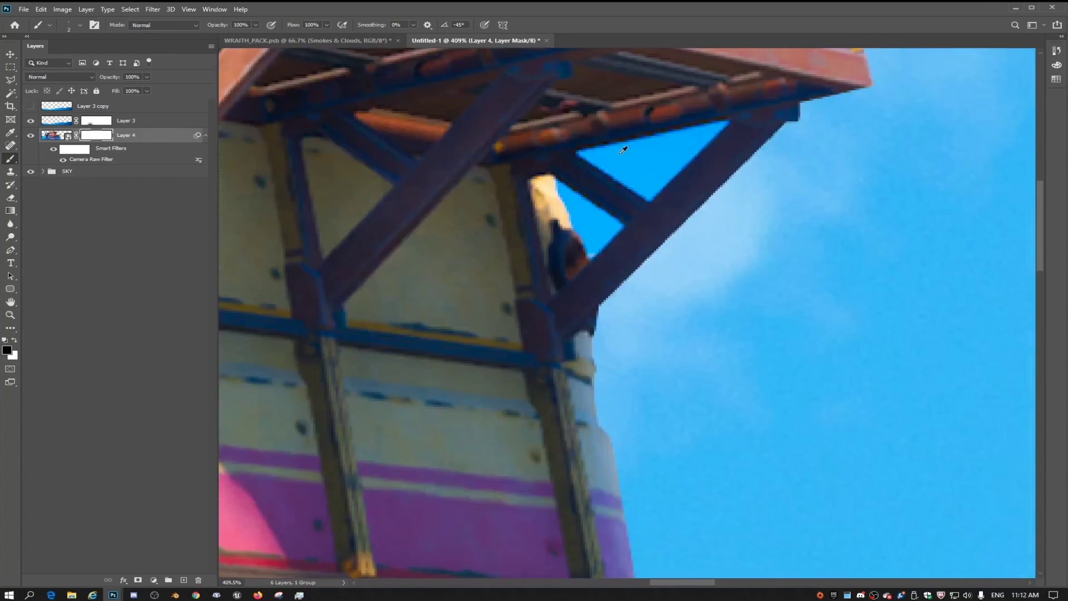
pyautogui.scroll(-4, 748, 372)
pyautogui.scroll(-3, 747, 372)
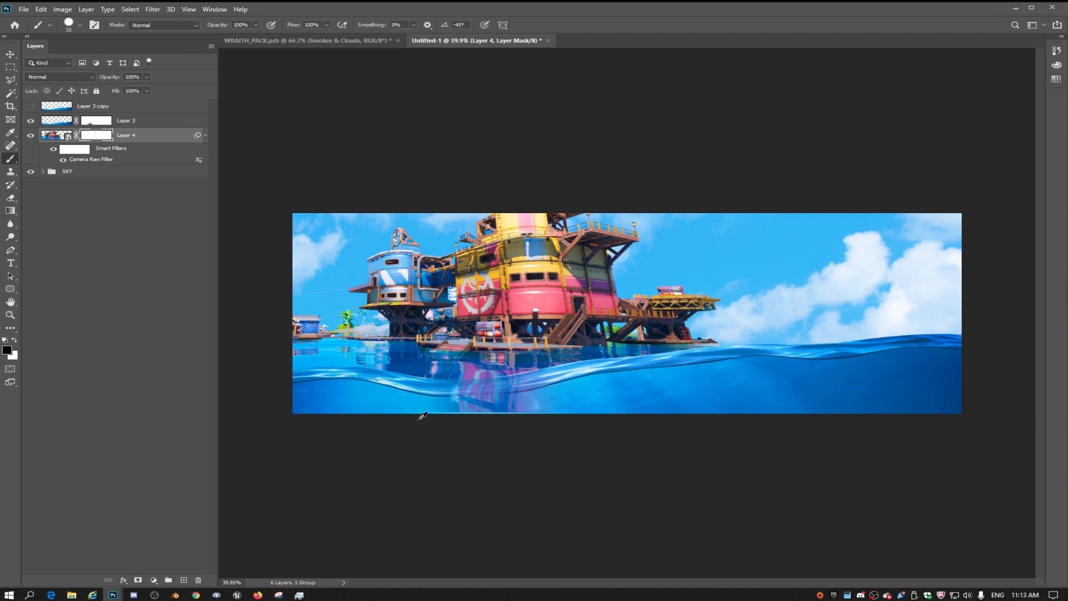
pyautogui.scroll(3, 423, 416)
pyautogui.scroll(-3, 442, 384)
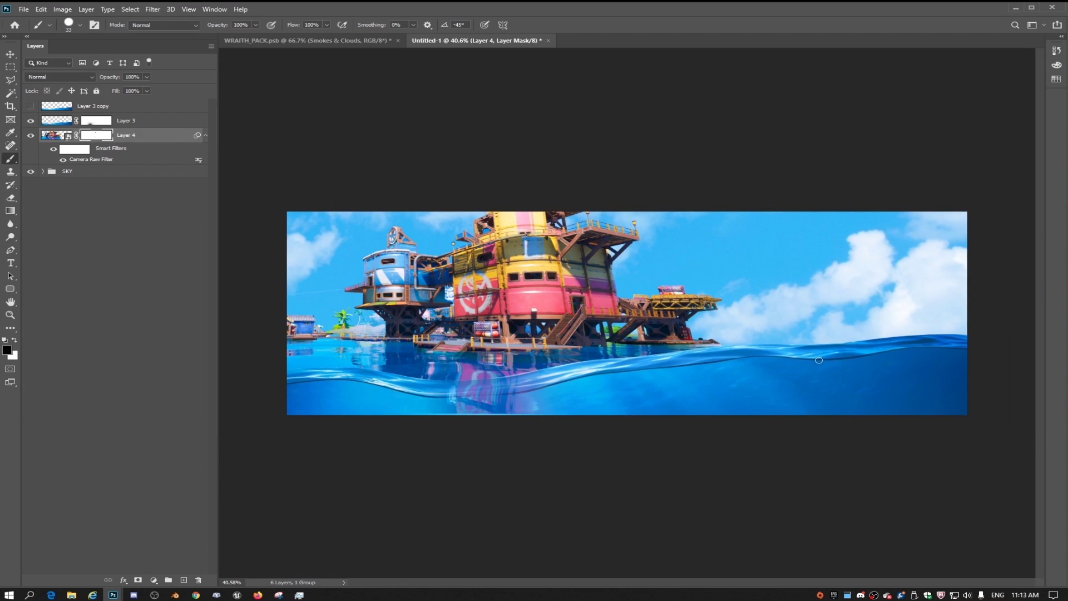
# Open RENDER.png and bring its two-character cut-out into the banner between Layer 4 and Layer 3
pyautogui.click(41, 9)
pyautogui.click(25, 31)
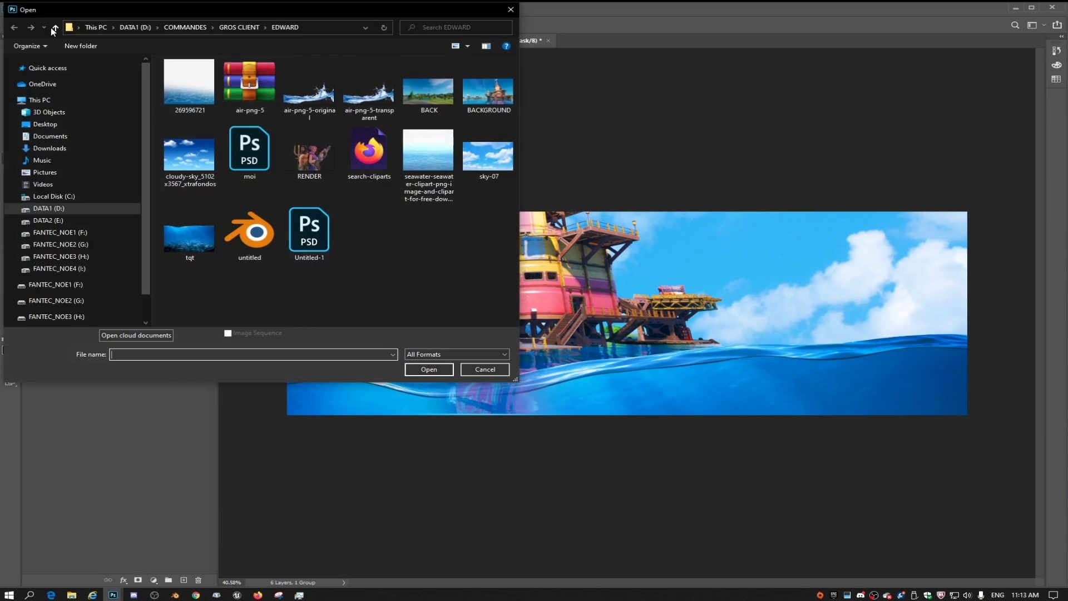
pyautogui.click(310, 146)
pyautogui.click(425, 368)
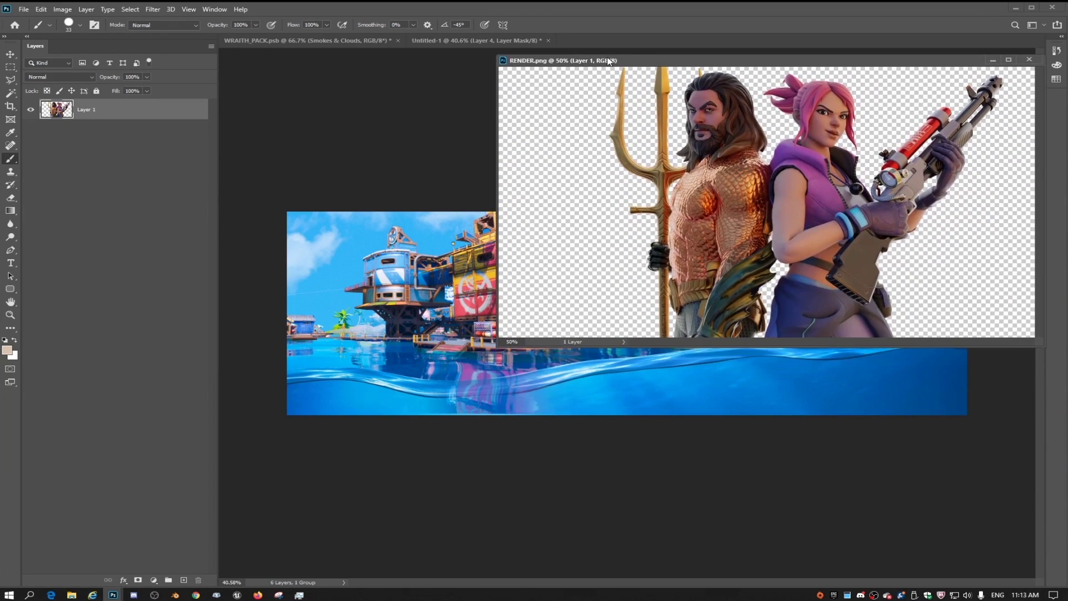
pyautogui.click(10, 54)
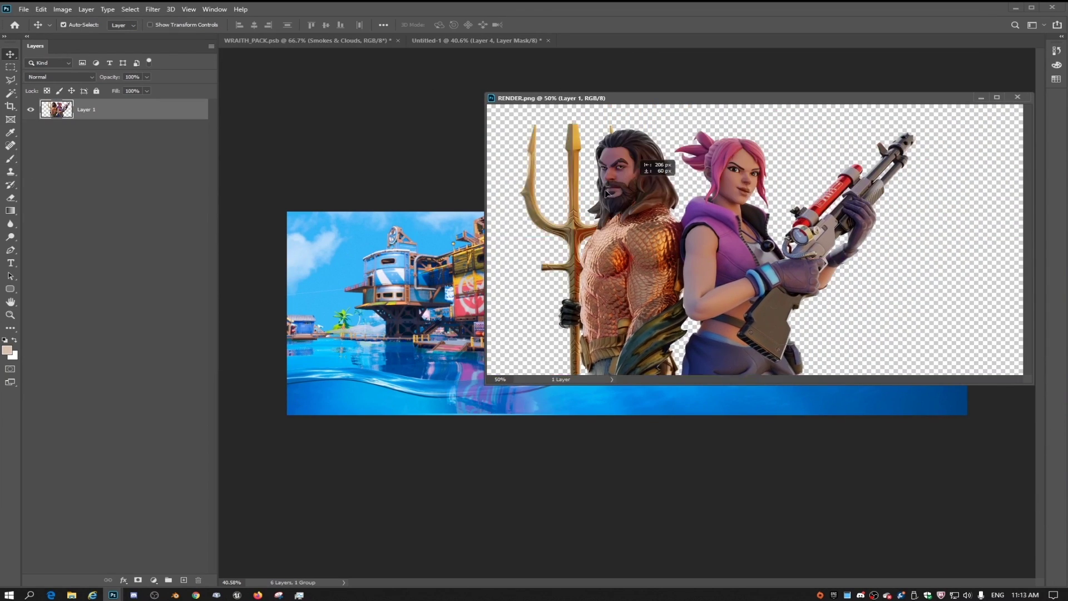
pyautogui.moveTo(665, 156); pyautogui.dragTo(429, 298)
pyautogui.click(982, 98)
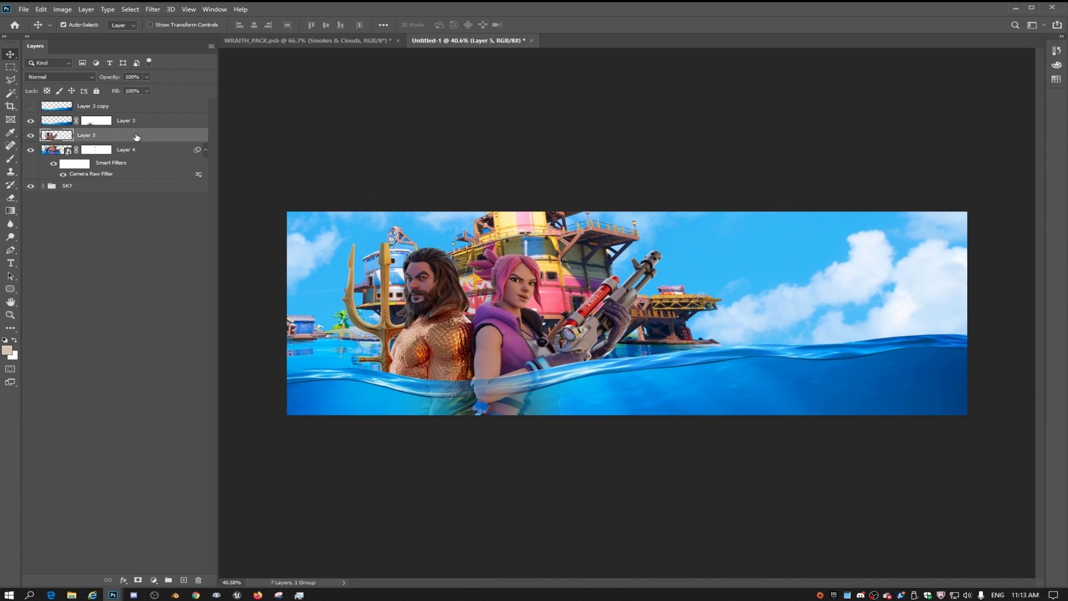
# Rotate the characters on Layer 5 by -4.27°, enlarge them to about 107% and position them behind the wave in front of the towers
pyautogui.doubleClick(175, 135)
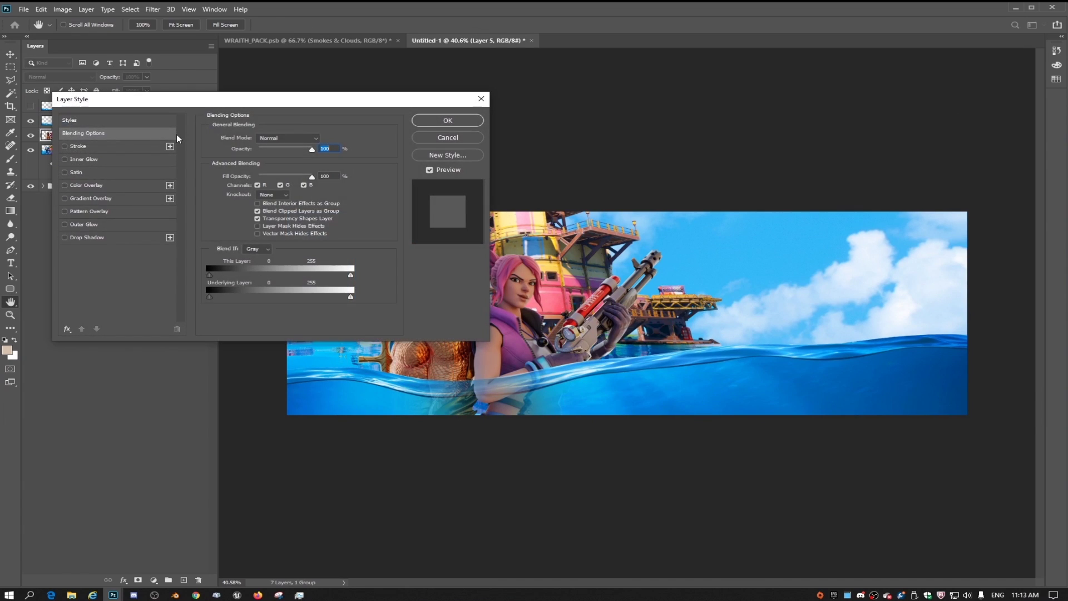
pyautogui.click(481, 96)
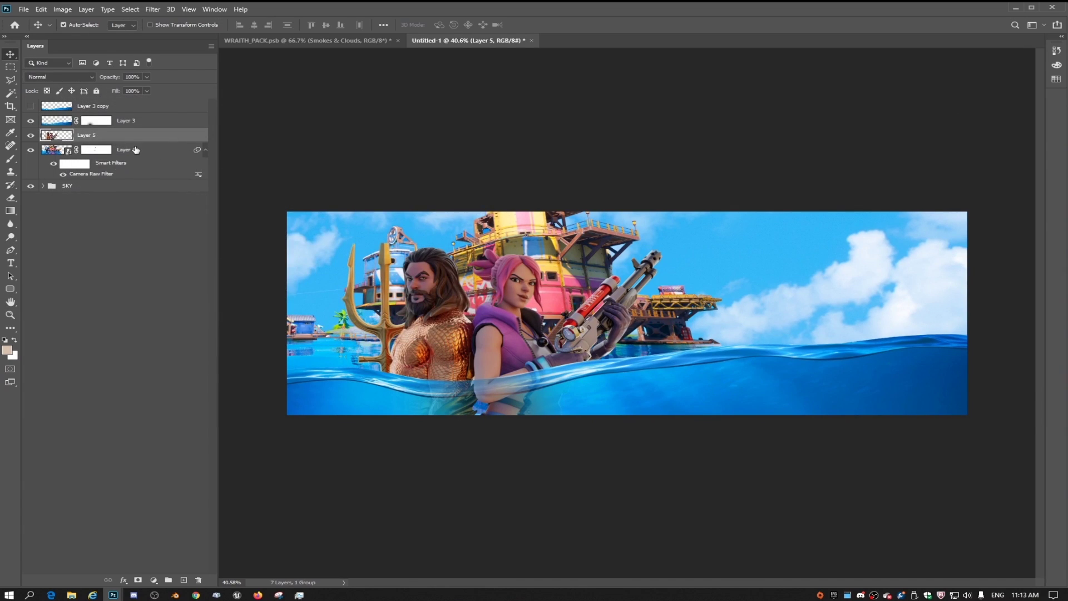
pyautogui.hotkey('ctrl', 't')
pyautogui.moveTo(503, 328); pyautogui.dragTo(499, 297)
pyautogui.moveTo(700, 308); pyautogui.dragTo(700, 293)
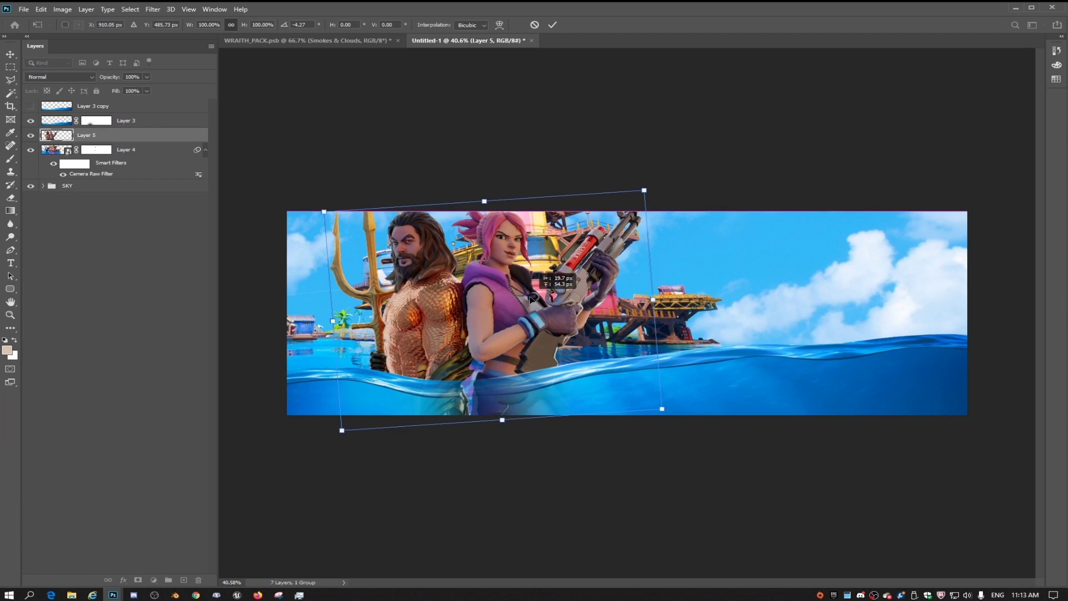
pyautogui.moveTo(338, 441)
pyautogui.mouseDown()
pyautogui.moveTo(314, 454)
pyautogui.moveTo(324, 452)
pyautogui.mouseUp()
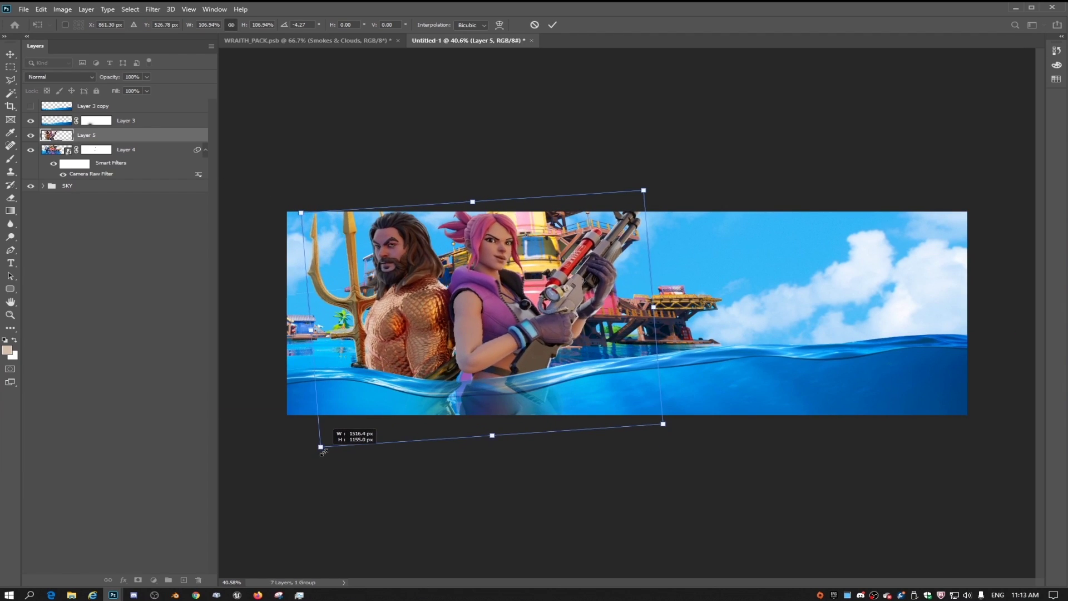
pyautogui.moveTo(438, 381)
pyautogui.mouseDown()
pyautogui.moveTo(423, 381)
pyautogui.moveTo(381, 509)
pyautogui.moveTo(469, 427)
pyautogui.moveTo(472, 394)
pyautogui.moveTo(452, 375)
pyautogui.mouseUp()
pyautogui.press('Return')
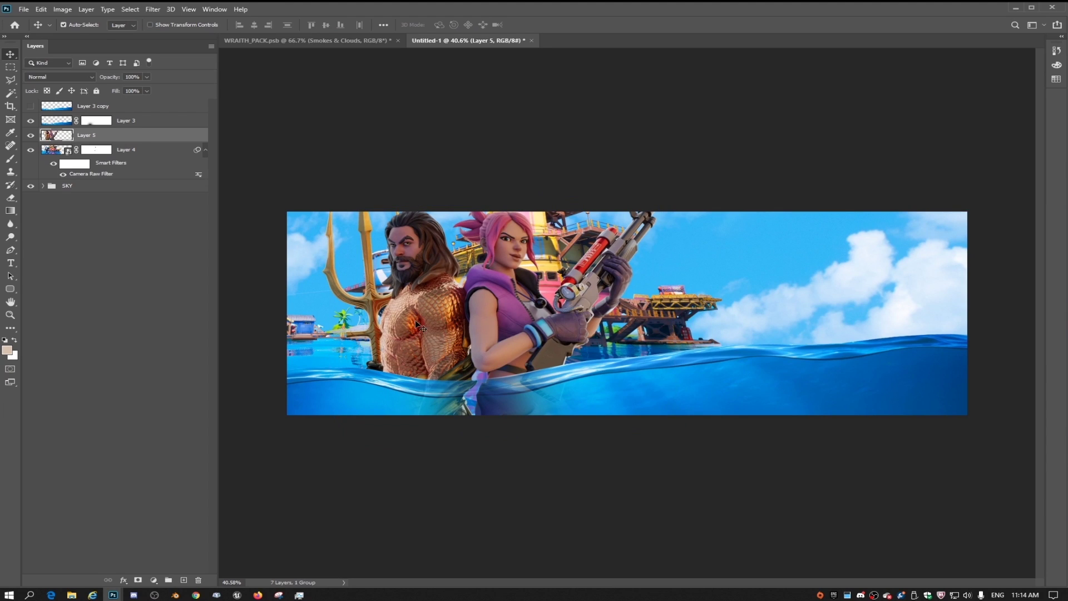
pyautogui.scroll(3, 453, 375)
pyautogui.scroll(-2, 458, 366)
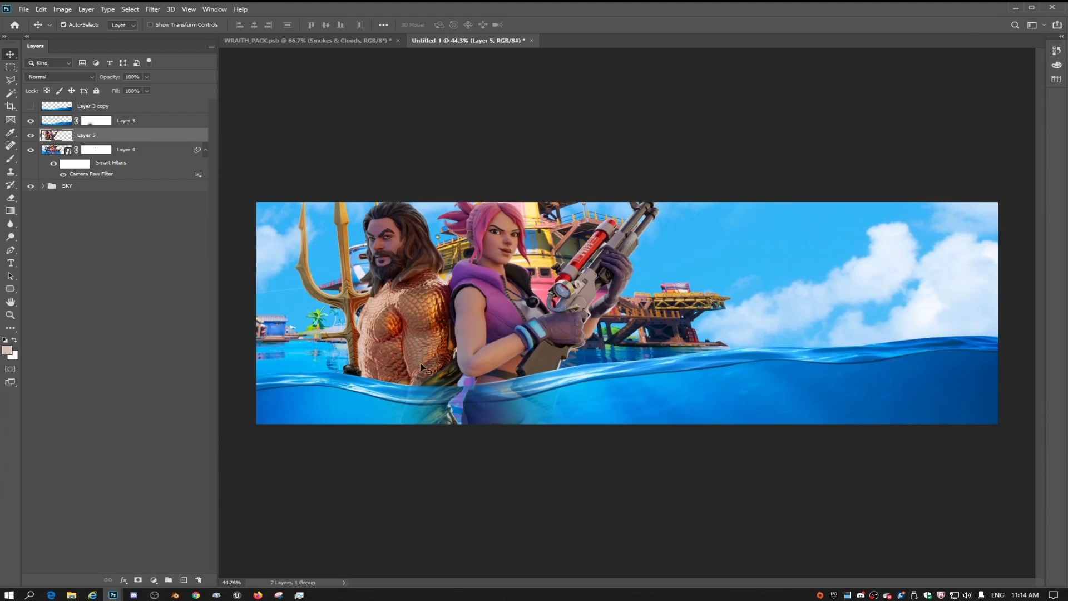
# Convert the characters on Layer 5 to a smart object and open them in the Camera Raw Filter
pyautogui.rightClick(150, 134)
pyautogui.click(191, 263)
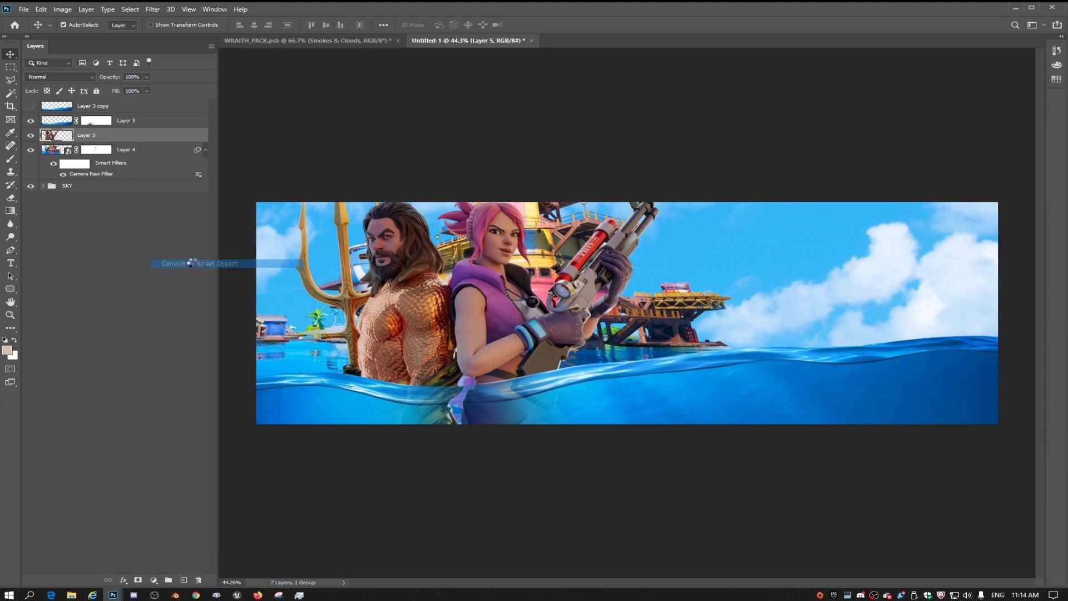
pyautogui.click(152, 9)
pyautogui.click(279, 70)
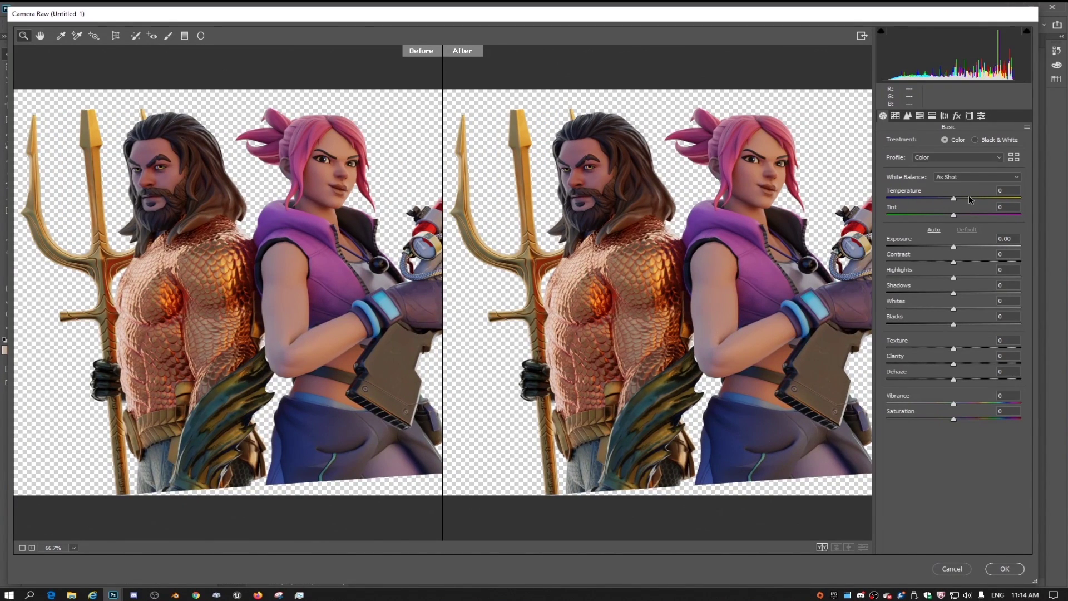
# Set the characters' temperature to -13, exposure to +0.65, contrast to +27, texture to +23 and saturation to +24
pyautogui.moveTo(957, 196); pyautogui.dragTo(948, 196)
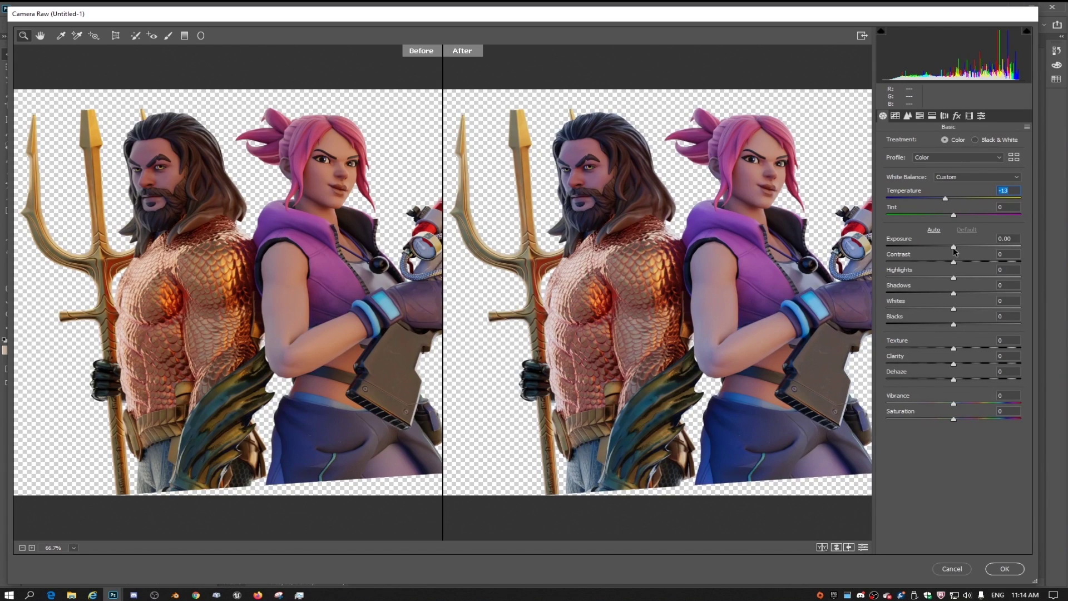
pyautogui.moveTo(954, 248); pyautogui.dragTo(972, 264)
pyautogui.moveTo(955, 349); pyautogui.dragTo(965, 349)
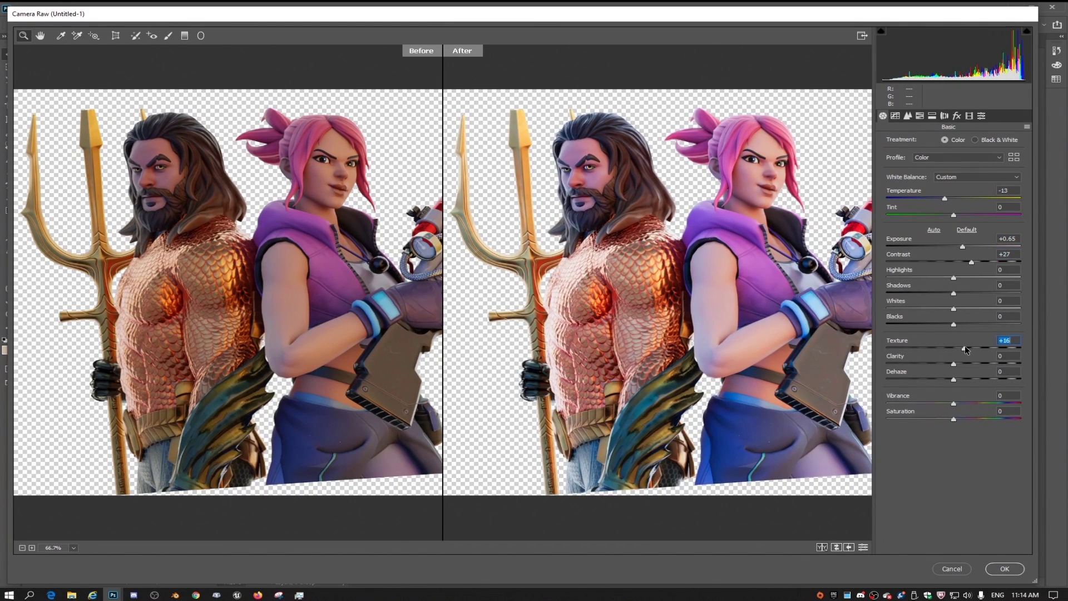
pyautogui.moveTo(953, 417); pyautogui.dragTo(971, 420)
pyautogui.hotkey('ctrl', 'alt', '0')
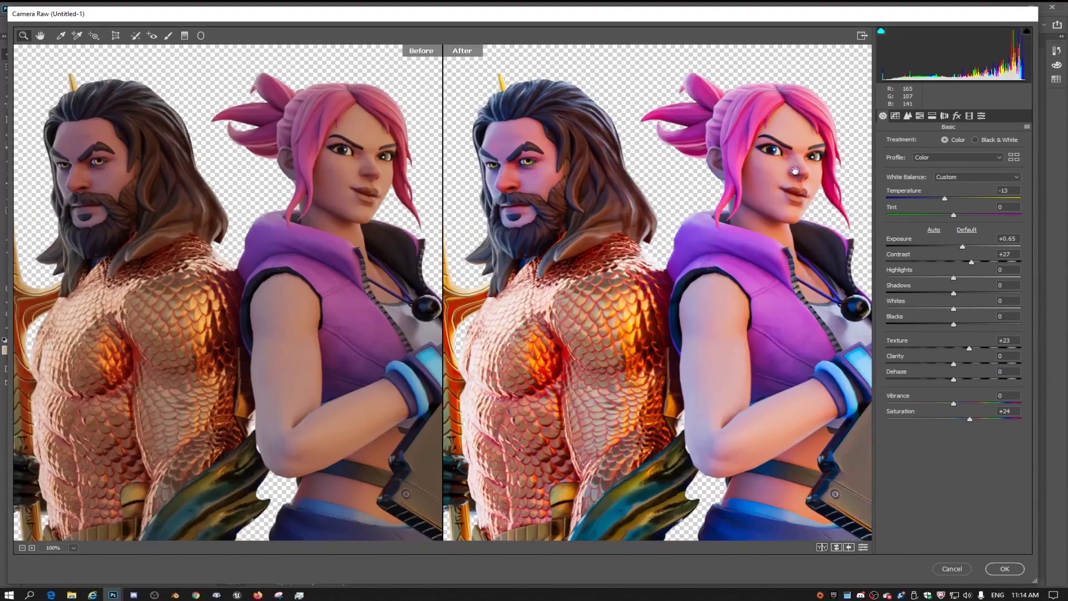
# Set tint to +13, temperature to -8, highlights to +22 and whites to +18, raise clarity slightly and apply the filter to Layer 5
pyautogui.moveTo(954, 215)
pyautogui.mouseDown()
pyautogui.moveTo(964, 215)
pyautogui.moveTo(966, 197)
pyautogui.moveTo(948, 198)
pyautogui.mouseUp()
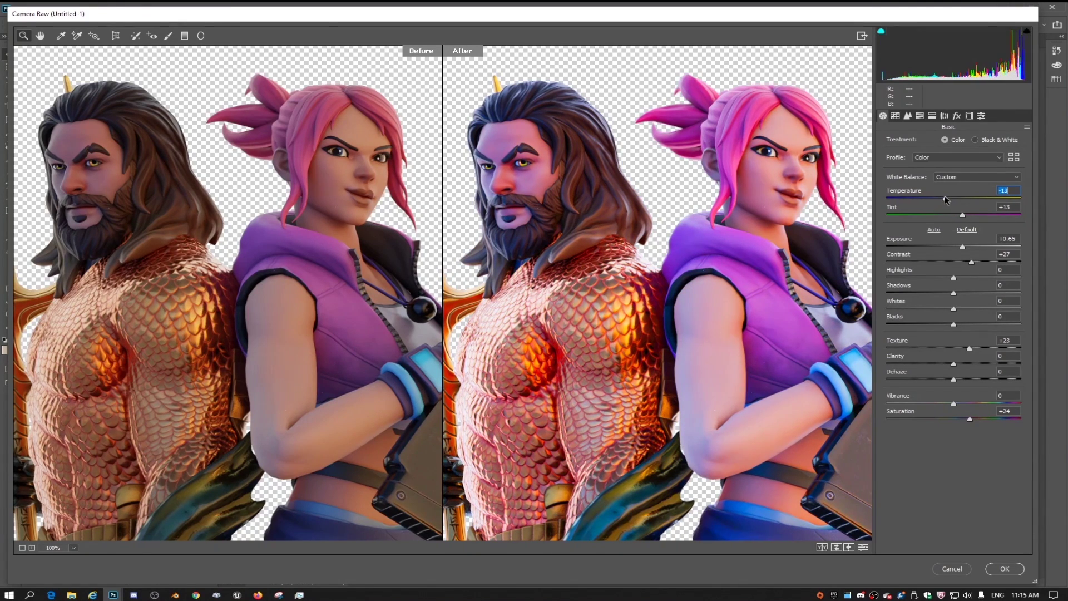
pyautogui.moveTo(954, 278); pyautogui.dragTo(966, 308)
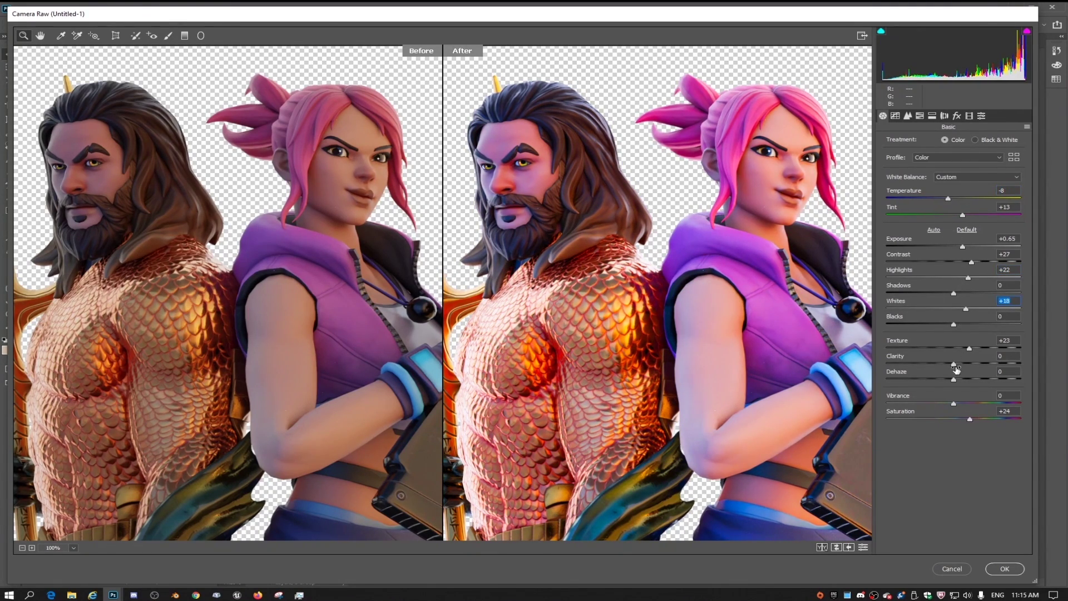
pyautogui.moveTo(954, 364); pyautogui.dragTo(960, 365)
pyautogui.click(1001, 568)
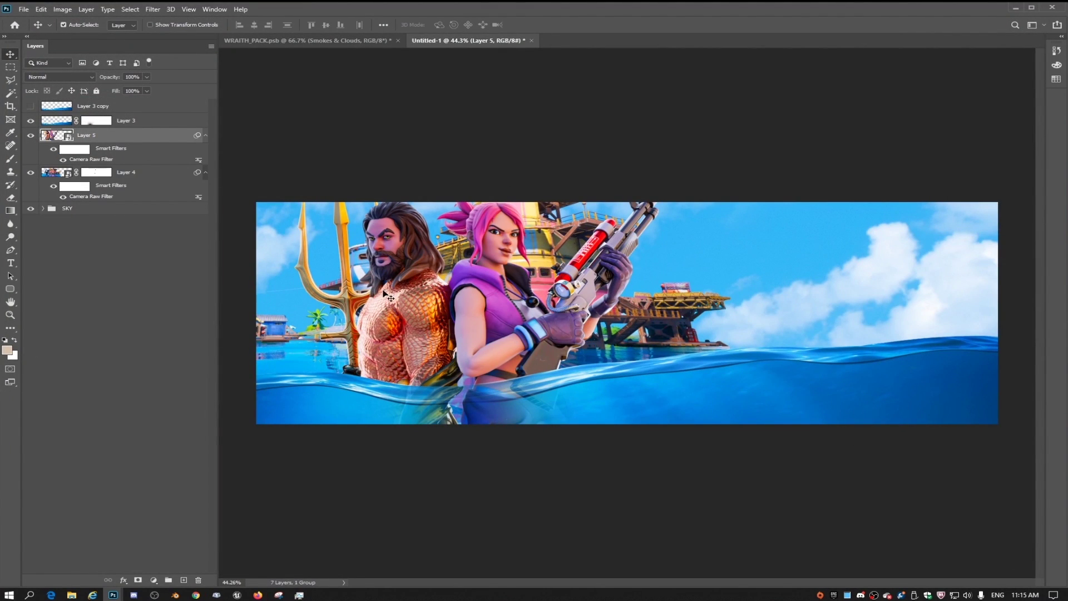
# Add an Inner Glow to Layer 5 with the Color Dodge blend mode and 50% opacity
pyautogui.doubleClick(151, 134)
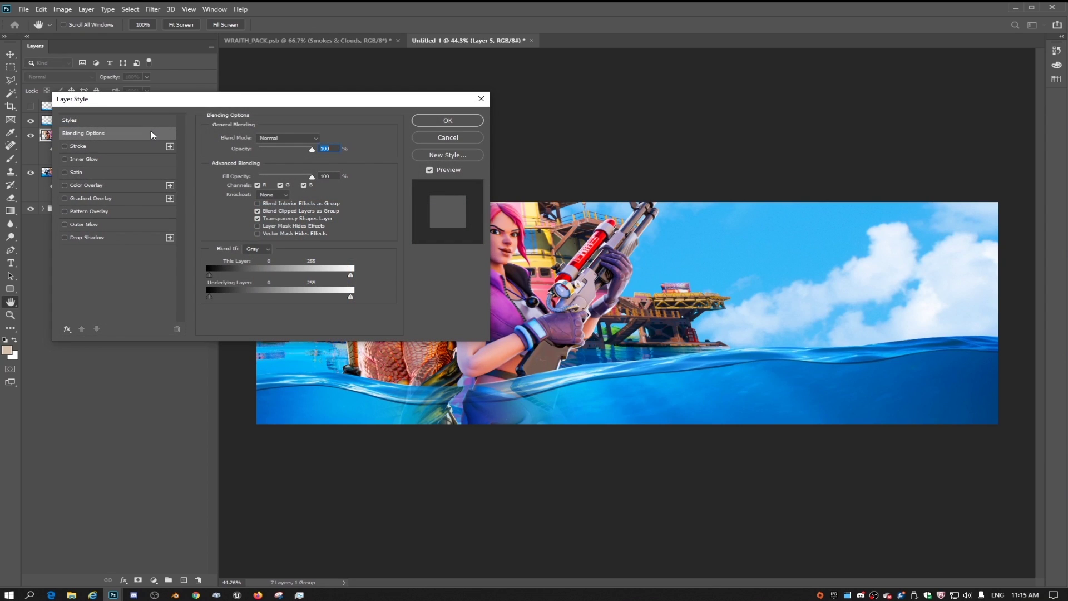
pyautogui.click(72, 160)
pyautogui.click(278, 138)
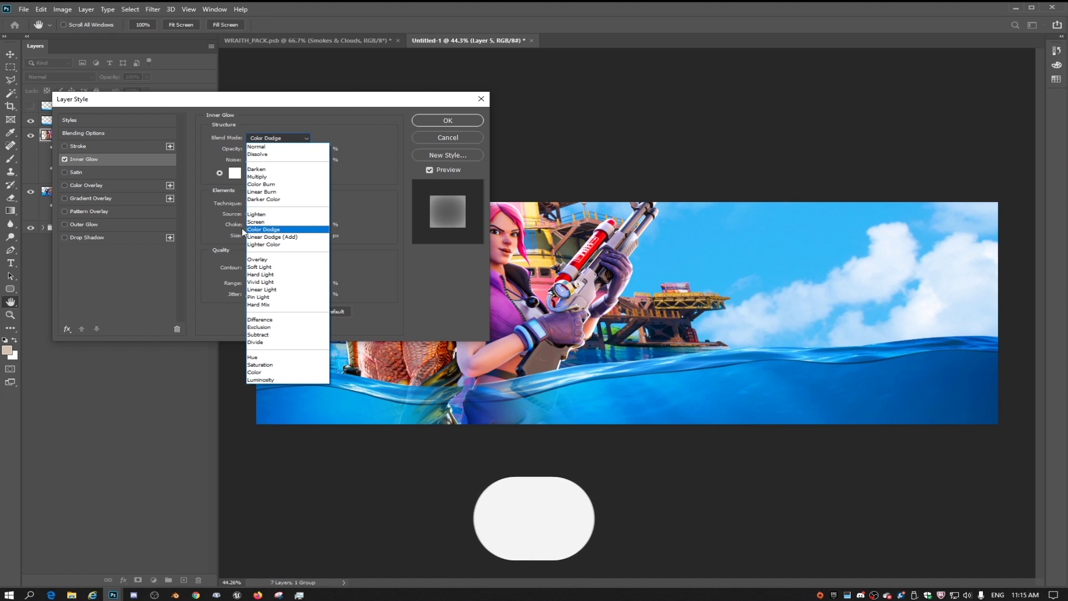
pyautogui.click(327, 231)
pyautogui.moveTo(290, 106)
pyautogui.mouseDown()
pyautogui.moveTo(735, 98)
pyautogui.moveTo(809, 121)
pyautogui.mouseUp()
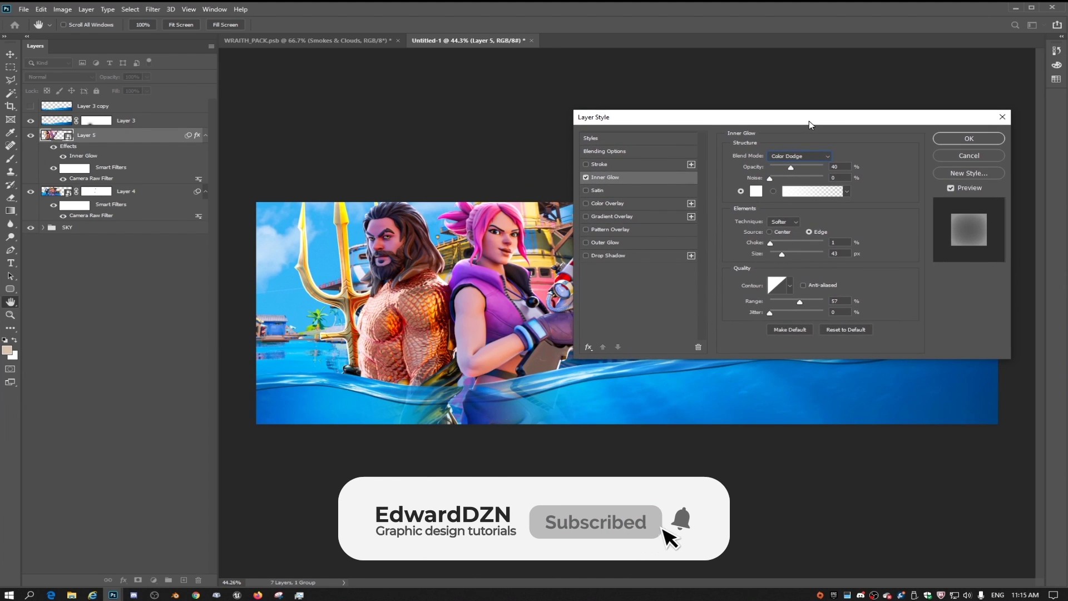
pyautogui.moveTo(794, 171); pyautogui.dragTo(797, 167)
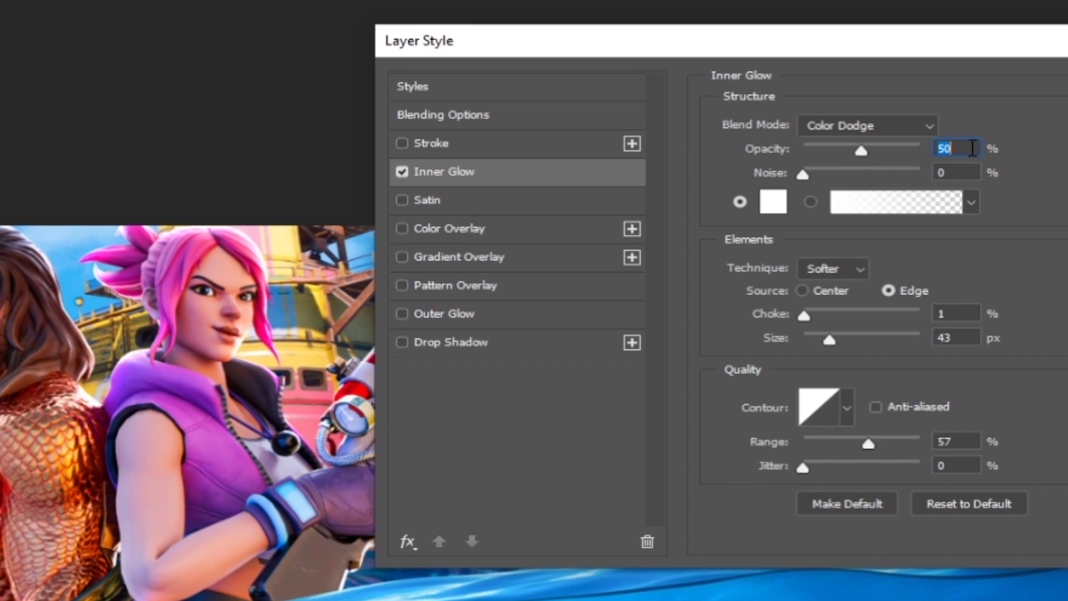
# Set the inner glow's size to 50 px with the Softer technique, lower its range to about 50% and apply the style
pyautogui.moveTo(832, 345); pyautogui.dragTo(837, 344)
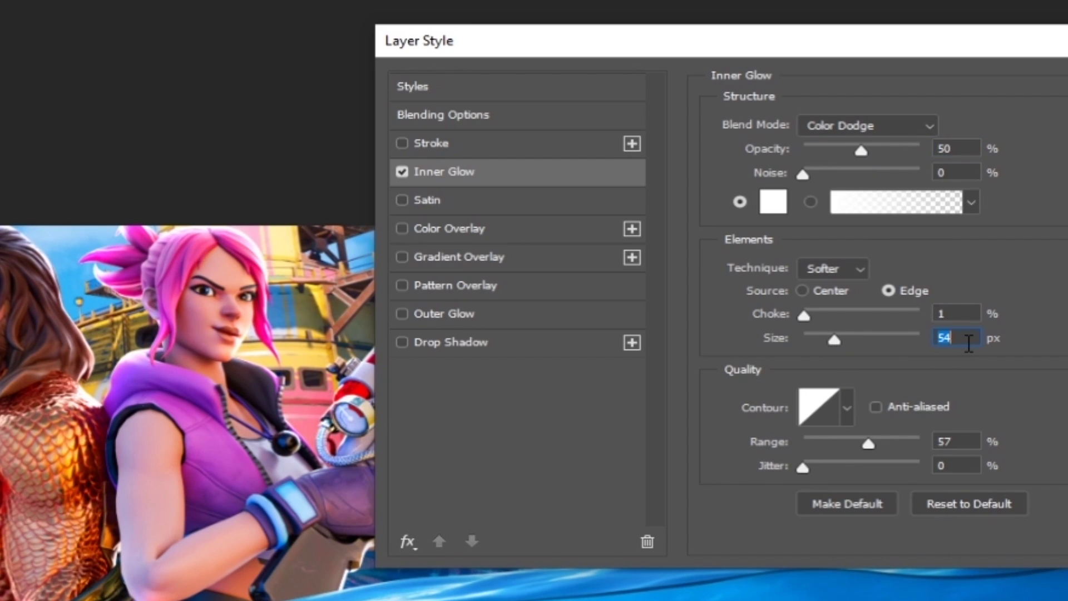
pyautogui.write('50')
pyautogui.click(843, 272)
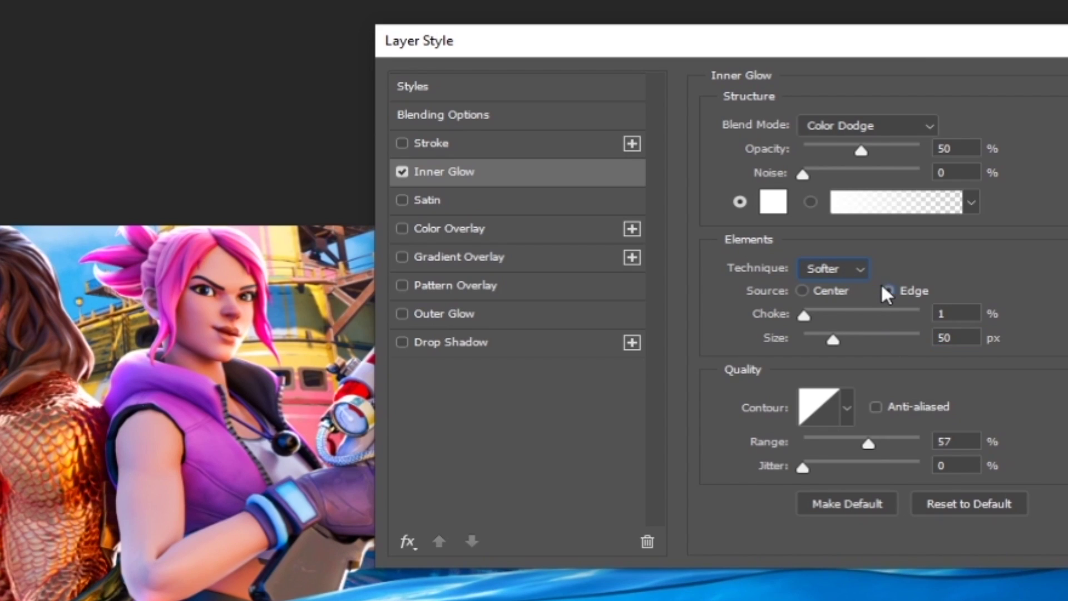
pyautogui.moveTo(865, 444); pyautogui.dragTo(860, 446)
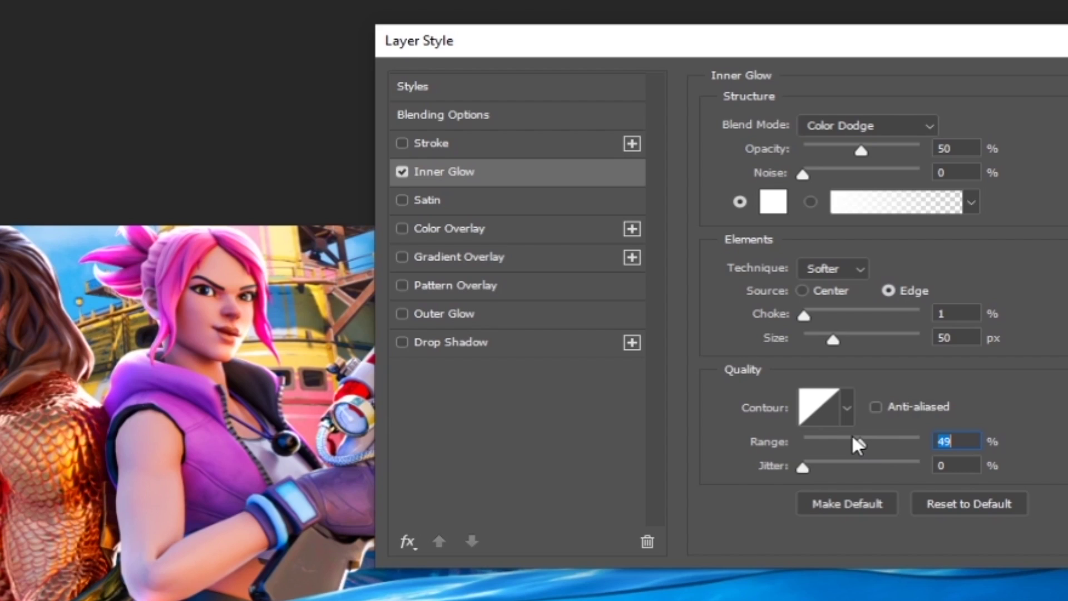
pyautogui.moveTo(859, 444); pyautogui.dragTo(861, 444)
pyautogui.press('Return')
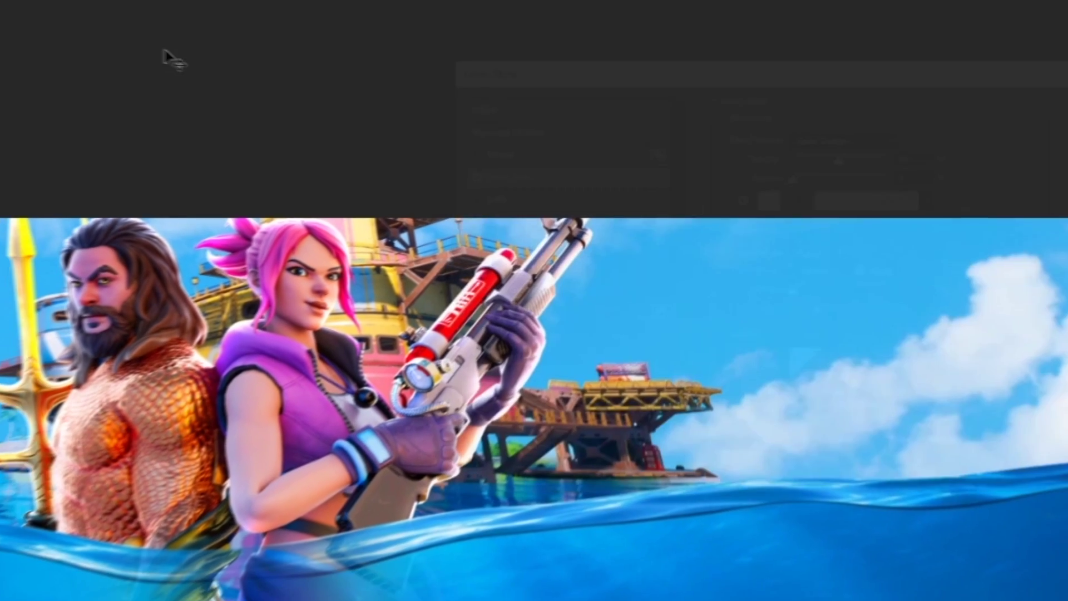
# Examine the characters' glow and color grading up close and within the whole banner
pyautogui.scroll(-3, 472, 344)
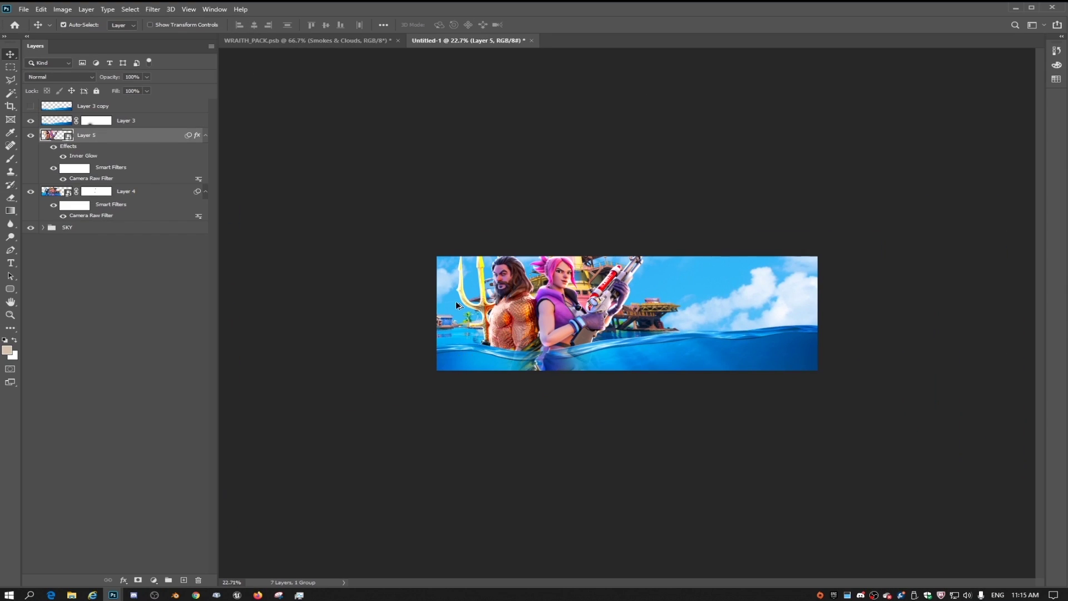
pyautogui.scroll(3, 669, 321)
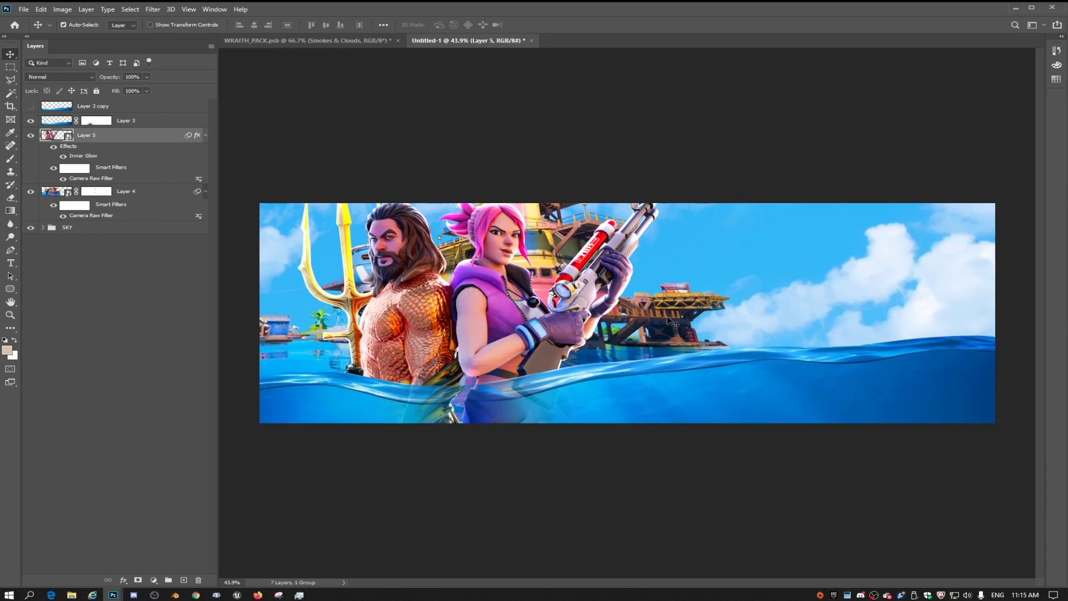
pyautogui.scroll(2, 457, 322)
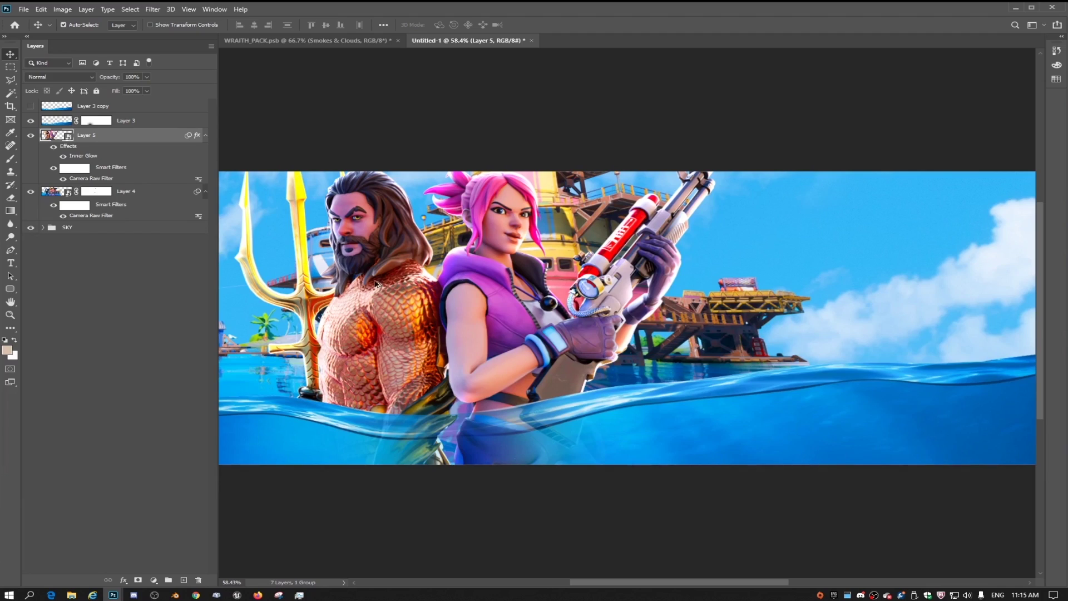
pyautogui.scroll(4, 376, 284)
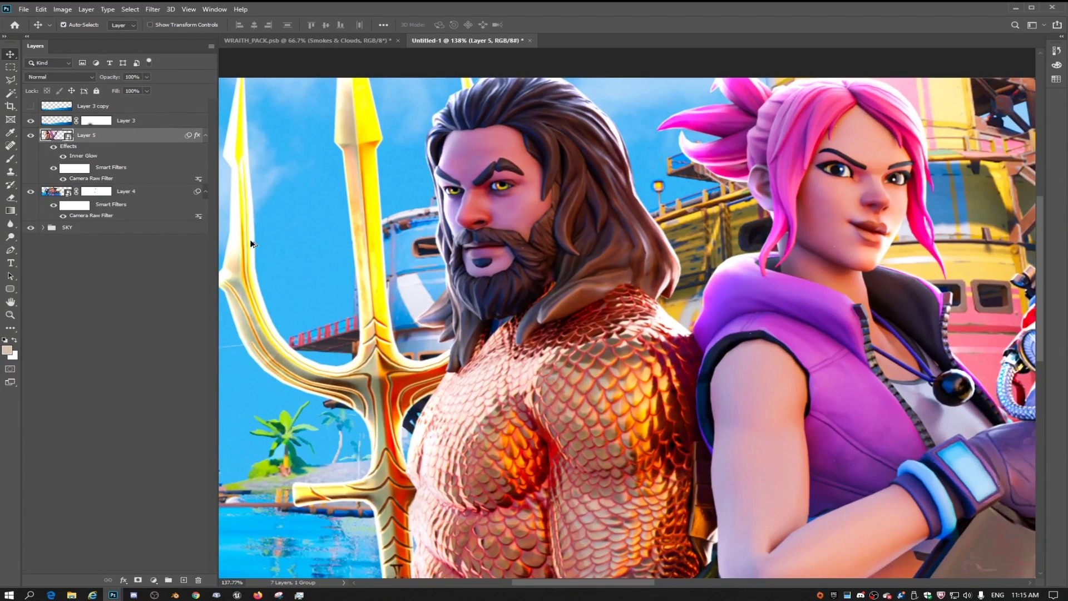
pyautogui.scroll(-4, 252, 243)
pyautogui.scroll(1, 350, 196)
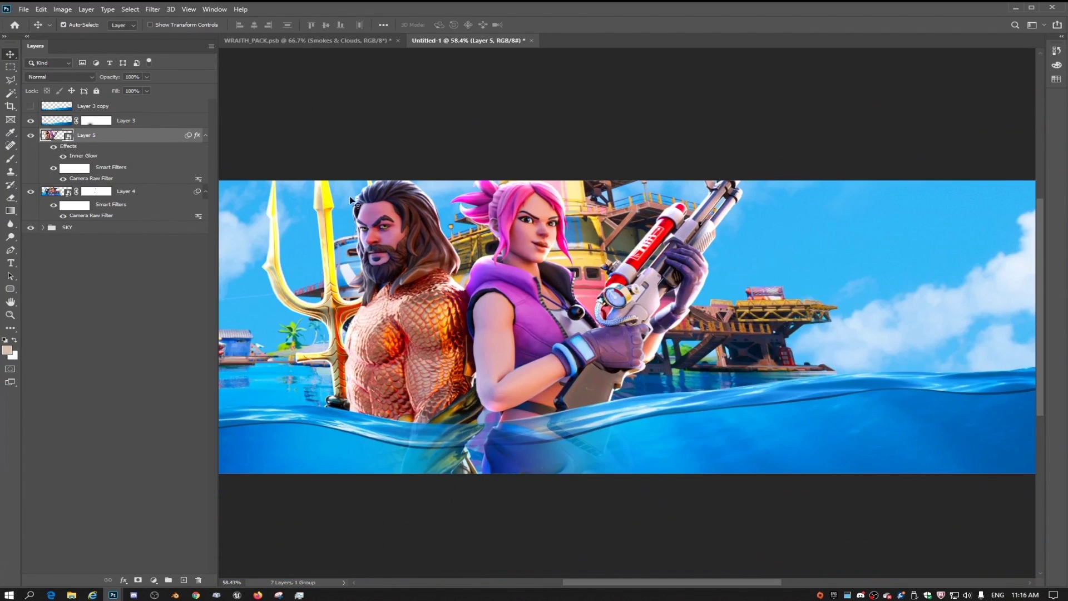
pyautogui.scroll(-1, 350, 196)
pyautogui.scroll(2, 350, 195)
# Duplicate Layer 5 and merge the copy with a new empty layer into Layer 6 above the original
pyautogui.hotkey('ctrl', 'j')
pyautogui.hotkey('ctrl', 'shift', 'alt', 'n')
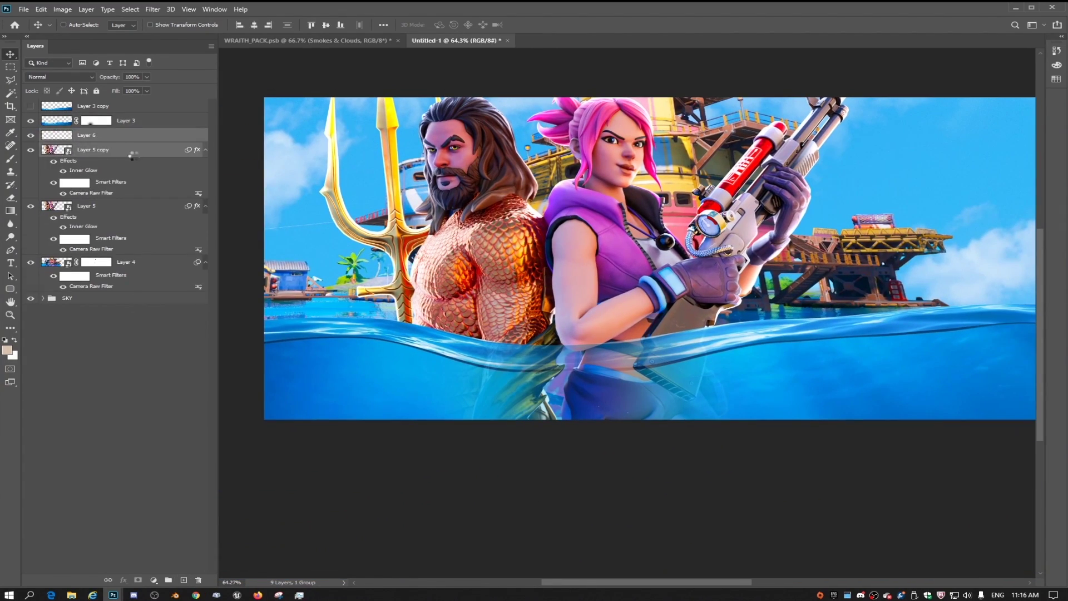
pyautogui.hotkey('ctrl', 'e')
# Place a duplicate of Layer 3 between Layer 5 and Layer 4 and lower the opacity of the original Layer 3
pyautogui.moveTo(134, 122); pyautogui.dragTo(150, 198)
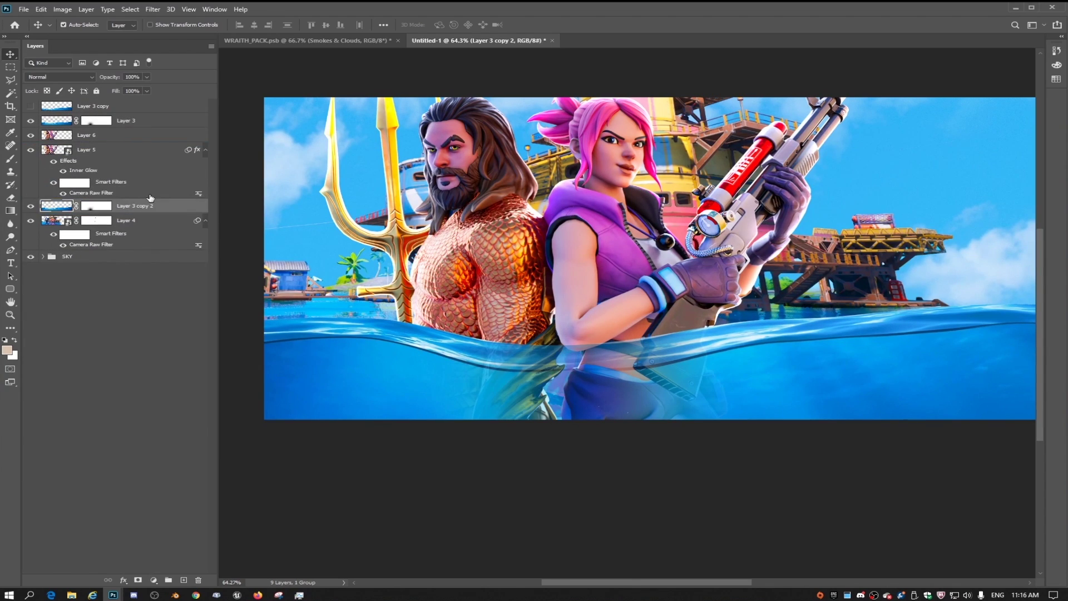
pyautogui.click(148, 110)
pyautogui.click(147, 124)
pyautogui.press('e')
pyautogui.click(147, 77)
pyautogui.moveTo(150, 89); pyautogui.dragTo(116, 89)
# Lasso the water surface on Layer 3 copy, tracing the dark waterline across the banner and closing the selection around the area above it
pyautogui.moveTo(418, 324); pyautogui.dragTo(559, 315)
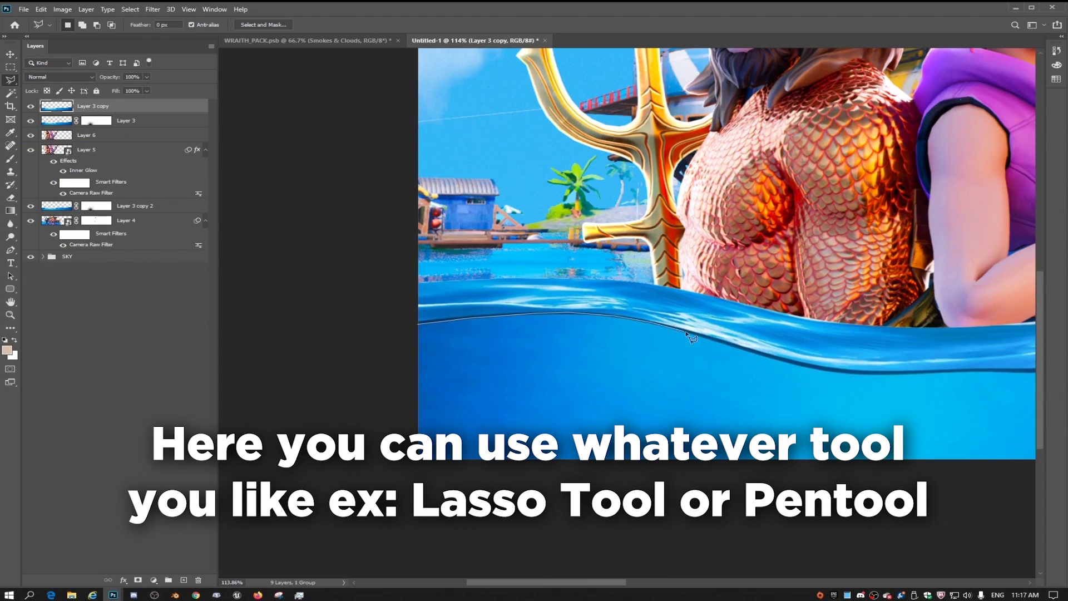
pyautogui.moveTo(851, 379)
pyautogui.mouseDown()
pyautogui.moveTo(492, 356)
pyautogui.moveTo(549, 352)
pyautogui.mouseUp()
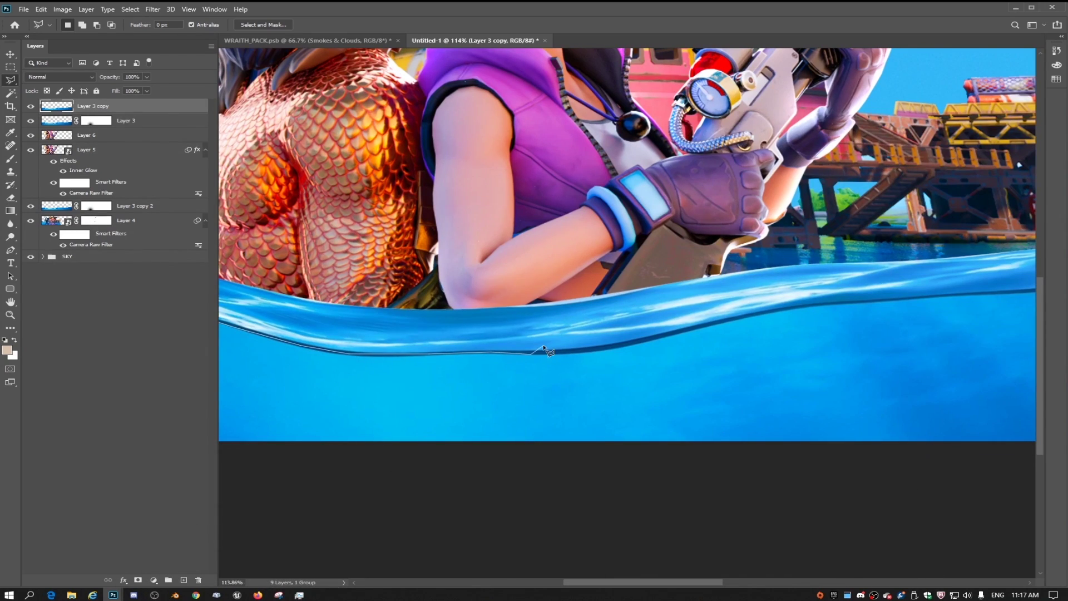
pyautogui.moveTo(685, 334); pyautogui.dragTo(498, 385)
pyautogui.moveTo(668, 372); pyautogui.dragTo(535, 396)
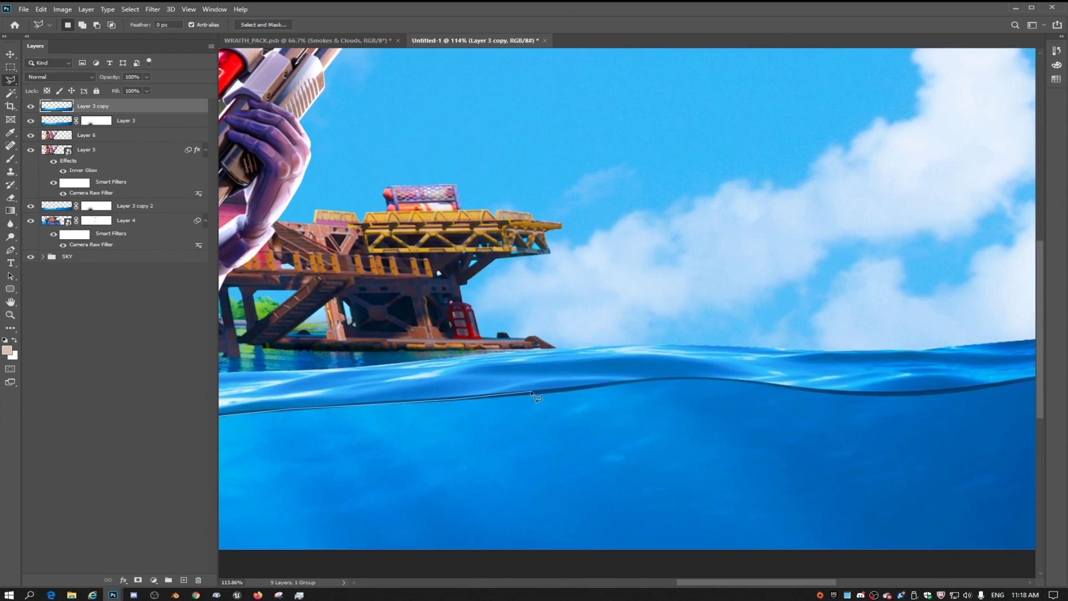
pyautogui.moveTo(715, 383); pyautogui.dragTo(351, 423)
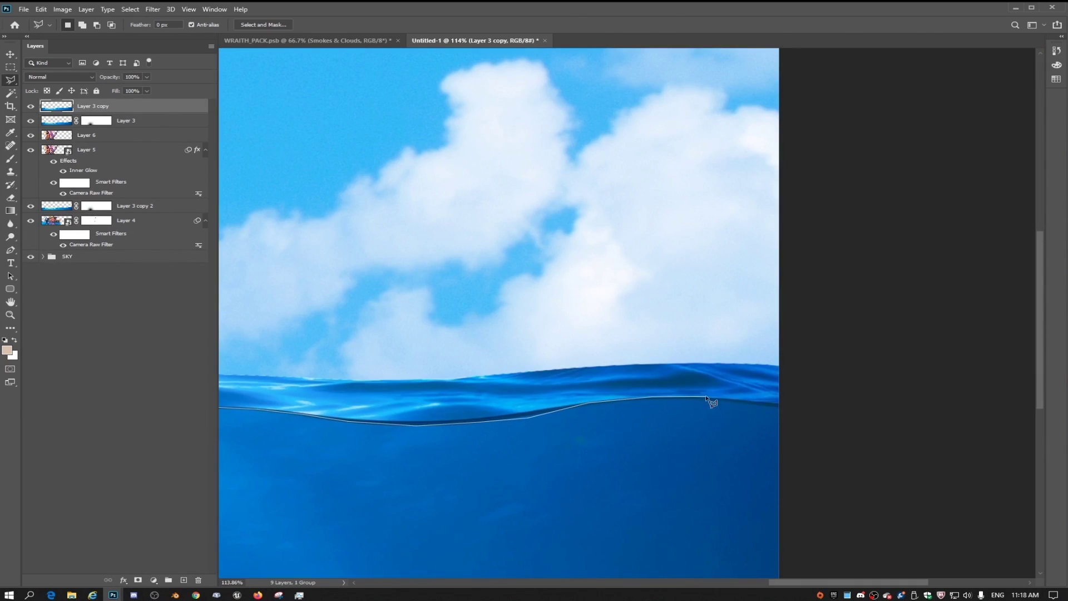
pyautogui.hotkey('ctrl', '-')
pyautogui.hotkey('ctrl', '-')
pyautogui.hotkey('ctrl', '-')
pyautogui.hotkey('ctrl', '-')
pyautogui.click(948, 210)
pyautogui.click(818, 175)
pyautogui.click(429, 148)
pyautogui.click(306, 258)
pyautogui.click(341, 362)
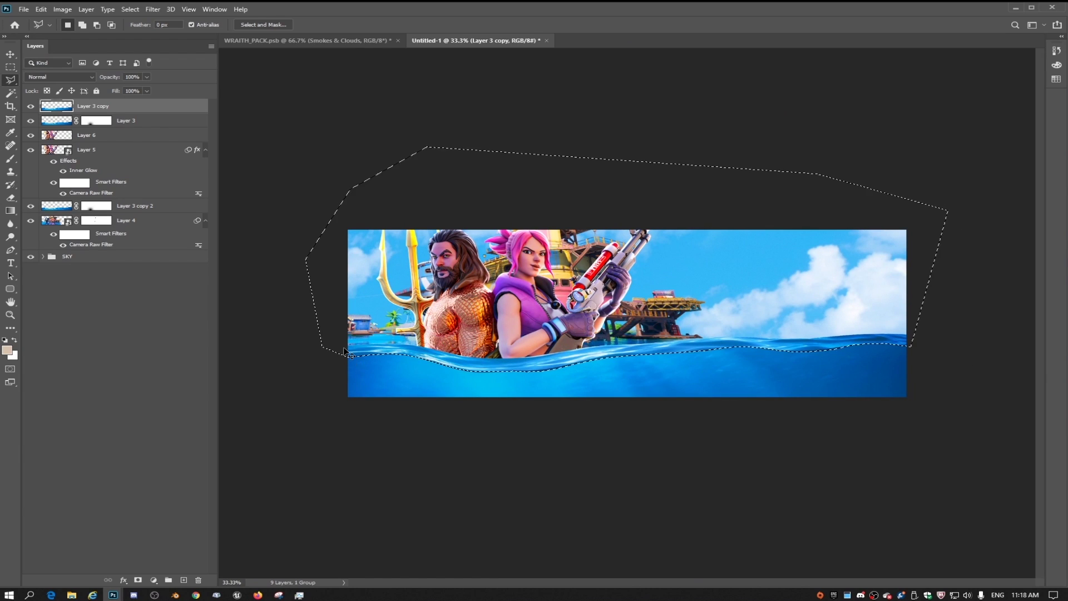
# Copy the selected water surface to a new Layer 7, then hide Layer 3 copy and move it beneath the SKY group
pyautogui.hotkey('ctrl', 'j')
pyautogui.click(155, 123)
pyautogui.moveTo(154, 123); pyautogui.dragTo(138, 277)
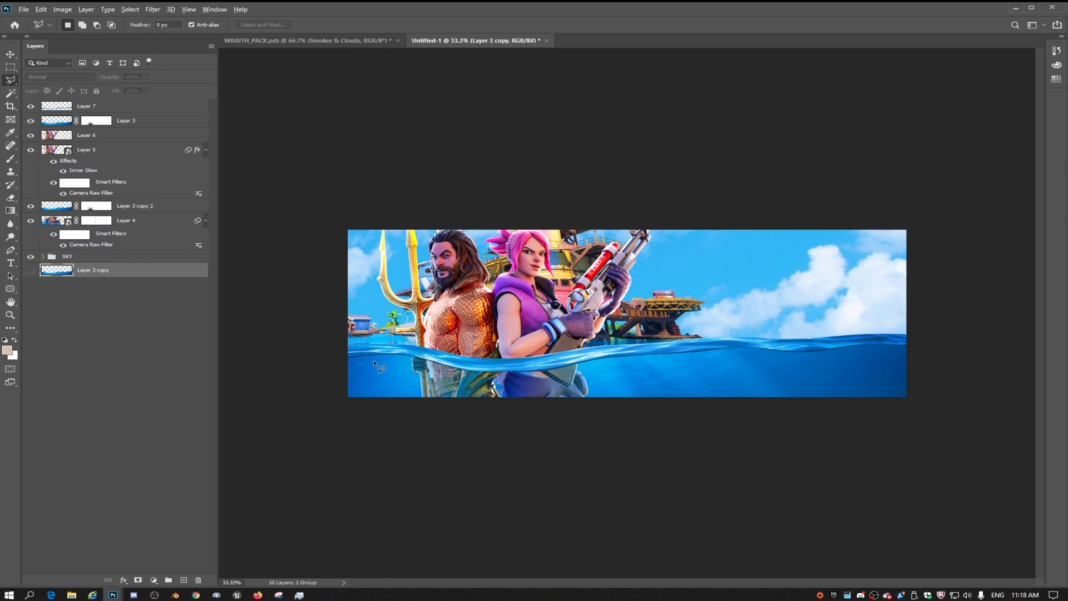
# Convert Layer 6 to a smart object and set its temperature to -28 in the Camera Raw Filter using the before/after view
pyautogui.scroll(5, 379, 368)
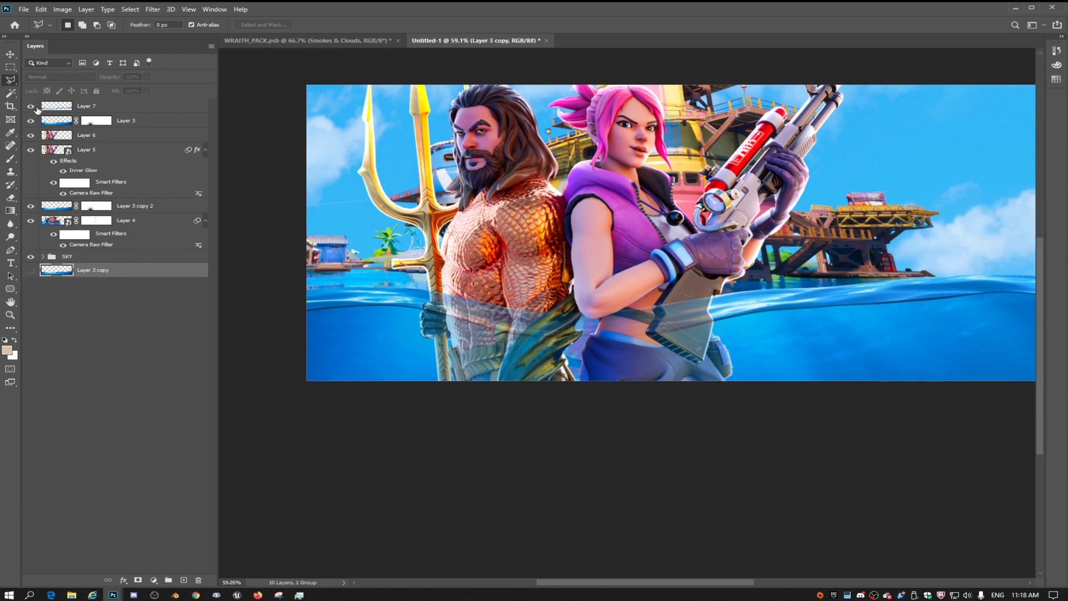
pyautogui.click(135, 141)
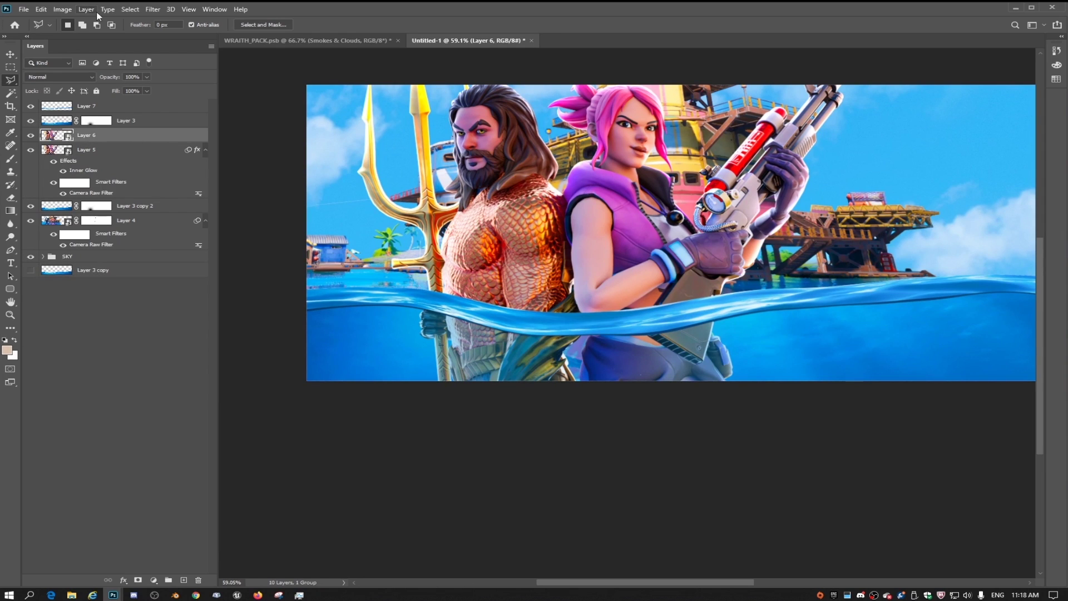
pyautogui.click(152, 8)
pyautogui.click(185, 69)
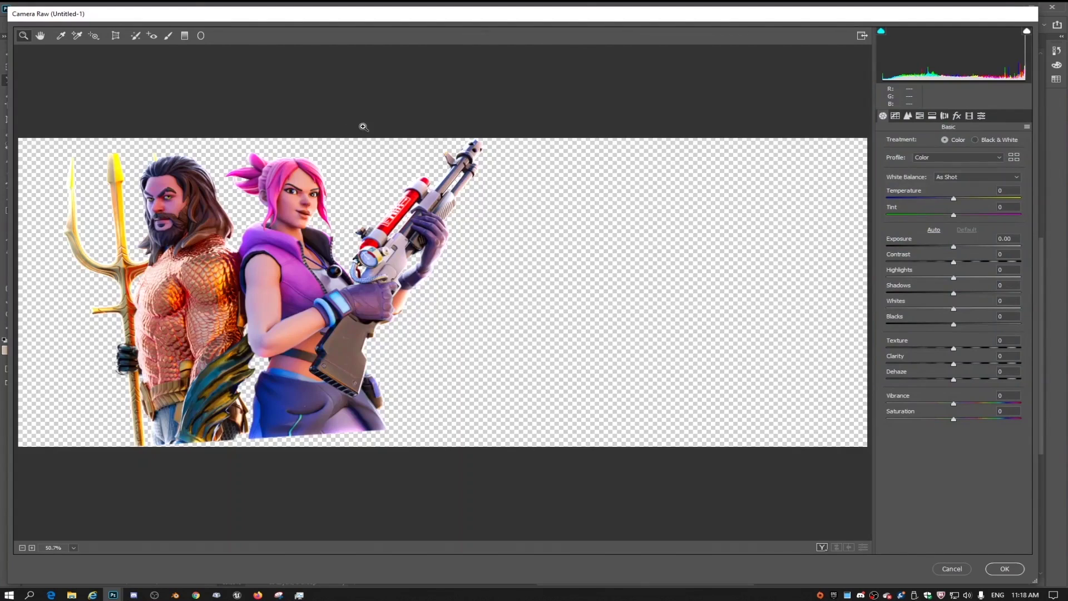
pyautogui.click(294, 327)
pyautogui.click(822, 548)
pyautogui.moveTo(716, 248); pyautogui.dragTo(651, 247)
pyautogui.moveTo(954, 198); pyautogui.dragTo(935, 199)
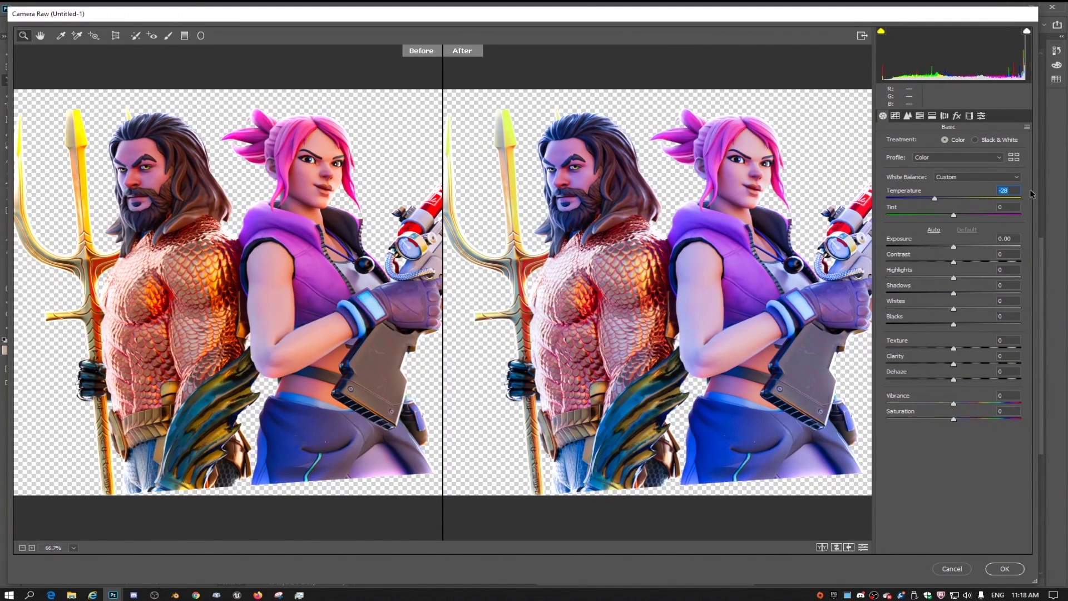
# Tint the highlights and shadows blue with Split Toning and apply the Camera Raw adjustments to Layer 6
pyautogui.click(919, 116)
pyautogui.click(943, 116)
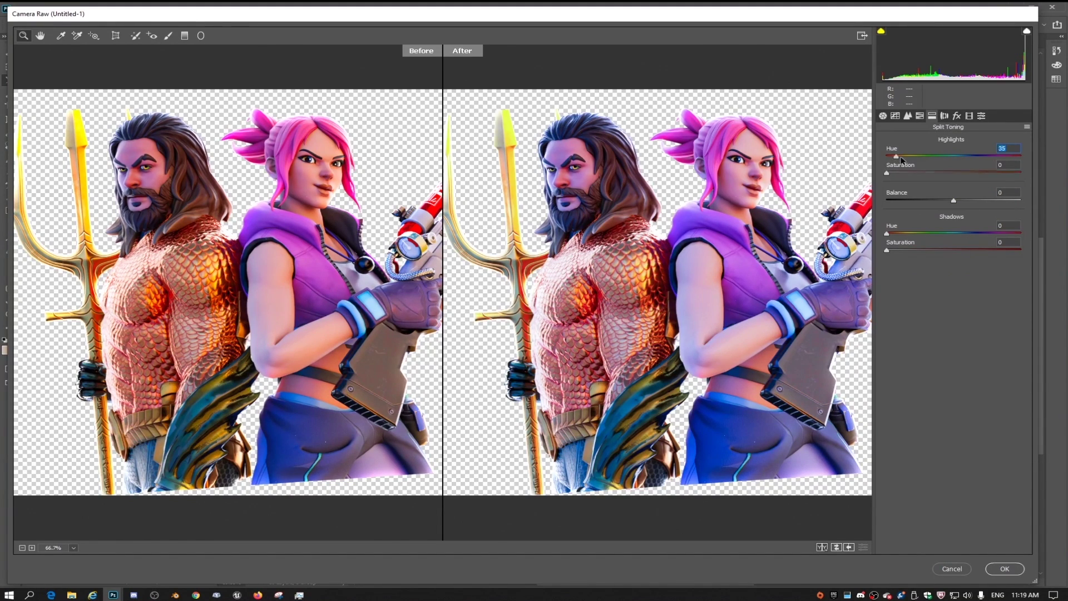
pyautogui.moveTo(887, 173); pyautogui.dragTo(923, 173)
pyautogui.moveTo(887, 233); pyautogui.dragTo(933, 250)
pyautogui.moveTo(968, 156); pyautogui.dragTo(934, 174)
pyautogui.click(1005, 569)
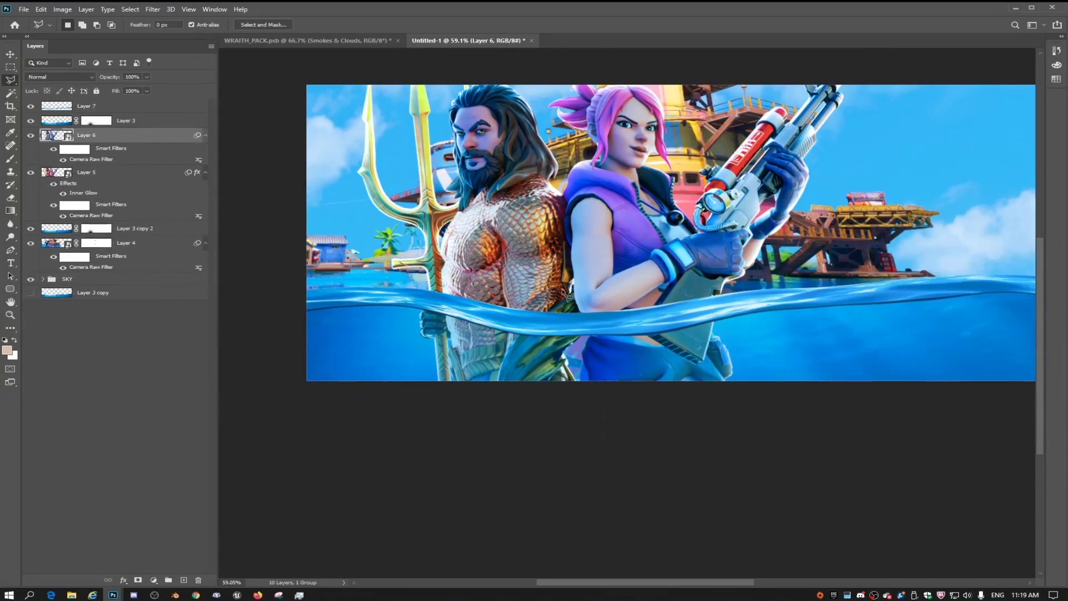
# Add a mask to Layer 6 and paint black over both characters above the waterline, limiting the blue tint to their submerged parts
pyautogui.click(138, 580)
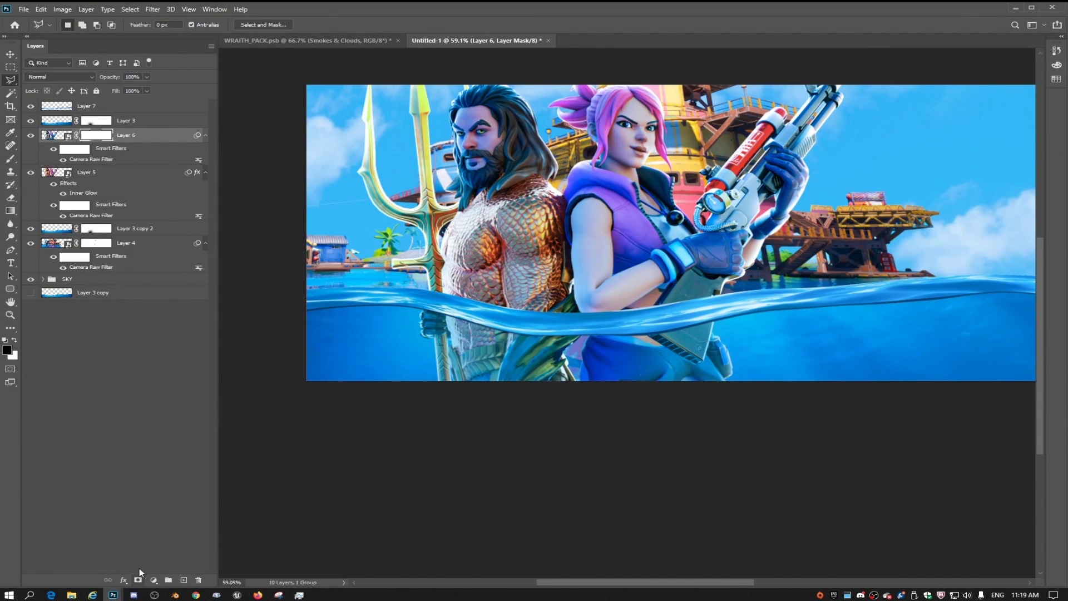
pyautogui.press('b')
pyautogui.scroll(3, 386, 184)
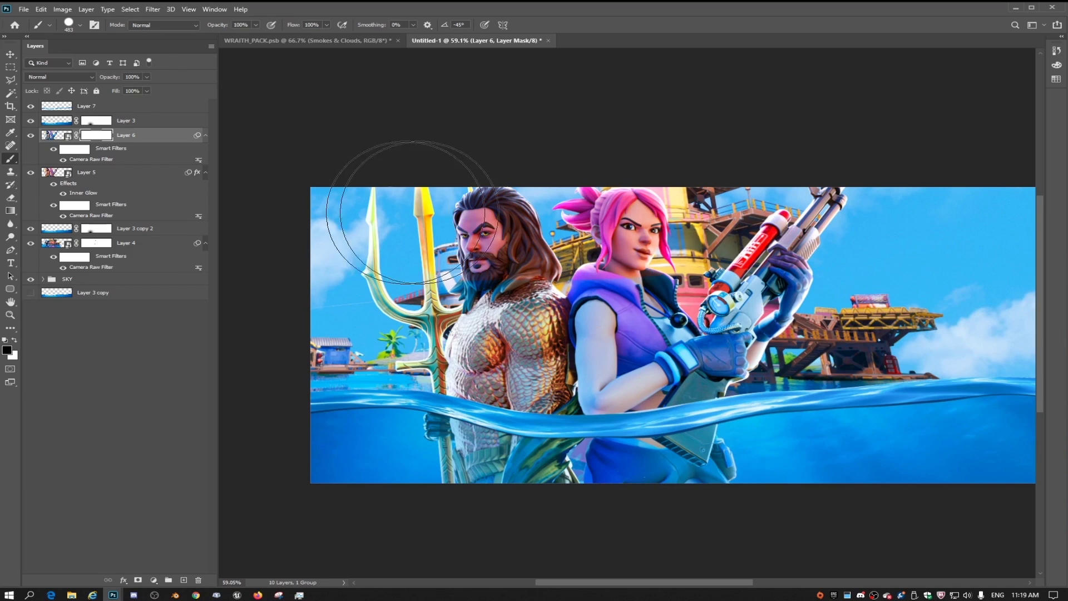
pyautogui.moveTo(358, 250)
pyautogui.mouseDown()
pyautogui.moveTo(769, 288)
pyautogui.moveTo(604, 322)
pyautogui.mouseUp()
pyautogui.scroll(5, 682, 362)
pyautogui.moveTo(676, 356)
pyautogui.mouseDown()
pyautogui.moveTo(615, 356)
pyautogui.moveTo(635, 263)
pyautogui.mouseUp()
pyautogui.moveTo(768, 274); pyautogui.dragTo(670, 297)
pyautogui.moveTo(395, 329); pyautogui.dragTo(679, 337)
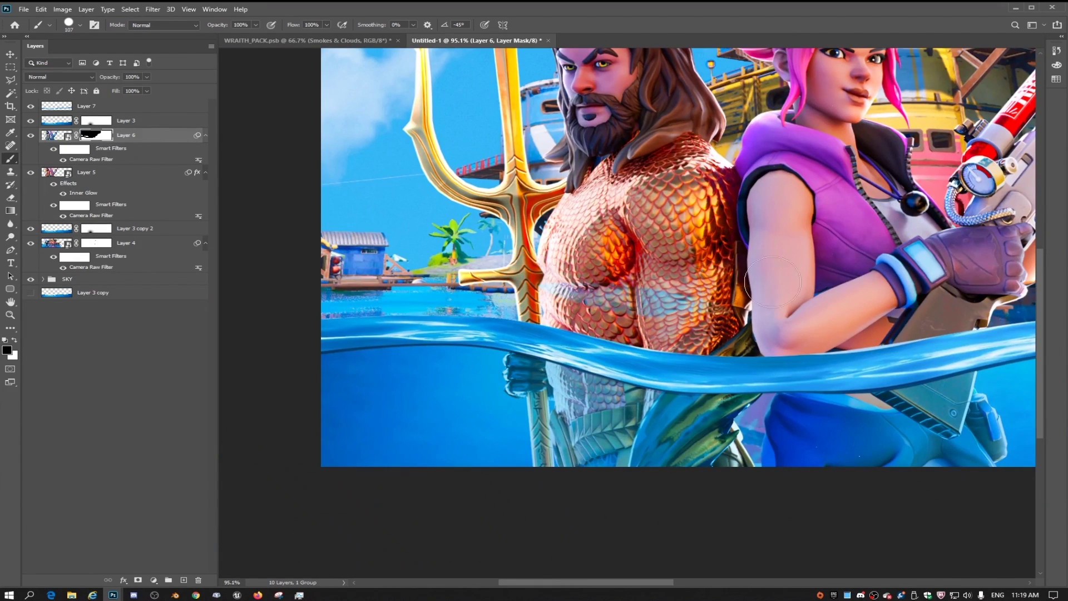
pyautogui.moveTo(831, 257); pyautogui.dragTo(523, 270)
pyautogui.scroll(-1, 708, 256)
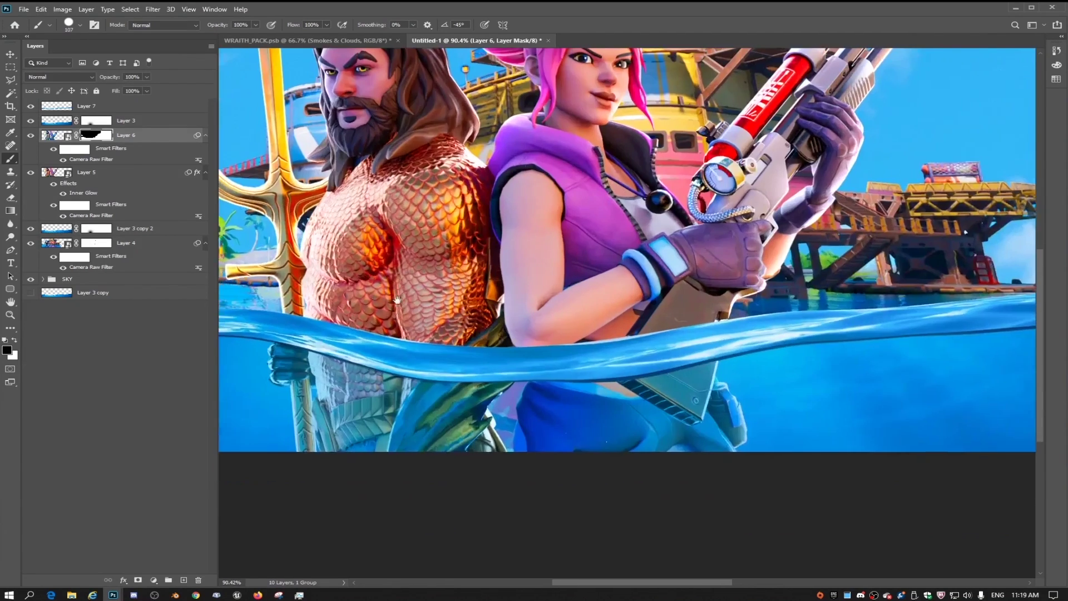
pyautogui.moveTo(379, 295); pyautogui.dragTo(608, 301)
# Add a mask to Layer 7 and fade the water surface over the characters using a soft brush at 13% opacity
pyautogui.click(142, 106)
pyautogui.click(138, 579)
pyautogui.moveTo(704, 406)
pyautogui.mouseDown()
pyautogui.moveTo(718, 406)
pyautogui.moveTo(583, 361)
pyautogui.mouseUp()
pyautogui.click(612, 383)
pyautogui.hotkey('ctrl', 'z')
pyautogui.click(256, 25)
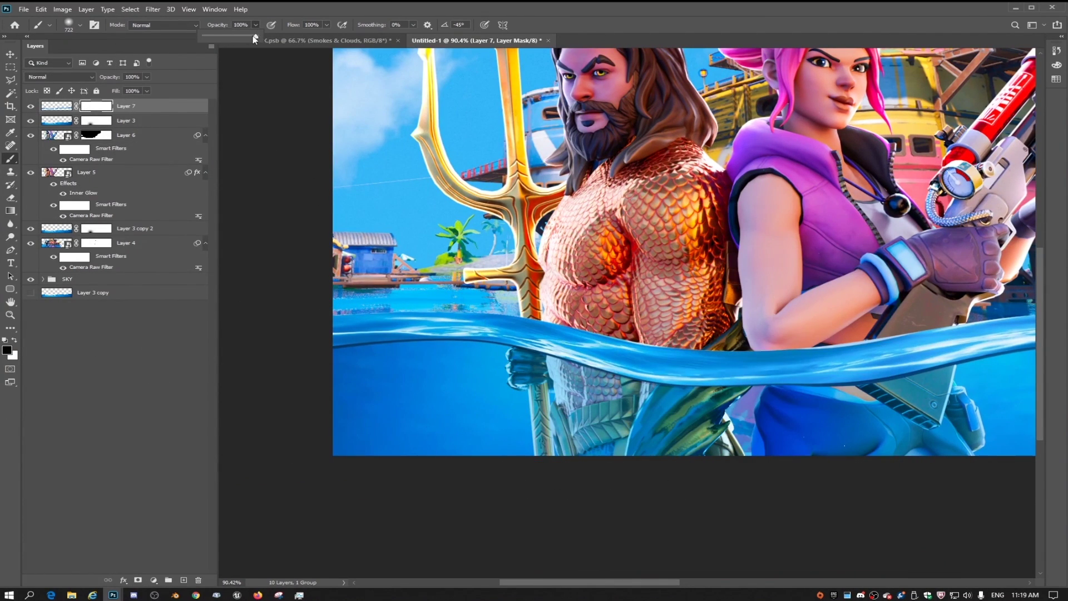
pyautogui.moveTo(259, 36); pyautogui.dragTo(211, 36)
pyautogui.moveTo(685, 340)
pyautogui.mouseDown()
pyautogui.moveTo(880, 340)
pyautogui.moveTo(581, 331)
pyautogui.mouseUp()
pyautogui.scroll(-8, 515, 504)
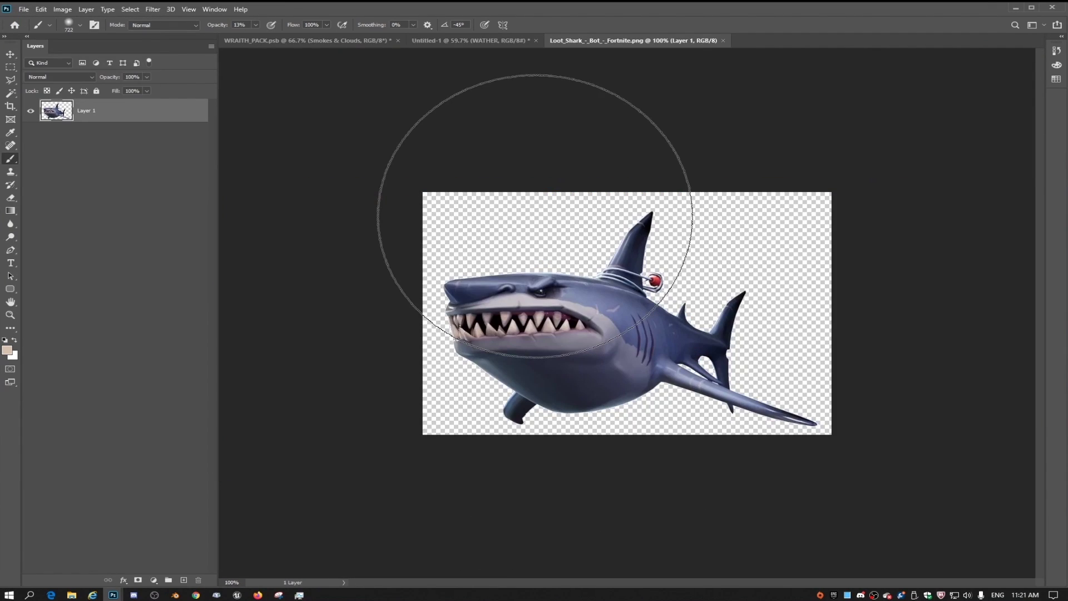
# Bring the Loot Shark image into the banner, place it underwater beside the characters and move its layer beneath the SKIN group
pyautogui.hotkey('ctrl', '-')
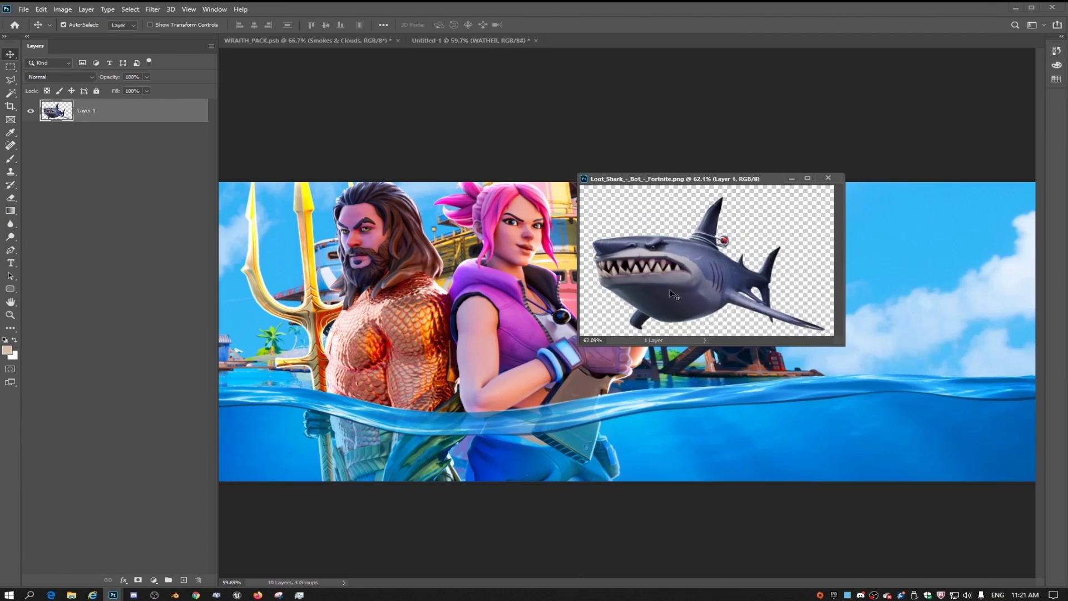
pyautogui.moveTo(669, 289); pyautogui.dragTo(735, 405)
pyautogui.click(793, 178)
pyautogui.scroll(-2, 732, 399)
pyautogui.scroll(2, 697, 379)
pyautogui.moveTo(665, 372); pyautogui.dragTo(675, 355)
pyautogui.scroll(2, 676, 355)
pyautogui.moveTo(108, 106); pyautogui.dragTo(136, 142)
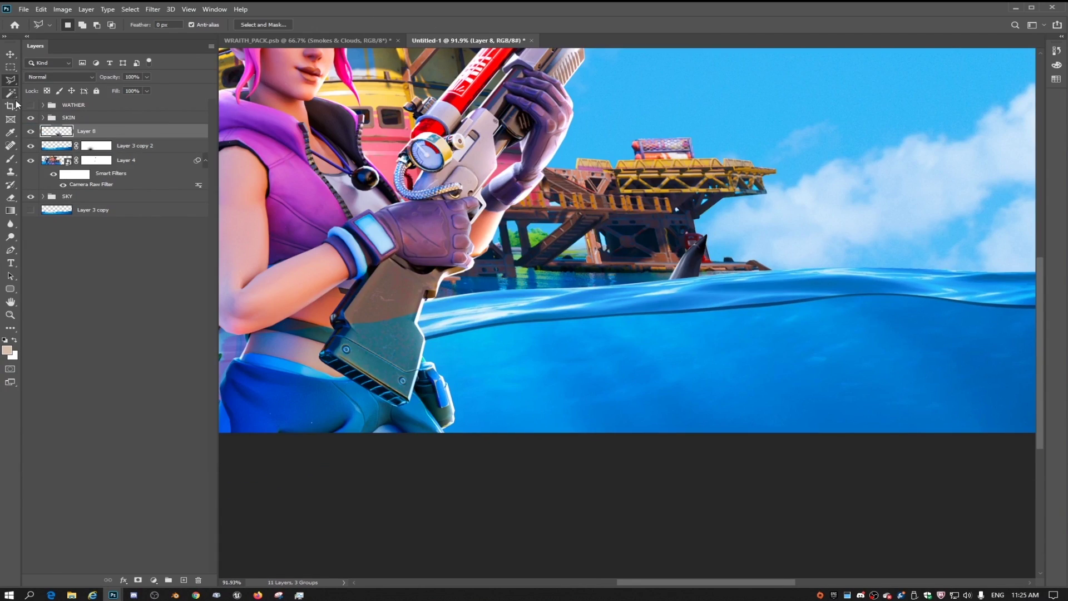
# Rotate the shark on Layer 8 about -14 degrees and shift it slightly so its fin breaks the water surface
pyautogui.hotkey('ctrl', 't')
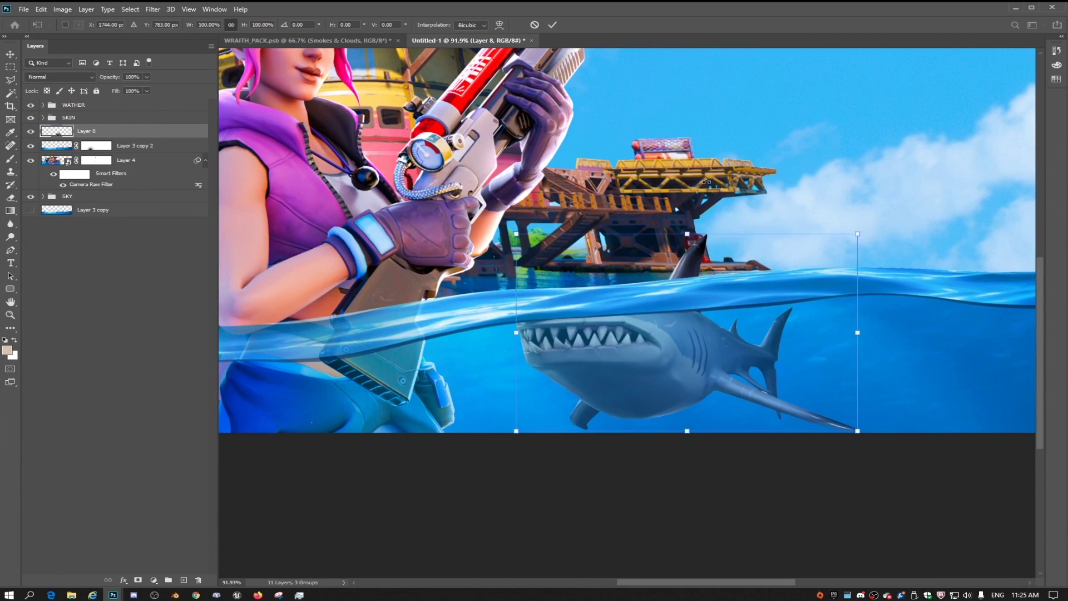
pyautogui.moveTo(868, 445); pyautogui.dragTo(896, 400)
pyautogui.moveTo(680, 335); pyautogui.dragTo(692, 337)
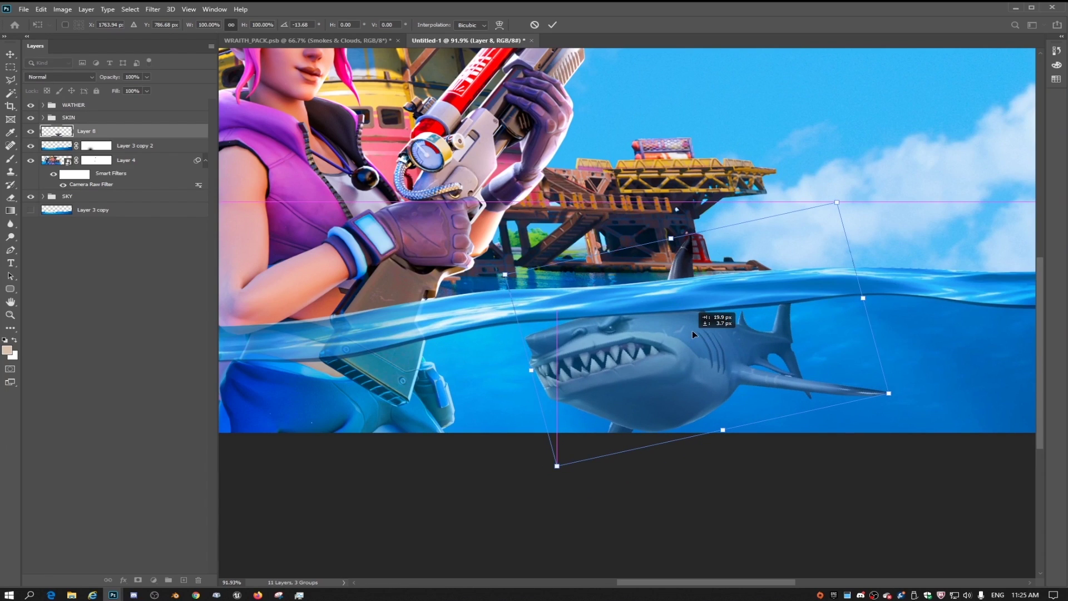
pyautogui.press('Return')
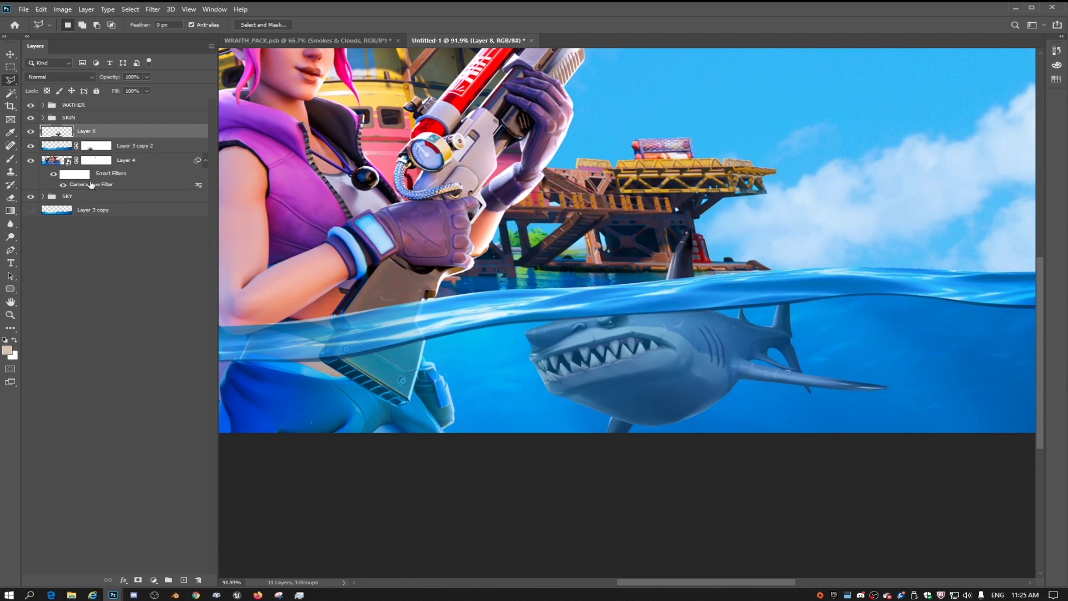
# Fade Layer 7's water surface over the large shark by painting its mask black at 13% brush opacity
pyautogui.click(43, 105)
pyautogui.click(111, 118)
pyautogui.press('b')
pyautogui.press('d')
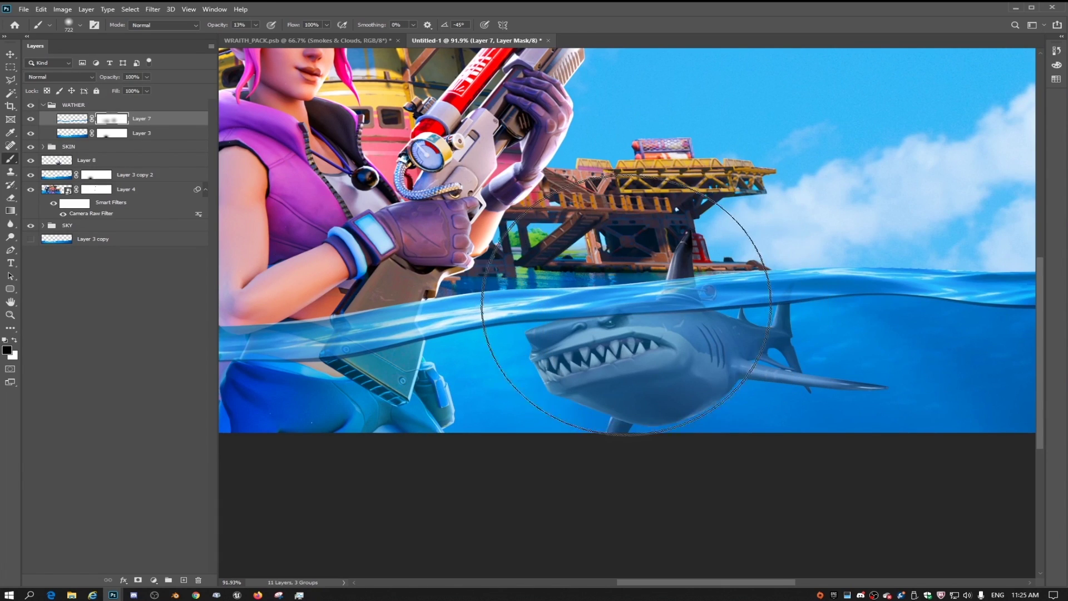
pyautogui.scroll(3, 685, 311)
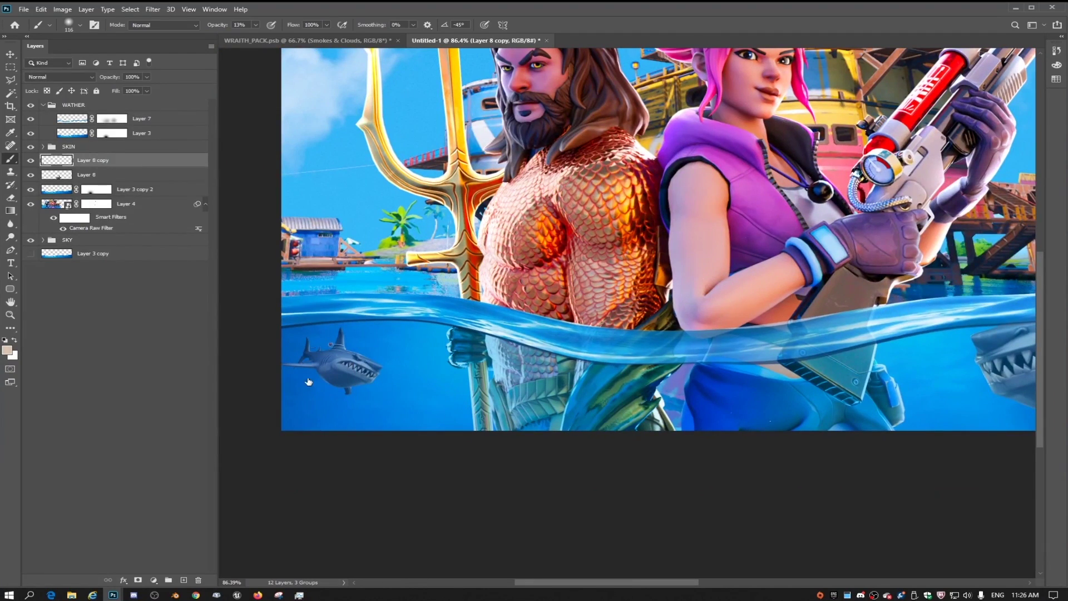
# Add an Inner Glow layer style to both sharks, on Layer 8 copy and Layer 8
pyautogui.click(605, 177)
pyautogui.moveTo(771, 253); pyautogui.dragTo(776, 253)
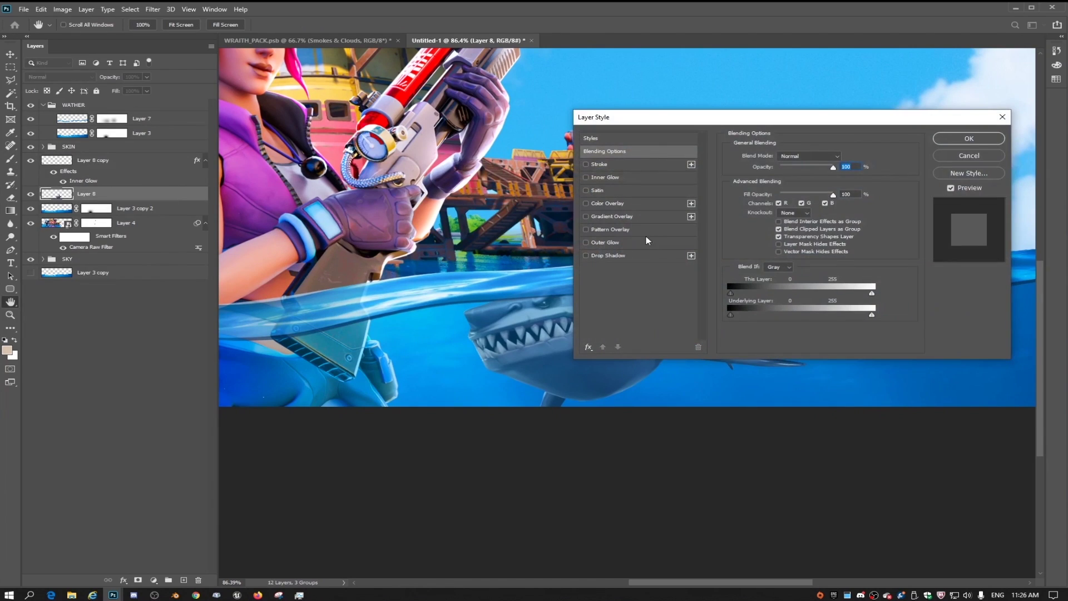
pyautogui.click(585, 255)
pyautogui.click(585, 176)
pyautogui.moveTo(612, 117); pyautogui.dragTo(799, 92)
pyautogui.click(792, 152)
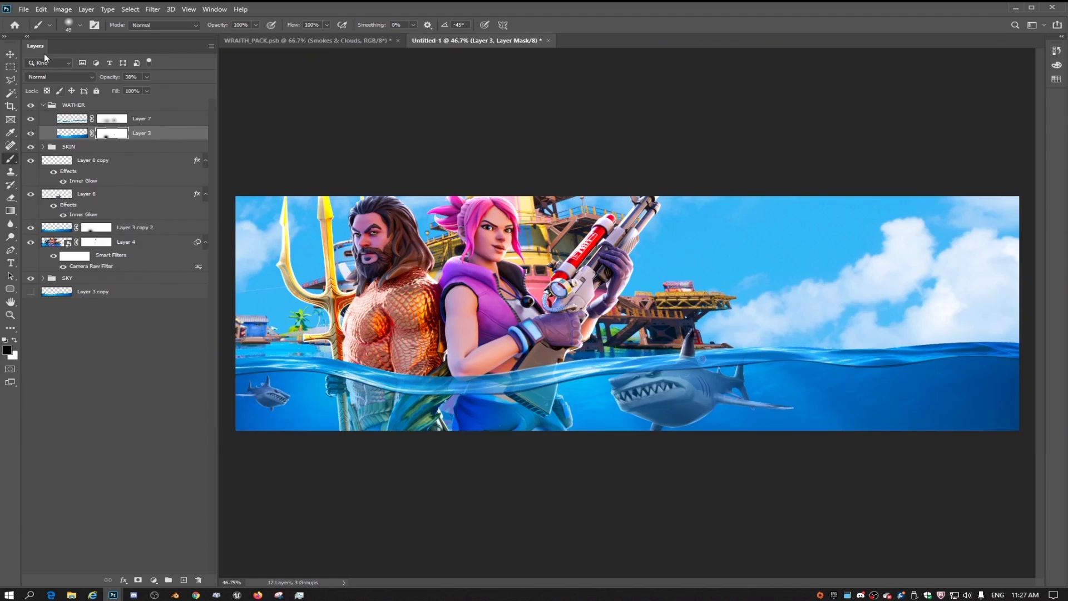
# Open the water splash image air-png-5-transparent.png and copy it into the banner
pyautogui.hotkey('ctrl', 'o')
pyautogui.doubleClick(368, 89)
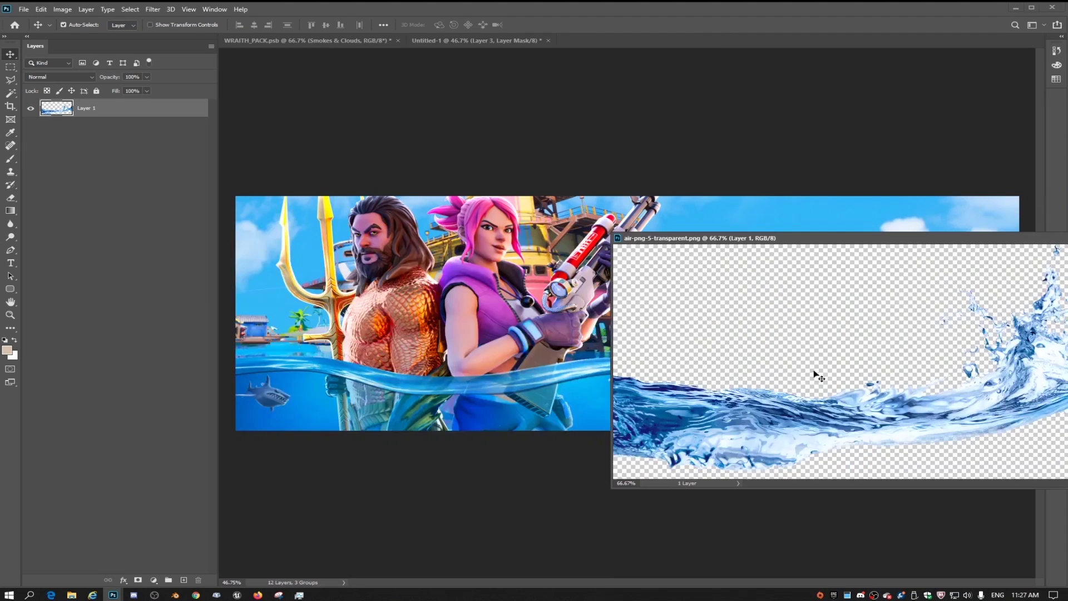
pyautogui.moveTo(815, 375); pyautogui.dragTo(473, 334)
# Scale down the water splash, position it at the large shark's fin and move its layer beneath Layer 8
pyautogui.hotkey('ctrl', 't')
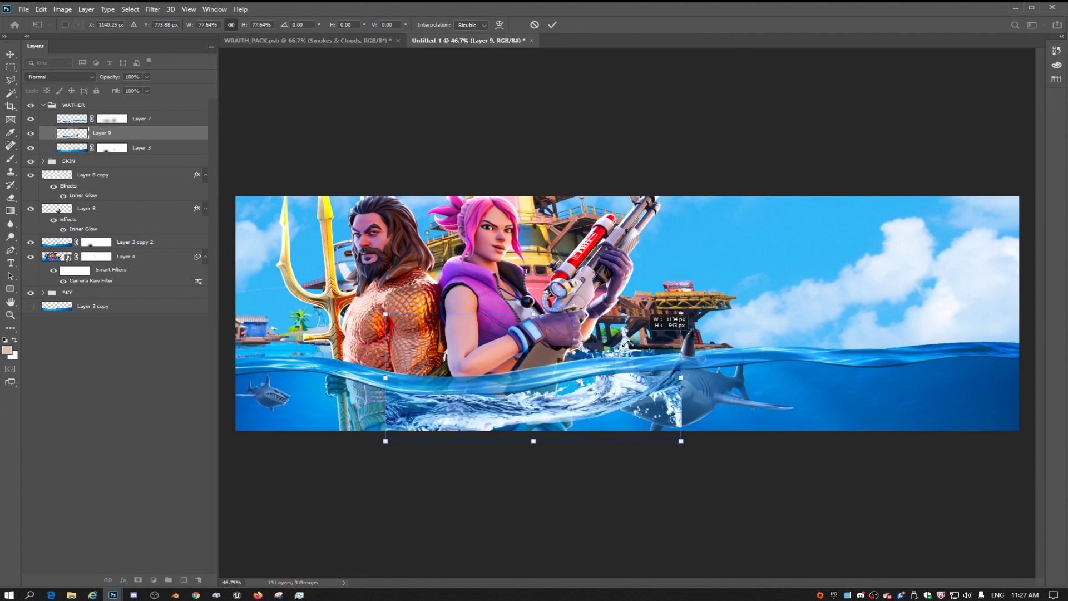
pyautogui.moveTo(626, 344); pyautogui.dragTo(531, 378)
pyautogui.moveTo(501, 403); pyautogui.dragTo(697, 345)
pyautogui.press('Return')
pyautogui.moveTo(150, 134); pyautogui.dragTo(146, 234)
pyautogui.scroll(14, 700, 365)
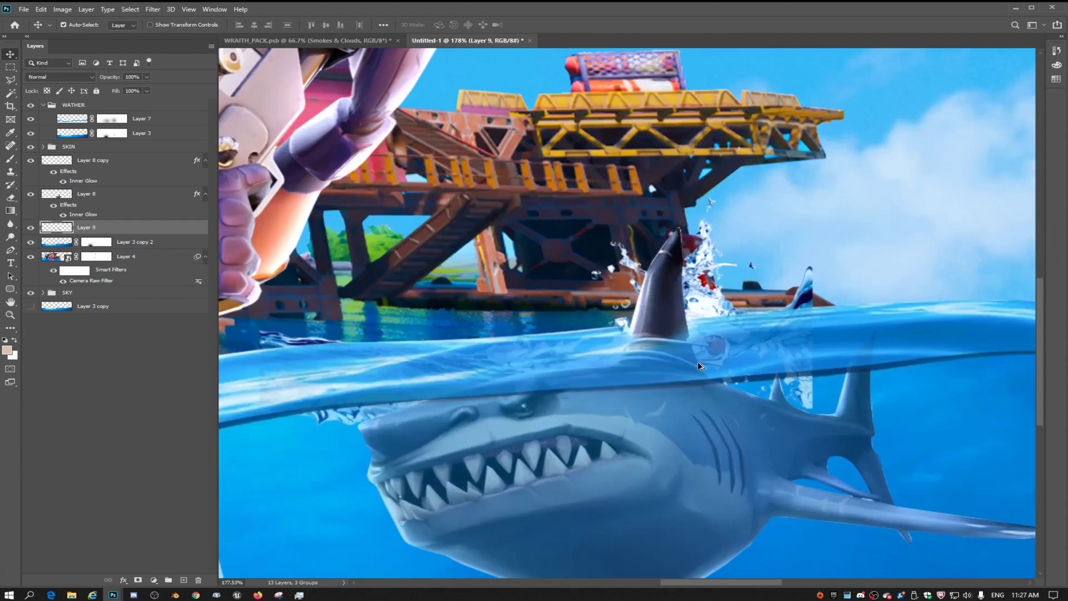
# Convert Layer 9 to a smart object and raise its saturation to about +87 in the Camera Raw Filter, keeping temperature at 0
pyautogui.click(152, 10)
pyautogui.click(172, 74)
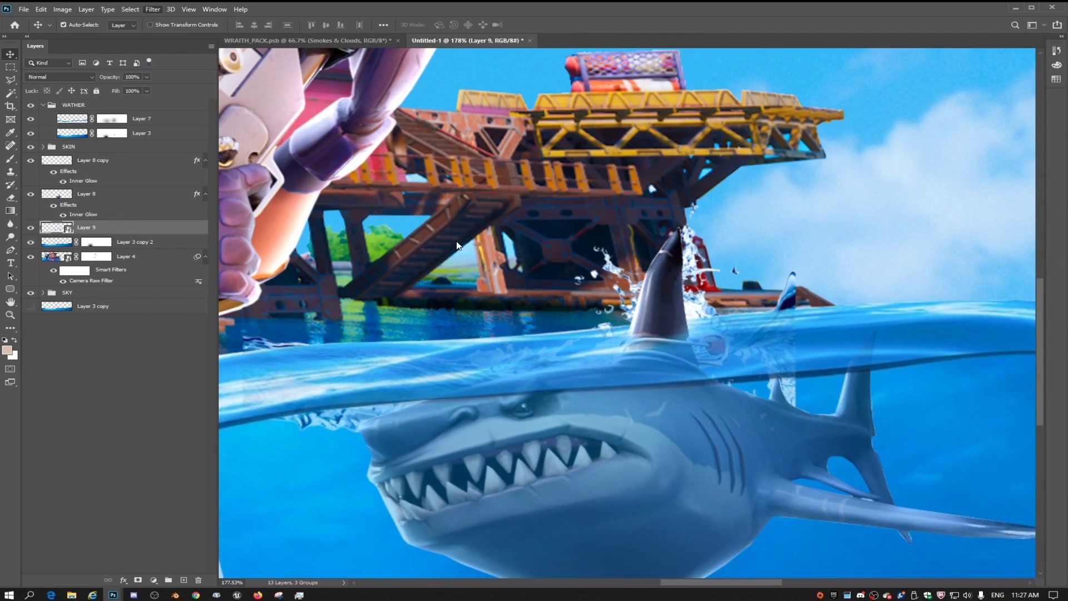
pyautogui.scroll(1, 710, 384)
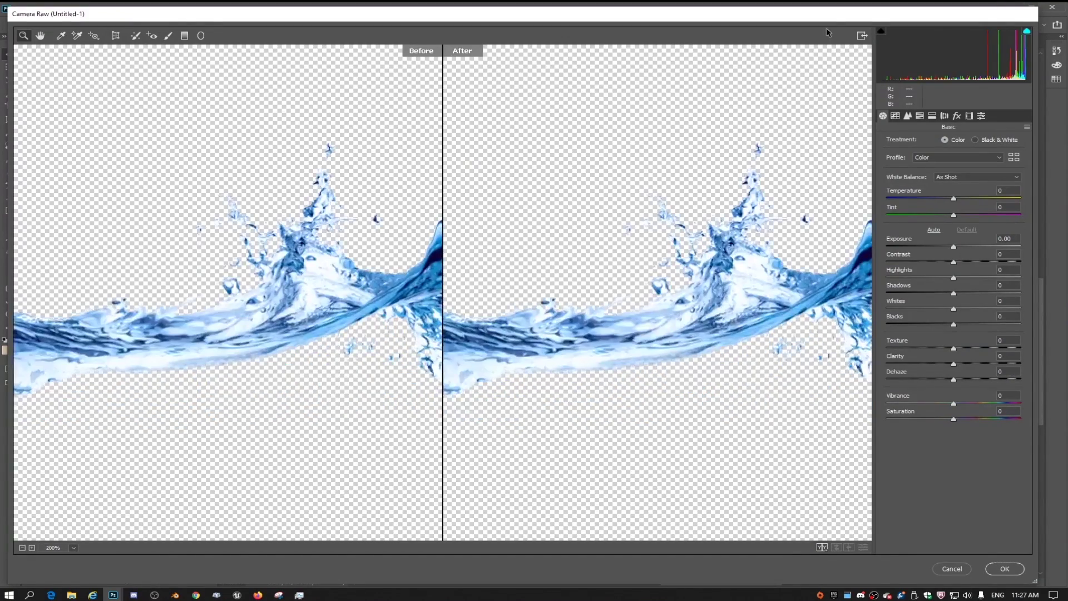
pyautogui.moveTo(830, 14); pyautogui.dragTo(827, 54)
pyautogui.moveTo(951, 239); pyautogui.dragTo(925, 238)
pyautogui.write('0')
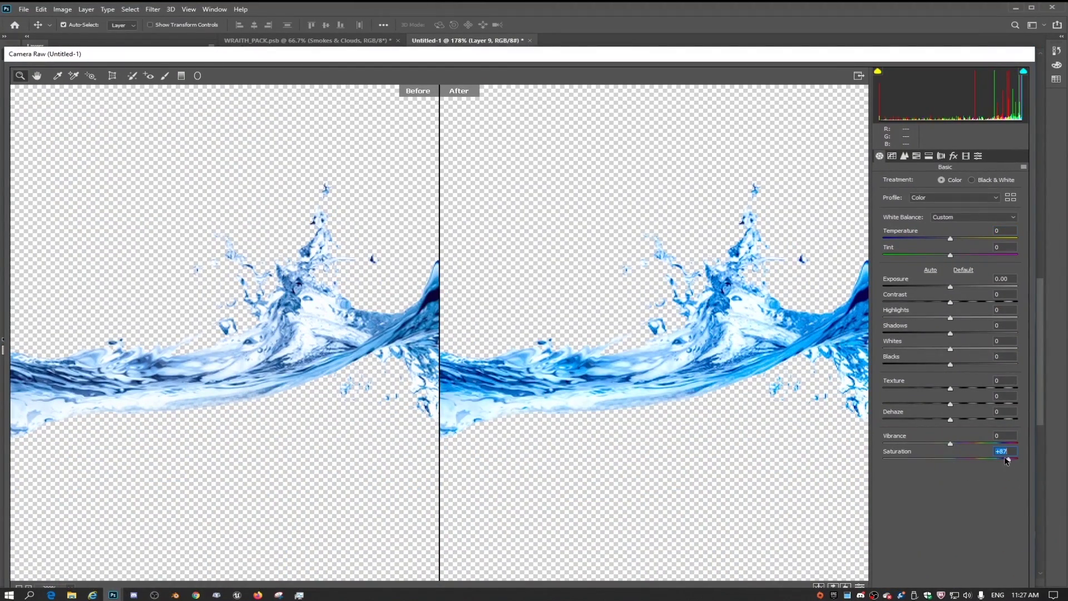
# Tint the splash's highlights blue with Split Toning in the Camera Raw Filter
pyautogui.click(929, 156)
pyautogui.moveTo(883, 197); pyautogui.dragTo(964, 197)
pyautogui.moveTo(883, 213); pyautogui.dragTo(930, 215)
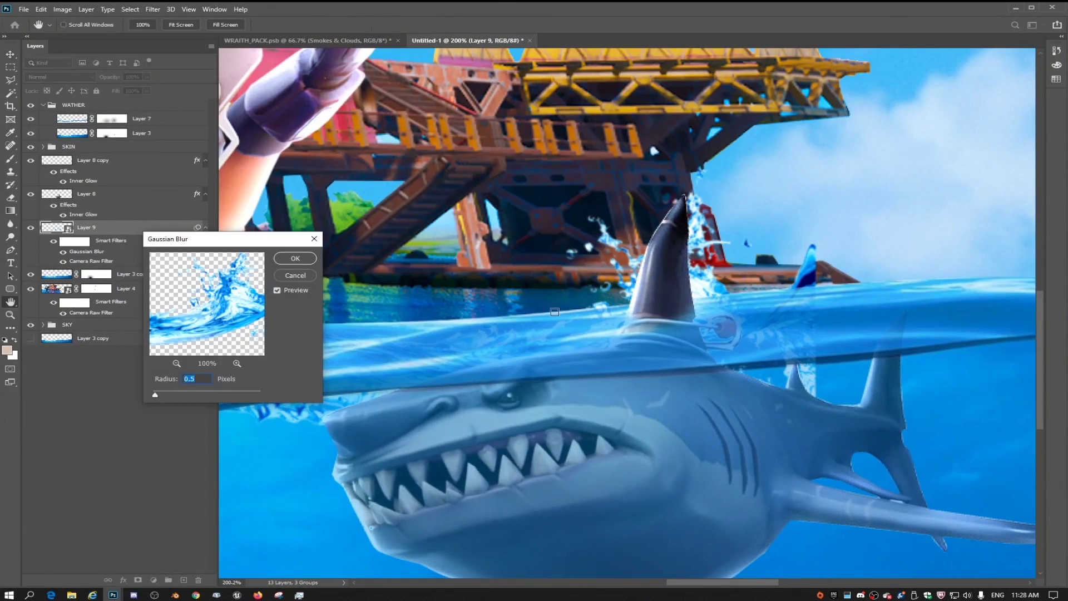
# Apply a 0.5 pixel Gaussian Blur to Layer 9 and open its Camera Raw smart filter
pyautogui.click(294, 258)
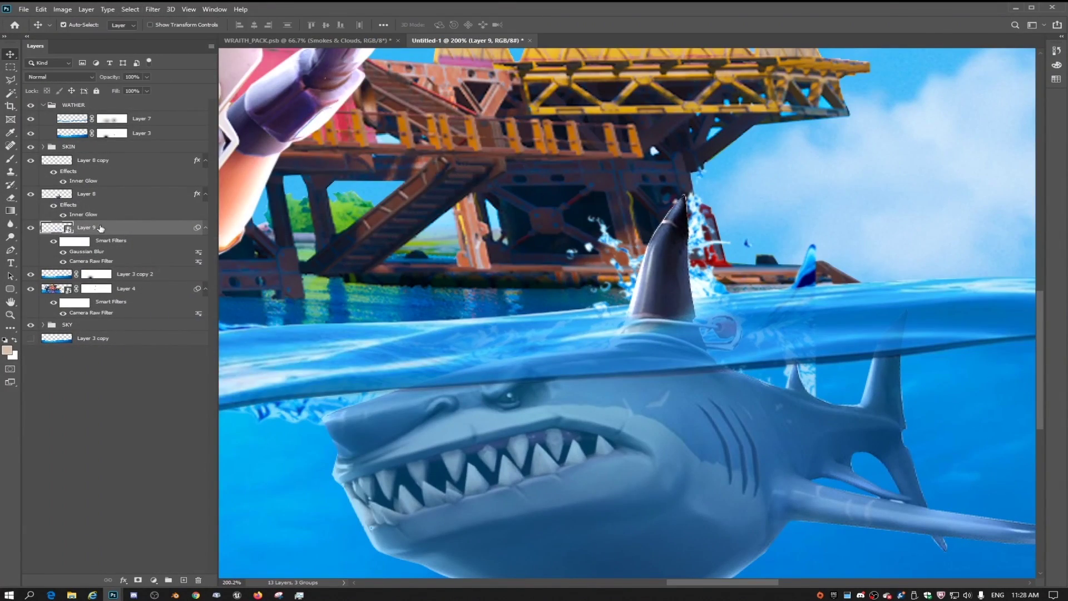
pyautogui.doubleClick(104, 261)
pyautogui.click(647, 370)
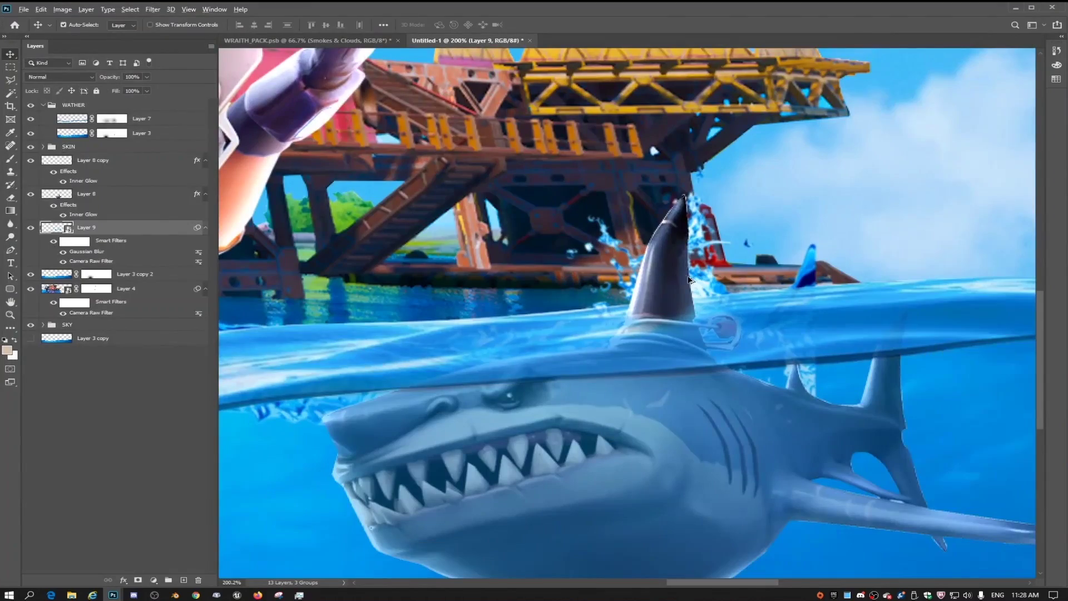
# Rotate the splash 6.6 degrees, rescale it and position it behind the large shark's fin
pyautogui.hotkey('ctrl', 't')
pyautogui.moveTo(780, 292); pyautogui.dragTo(690, 311)
pyautogui.press('Return')
pyautogui.hotkey('ctrl', 't')
pyautogui.moveTo(860, 158); pyautogui.dragTo(875, 190)
pyautogui.moveTo(768, 300); pyautogui.dragTo(671, 340)
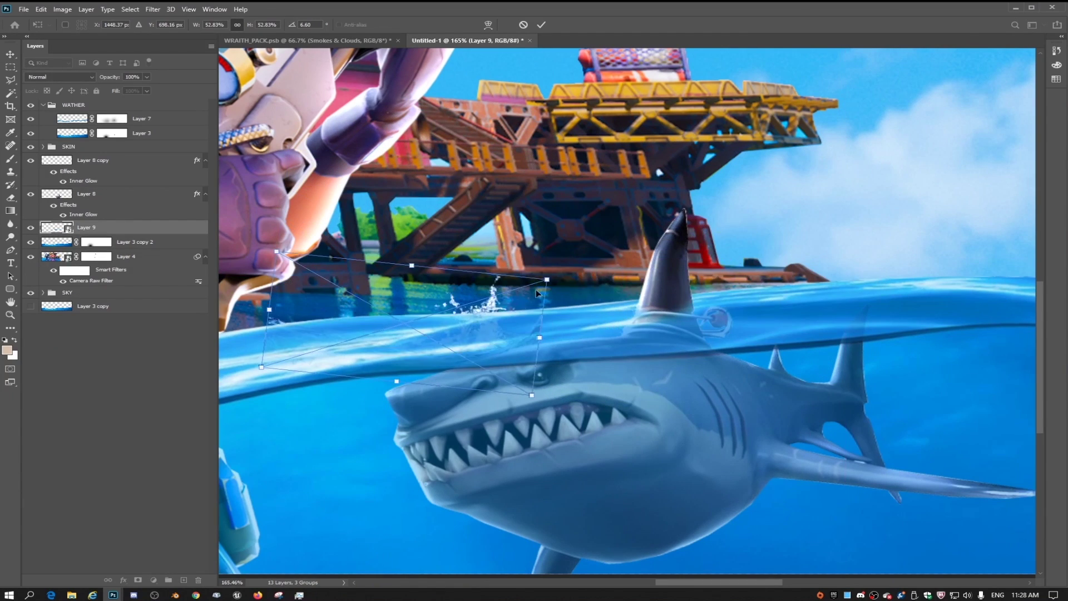
pyautogui.moveTo(804, 202); pyautogui.dragTo(711, 228)
pyautogui.press('Return')
# Duplicate Layer 9, move the copy beneath Layer 3 copy and reselect the original splash layer
pyautogui.hotkey('ctrl', 'j')
pyautogui.moveTo(89, 227); pyautogui.dragTo(92, 346)
pyautogui.click(89, 227)
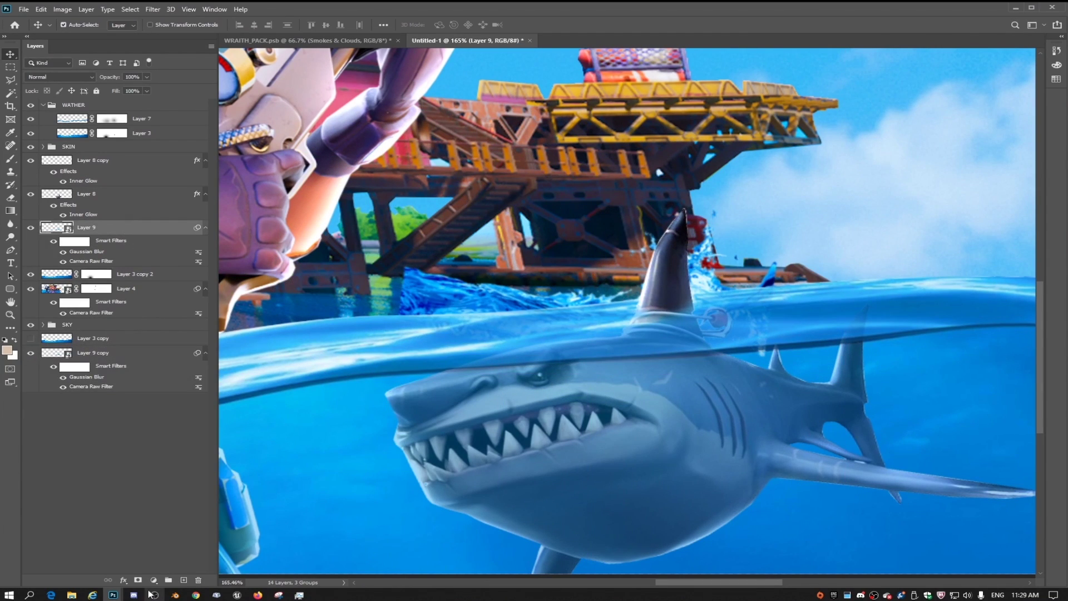
# Add a mask to Layer 9 and paint away the excess splash, keeping only the spray behind the large shark's fin
pyautogui.click(138, 580)
pyautogui.press('b')
pyautogui.moveTo(402, 289); pyautogui.dragTo(581, 284)
pyautogui.scroll(5, 500, 344)
pyautogui.moveTo(661, 314); pyautogui.dragTo(609, 485)
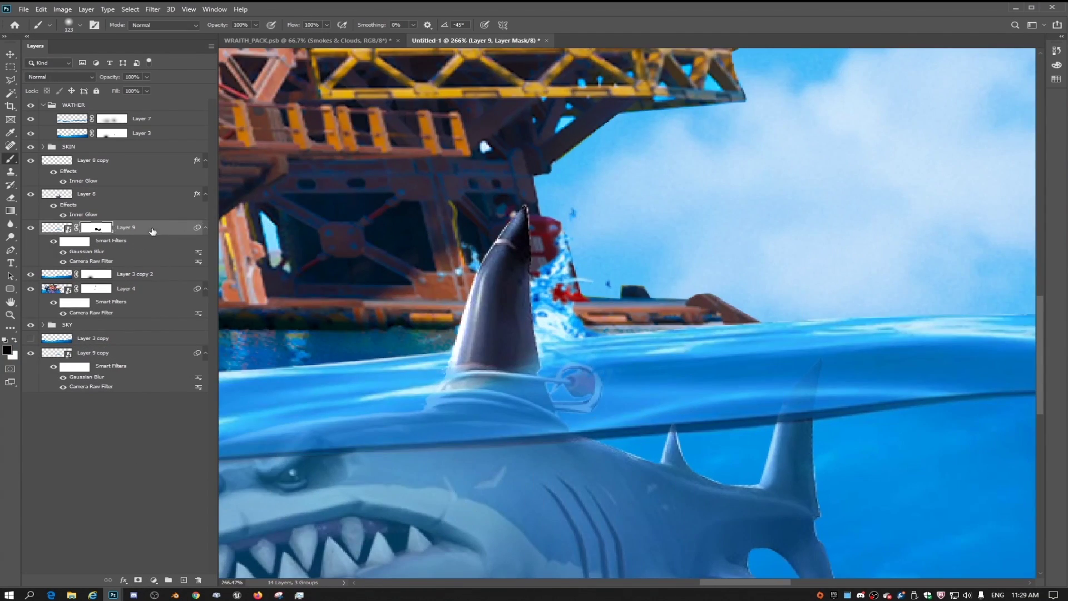
# Place another copy of the Layer 9 splash above Layer 8 and position it in front of the large shark's fin
pyautogui.moveTo(92, 353); pyautogui.dragTo(92, 187)
pyautogui.hotkey('ctrl', 't')
pyautogui.click(534, 227)
pyautogui.moveTo(493, 331)
pyautogui.mouseDown()
pyautogui.moveTo(609, 323)
pyautogui.moveTo(565, 314)
pyautogui.mouseUp()
pyautogui.press('Return')
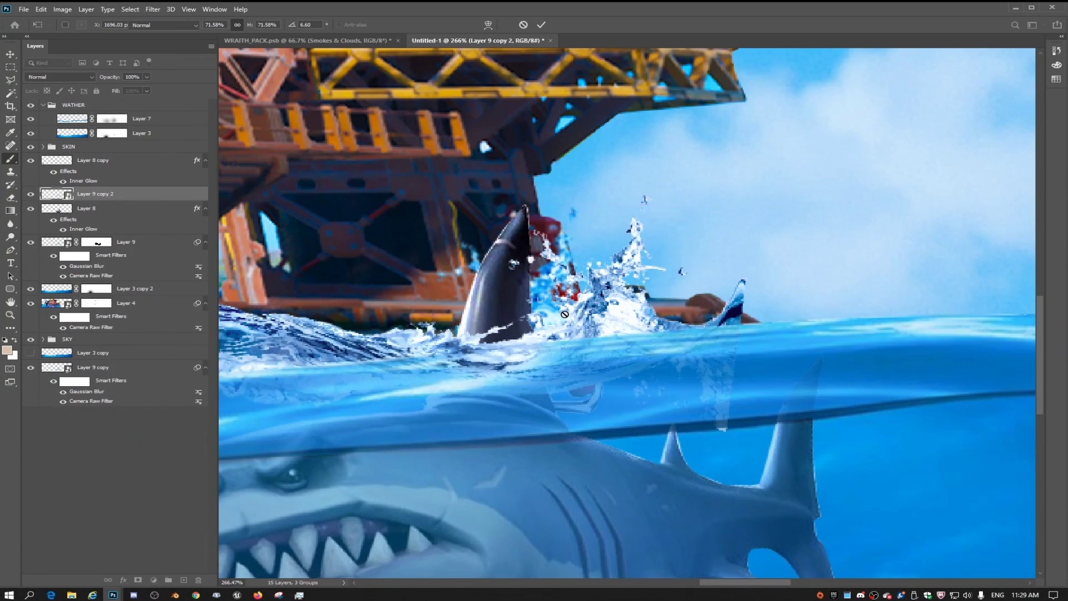
# Paint away the excess splash around the fin on the mask of Layer 9 copy 2
pyautogui.moveTo(506, 410); pyautogui.dragTo(749, 380)
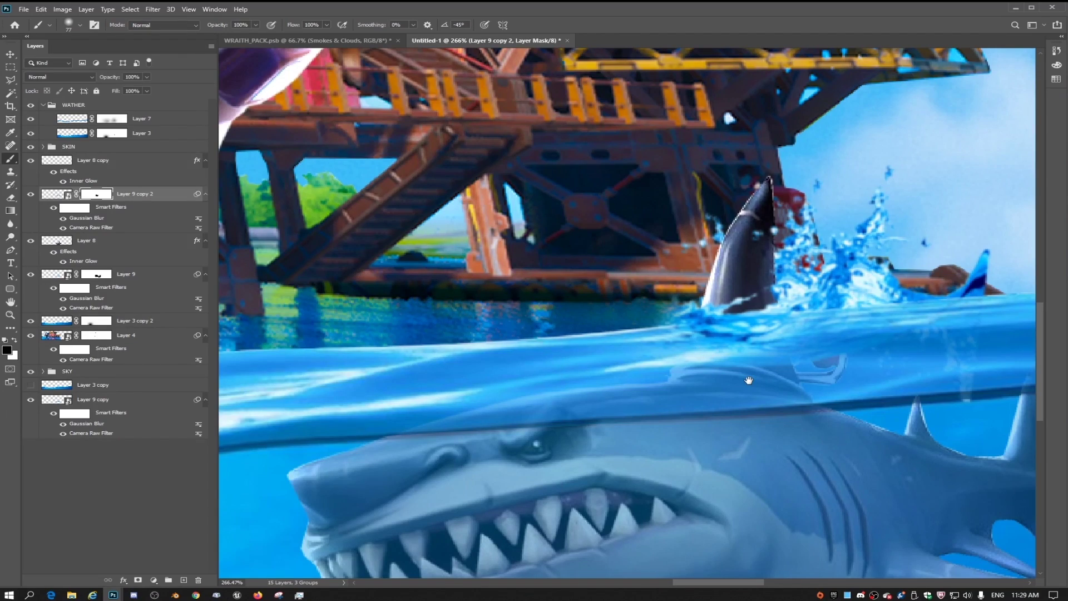
pyautogui.scroll(-3, 746, 334)
pyautogui.moveTo(690, 312); pyautogui.dragTo(744, 274)
pyautogui.scroll(-8, 423, 384)
pyautogui.scroll(10, 422, 384)
# Restore some splash at the fin's base by painting Layer 9 copy 2's mask white at 59% brush opacity
pyautogui.press('x')
pyautogui.click(255, 25)
pyautogui.moveTo(260, 39); pyautogui.dragTo(237, 39)
pyautogui.moveTo(465, 312); pyautogui.dragTo(486, 303)
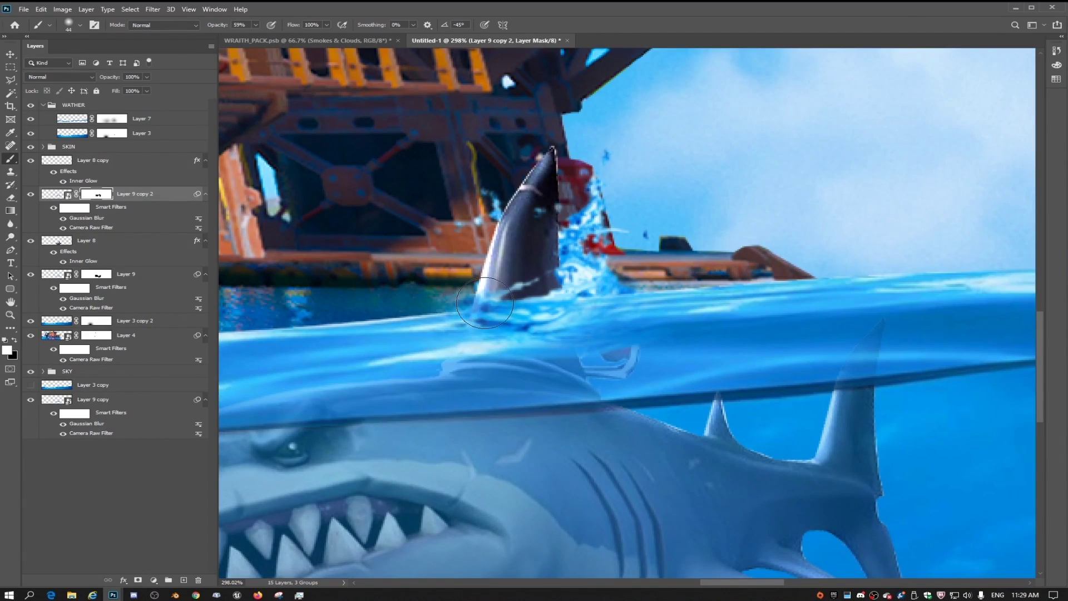
pyautogui.scroll(-8, 484, 303)
pyautogui.press('e')
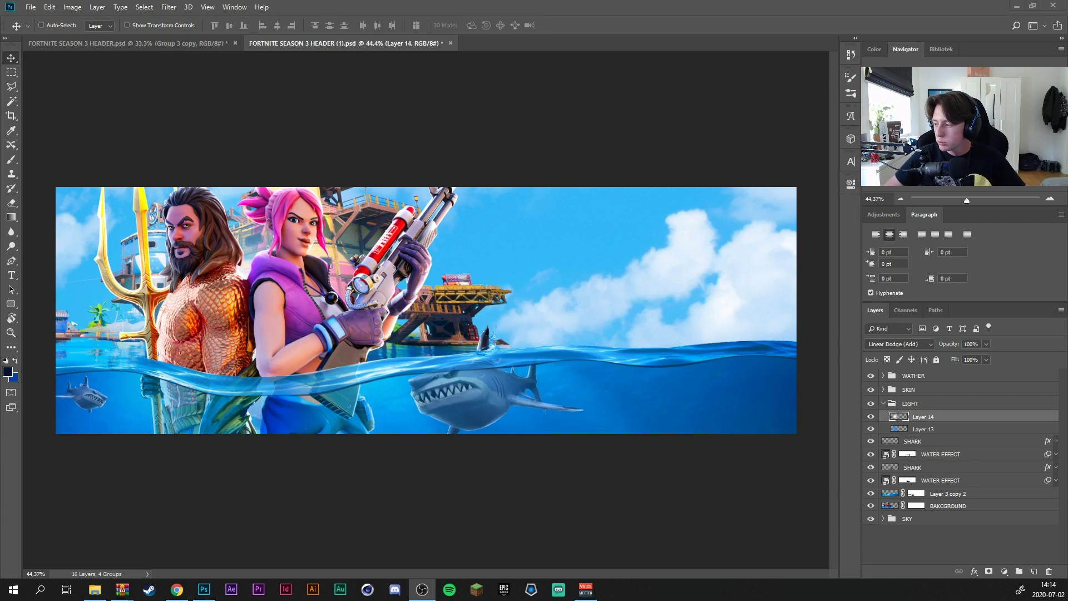
# Select the BAKCGROUND layer beneath Layer 3 copy 2
pyautogui.click(178, 279)
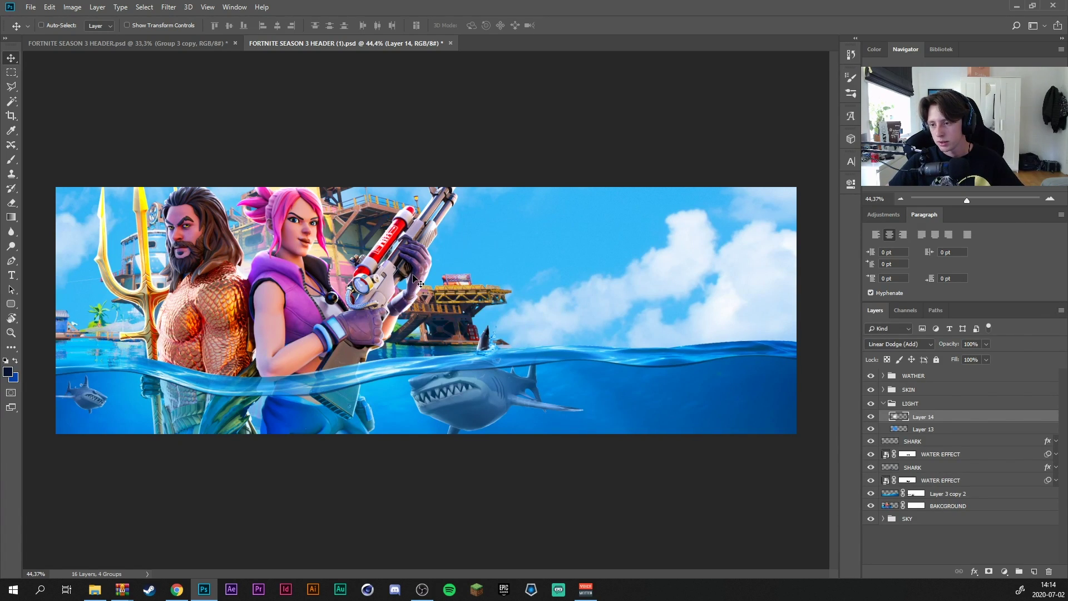
pyautogui.click(954, 506)
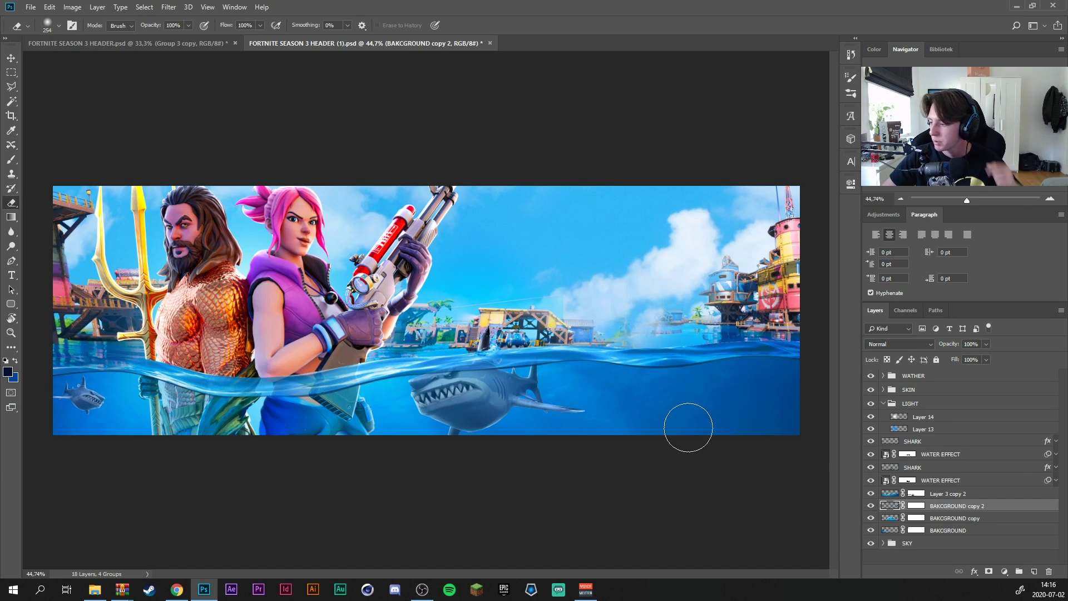
# Create a new empty layer directly above the SKIN group
pyautogui.click(948, 495)
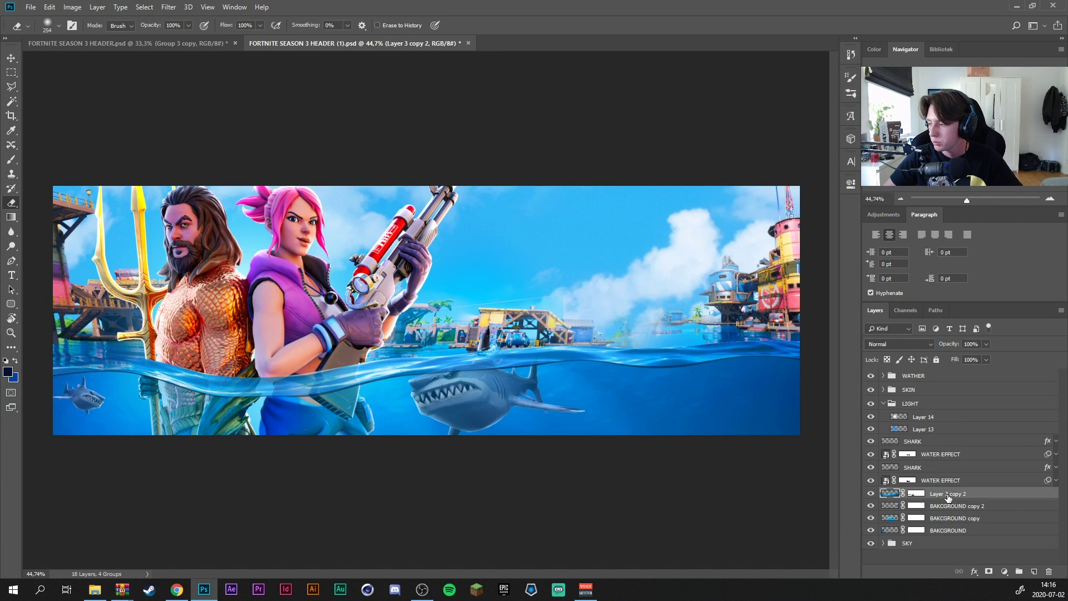
pyautogui.click(888, 404)
pyautogui.click(914, 392)
pyautogui.click(1035, 571)
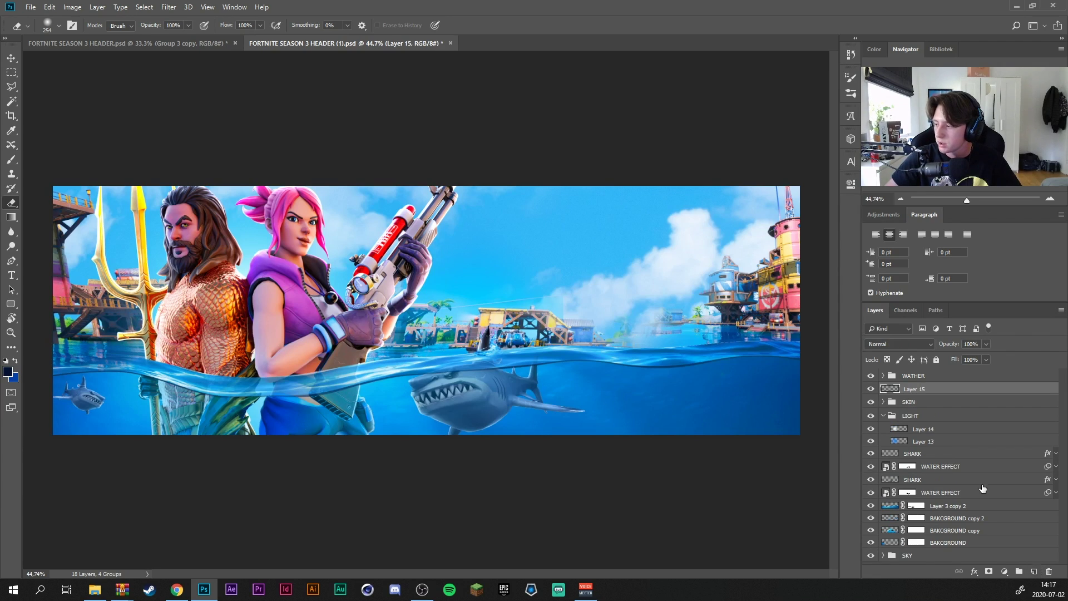
# Clip Layer 15 to the SKIN group and paint soft white highlights along the edges of both characters
pyautogui.rightClick(949, 387)
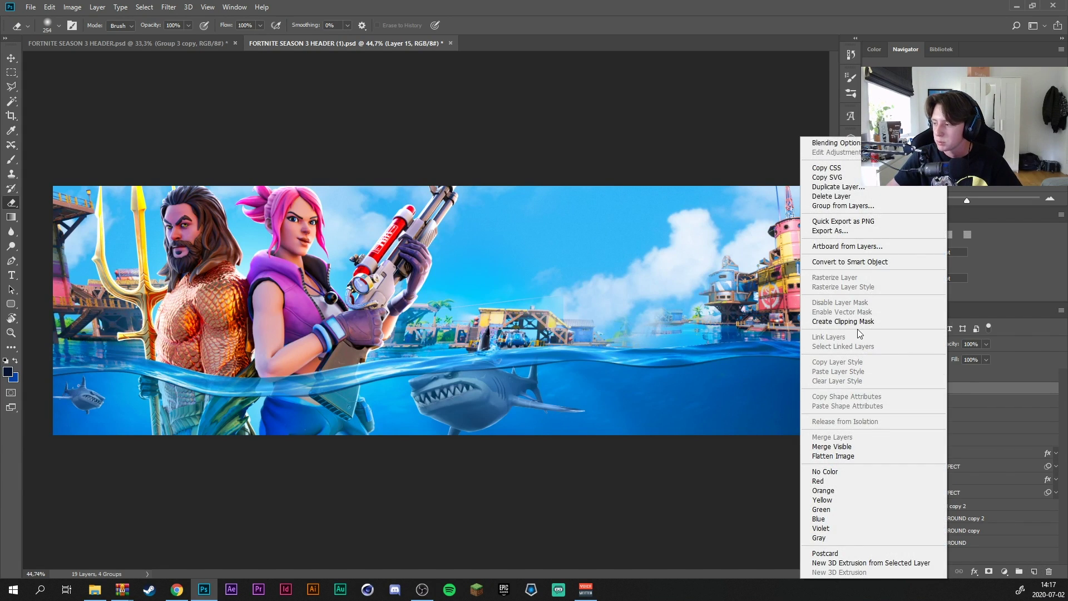
pyautogui.click(859, 323)
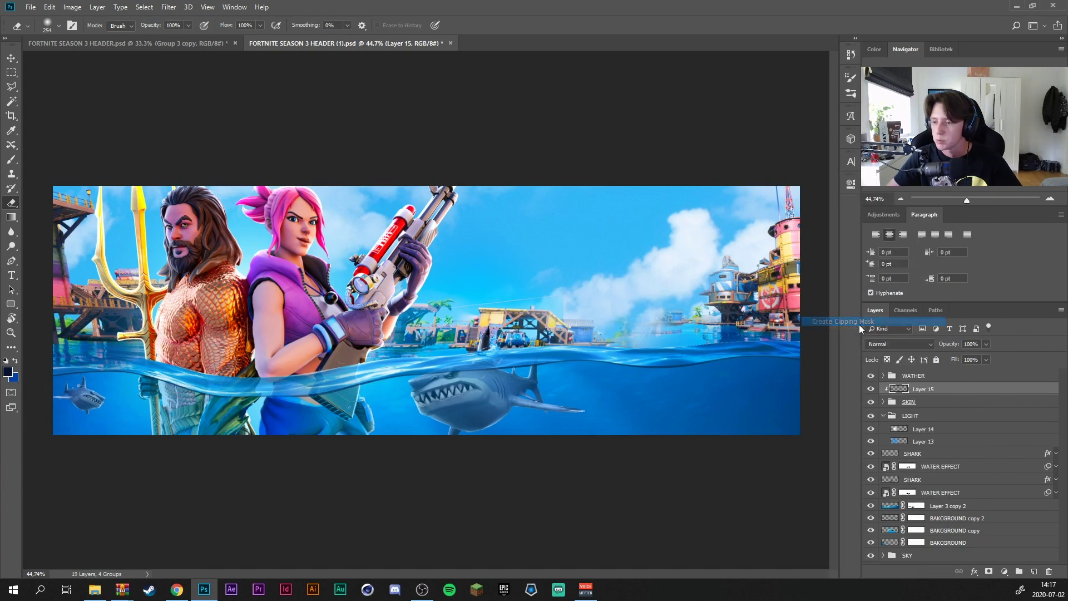
pyautogui.click(6, 362)
pyautogui.click(15, 360)
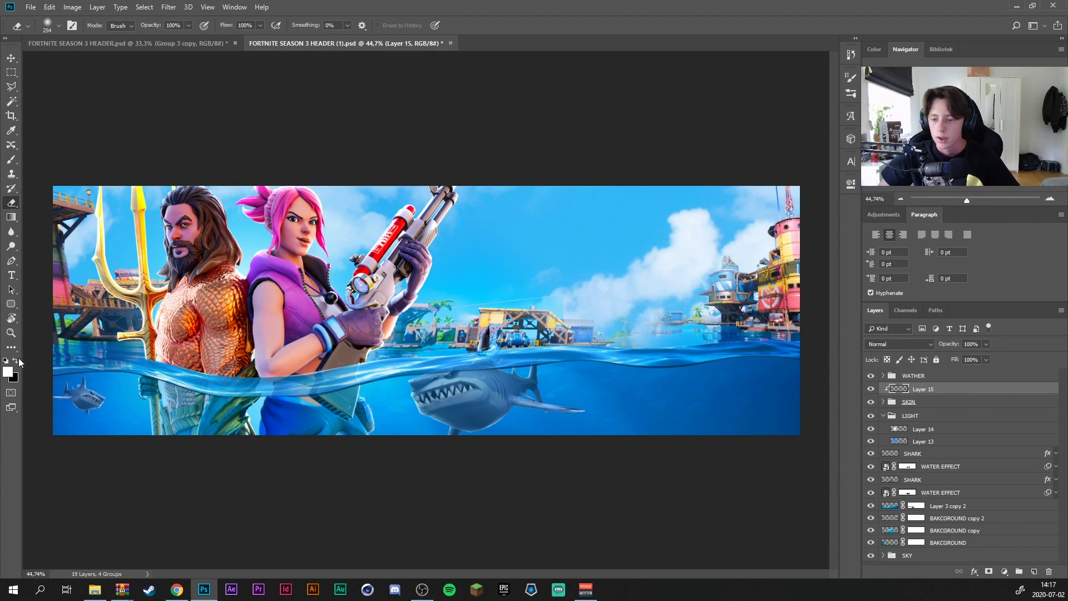
pyautogui.click(13, 160)
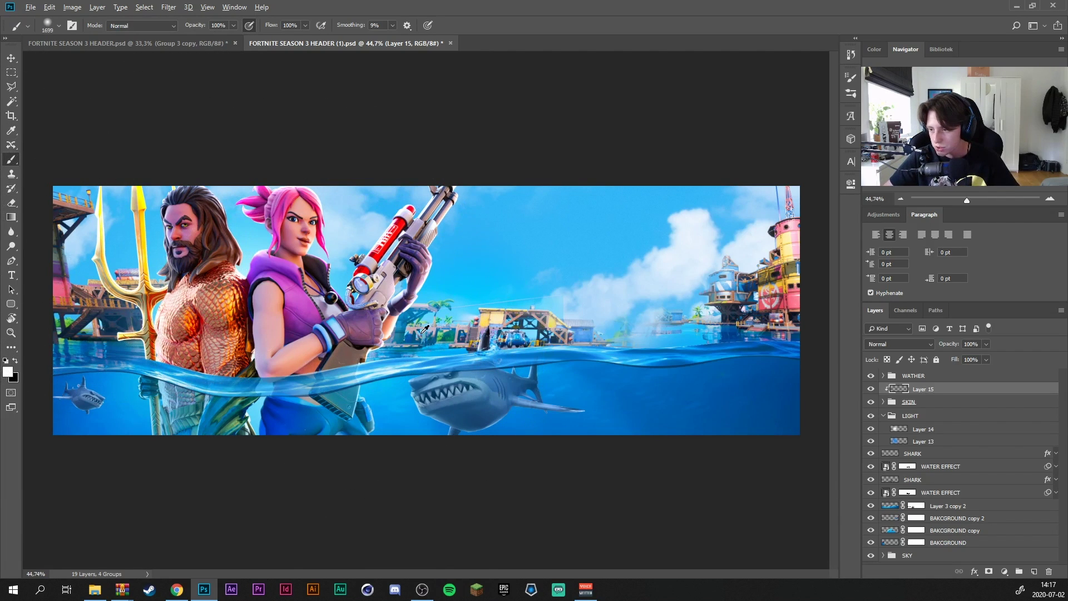
pyautogui.moveTo(448, 318)
pyautogui.mouseDown()
pyautogui.moveTo(341, 331)
pyautogui.moveTo(302, 323)
pyautogui.moveTo(349, 333)
pyautogui.moveTo(270, 319)
pyautogui.moveTo(559, 349)
pyautogui.moveTo(242, 318)
pyautogui.moveTo(298, 319)
pyautogui.moveTo(338, 440)
pyautogui.moveTo(348, 349)
pyautogui.moveTo(435, 361)
pyautogui.moveTo(390, 350)
pyautogui.mouseUp()
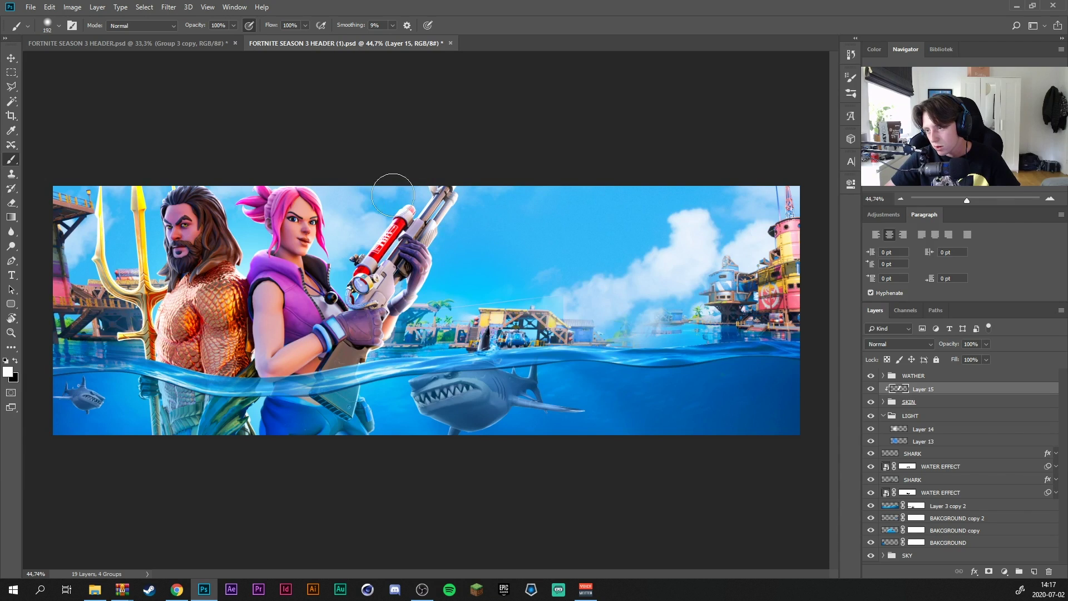
pyautogui.moveTo(342, 248); pyautogui.dragTo(338, 266)
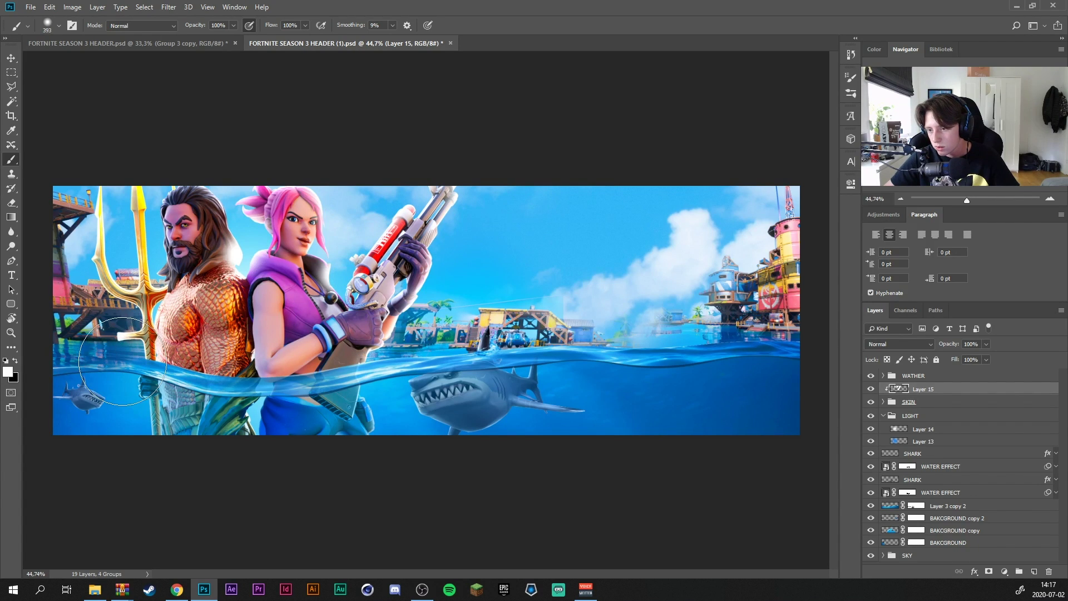
# Set Layer 15 to the Overlay blend mode at 63% opacity
pyautogui.click(896, 343)
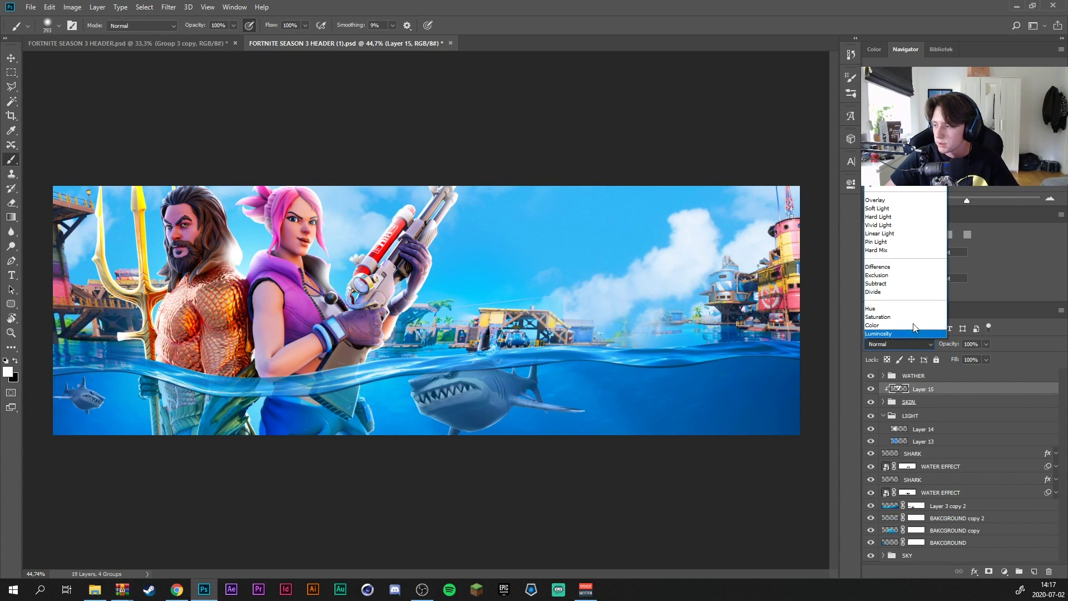
pyautogui.click(892, 201)
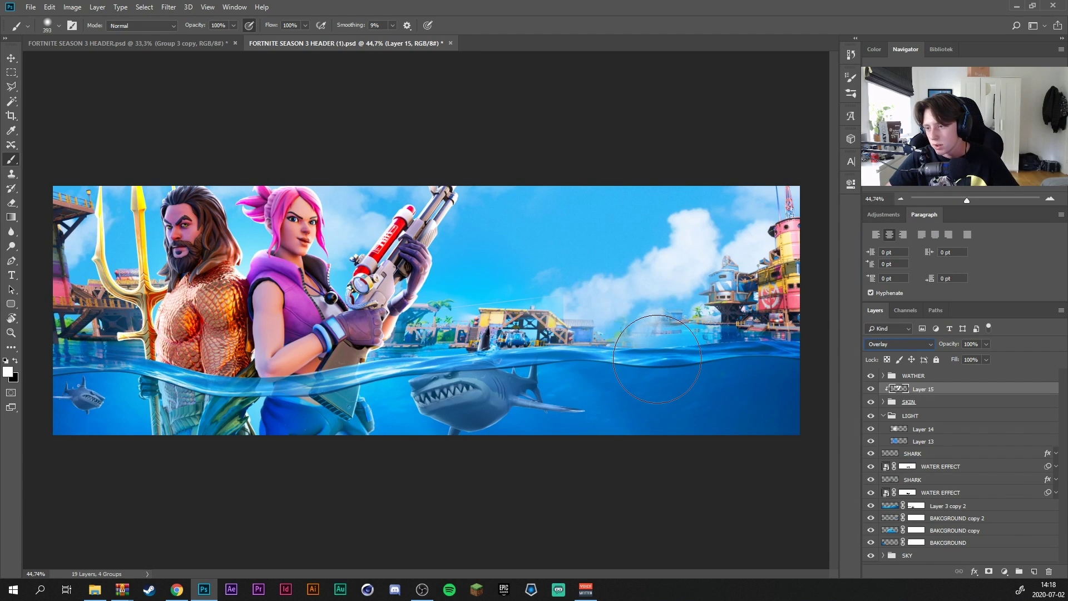
pyautogui.click(984, 348)
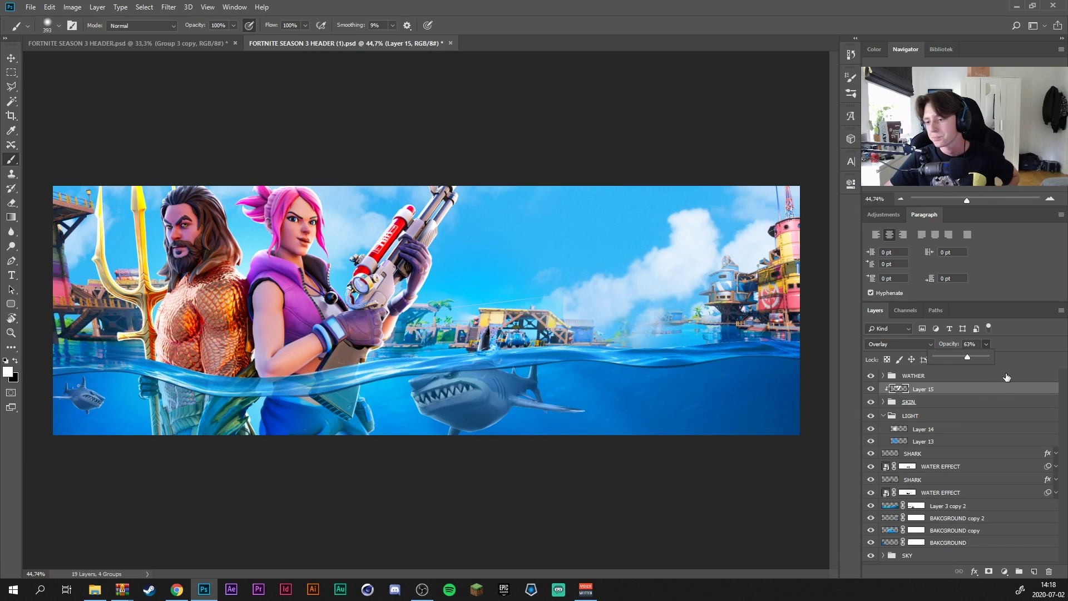
pyautogui.click(996, 402)
pyautogui.click(996, 389)
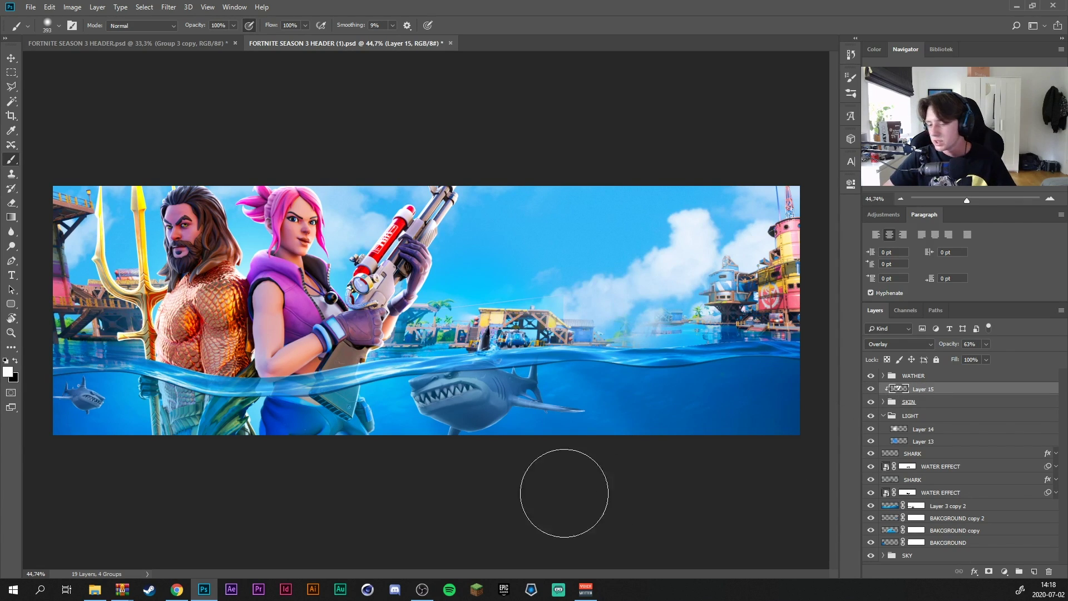
# Shade the lower parts of both characters on Layer 15 with a smaller black brush at 36% opacity
pyautogui.click(15, 362)
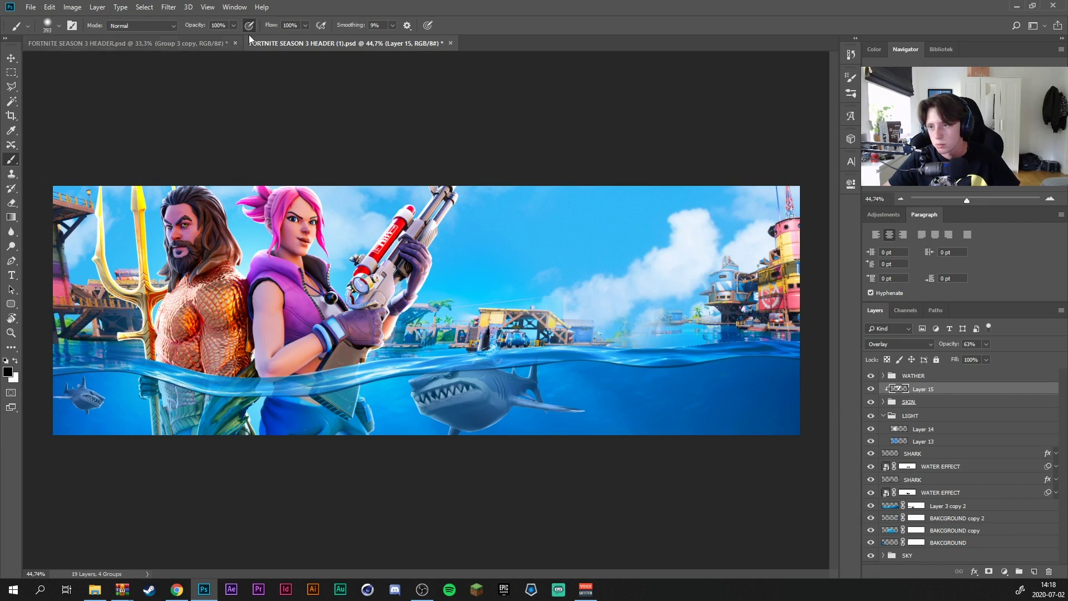
pyautogui.click(234, 26)
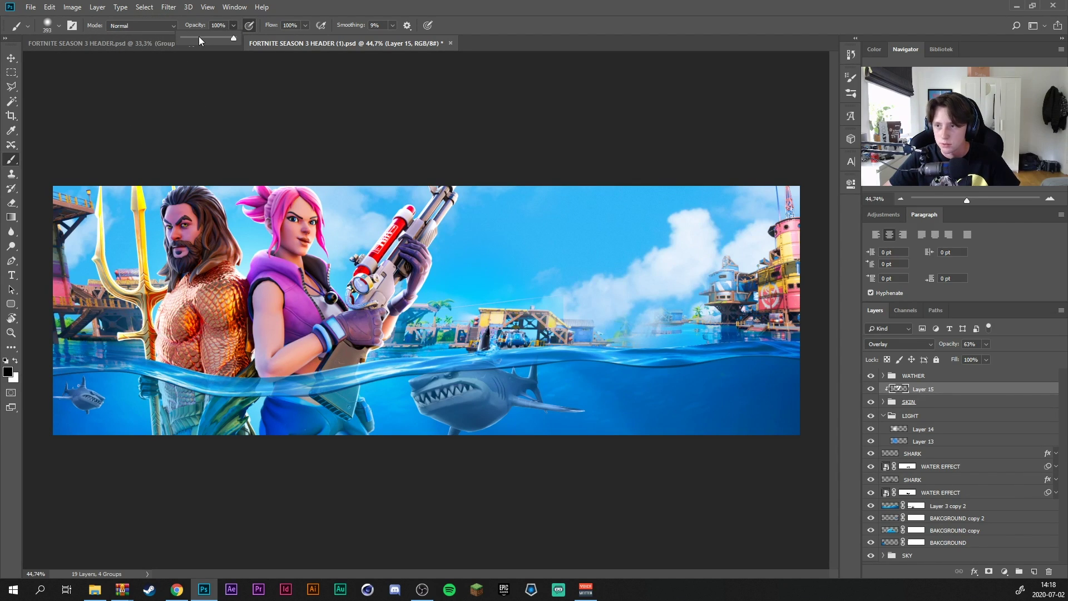
pyautogui.click(287, 334)
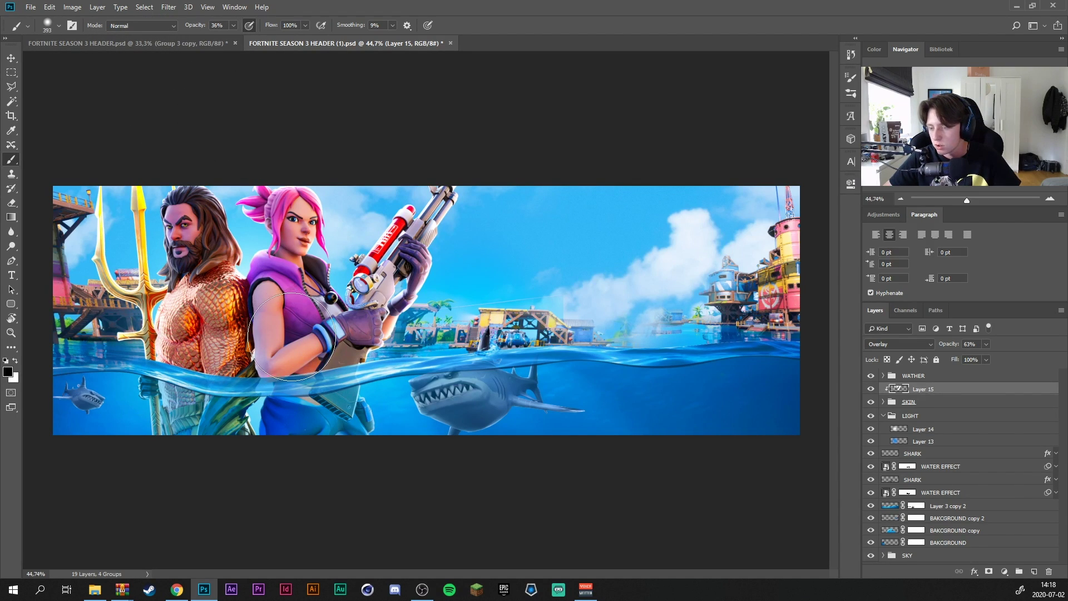
pyautogui.press('[')
pyautogui.press('[')
pyautogui.press('[')
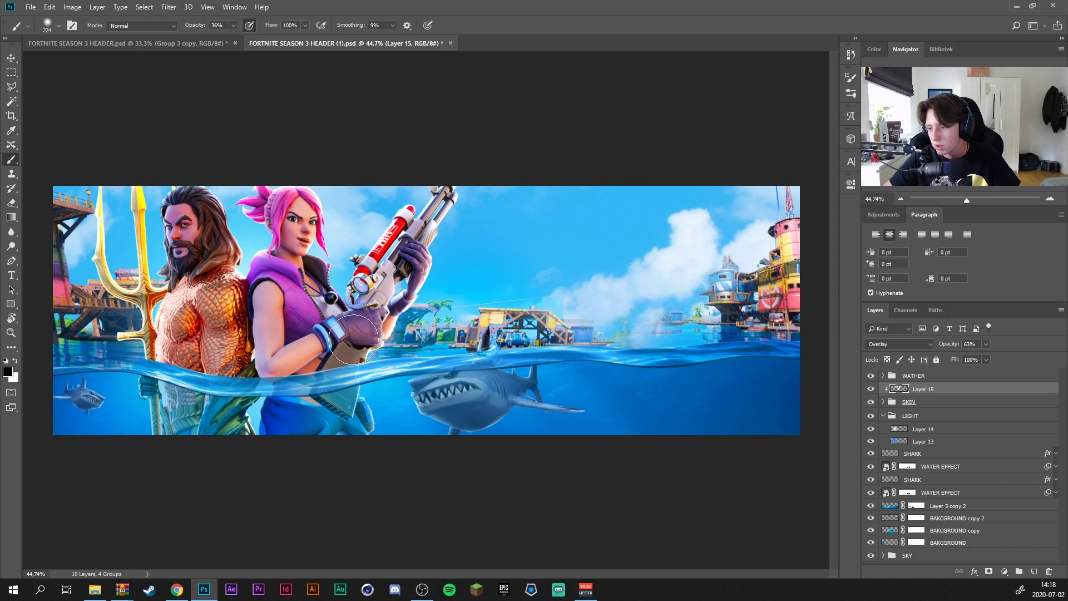
pyautogui.moveTo(228, 368)
pyautogui.mouseDown()
pyautogui.moveTo(192, 420)
pyautogui.moveTo(194, 460)
pyautogui.moveTo(307, 418)
pyautogui.moveTo(345, 419)
pyautogui.mouseUp()
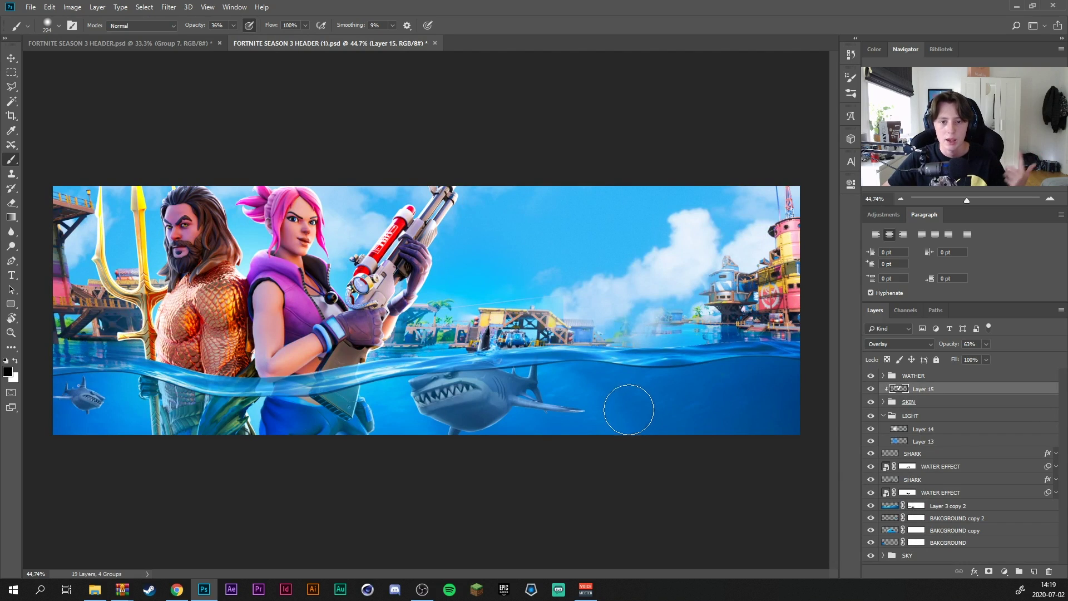
# Create a new layer above Layer 15 and clip it to the SKIN group
pyautogui.click(1034, 572)
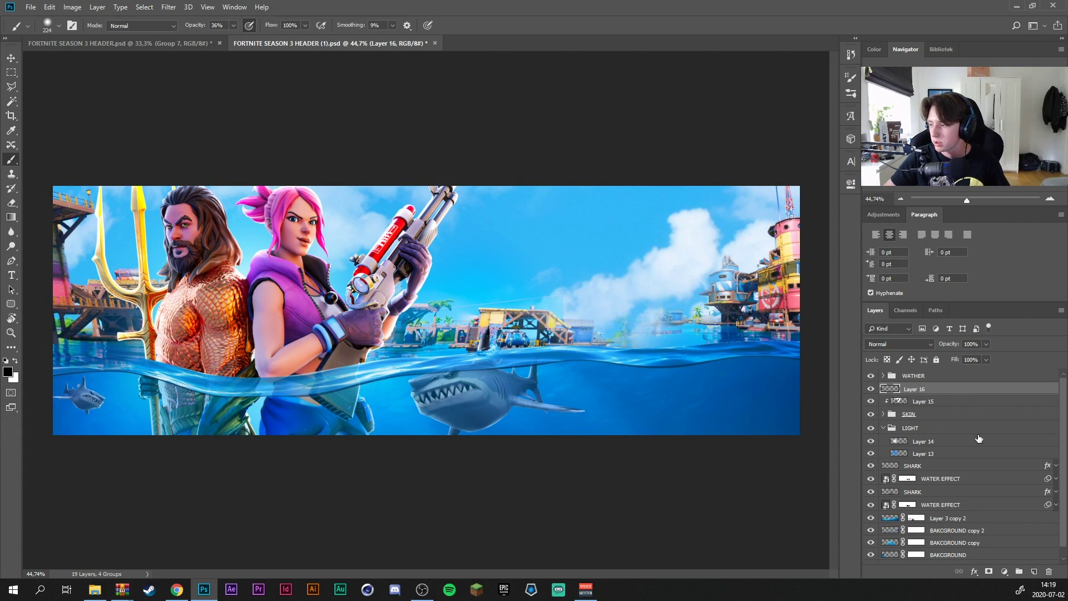
pyautogui.rightClick(949, 394)
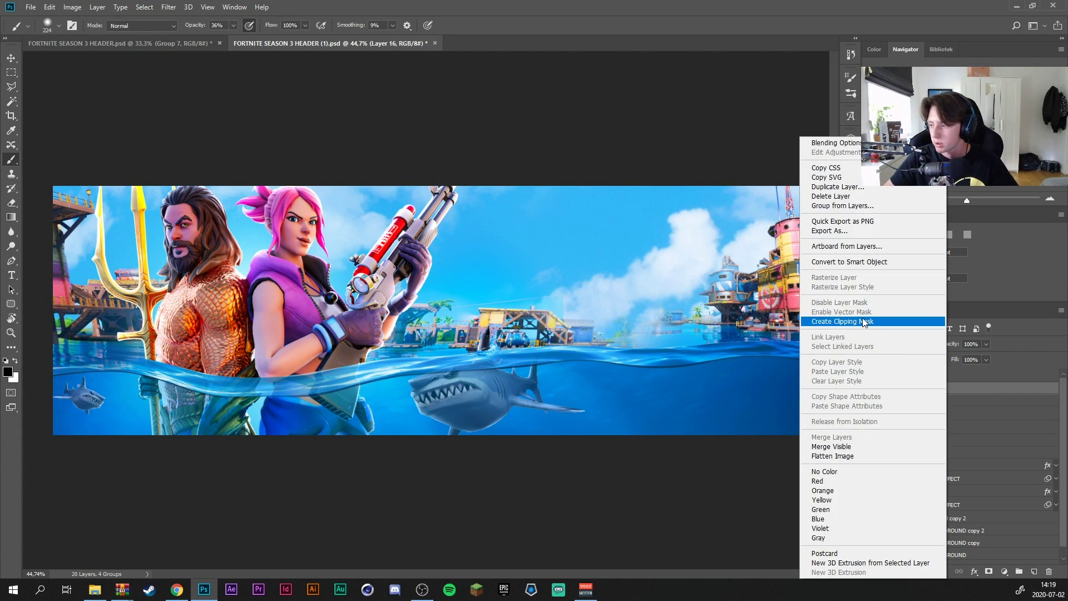
pyautogui.click(865, 322)
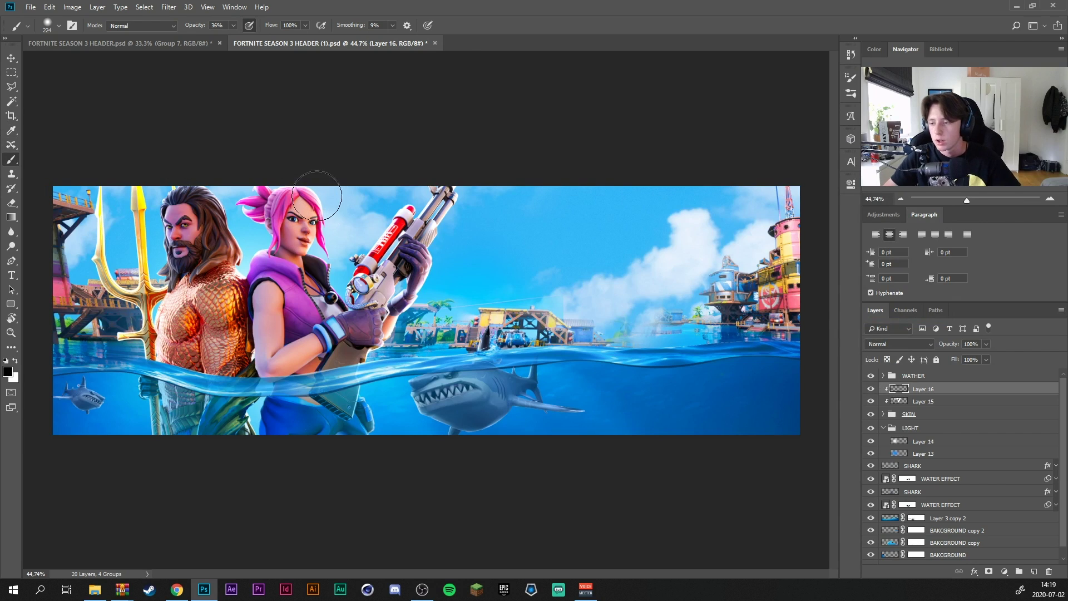
# Sample the blue of the pink-haired woman's eye and paint over both her irises on Layer 16 at 100% brush opacity
pyautogui.scroll(5, 304, 206)
pyautogui.scroll(4, 302, 233)
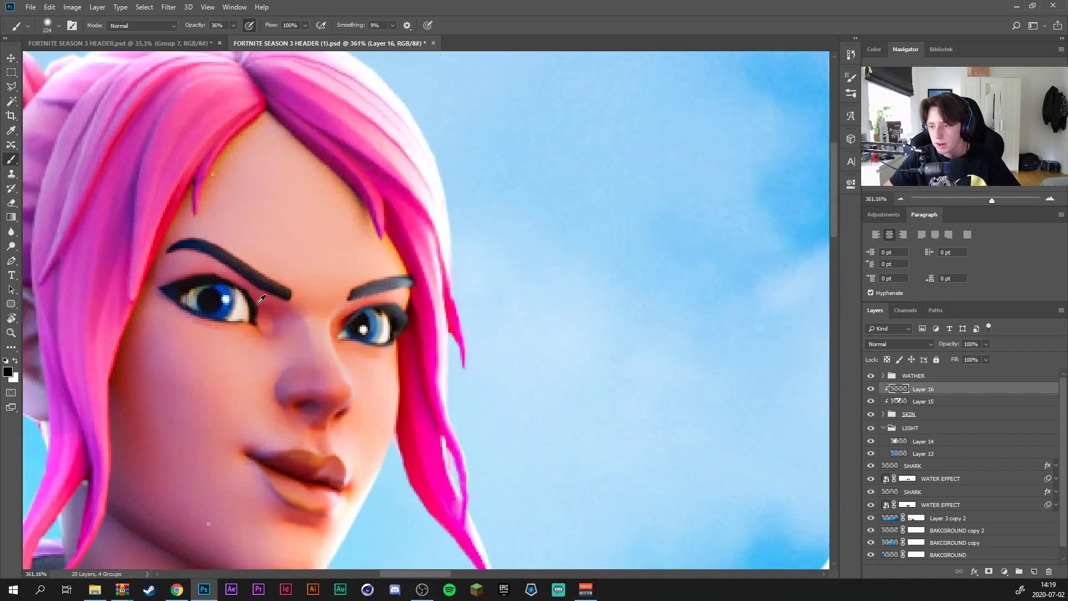
pyautogui.keyDown('alt'); pyautogui.click(225, 287); pyautogui.keyUp('alt')
pyautogui.moveTo(188, 293); pyautogui.dragTo(102, 293)
pyautogui.click(232, 25)
pyautogui.moveTo(242, 44); pyautogui.dragTo(320, 51)
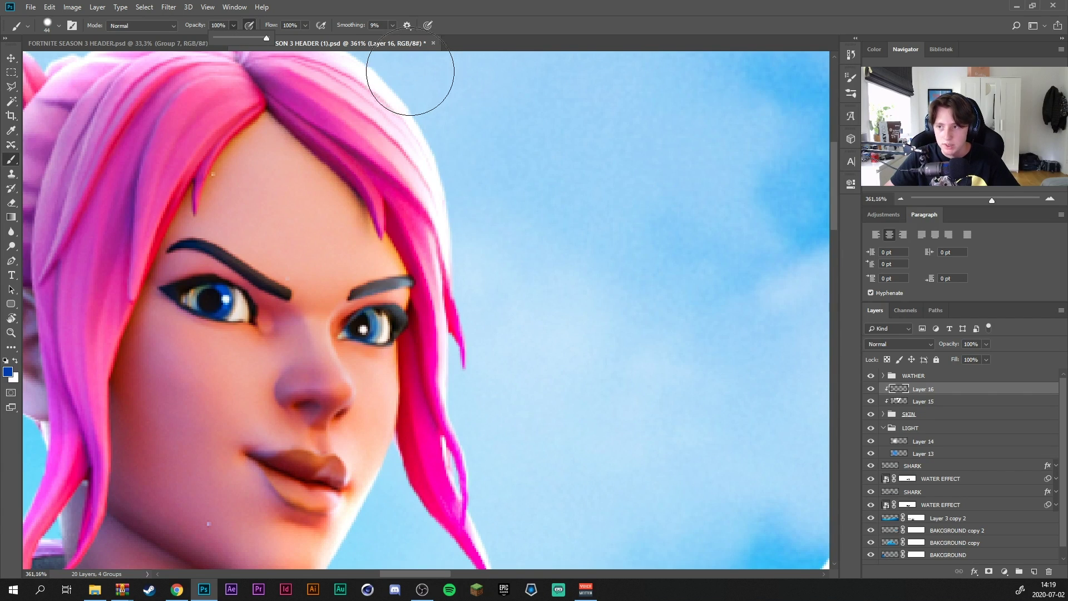
pyautogui.moveTo(238, 286)
pyautogui.mouseDown()
pyautogui.moveTo(197, 296)
pyautogui.moveTo(226, 292)
pyautogui.moveTo(219, 314)
pyautogui.moveTo(198, 288)
pyautogui.mouseUp()
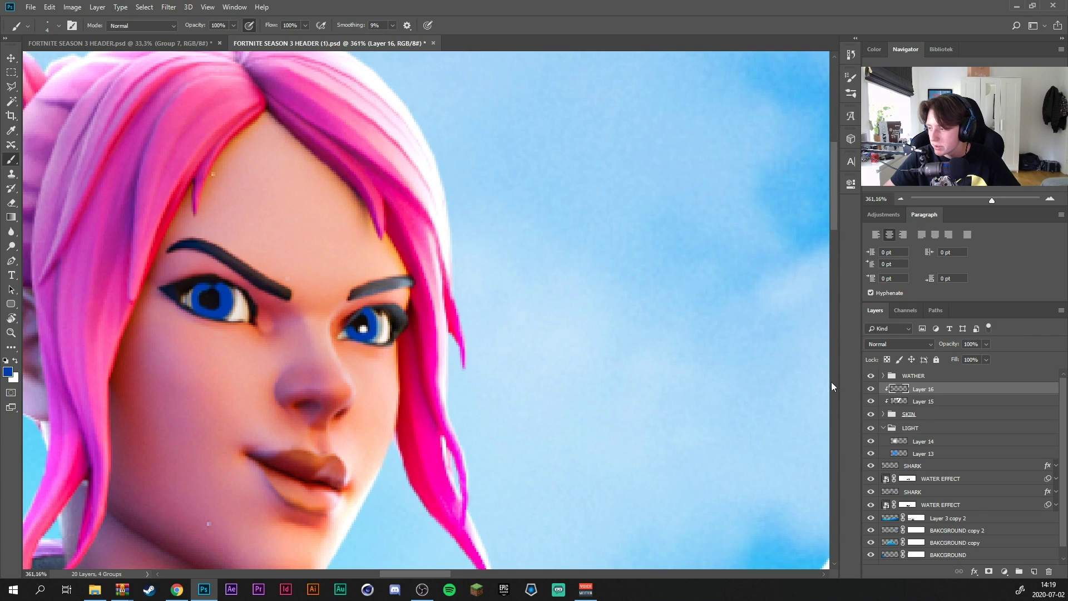
# Set the blend mode of Layer 16 to Color Dodge
pyautogui.click(888, 347)
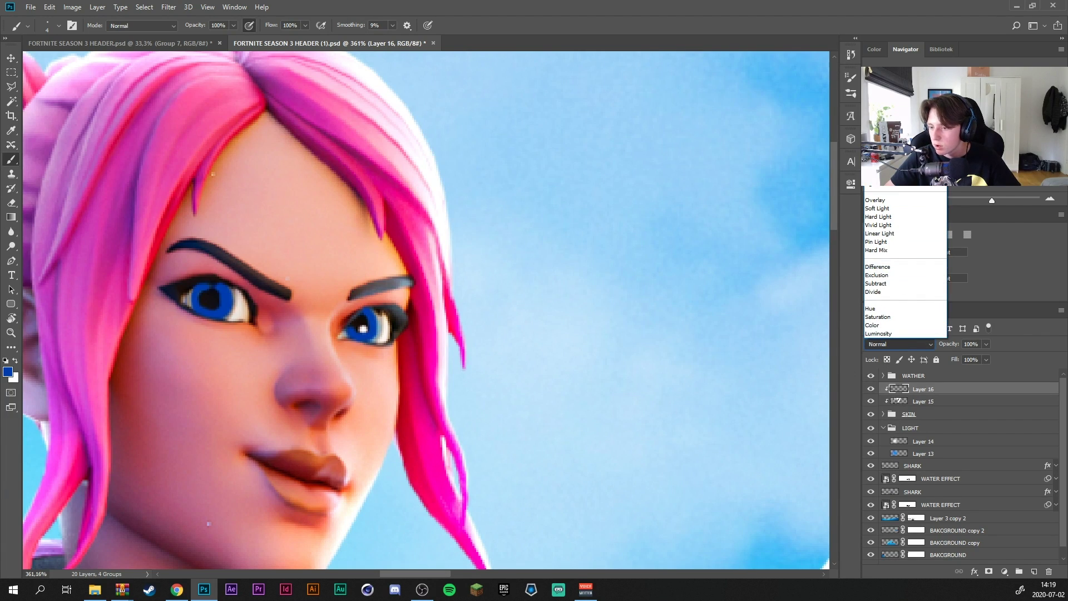
pyautogui.click(879, 167)
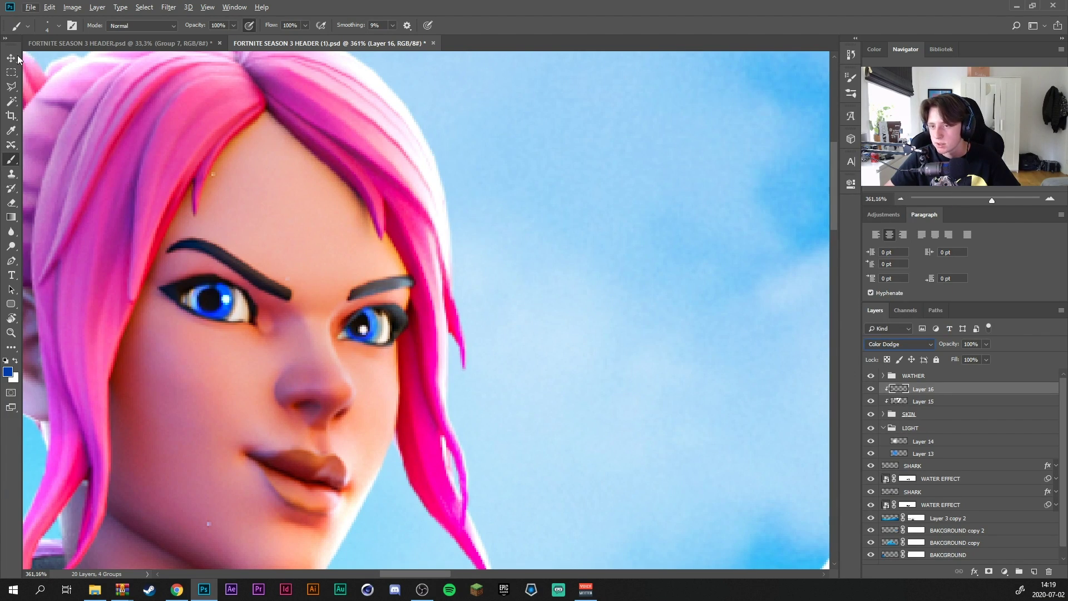
pyautogui.press('v')
# Sample the yellow of the bearded man's eye and paint over both his irises on a new clipped layer above Layer 16
pyautogui.scroll(-5, 282, 334)
pyautogui.scroll(-2, 283, 334)
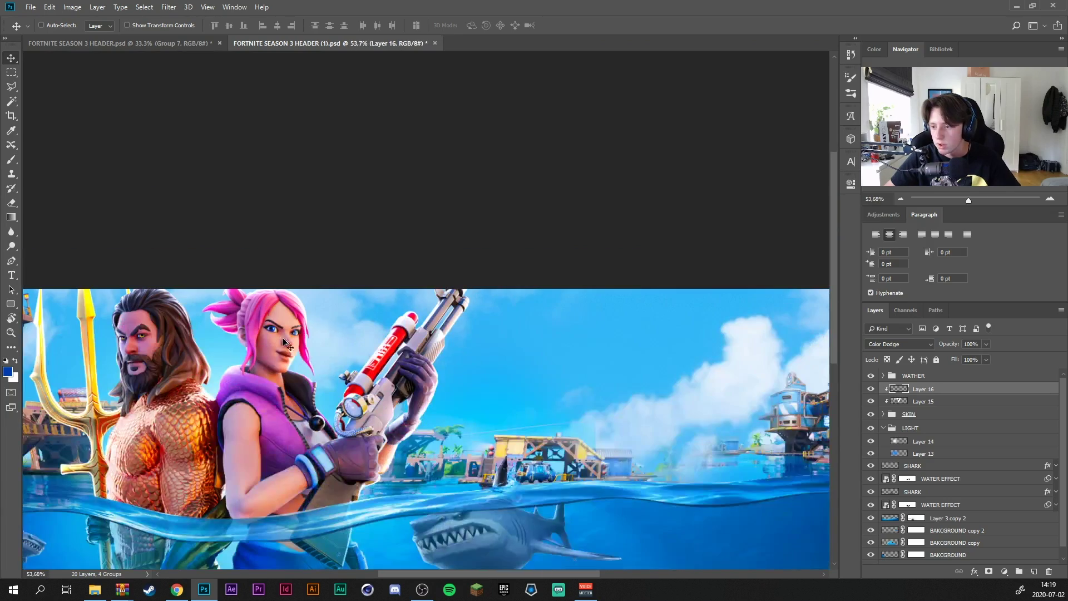
pyautogui.scroll(9, 142, 344)
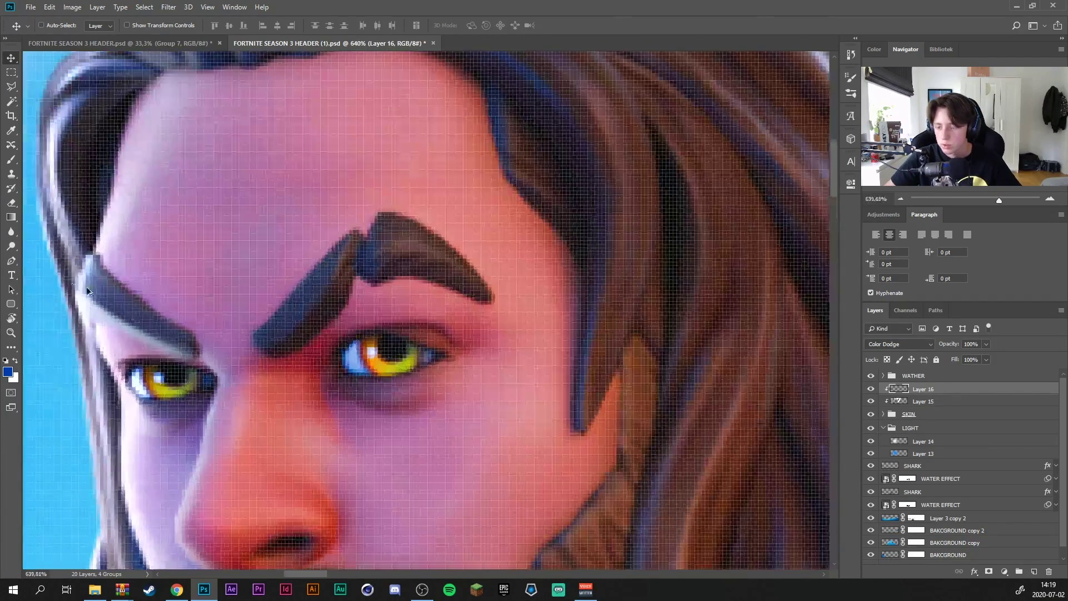
pyautogui.click(11, 160)
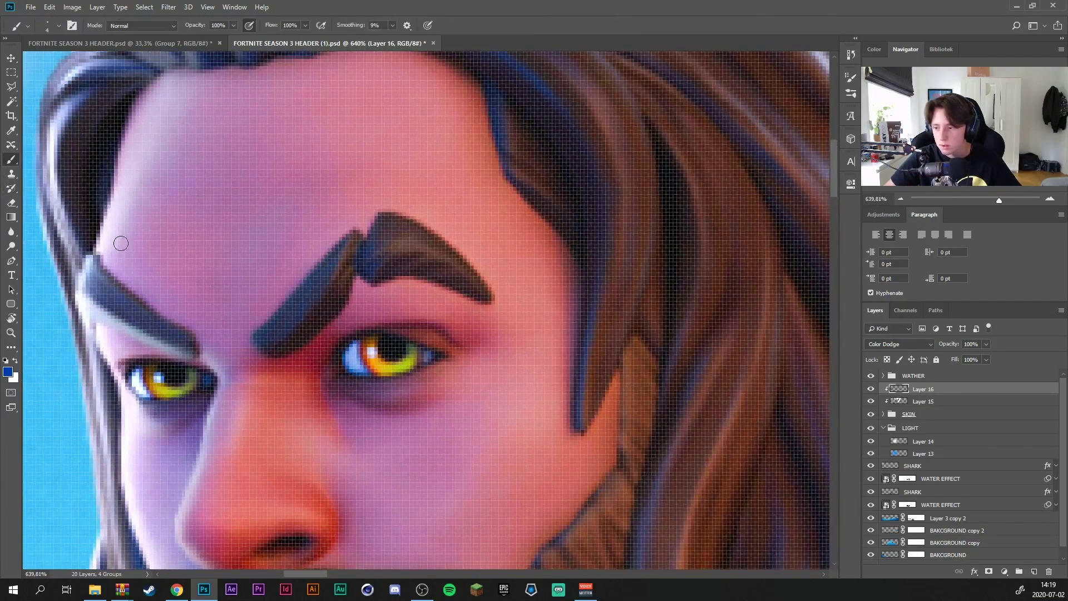
pyautogui.keyDown('alt'); pyautogui.click(372, 351); pyautogui.keyUp('alt')
pyautogui.keyDown('alt'); pyautogui.click(395, 367); pyautogui.keyUp('alt')
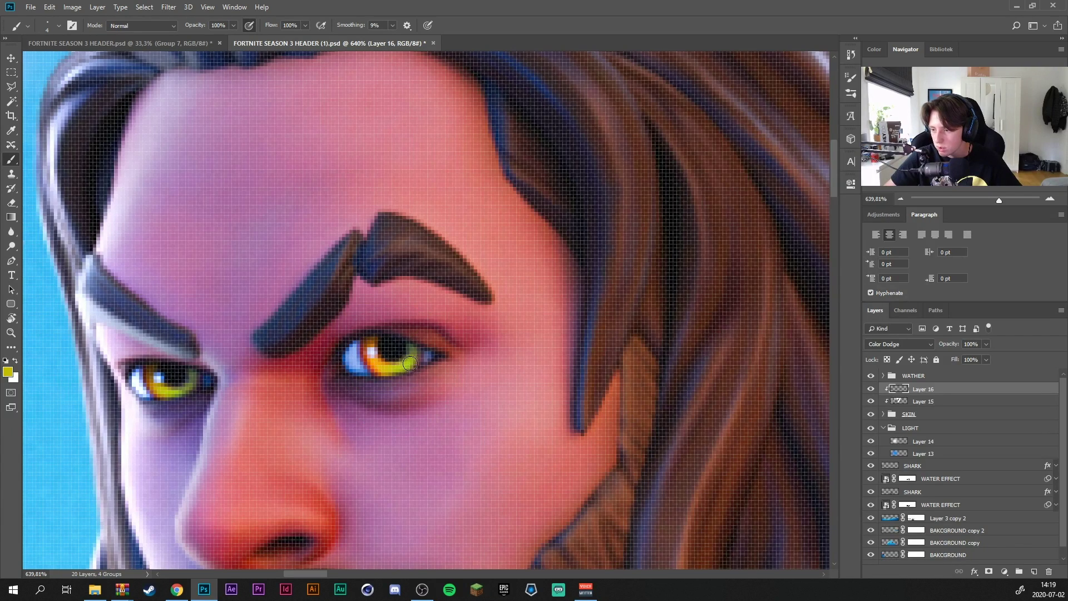
pyautogui.moveTo(415, 356); pyautogui.dragTo(407, 366)
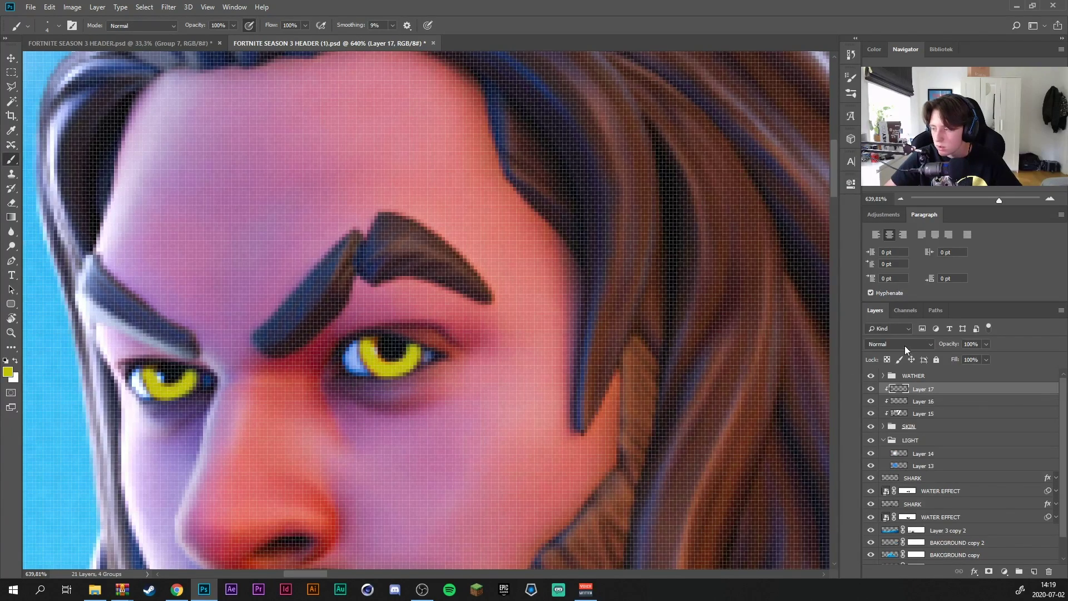
# Set Layer 17 to the Color Dodge blend mode at 43% opacity
pyautogui.click(907, 345)
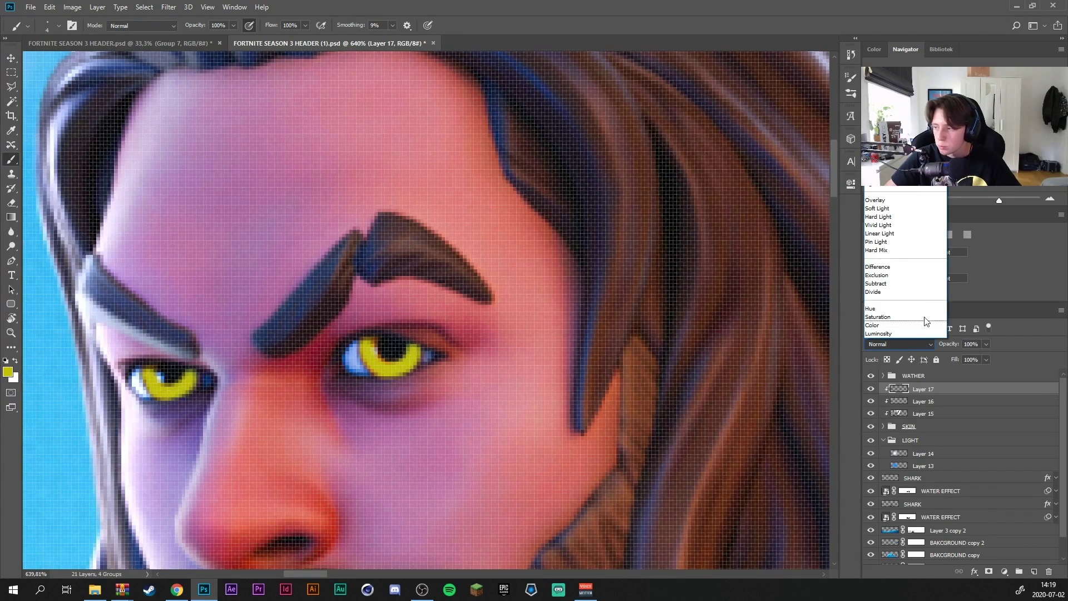
pyautogui.click(925, 320)
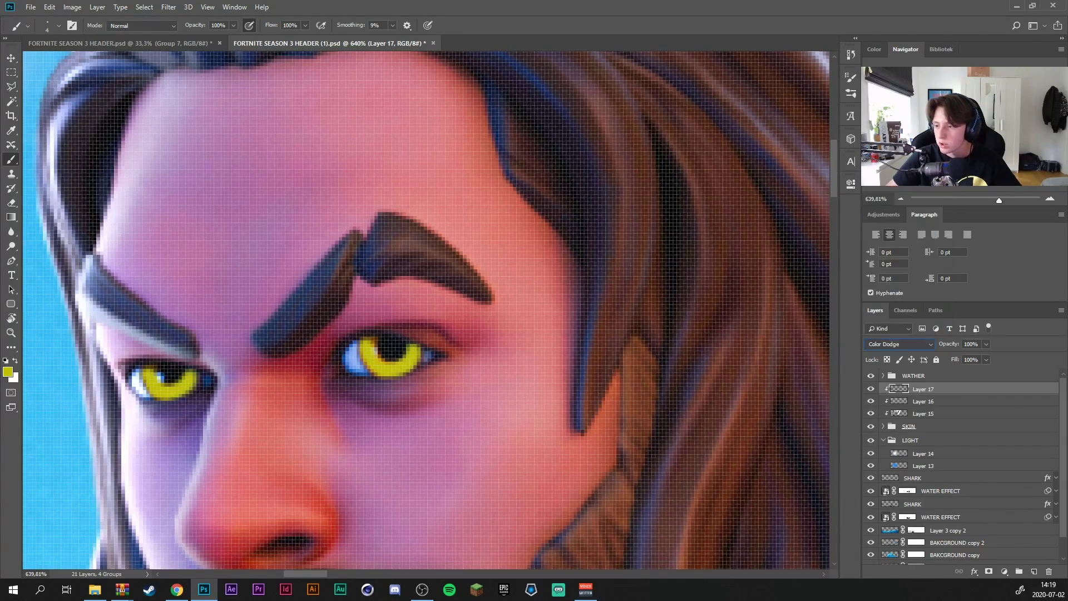
pyautogui.click(986, 344)
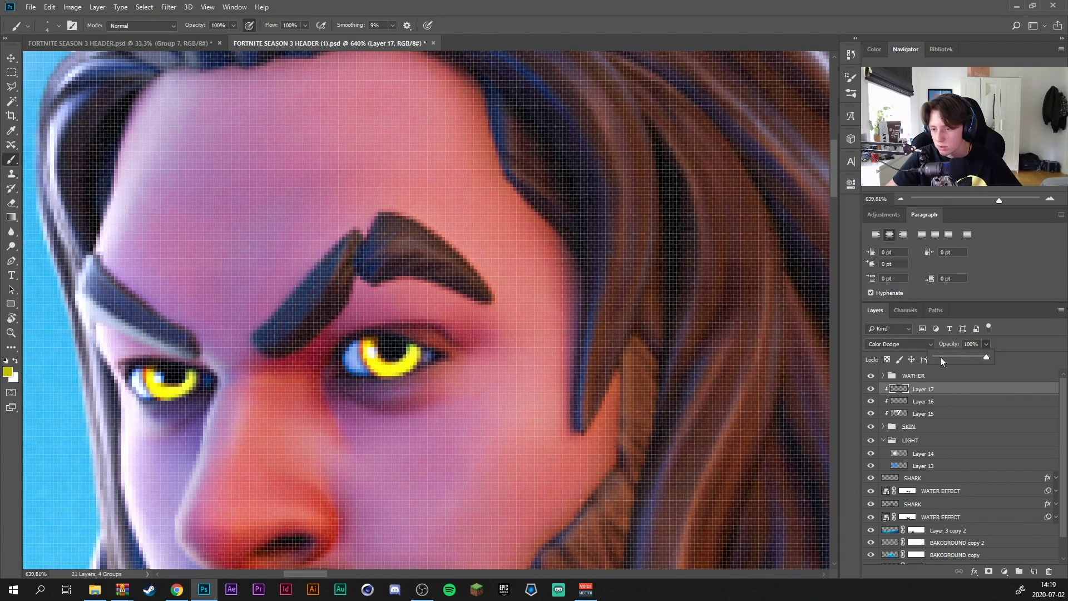
pyautogui.moveTo(961, 356); pyautogui.dragTo(957, 355)
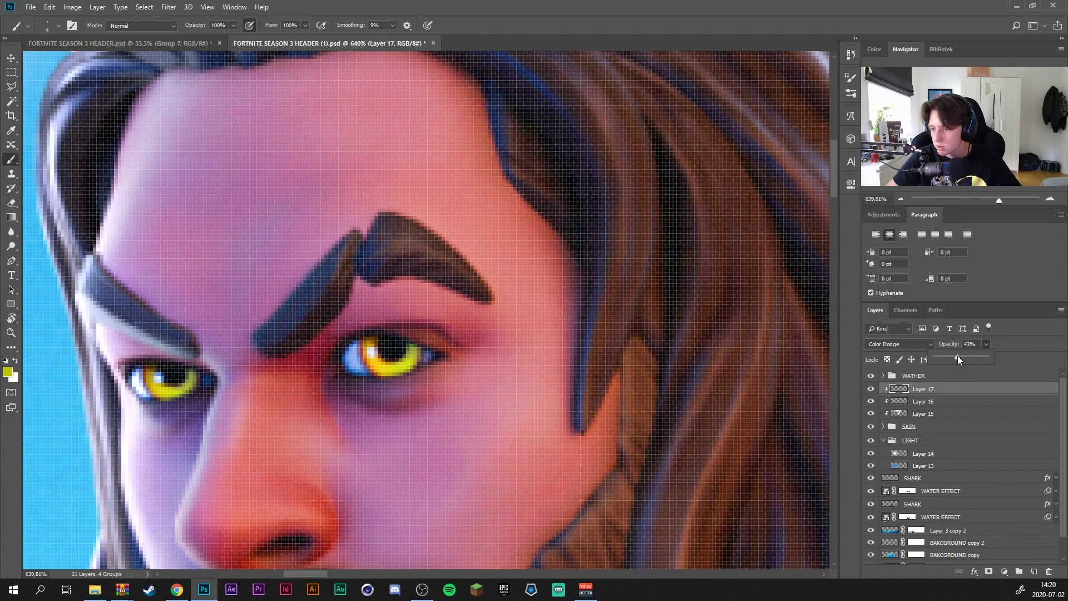
# Add a new layer above Layer 17 and paint a soft dab of the vest's sampled pink over the woman's torso
pyautogui.scroll(-8, 434, 368)
pyautogui.scroll(-3, 435, 378)
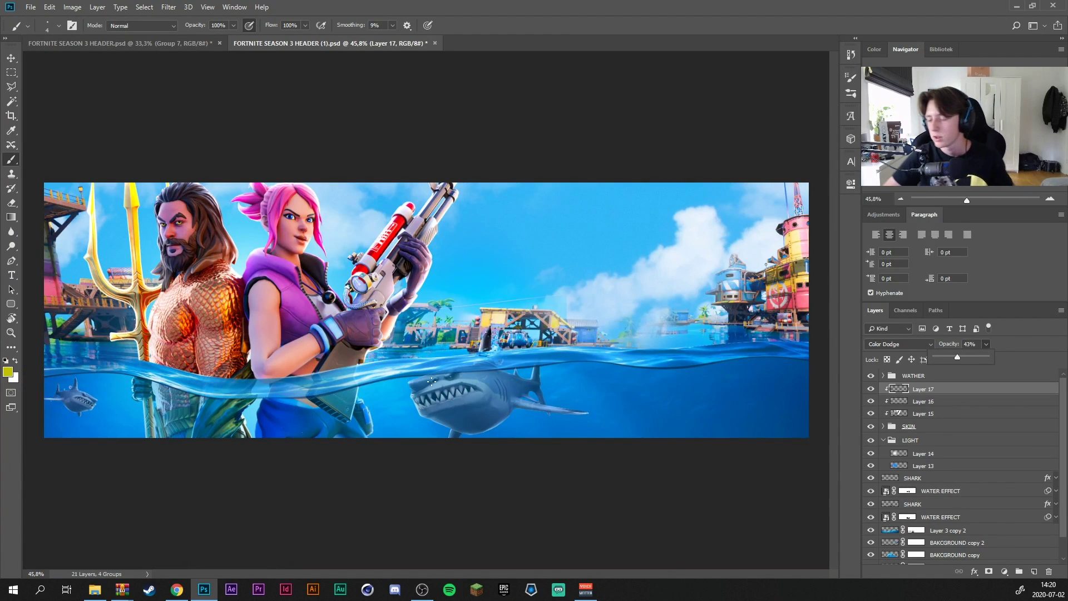
pyautogui.click(1033, 571)
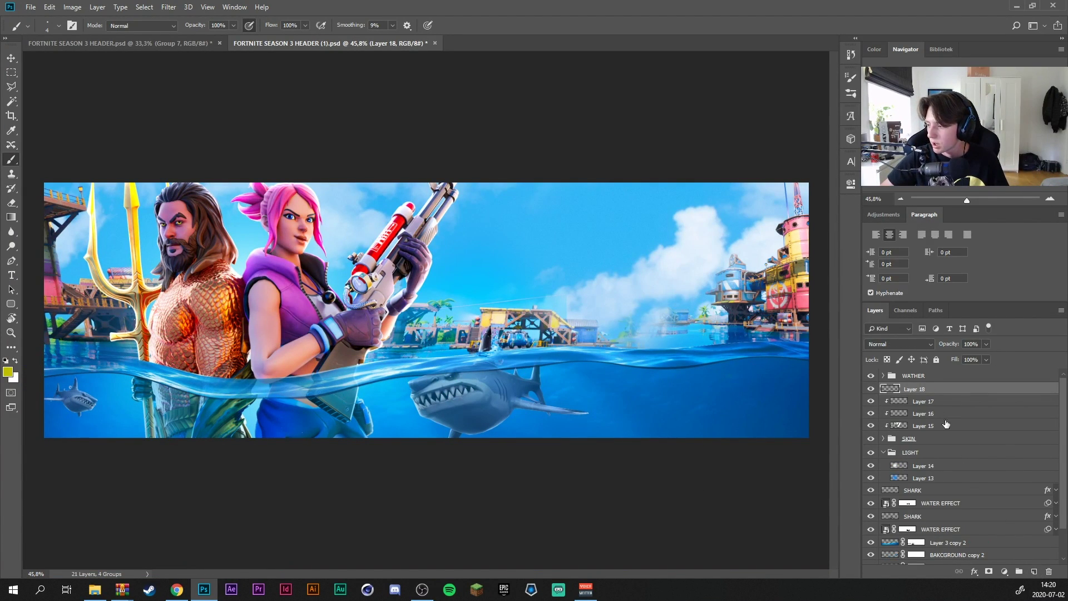
pyautogui.moveTo(193, 328)
pyautogui.mouseDown()
pyautogui.moveTo(262, 327)
pyautogui.moveTo(216, 148)
pyautogui.moveTo(242, 320)
pyautogui.mouseUp()
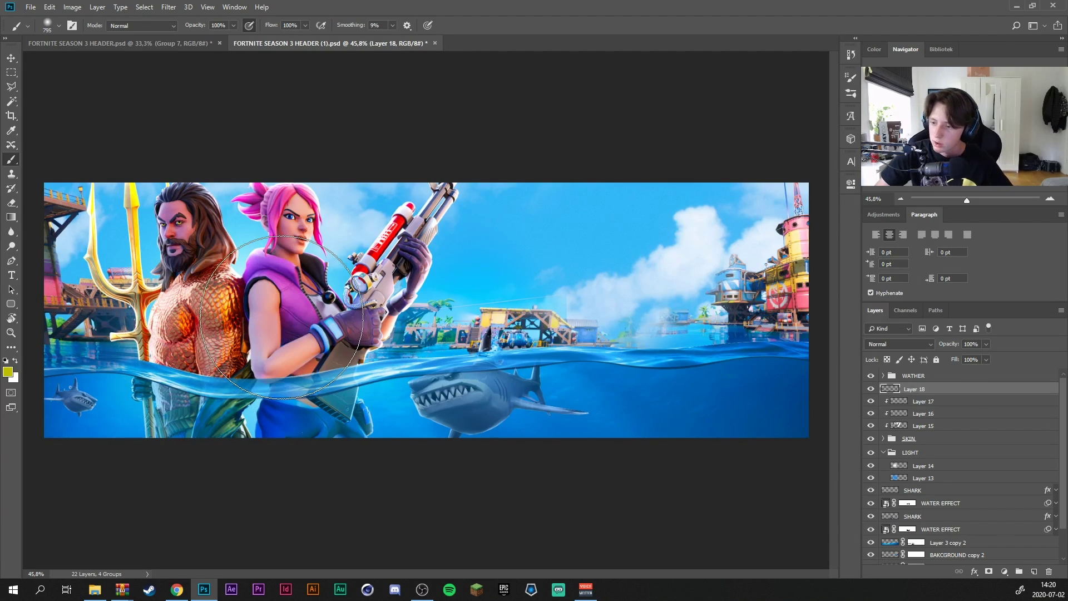
pyautogui.keyDown('alt'); pyautogui.click(303, 299); pyautogui.keyUp('alt')
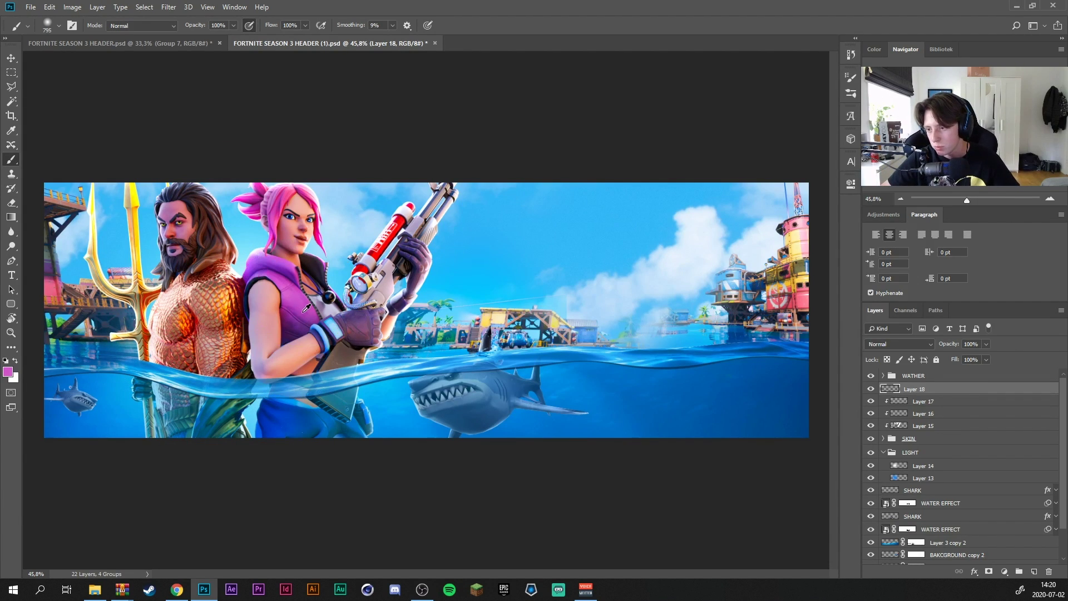
pyautogui.moveTo(303, 298); pyautogui.dragTo(290, 299)
pyautogui.click(290, 299)
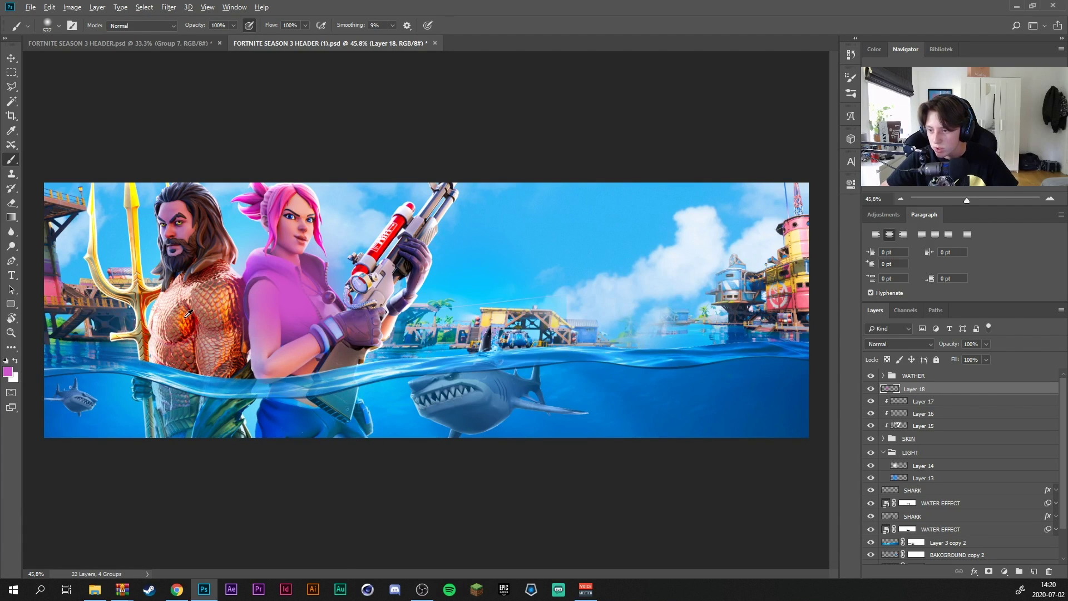
# Sample the orange of the bearded man's scale armour and paint a soft dab over his chest on Layer 18
pyautogui.keyDown('alt'); pyautogui.click(169, 312); pyautogui.keyUp('alt')
pyautogui.moveTo(169, 312); pyautogui.dragTo(195, 316)
pyautogui.click(196, 313)
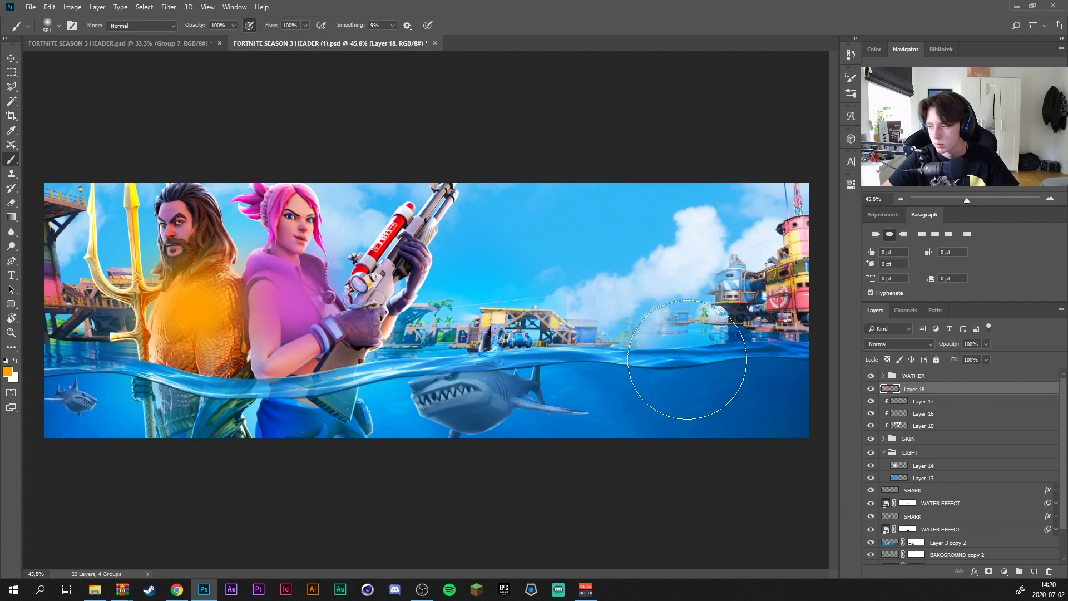
# Set Layer 18 to the Vivid Light blend mode at 29% opacity and compare the image with and without it
pyautogui.click(896, 344)
pyautogui.press('Down')
pyautogui.press('Down')
pyautogui.press('Down')
pyautogui.press('Return')
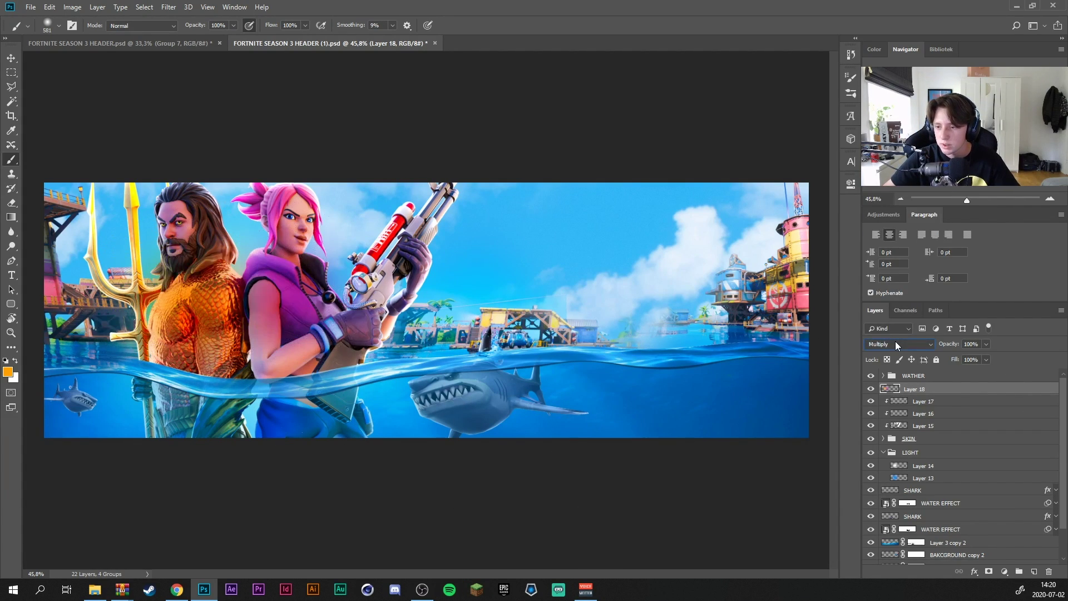
pyautogui.press('Down')
pyautogui.press('Down')
pyautogui.press('Down')
pyautogui.press('Down')
pyautogui.press('Down')
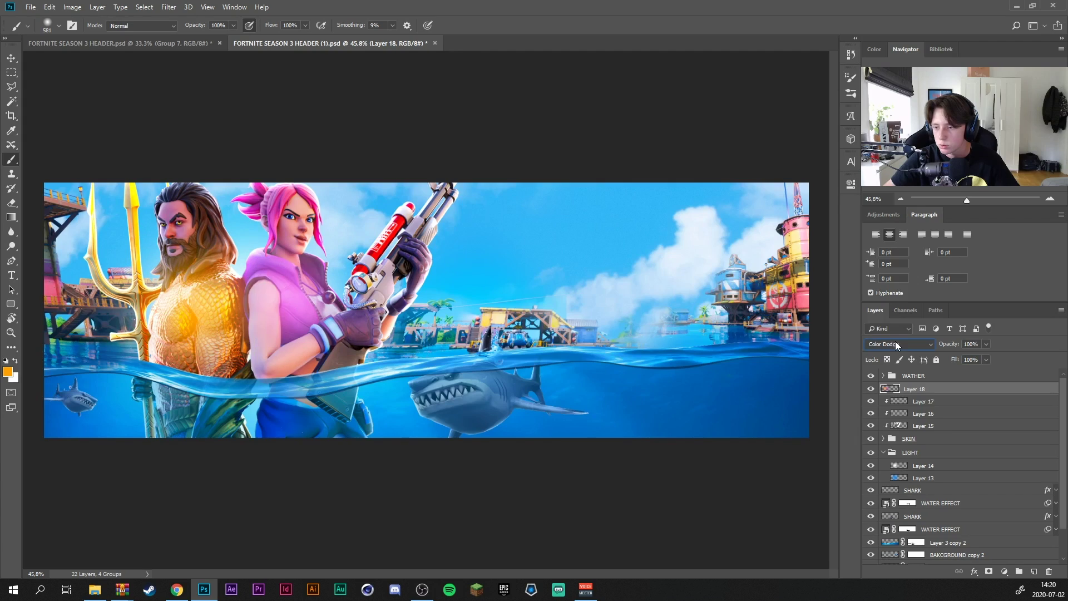
pyautogui.press('Up')
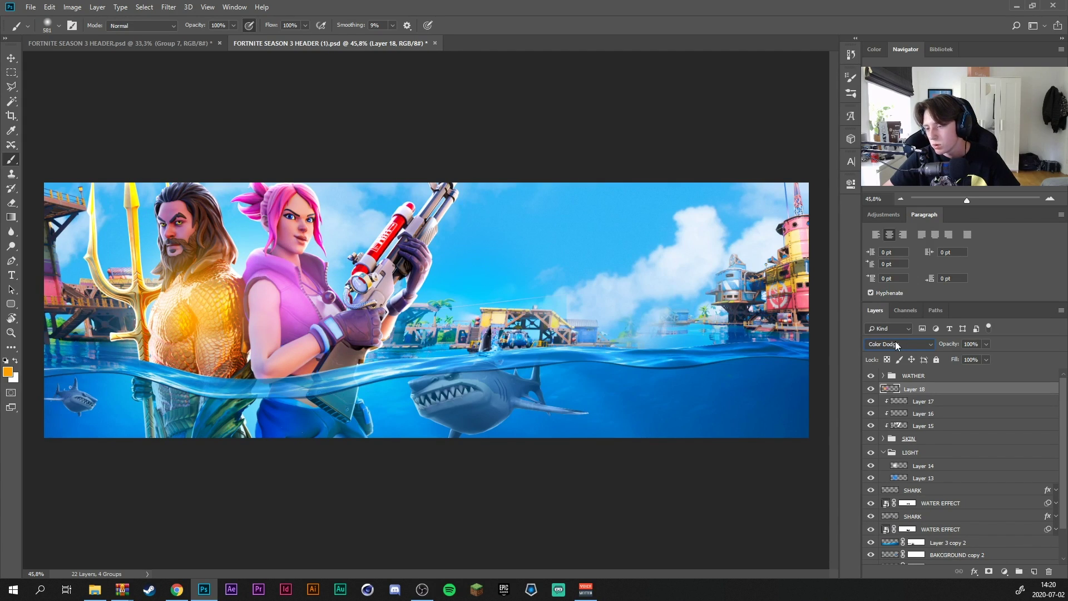
pyautogui.press('Down')
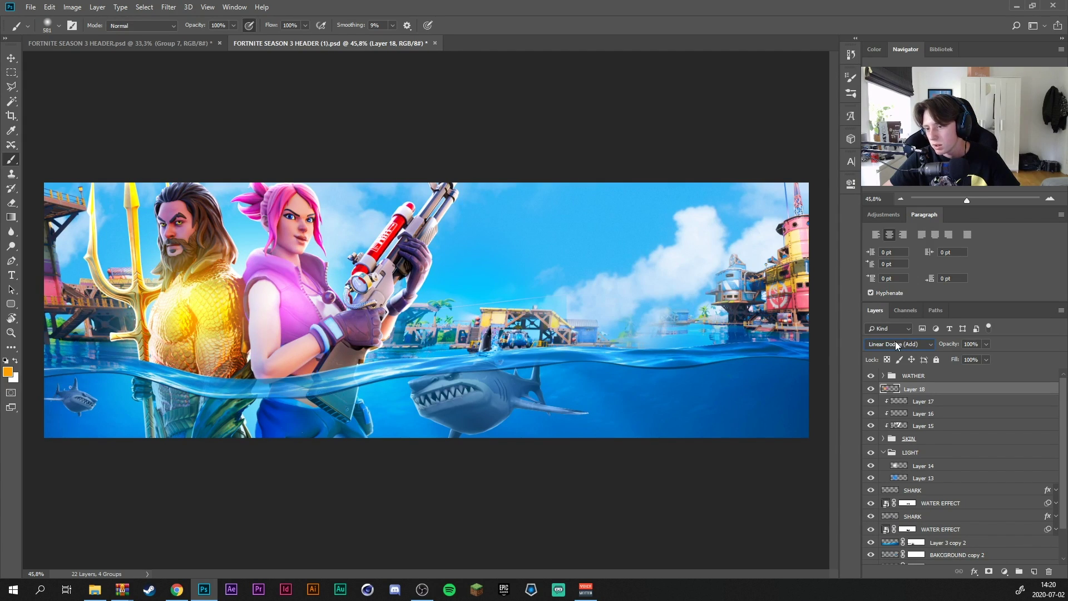
pyautogui.moveTo(986, 345); pyautogui.dragTo(912, 360)
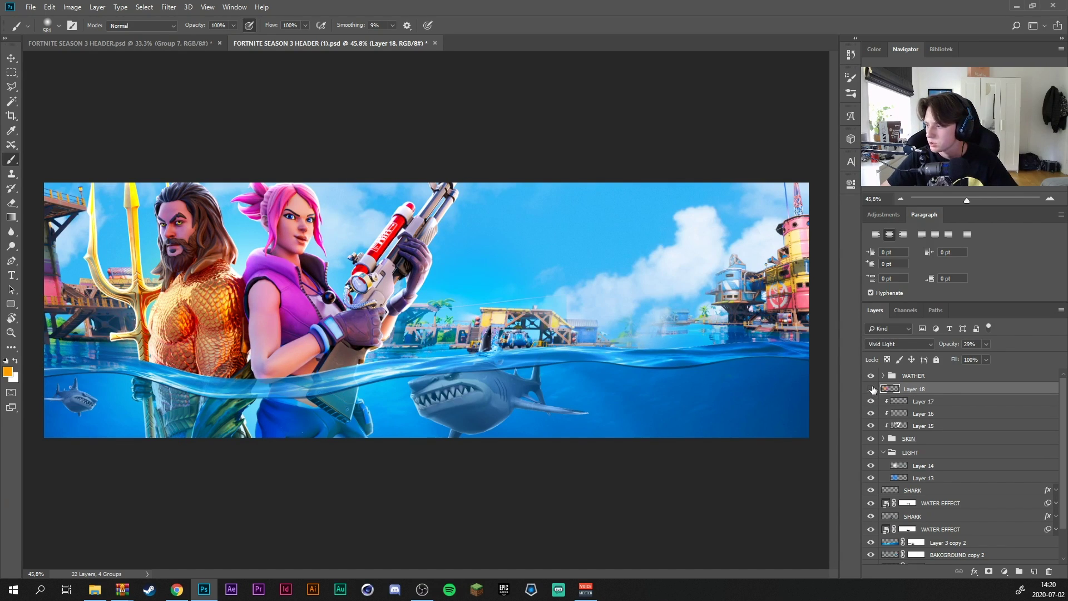
pyautogui.click(872, 389)
pyautogui.click(872, 389)
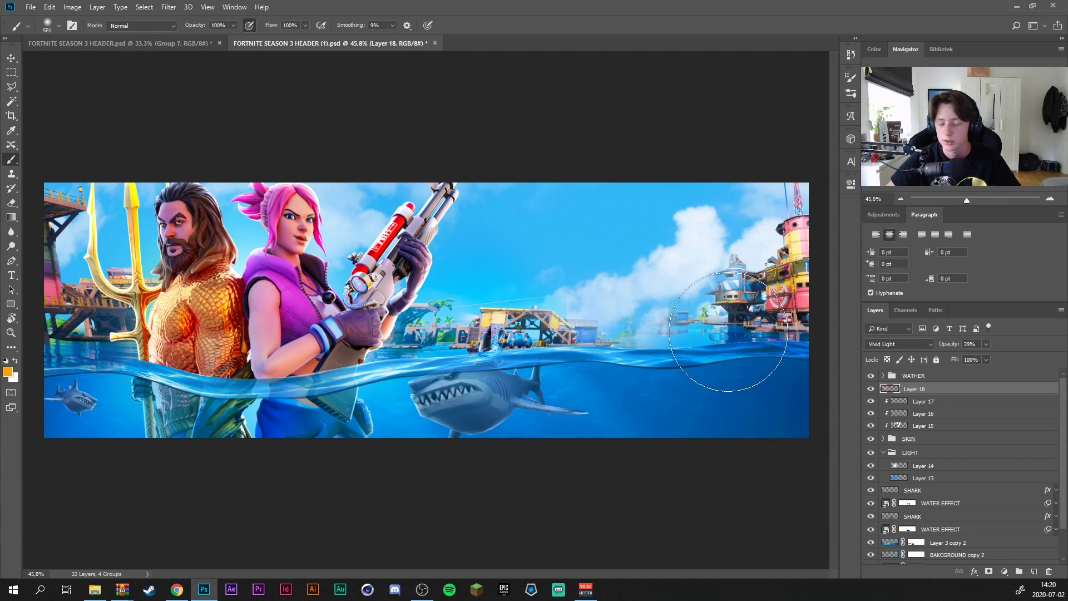
# Add a layer above Layer 14 in the LIGHT group, paint large soft white glows behind both characters and set it to Overlay
pyautogui.scroll(-3, 939, 445)
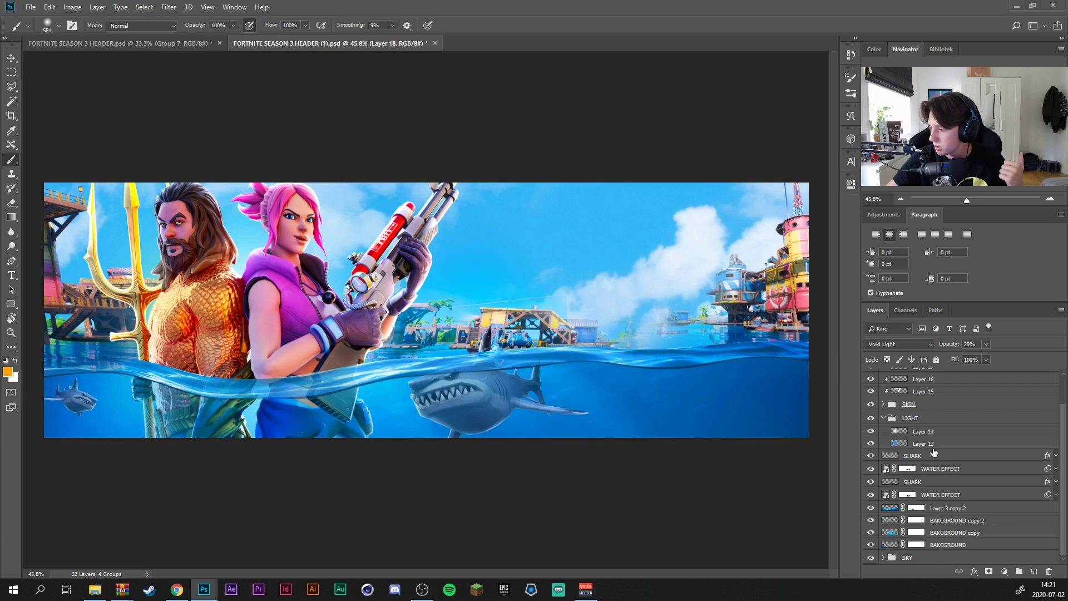
pyautogui.click(915, 433)
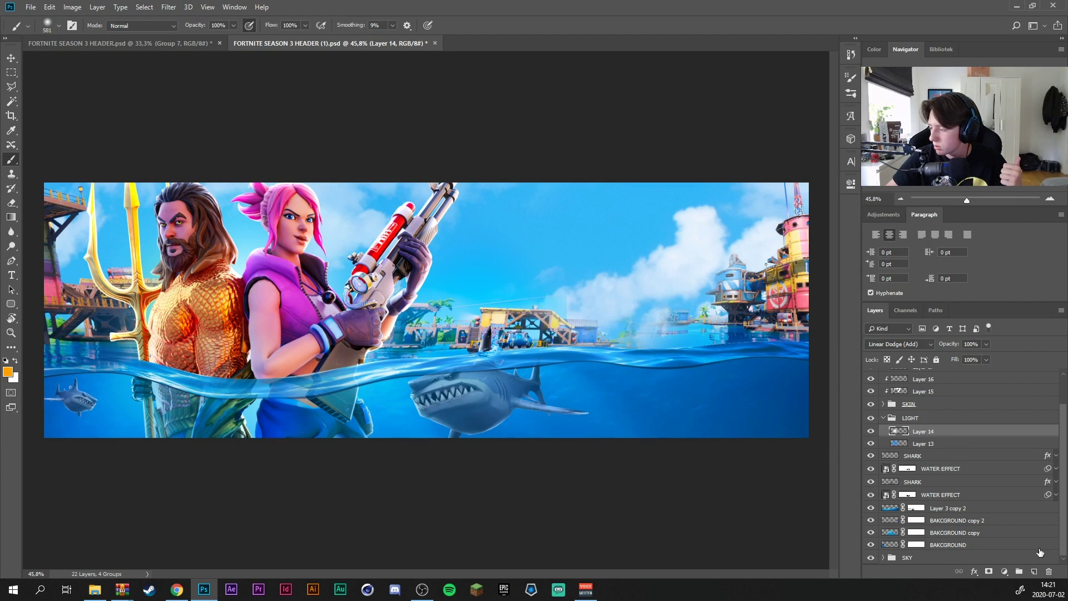
pyautogui.click(1034, 571)
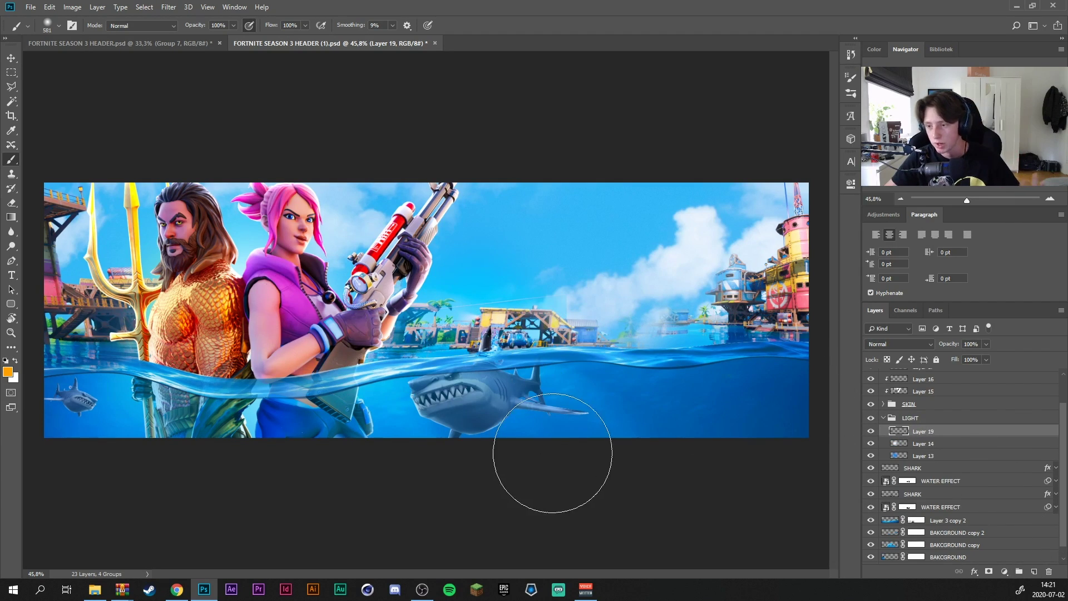
pyautogui.press('x')
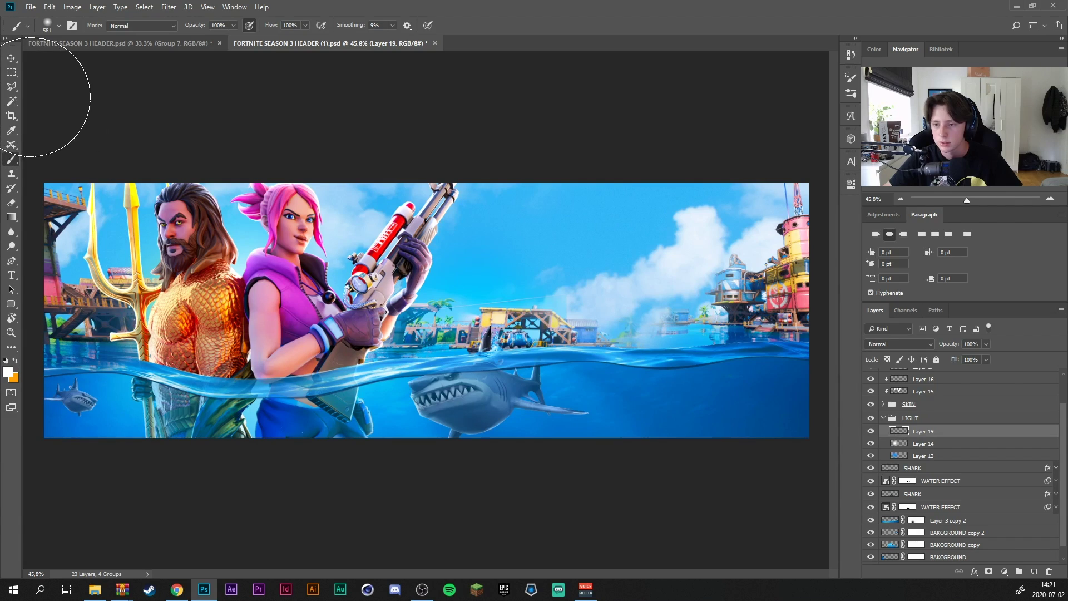
pyautogui.moveTo(199, 320); pyautogui.dragTo(217, 324)
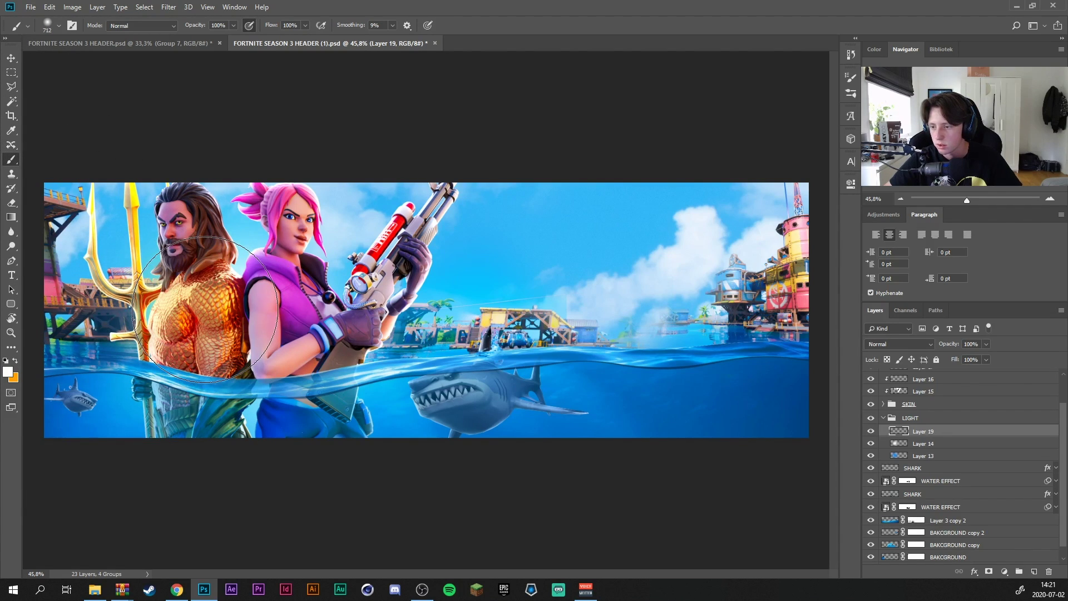
pyautogui.click(206, 309)
pyautogui.click(289, 303)
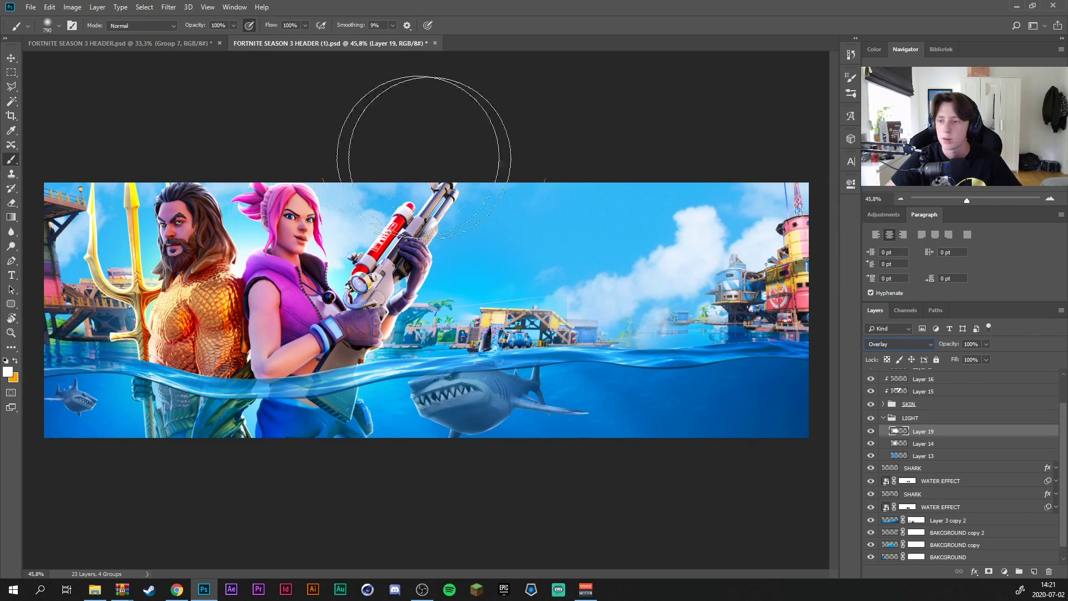
# Open the recent file REGERA_PACK v2.psd and show and select the orange flare in its Flares group
pyautogui.click(30, 7)
pyautogui.moveTo(82, 74)
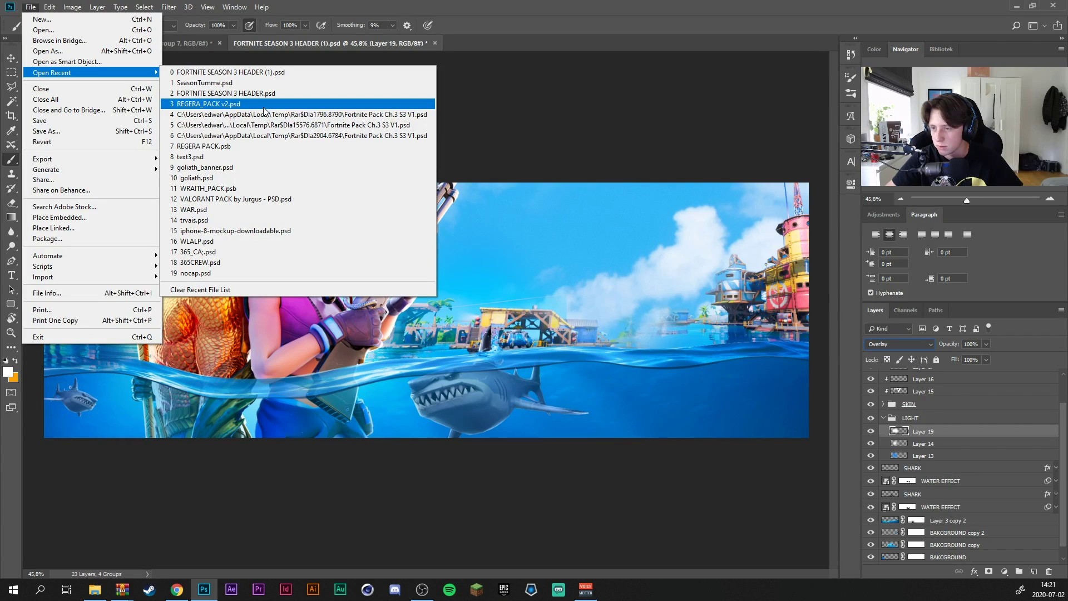
pyautogui.click(264, 106)
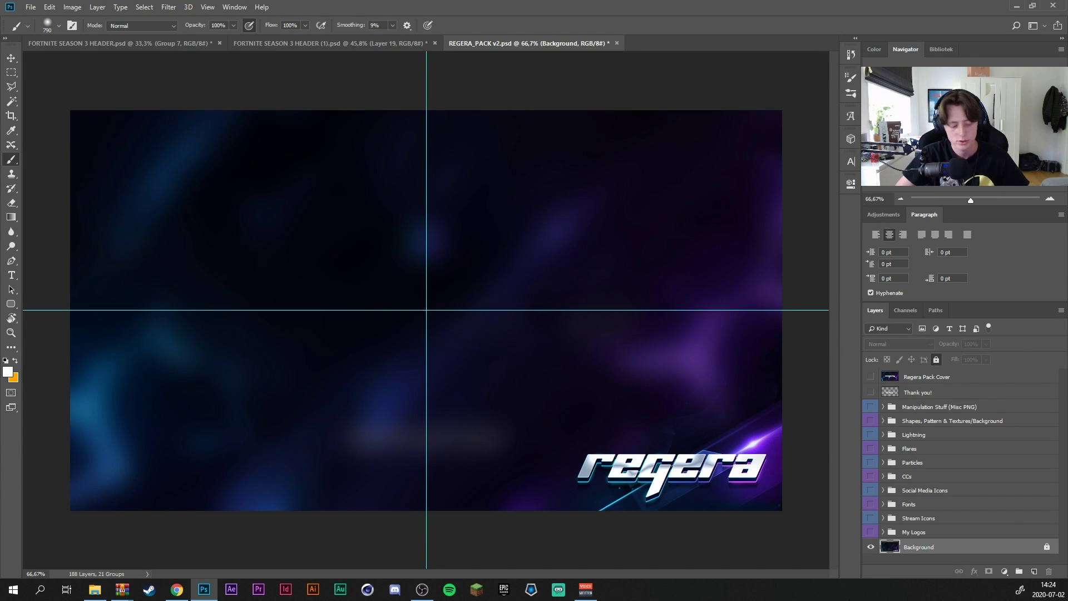
pyautogui.press('v')
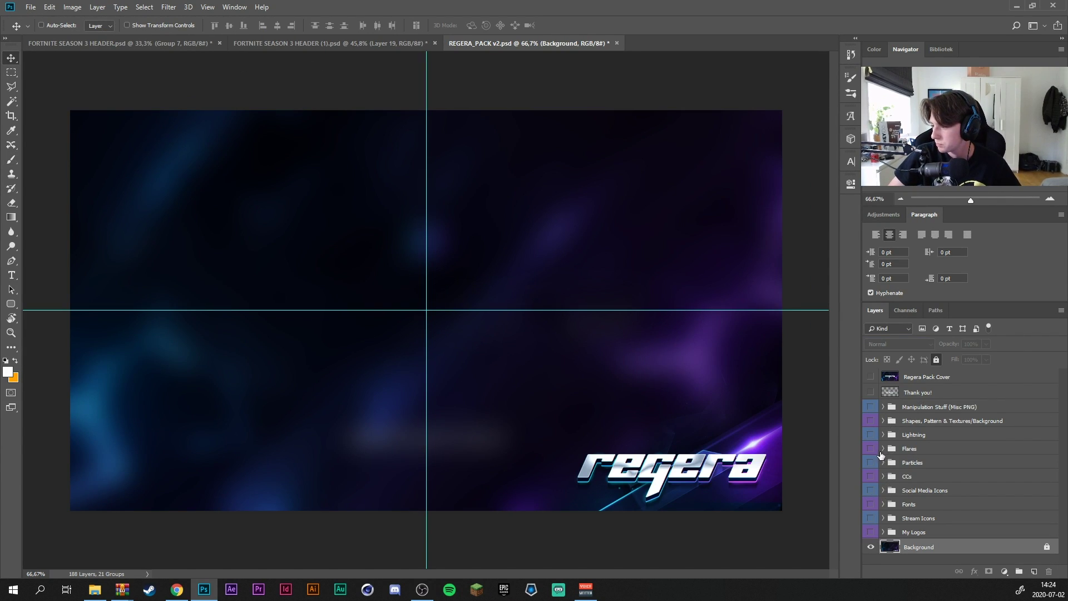
pyautogui.click(883, 449)
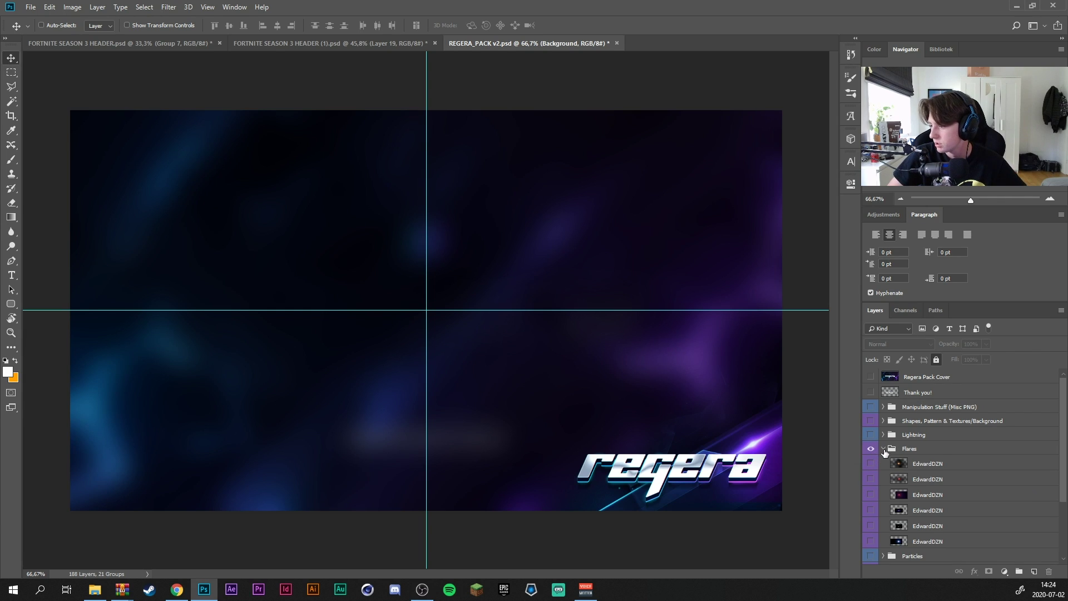
pyautogui.click(872, 465)
pyautogui.click(917, 469)
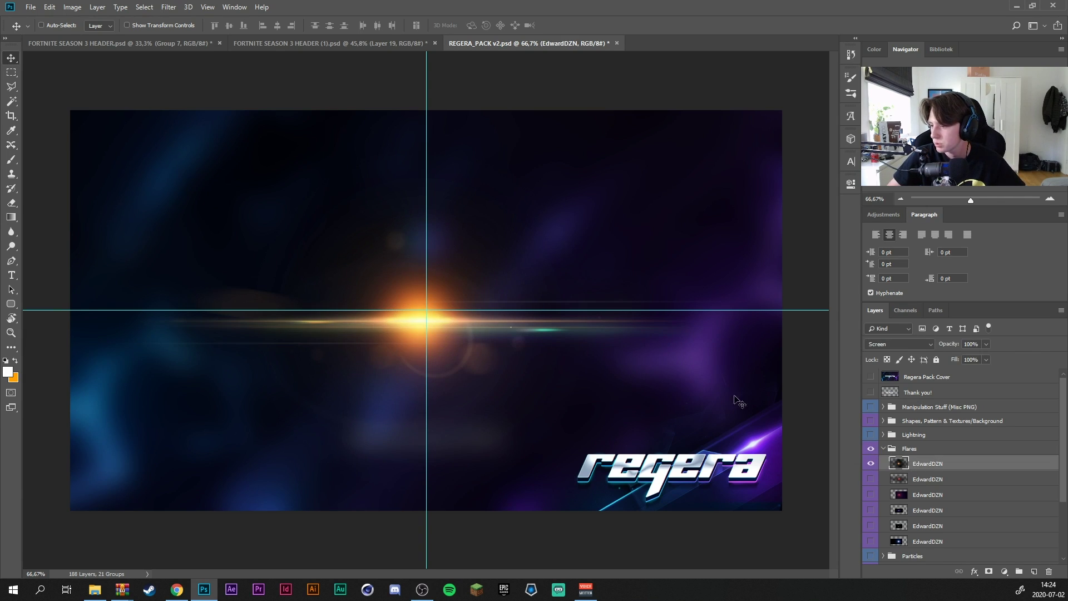
# Bring the orange flare into the FORTNITE SEASON 3 HEADER (1).psd banner, directly above Layer 18, and place it on the golden trident
pyautogui.moveTo(480, 341); pyautogui.dragTo(99, 326)
pyautogui.moveTo(935, 472); pyautogui.dragTo(938, 389)
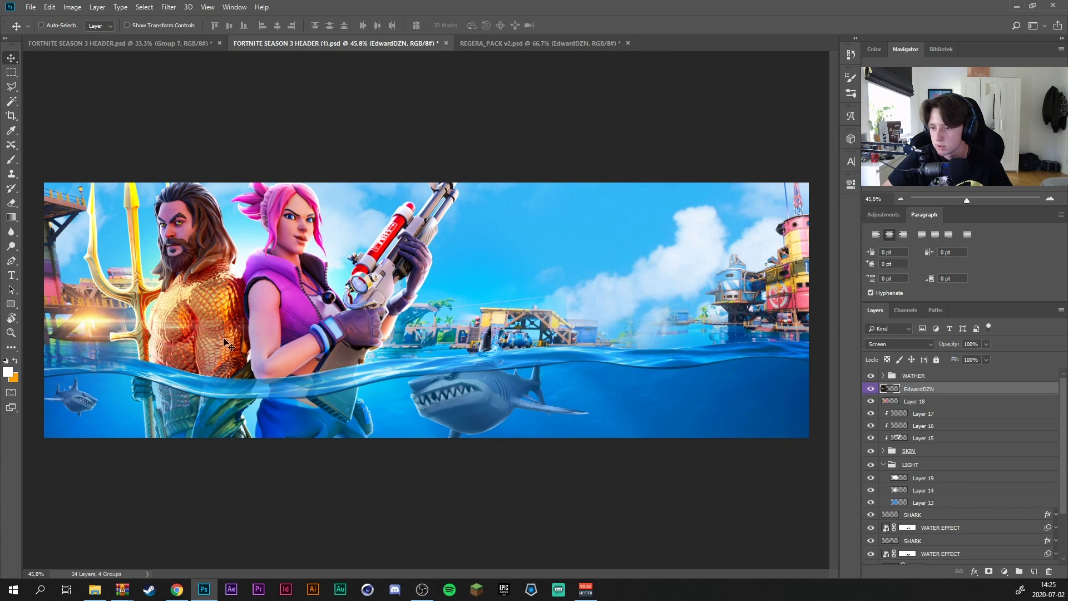
pyautogui.moveTo(89, 335); pyautogui.dragTo(140, 313)
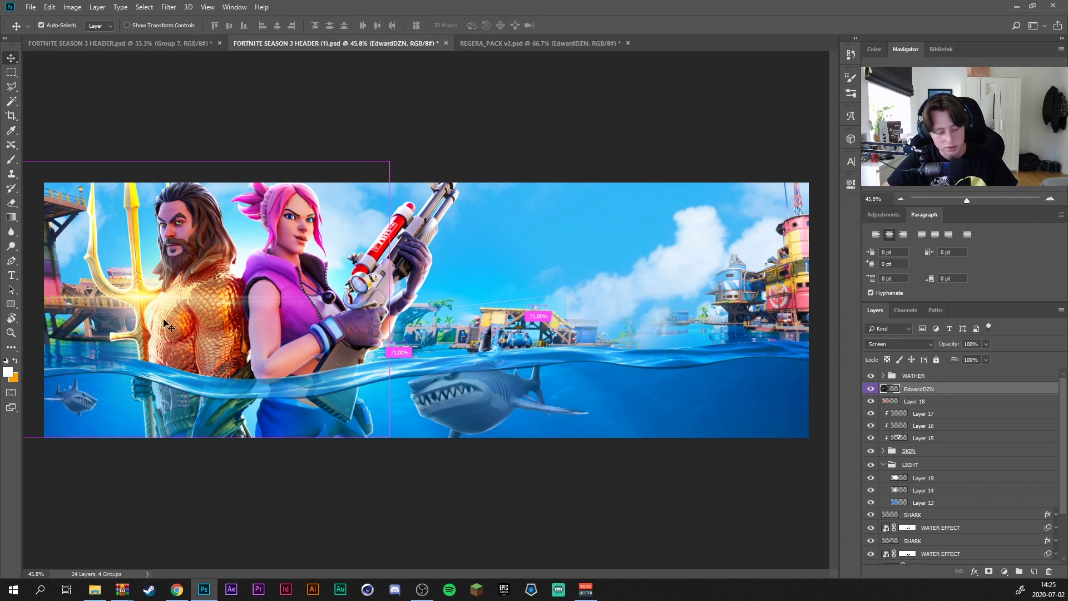
# Rotate the orange flare about 87° so its streak runs along the trident's shaft, and apply the transformation
pyautogui.hotkey('ctrl', 't')
pyautogui.moveTo(334, 119); pyautogui.dragTo(256, 402)
pyautogui.moveTo(206, 372); pyautogui.dragTo(201, 369)
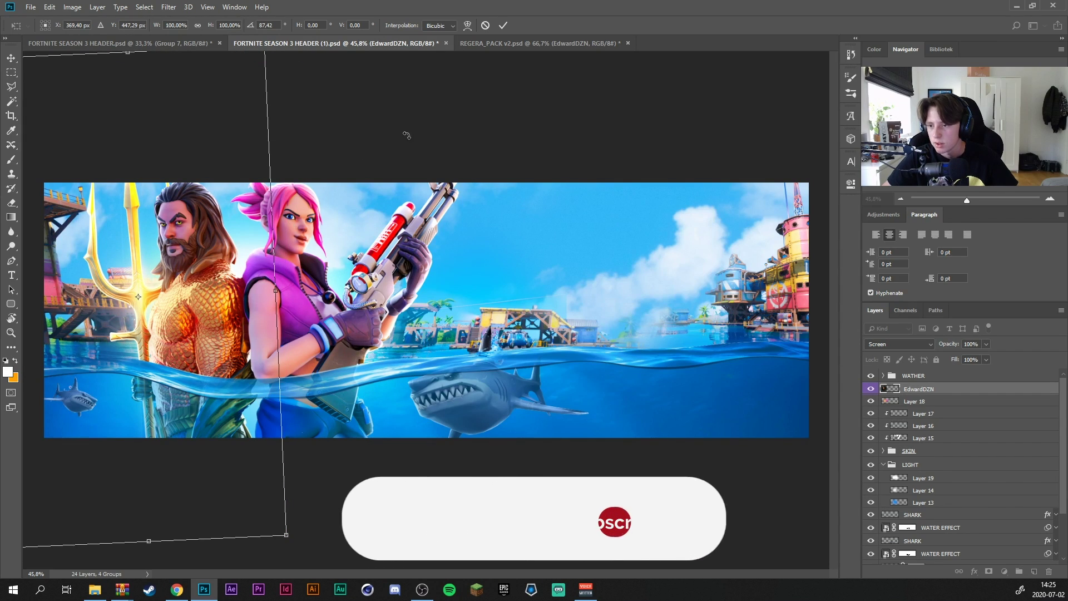
pyautogui.click(503, 25)
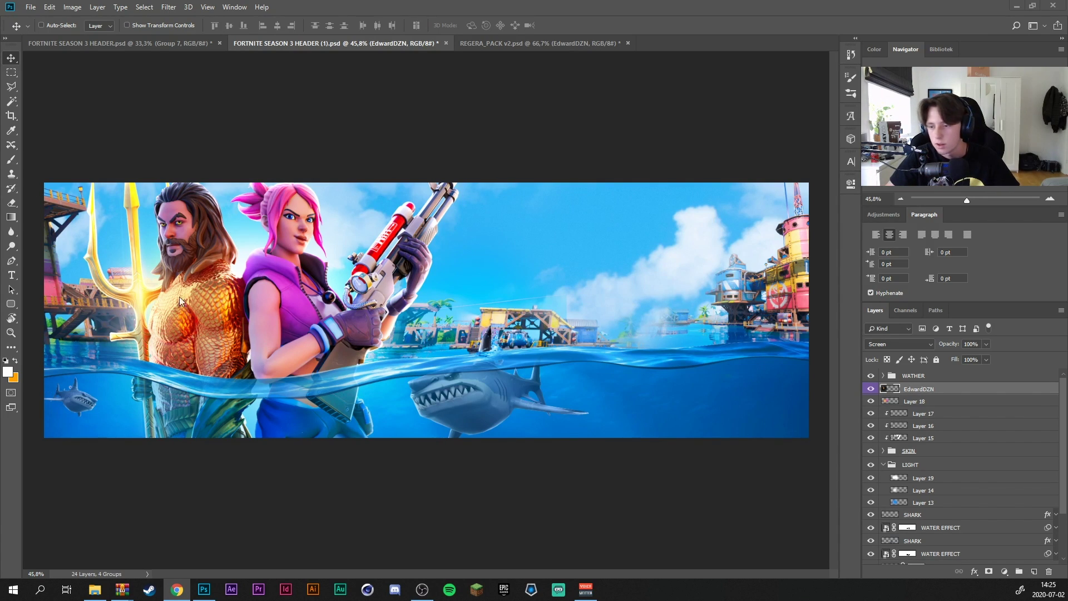
pyautogui.click(150, 298)
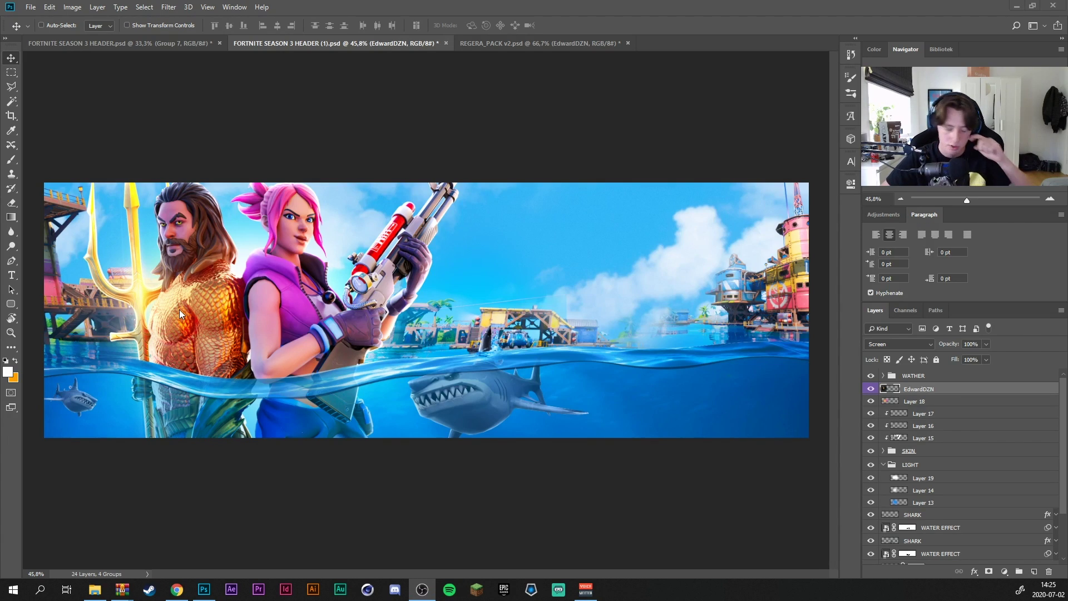
# Return to REGERA_PACK v2.psd, hide the orange flare and preview the other flares in the Flares group one at a time
pyautogui.click(562, 43)
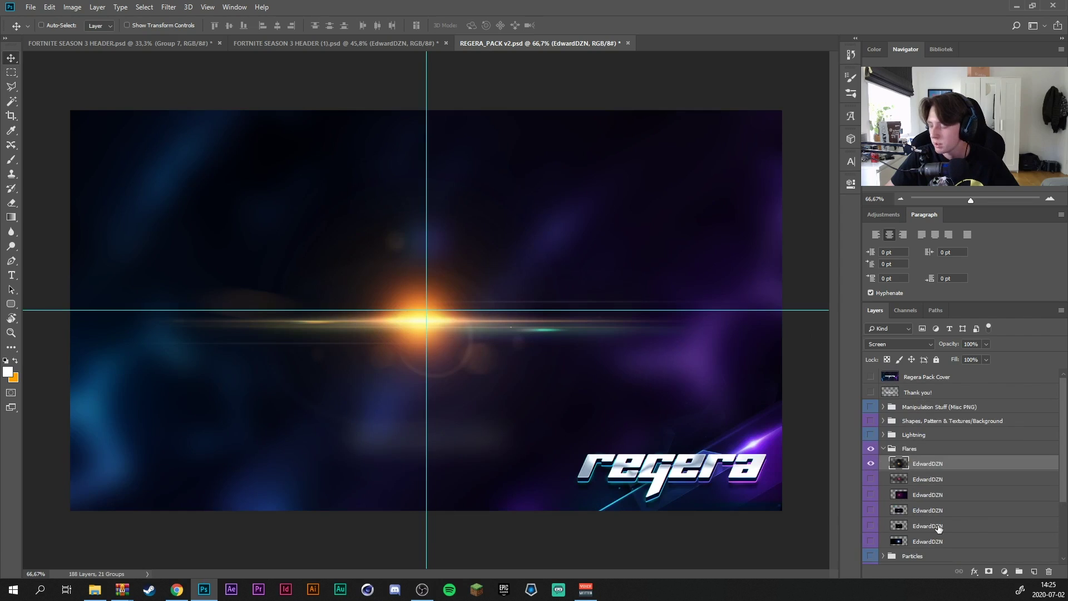
pyautogui.click(871, 463)
pyautogui.click(870, 479)
pyautogui.click(871, 479)
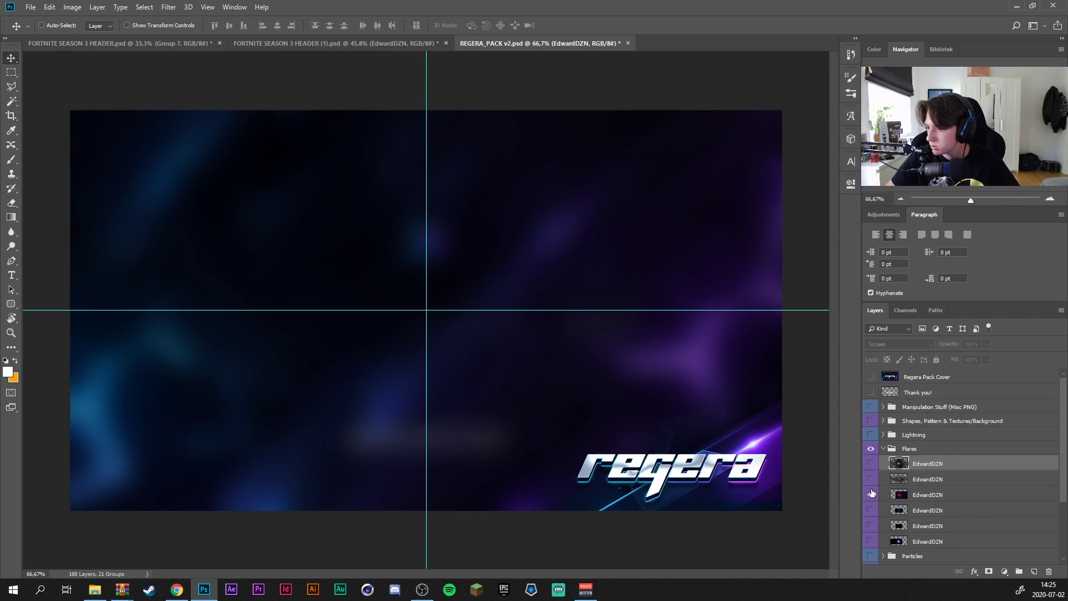
pyautogui.click(871, 494)
pyautogui.click(871, 494)
pyautogui.click(872, 526)
pyautogui.click(871, 526)
pyautogui.click(872, 541)
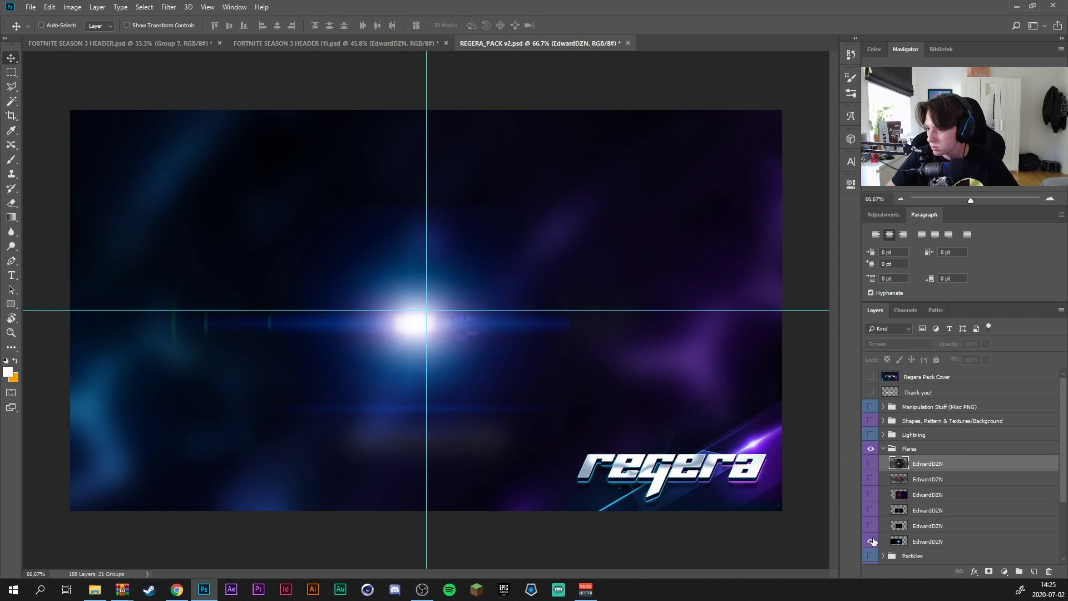
pyautogui.click(871, 542)
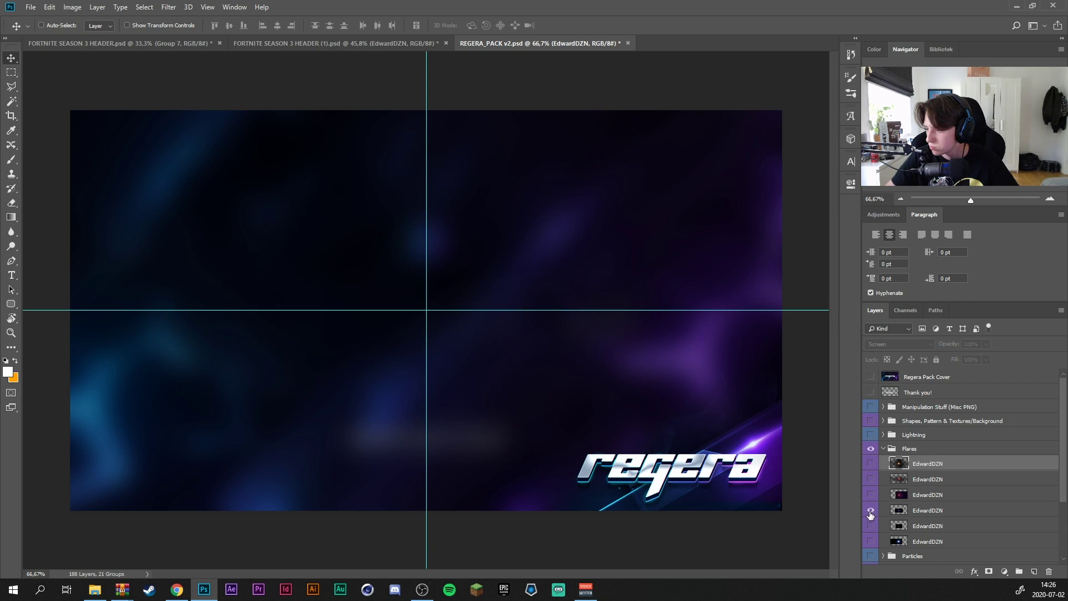
pyautogui.click(871, 510)
pyautogui.click(871, 511)
pyautogui.click(871, 494)
pyautogui.click(872, 494)
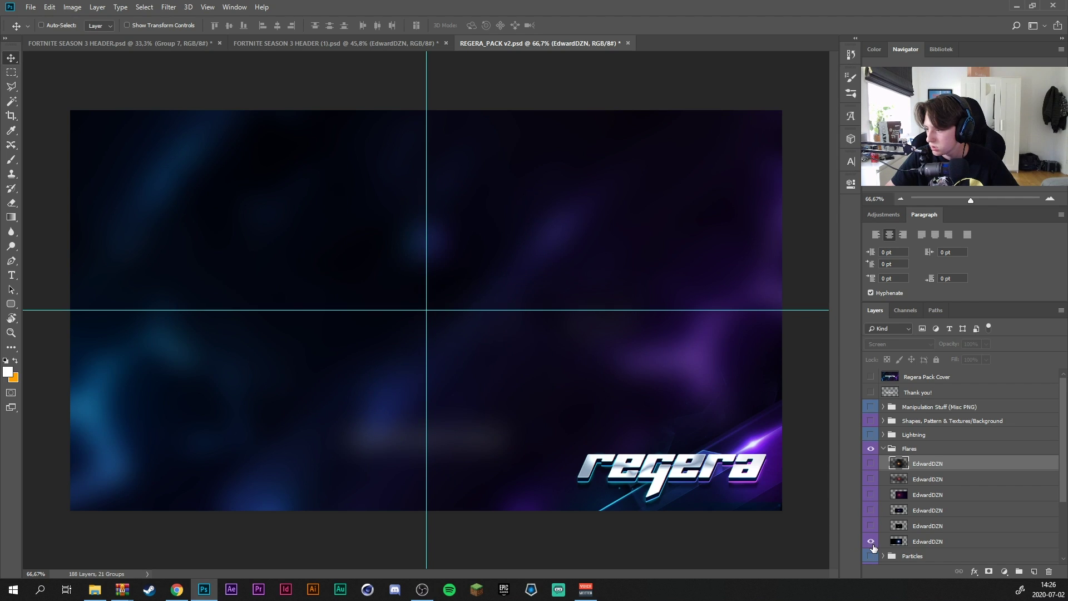
# Bring the blue-white flare into the banner above the orange flare, then position and transform it over the woman's gun
pyautogui.click(871, 541)
pyautogui.click(935, 541)
pyautogui.moveTo(456, 339); pyautogui.dragTo(431, 178)
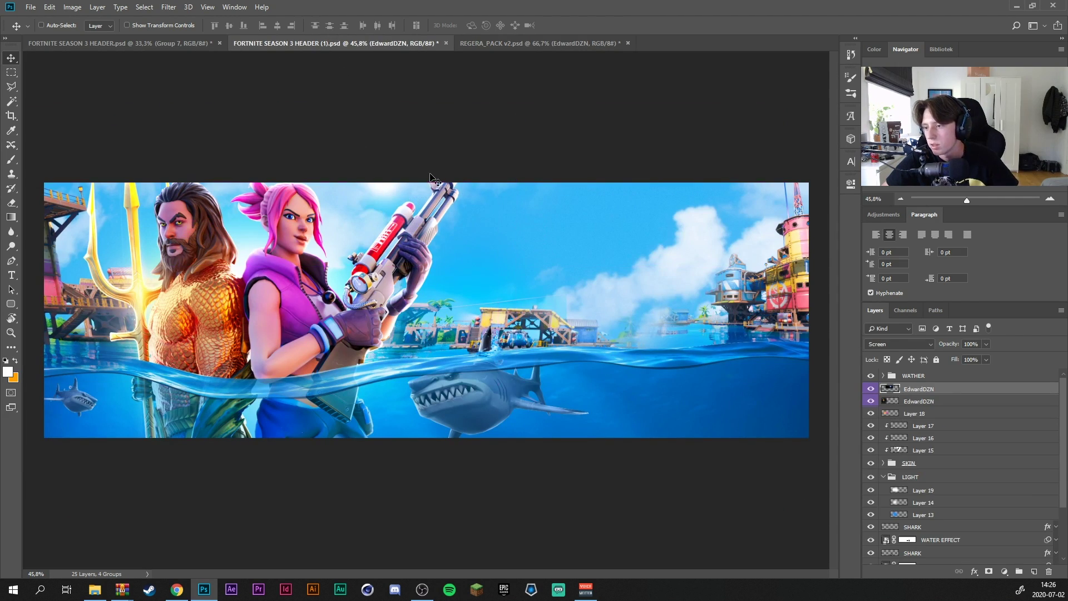
pyautogui.hotkey('ctrl', 't')
pyautogui.moveTo(492, 264); pyautogui.dragTo(448, 239)
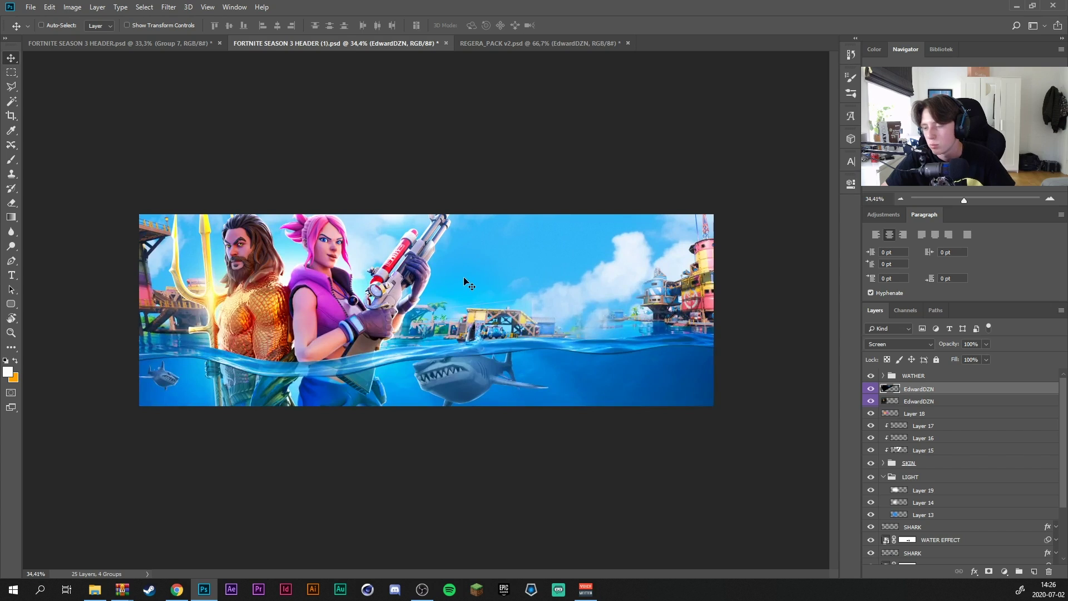
# Toggle the visibility of the two SHARK layers to identify which one holds the large shark
pyautogui.moveTo(465, 277); pyautogui.dragTo(464, 277)
pyautogui.scroll(2, 464, 277)
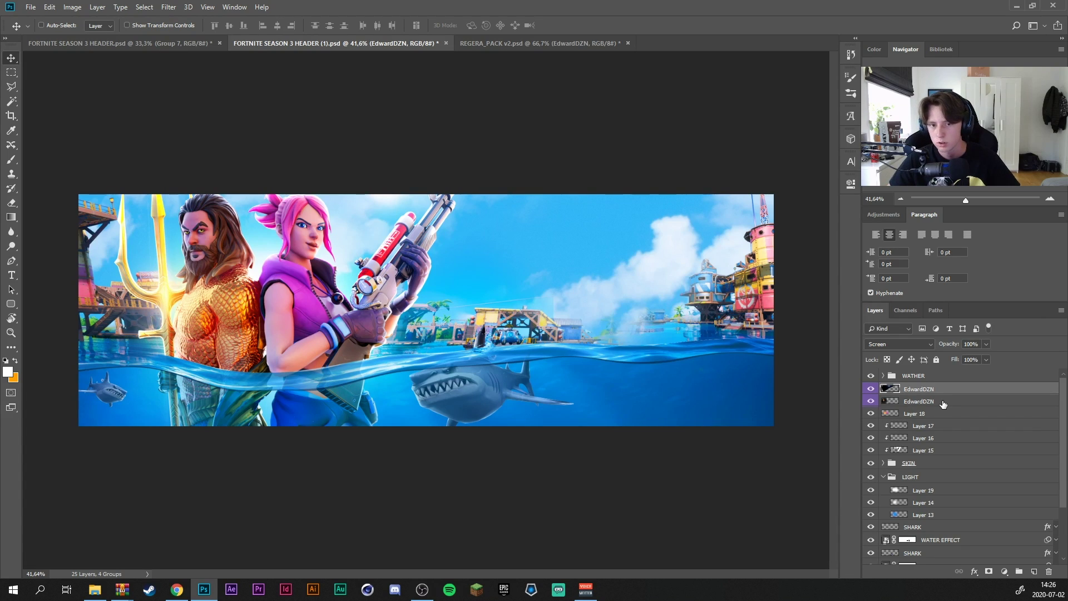
pyautogui.scroll(-3, 943, 404)
pyautogui.click(908, 458)
pyautogui.click(908, 470)
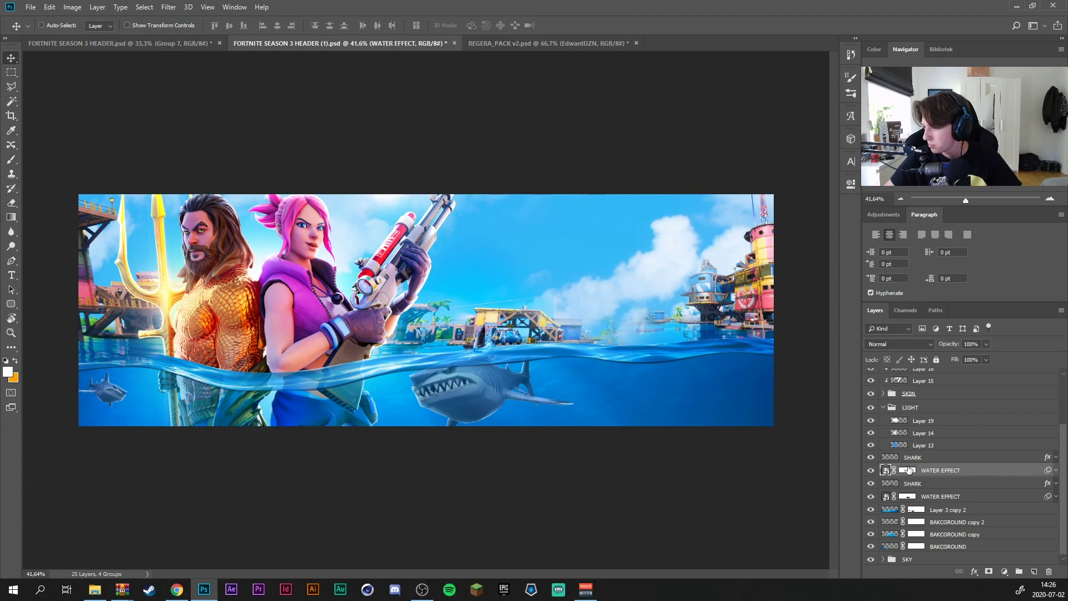
pyautogui.click(872, 458)
pyautogui.click(869, 484)
pyautogui.click(869, 484)
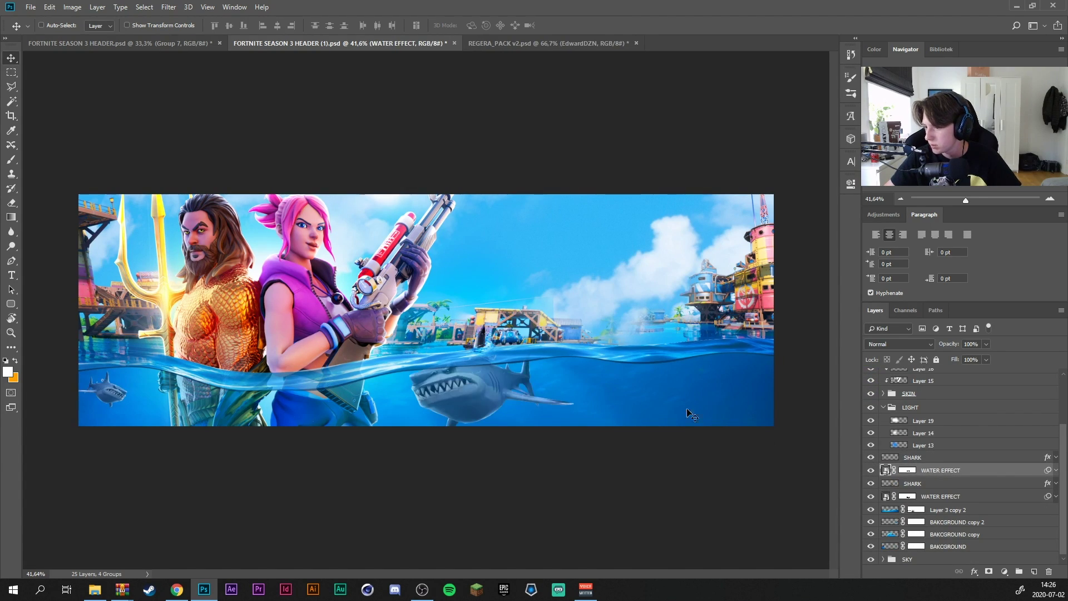
# Add a Curves adjustment layer above the lower SHARK layer and clip it to that layer
pyautogui.click(924, 485)
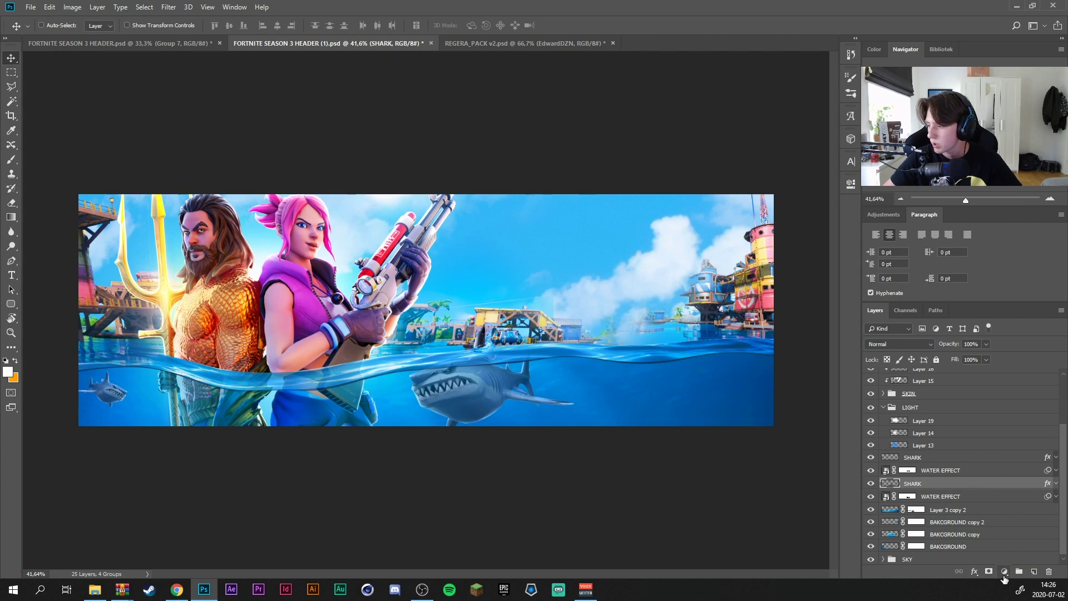
pyautogui.click(1004, 571)
pyautogui.click(1013, 434)
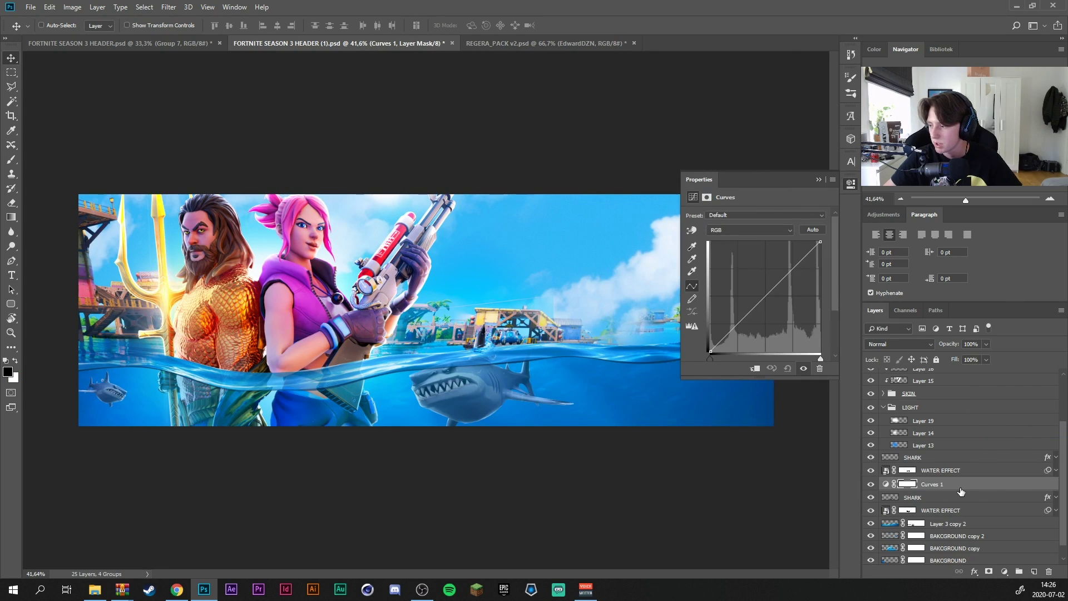
pyautogui.rightClick(970, 488)
pyautogui.click(981, 230)
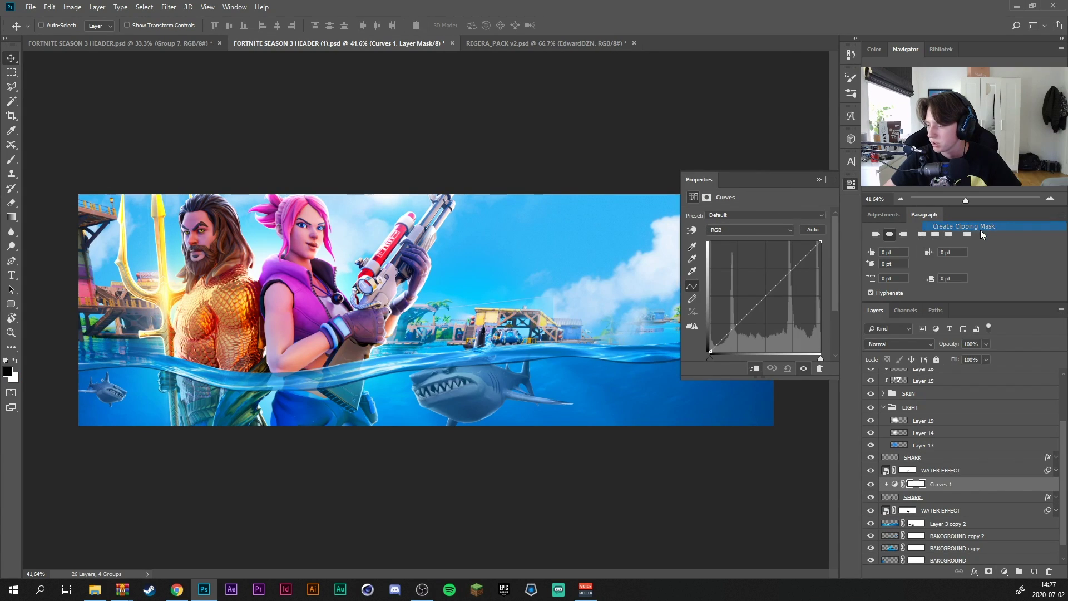
# Shape the RGB curve into an S with darker shadows and brighter highlights, and compare the large shark with and without it
pyautogui.moveTo(732, 328); pyautogui.dragTo(735, 333)
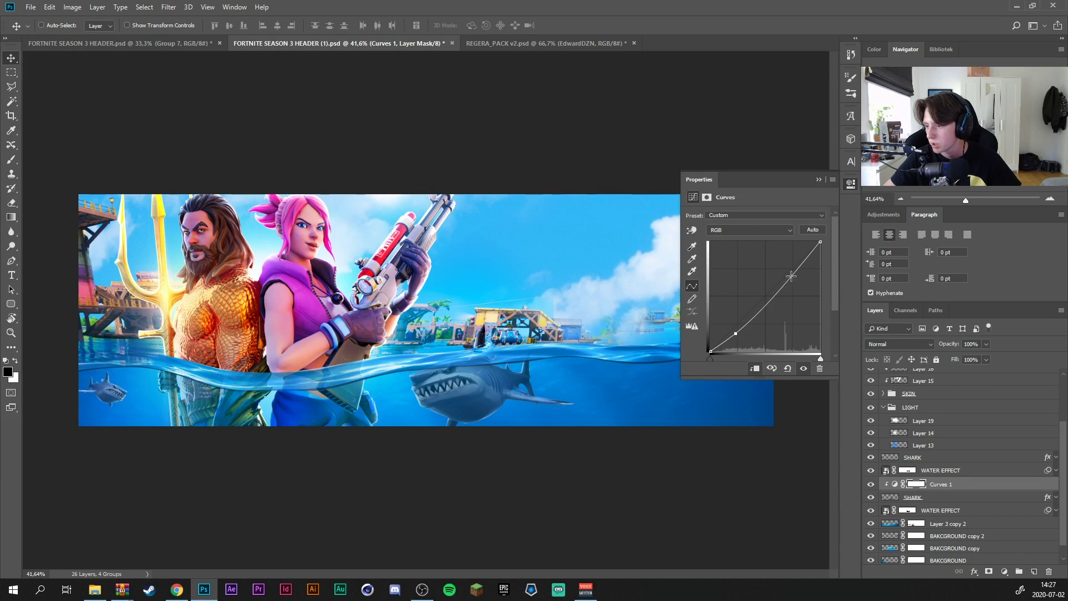
pyautogui.moveTo(791, 276); pyautogui.dragTo(787, 258)
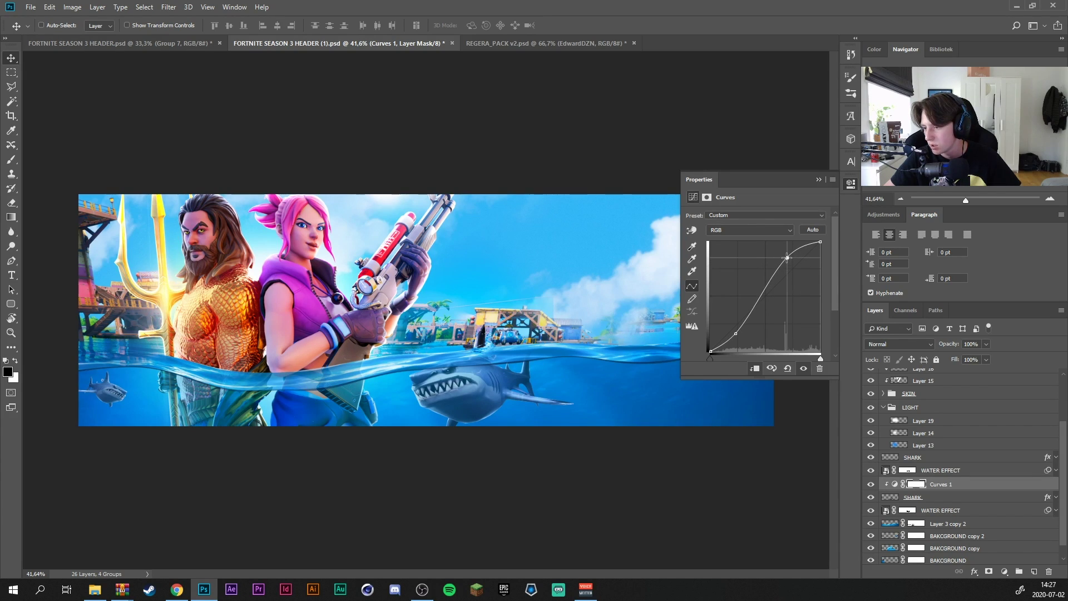
pyautogui.click(818, 180)
pyautogui.click(872, 497)
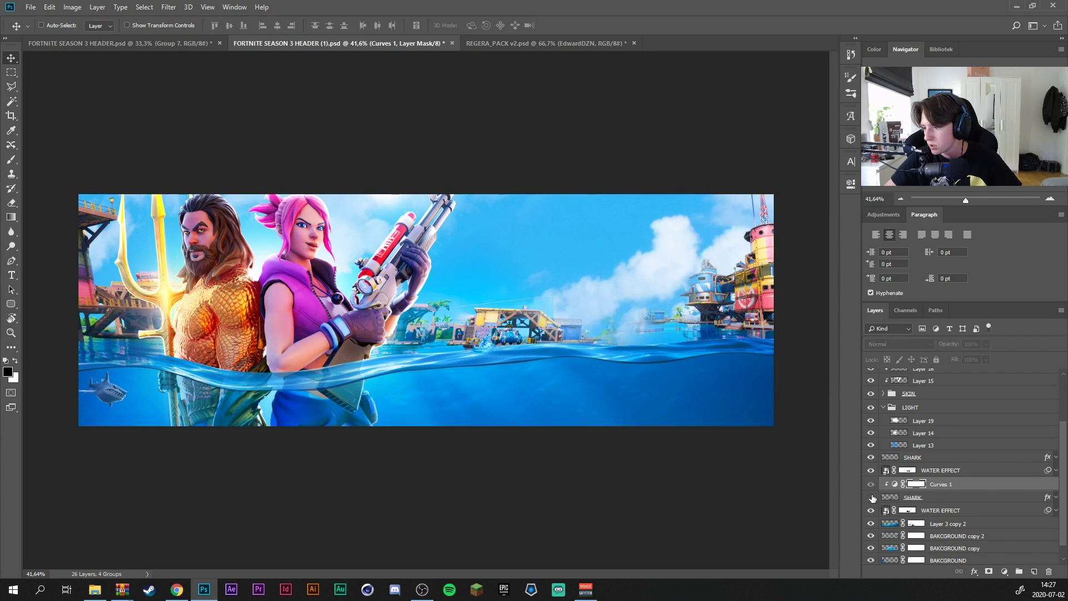
pyautogui.click(872, 496)
pyautogui.click(872, 489)
pyautogui.click(871, 490)
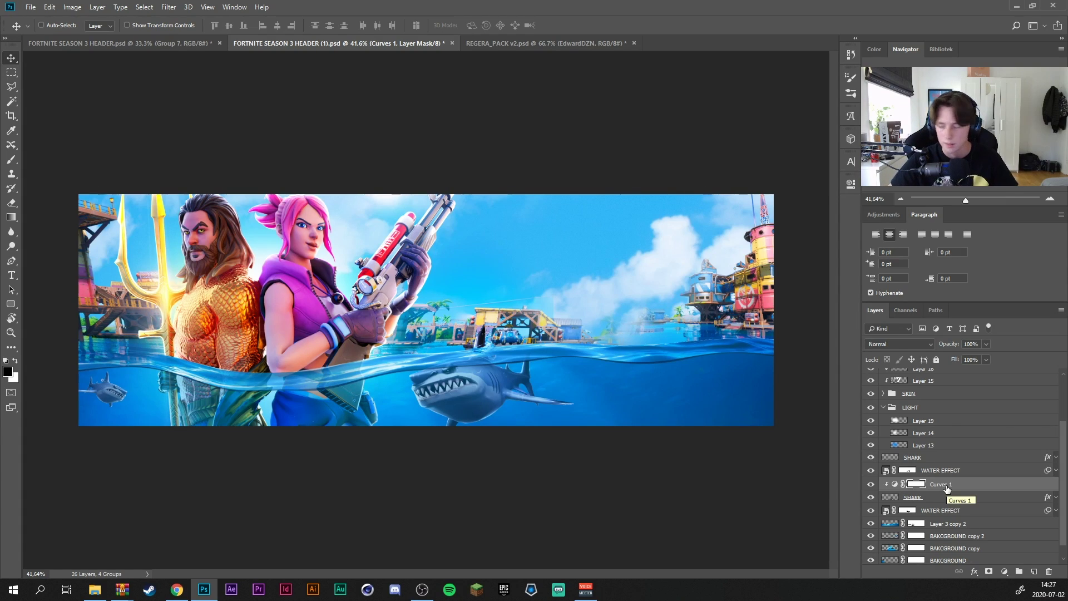
# Check what Layer 3 copy 2 contains, add a new layer above it and clip it to Layer 3 copy 2
pyautogui.click(871, 524)
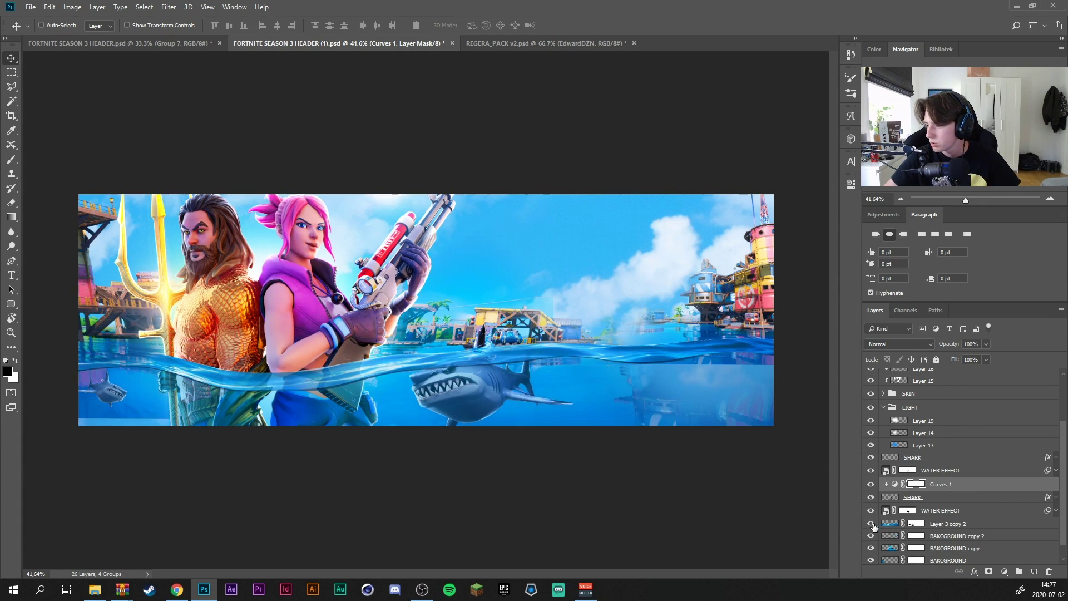
pyautogui.click(871, 523)
pyautogui.click(871, 524)
pyautogui.click(871, 524)
pyautogui.click(957, 524)
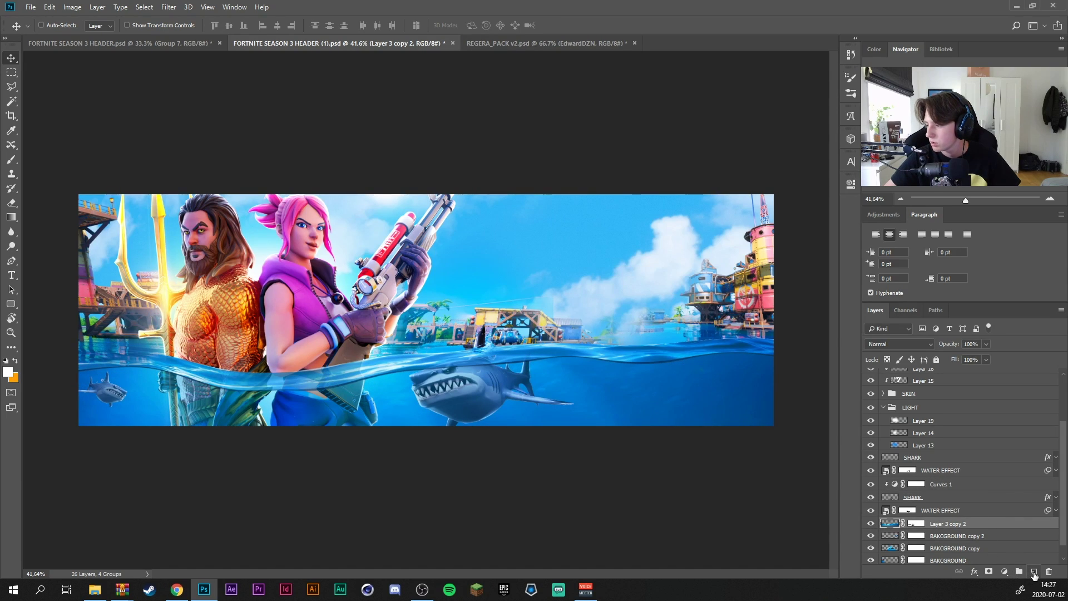
pyautogui.click(1034, 573)
pyautogui.rightClick(965, 524)
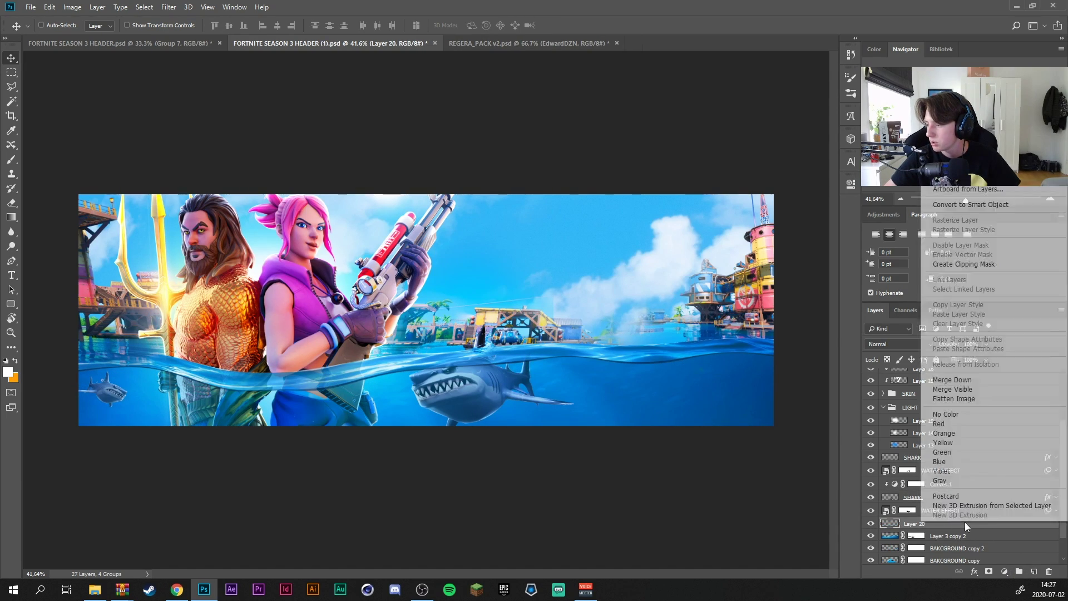
pyautogui.click(969, 264)
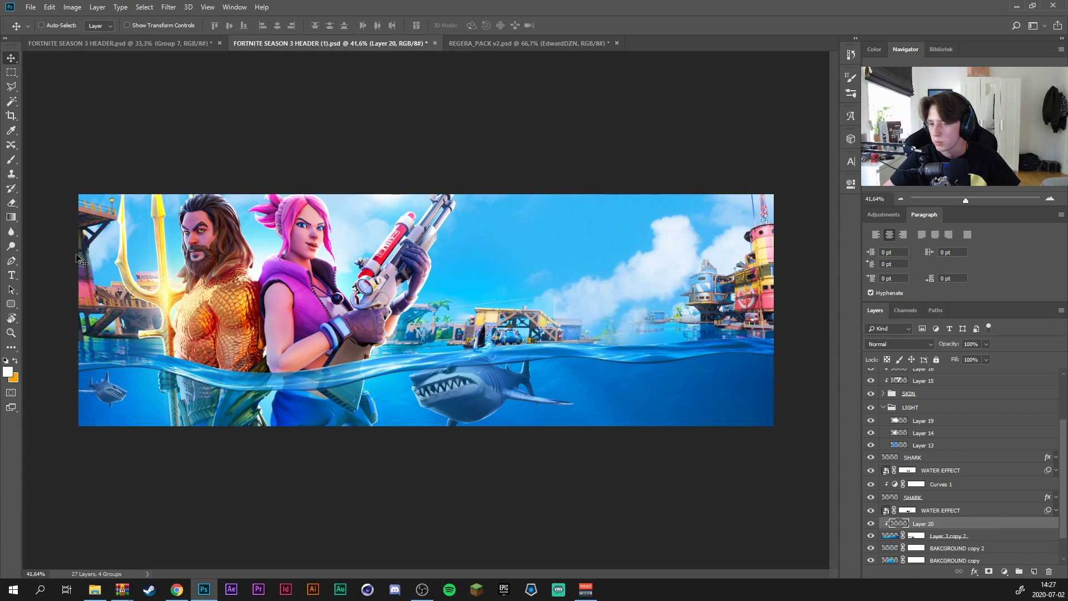
# Choose the Brush tool and set the foreground colour to dark blue 04223c, based on a colour sampled from the water
pyautogui.click(11, 159)
pyautogui.click(8, 372)
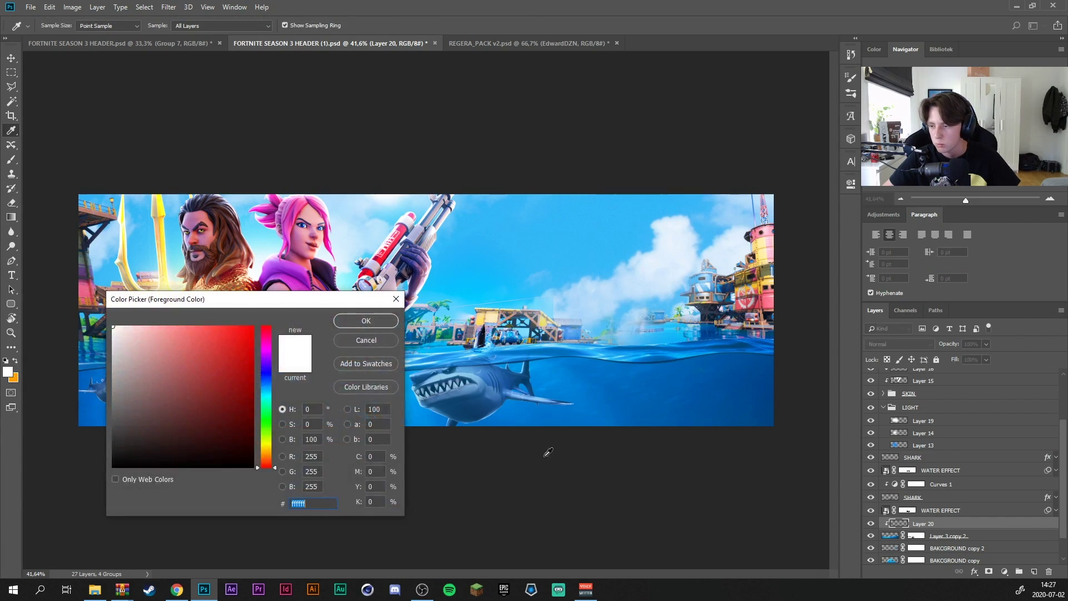
pyautogui.click(617, 392)
pyautogui.click(245, 432)
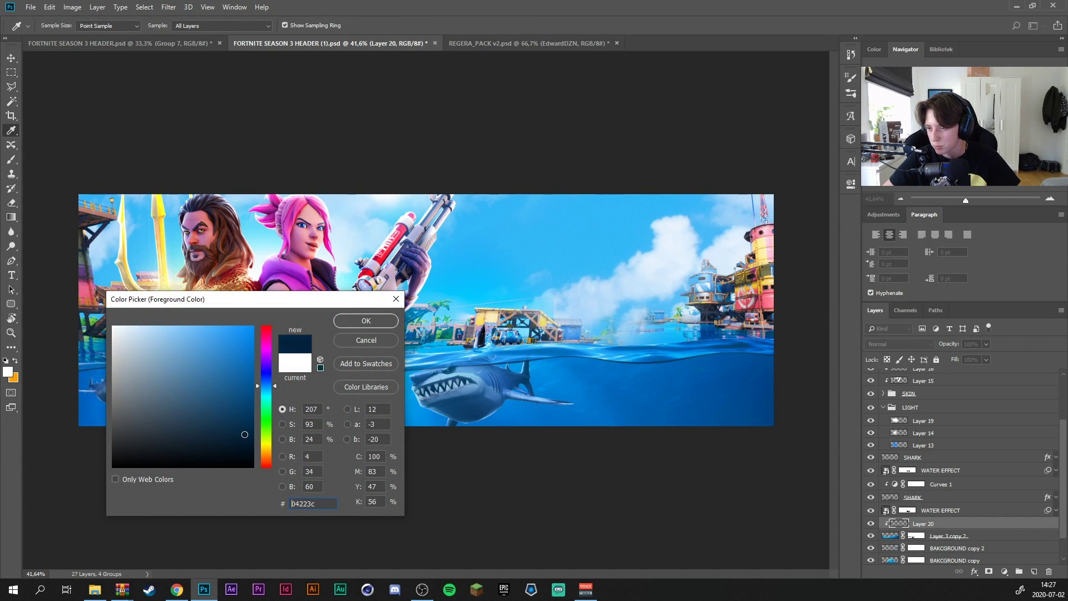
pyautogui.click(366, 321)
# Enlarge the soft brush to 1386 px and try a dab of dark blue over the water's lower-right corner
pyautogui.scroll(-3, 328, 342)
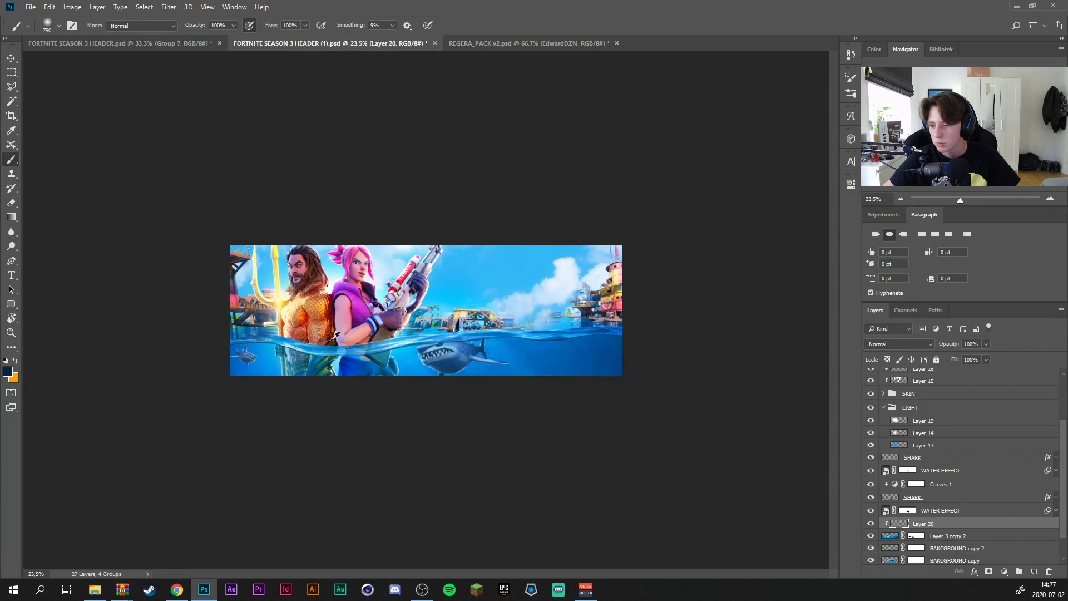
pyautogui.moveTo(328, 342); pyautogui.dragTo(369, 351)
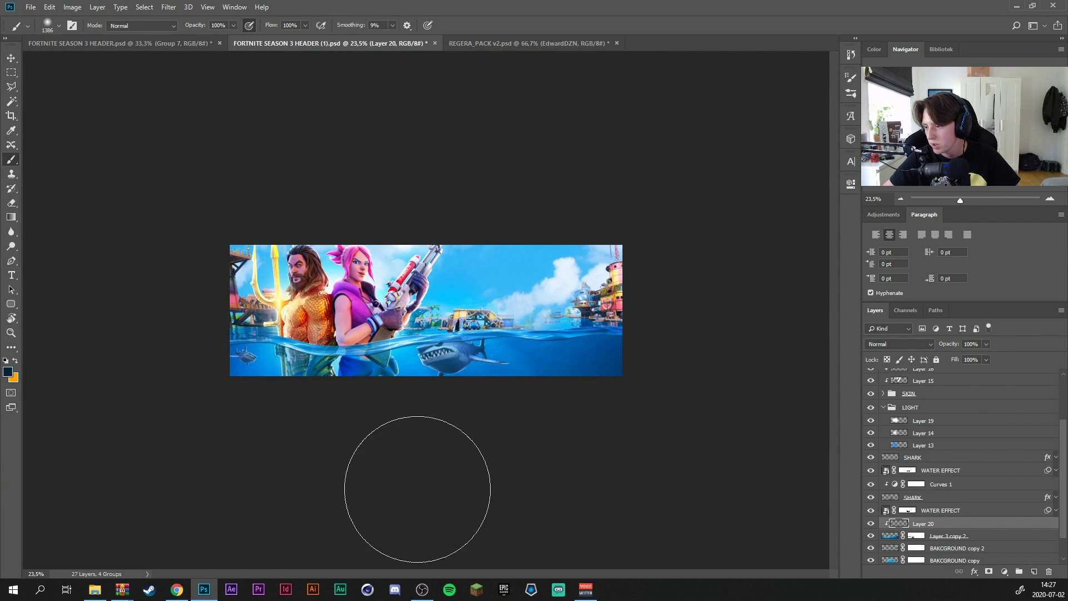
pyautogui.click(642, 417)
pyautogui.hotkey('ctrl', 'z')
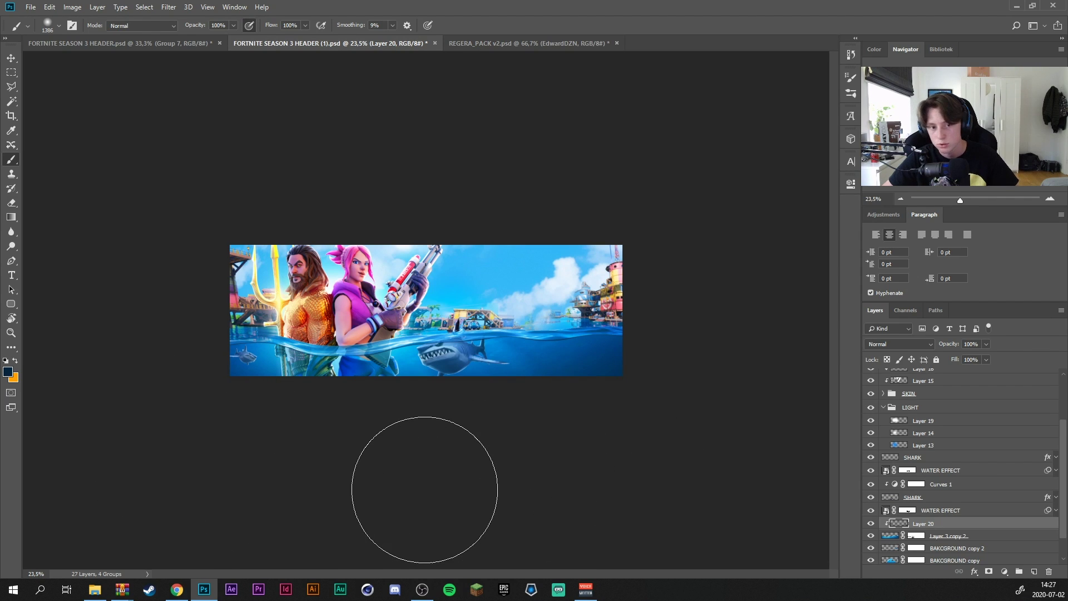
# Set the blending mode of Layer 20 to Hard Light and glance at the FORTNITE SEASON 3 HEADER.psd document for comparison
pyautogui.keyDown('alt'); pyautogui.scroll(3, 389, 372); pyautogui.keyUp('alt')
pyautogui.scroll(1, 389, 372)
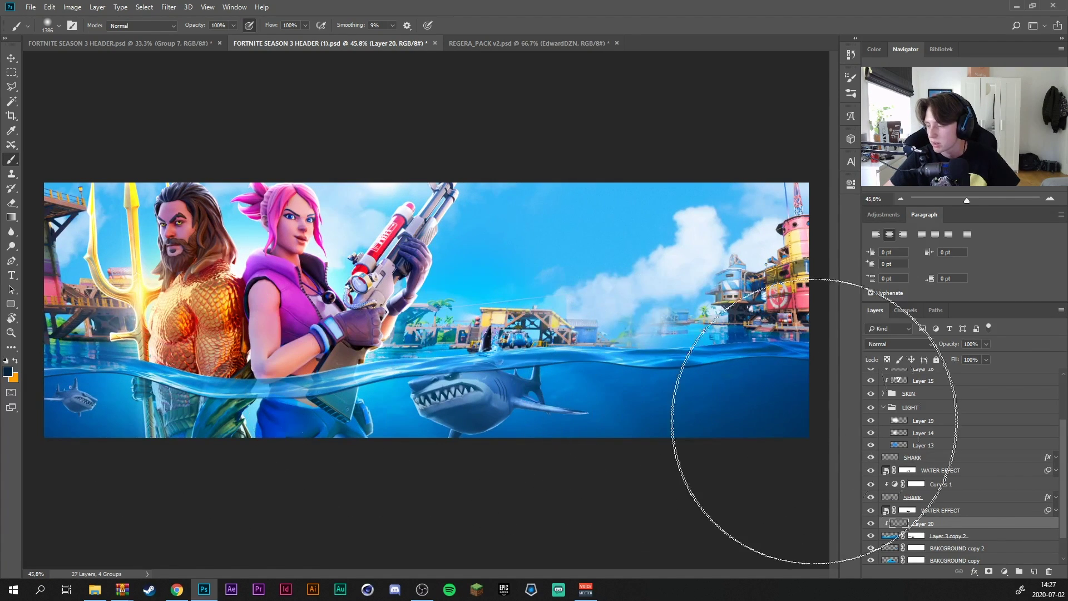
pyautogui.click(899, 342)
pyautogui.click(891, 216)
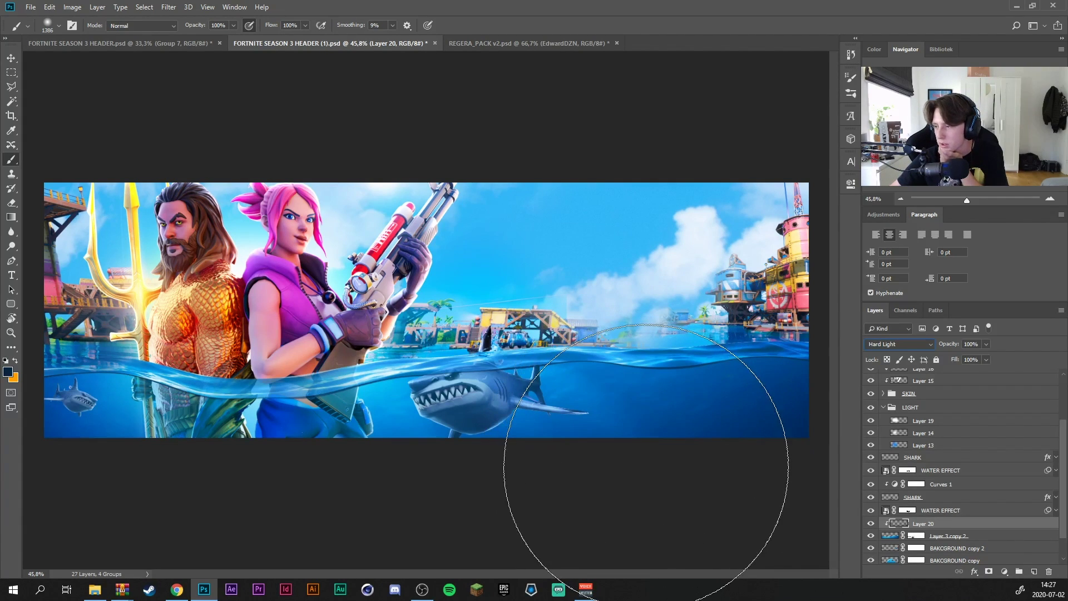
pyautogui.click(187, 43)
pyautogui.click(297, 45)
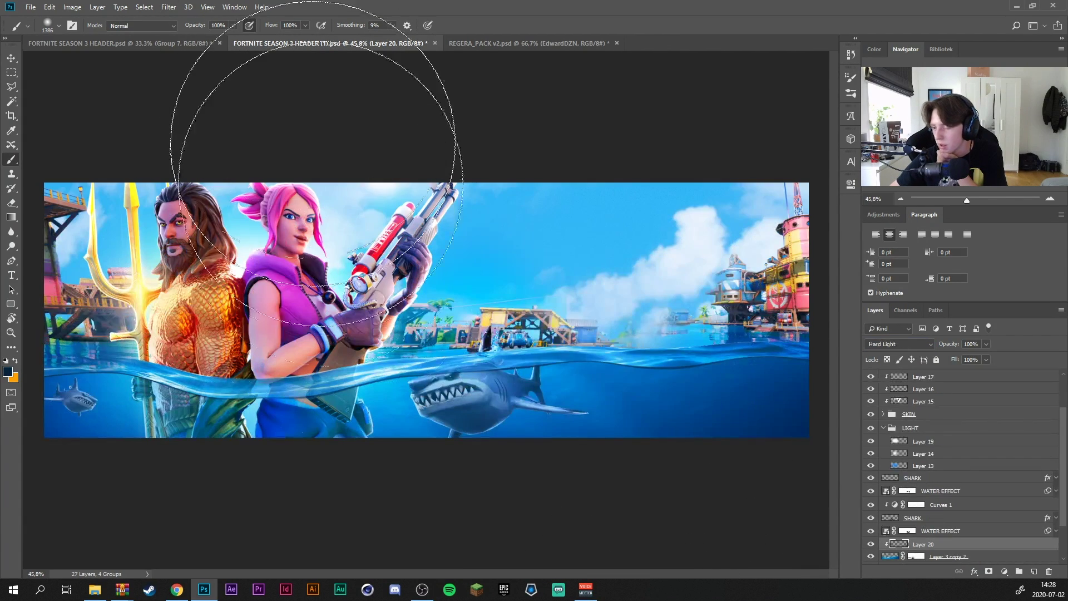
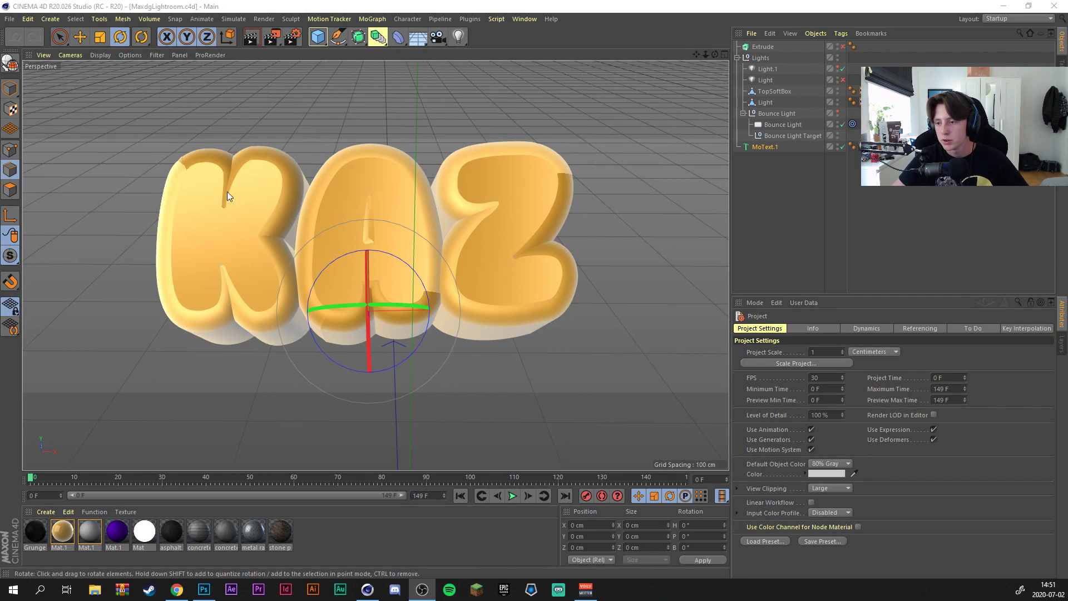
# In Cinema 4D, select the KAZ MoText, review its object, cap, basic and coordinate settings, and return to the Photoshop banner
pyautogui.click(229, 207)
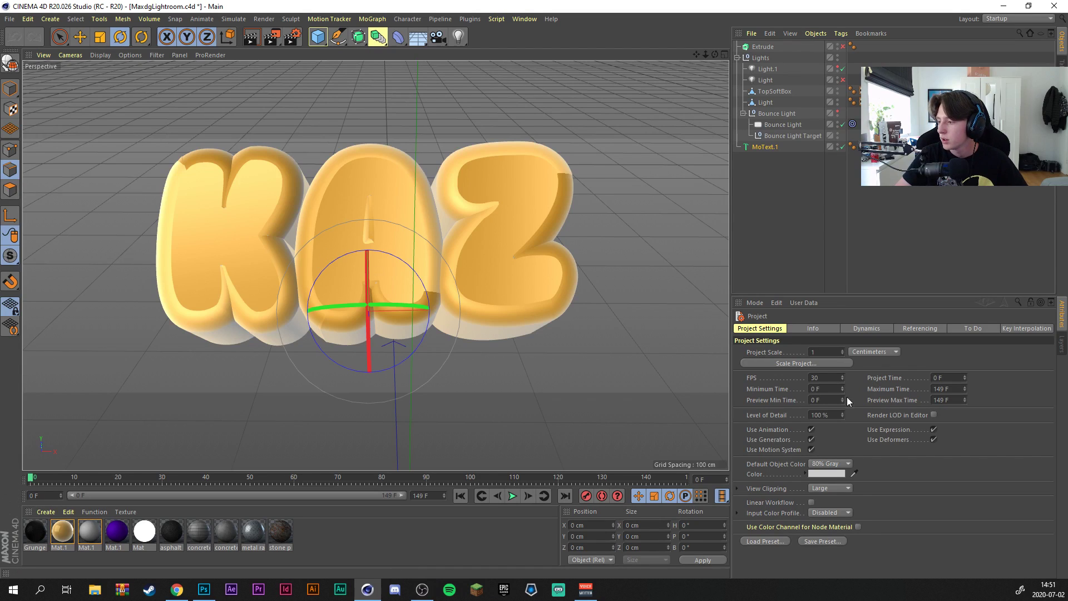
pyautogui.click(497, 246)
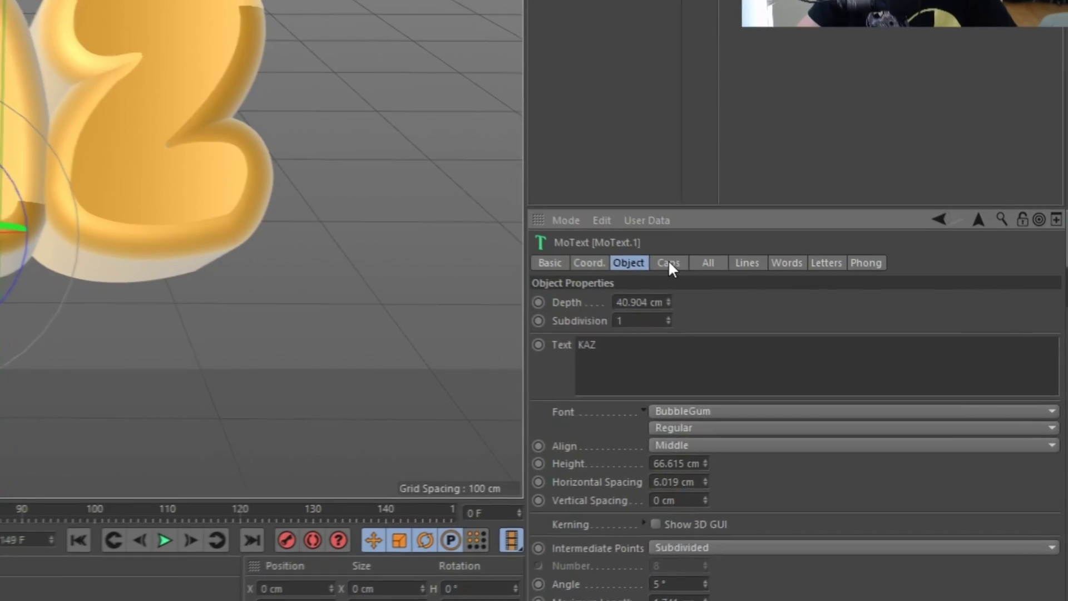
pyautogui.click(818, 329)
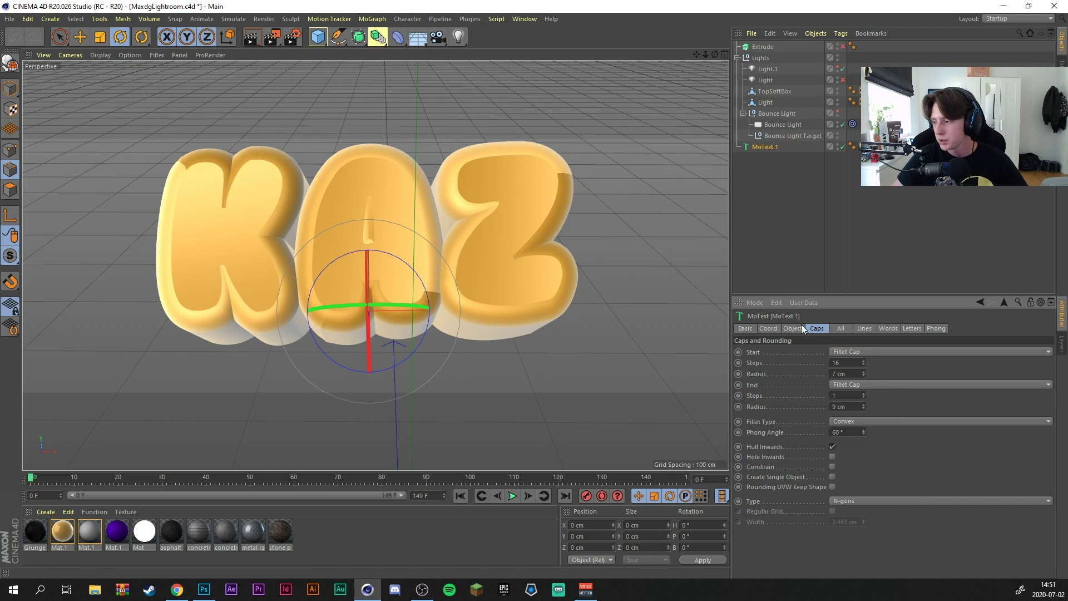
pyautogui.click(748, 329)
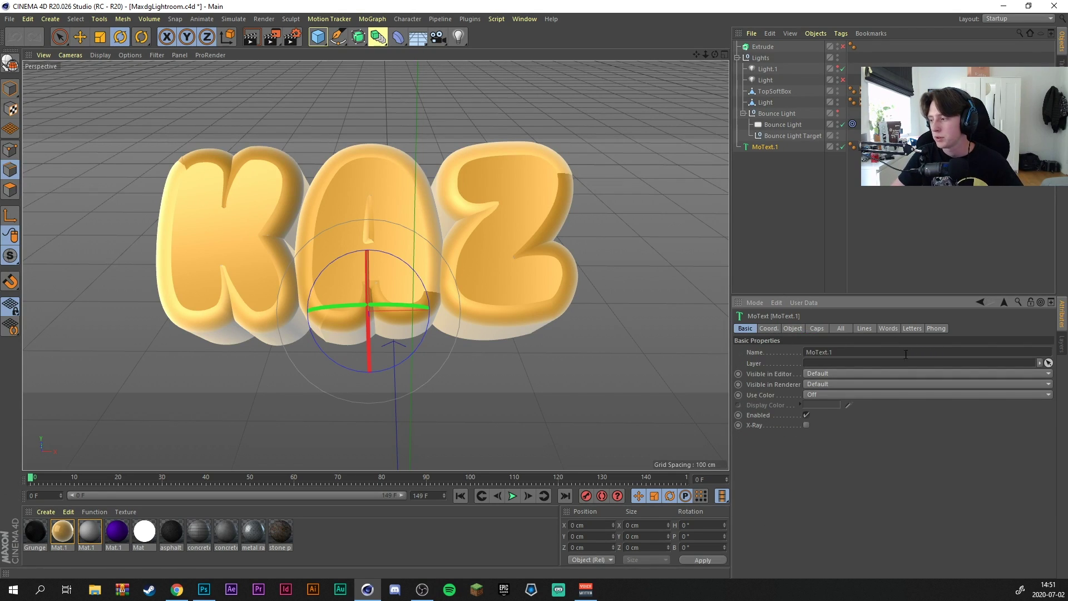
pyautogui.click(774, 328)
pyautogui.click(791, 329)
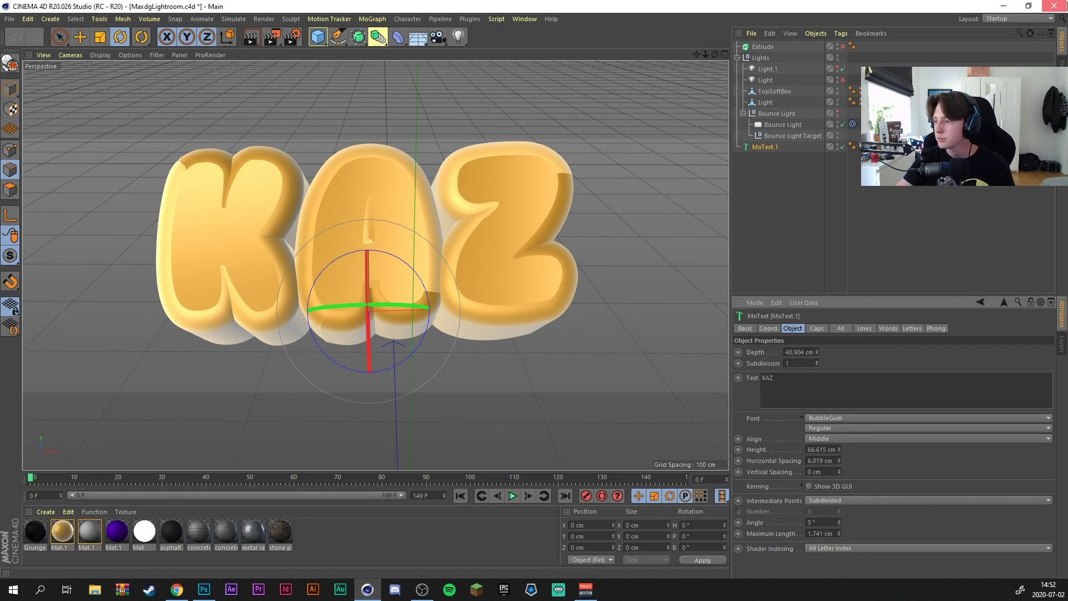
pyautogui.click(1054, 6)
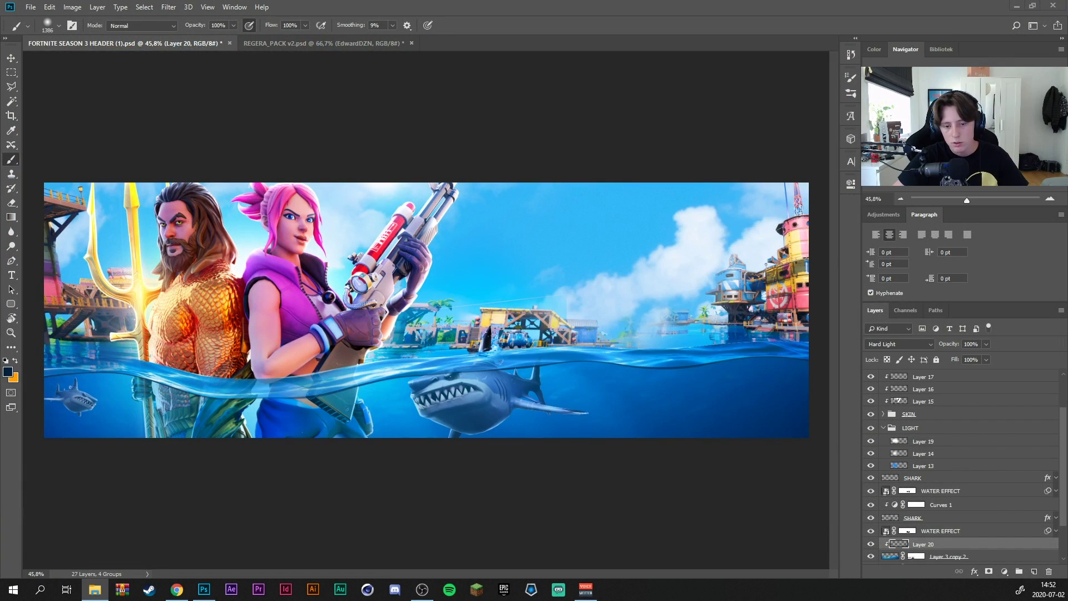
# Place the kazii text render into the banner, move it over the sky beside the woman and enlarge it to fill that area
pyautogui.moveTo(419, 397); pyautogui.dragTo(529, 281)
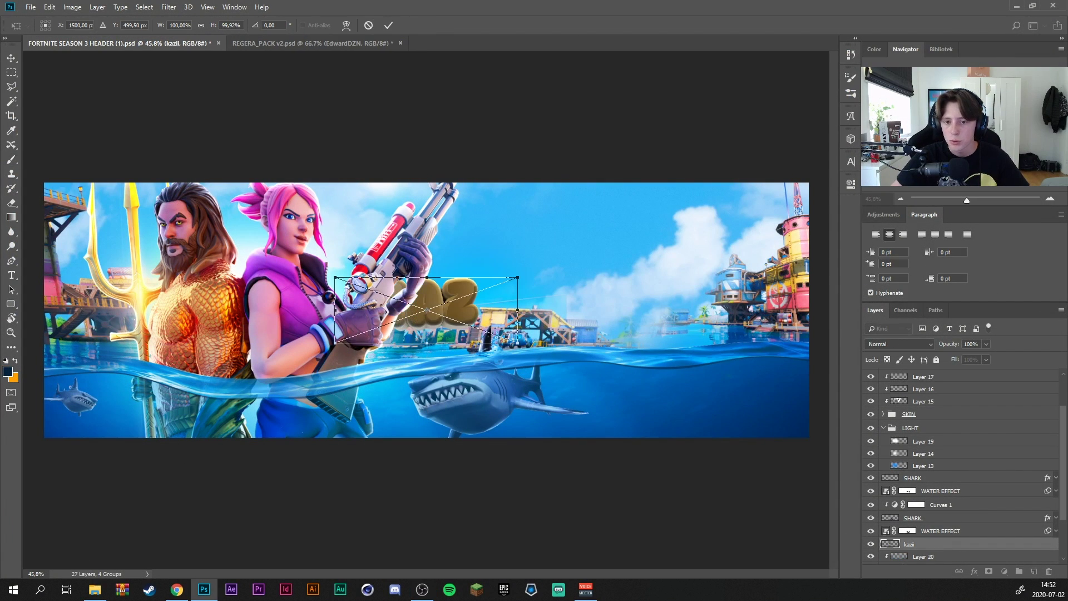
pyautogui.moveTo(436, 318); pyautogui.dragTo(563, 301)
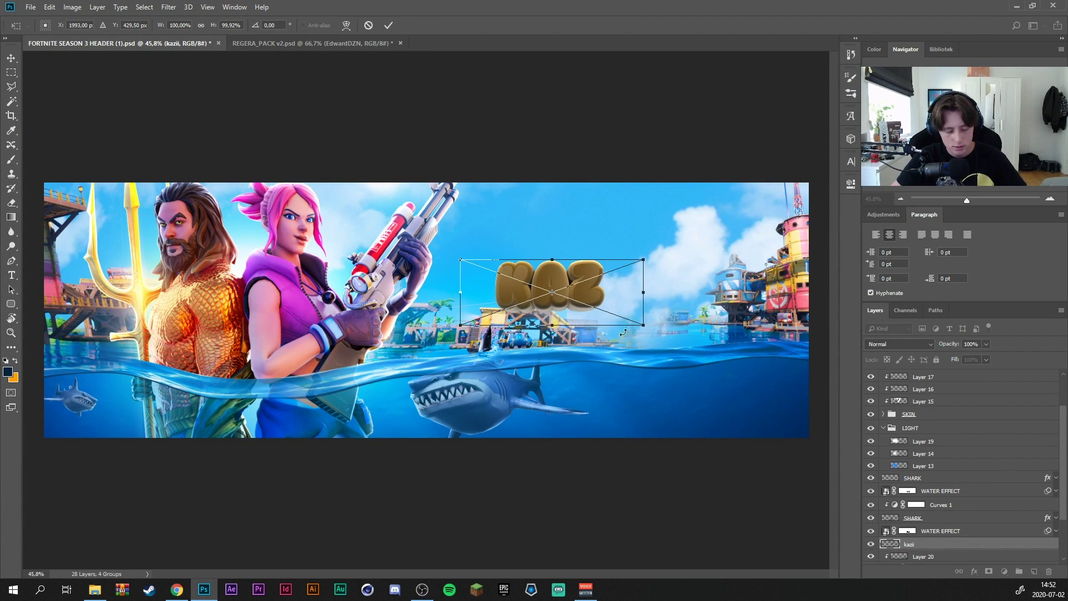
pyautogui.moveTo(647, 325)
pyautogui.mouseDown()
pyautogui.moveTo(870, 405)
pyautogui.moveTo(863, 428)
pyautogui.mouseUp()
pyautogui.press('Return')
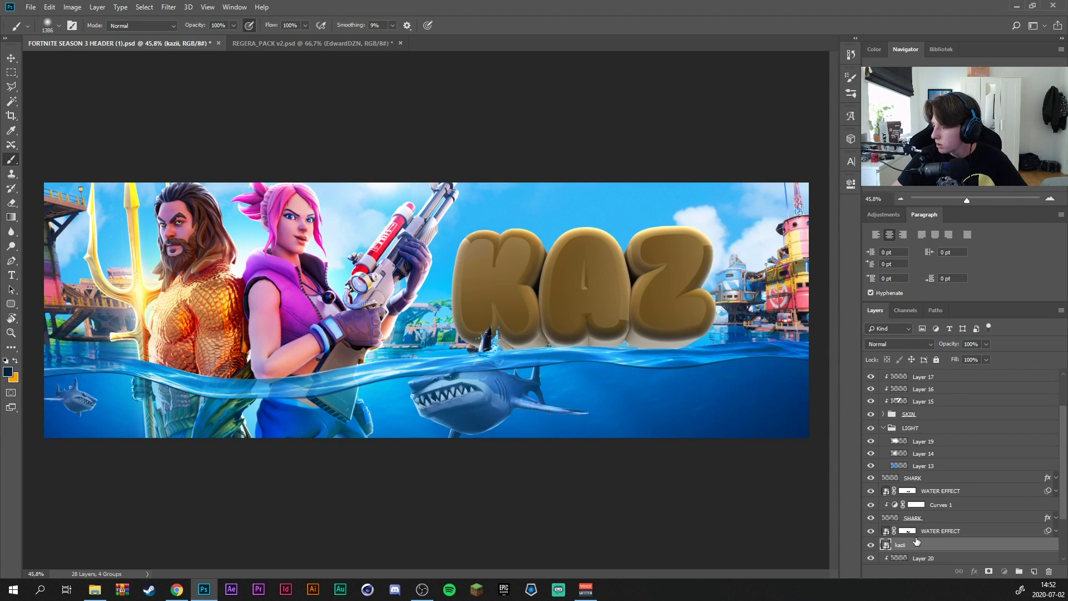
# Move the kazii layer directly below the WATHER group and lower the KAZ text so its base dips into the water
pyautogui.press('b')
pyautogui.moveTo(935, 345); pyautogui.dragTo(935, 383)
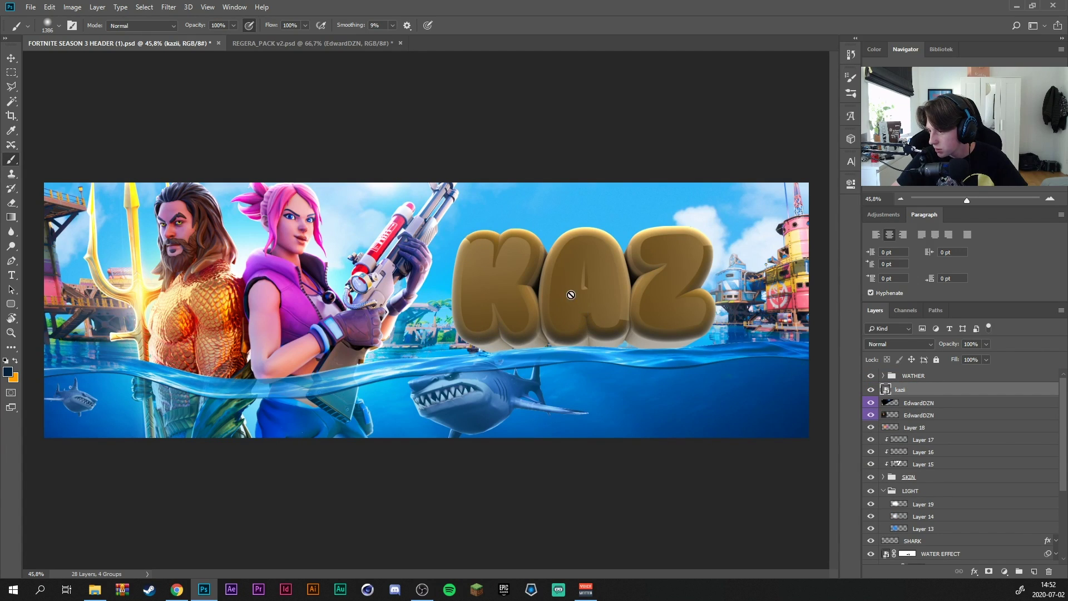
pyautogui.press('v')
pyautogui.moveTo(584, 298); pyautogui.dragTo(601, 321)
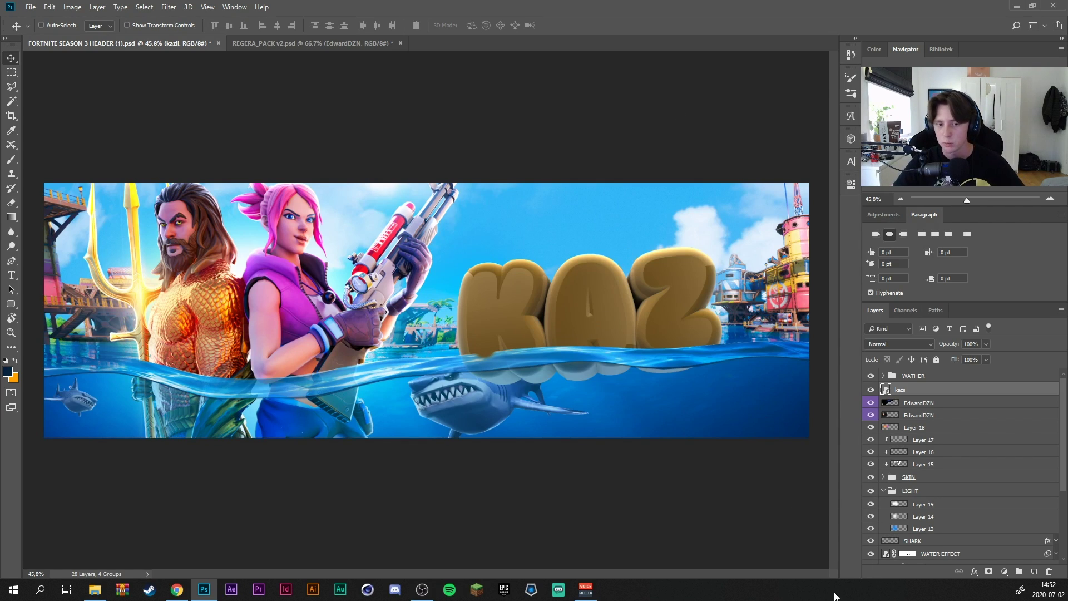
# Add a Warming Filter (85) Photo Filter adjustment above the kazii layer, clip it to the KAZ text and strengthen its density
pyautogui.click(1004, 571)
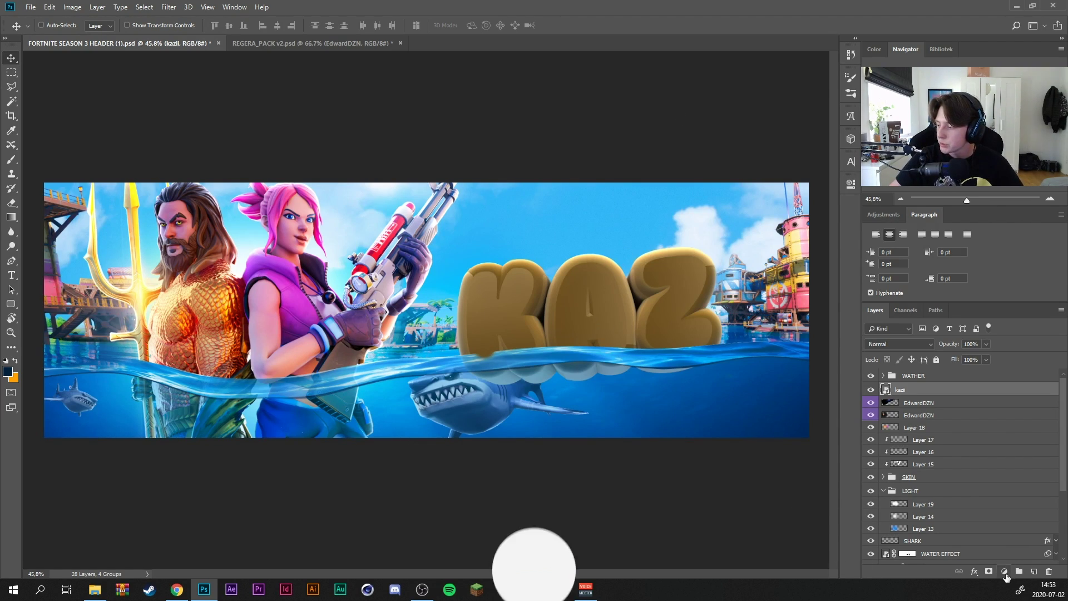
pyautogui.click(1009, 494)
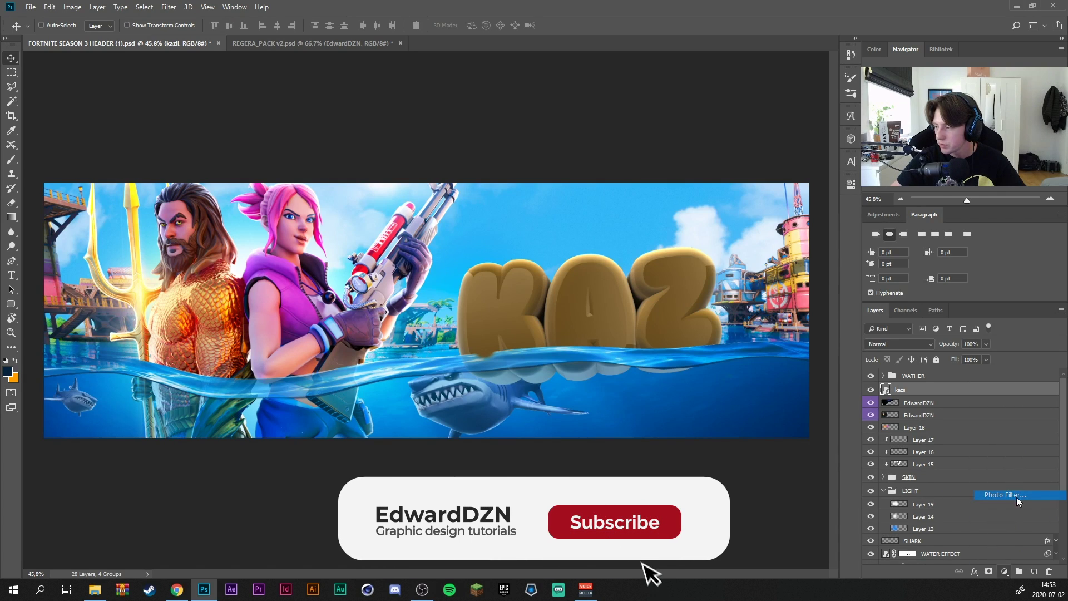
pyautogui.rightClick(960, 399)
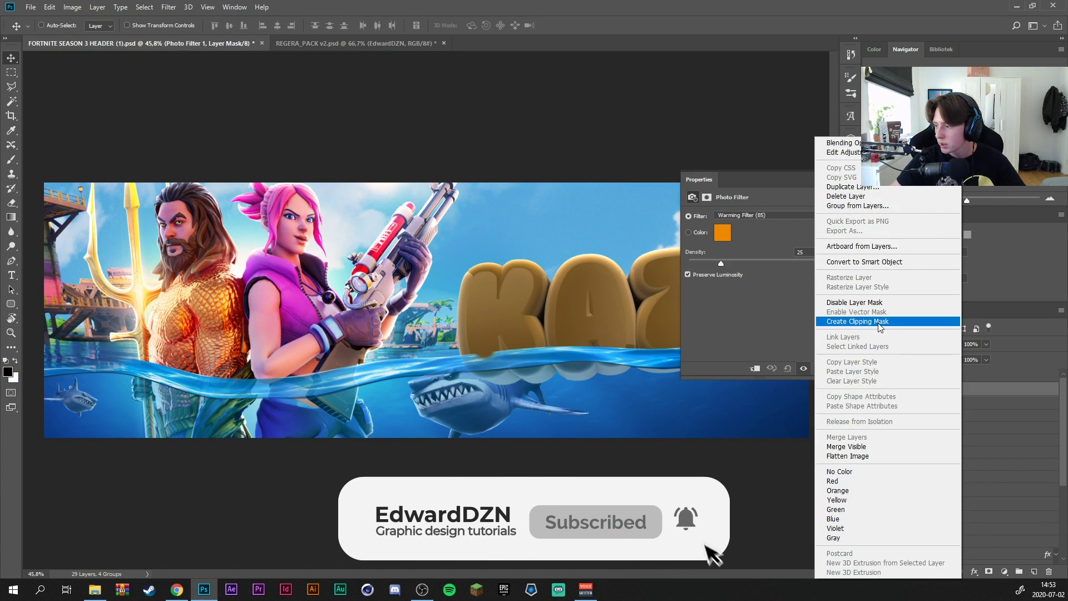
pyautogui.click(879, 322)
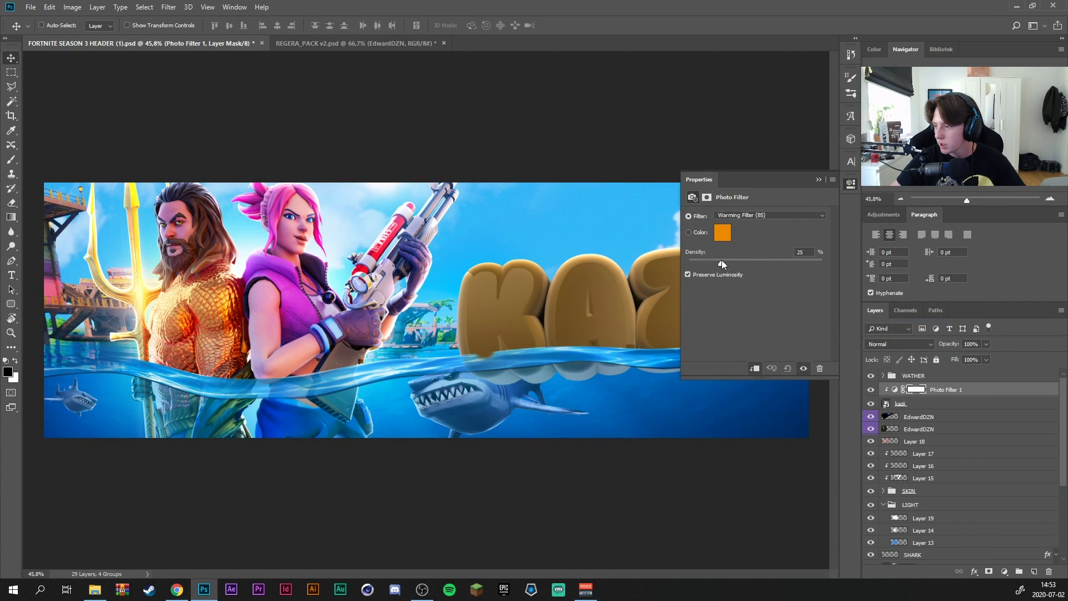
pyautogui.click(818, 179)
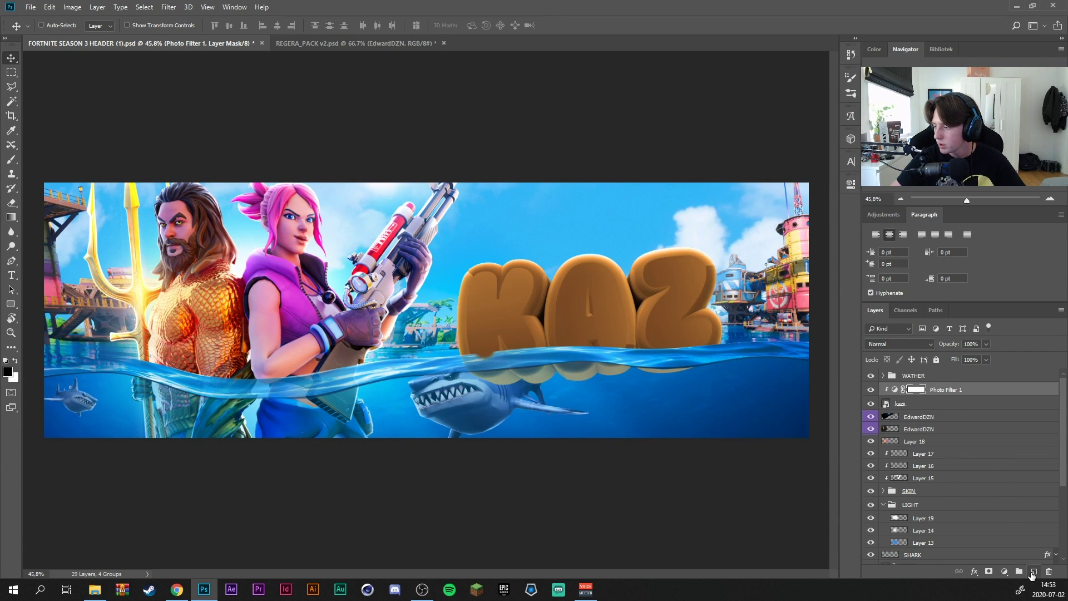
# Create a new layer clipped to the KAZ text and paint it entirely orange with a large soft brush
pyautogui.click(1034, 571)
pyautogui.rightClick(950, 388)
pyautogui.click(864, 322)
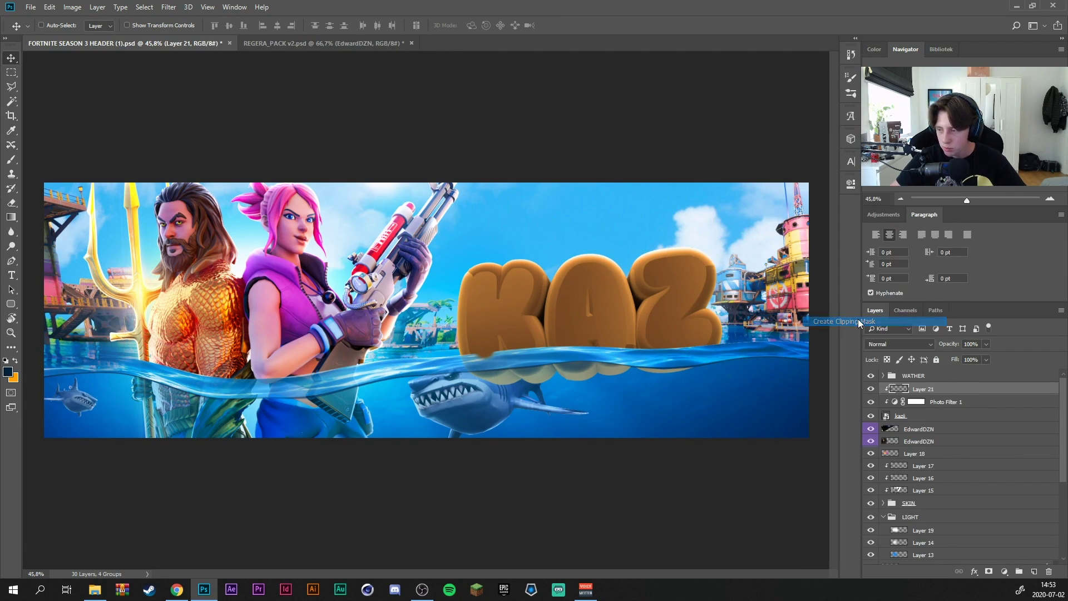
pyautogui.click(15, 361)
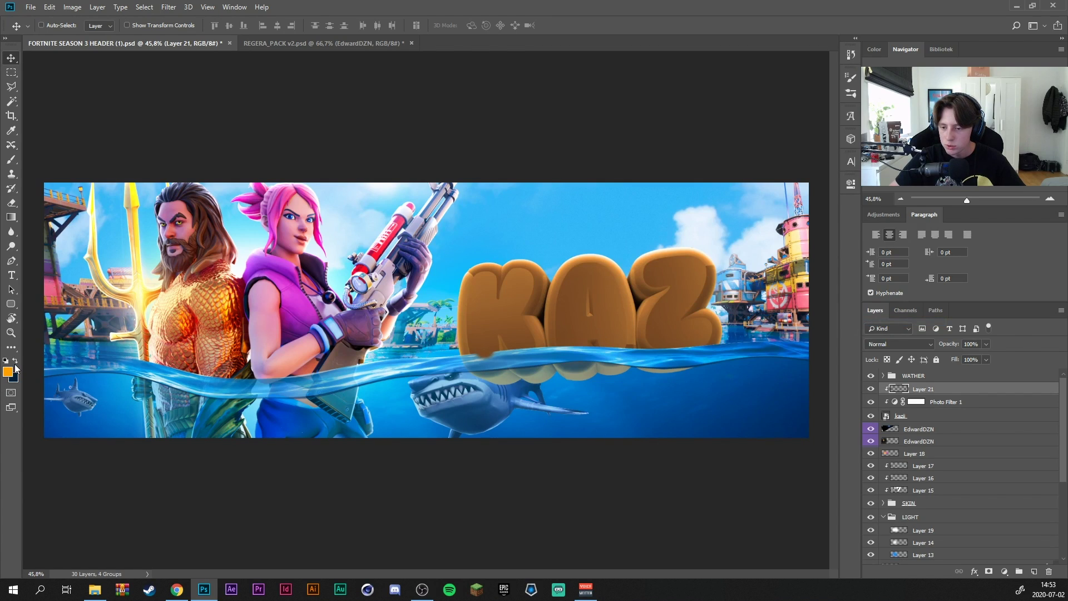
pyautogui.click(11, 160)
pyautogui.moveTo(549, 333)
pyautogui.mouseDown()
pyautogui.moveTo(679, 390)
pyautogui.moveTo(695, 311)
pyautogui.mouseUp()
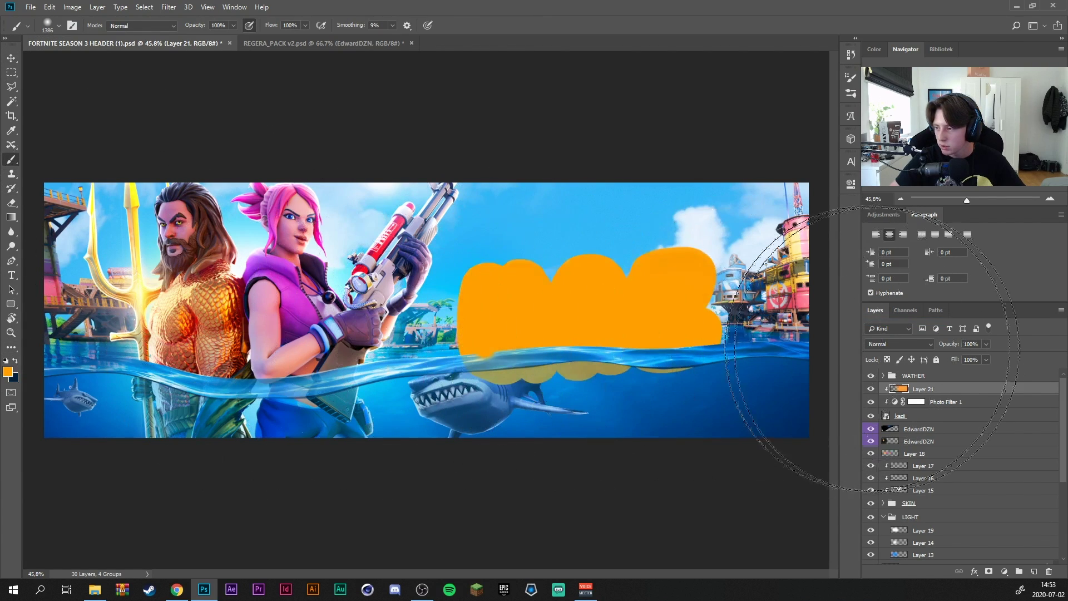
# Set the orange Layer 21 to Color Dodge blending and reduce its fill to 71%
pyautogui.click(895, 344)
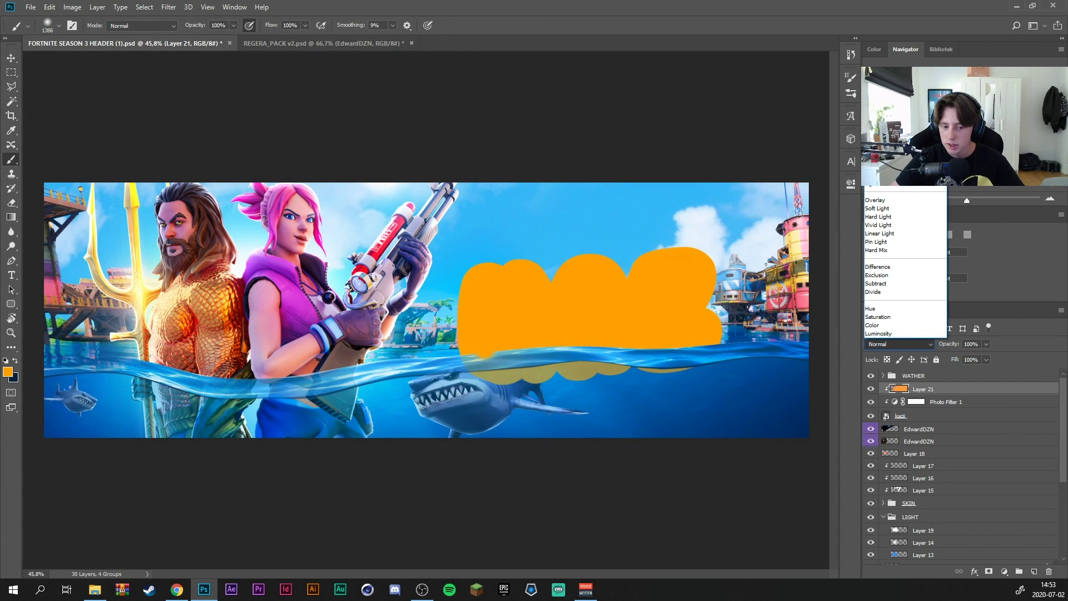
pyautogui.click(878, 167)
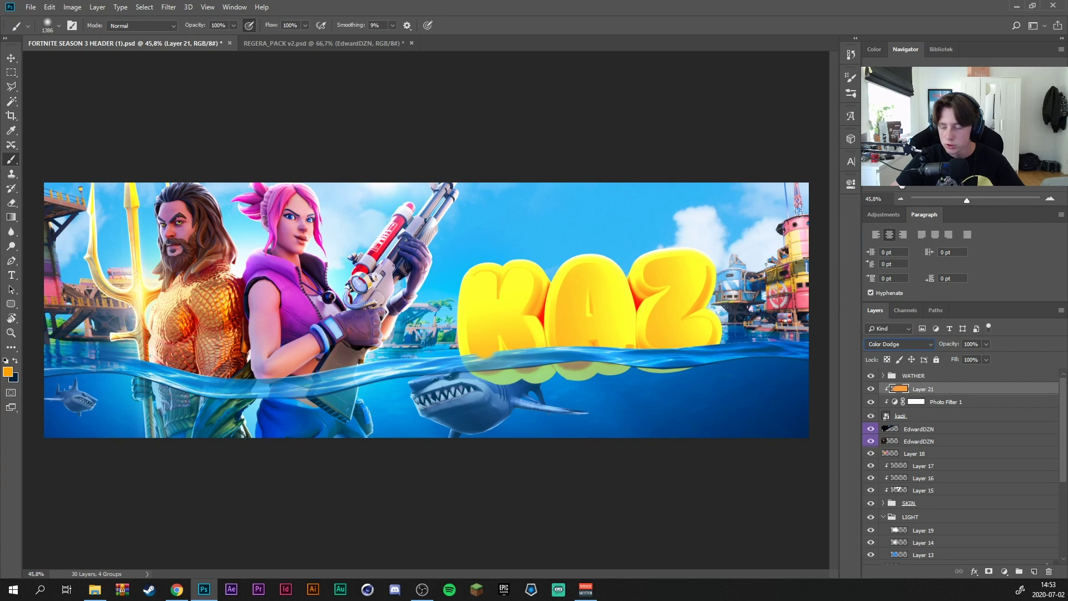
pyautogui.click(986, 360)
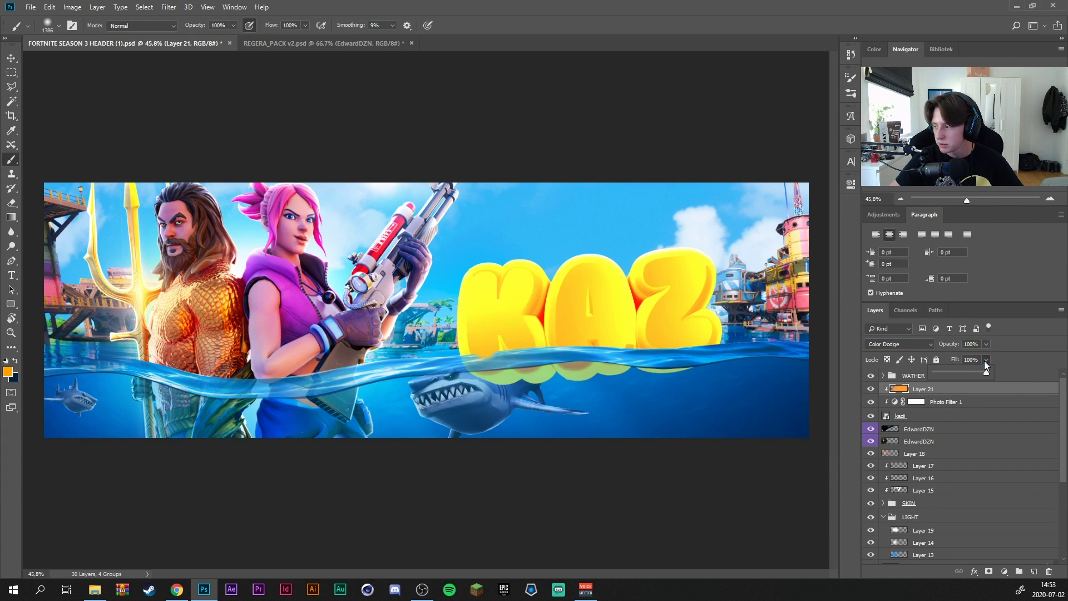
pyautogui.moveTo(980, 371)
pyautogui.mouseDown()
pyautogui.moveTo(942, 366)
pyautogui.moveTo(977, 369)
pyautogui.mouseUp()
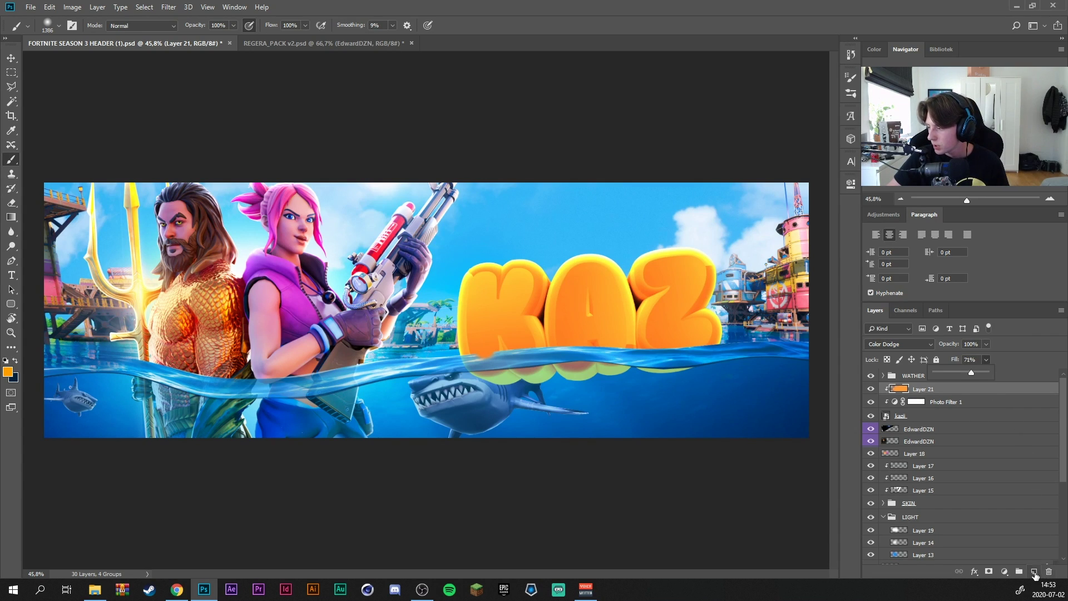
# Create another clipped layer above the orange one, sample the water's blue and paint it over the submerged base of the KAZ letters
pyautogui.click(1033, 571)
pyautogui.rightClick(942, 393)
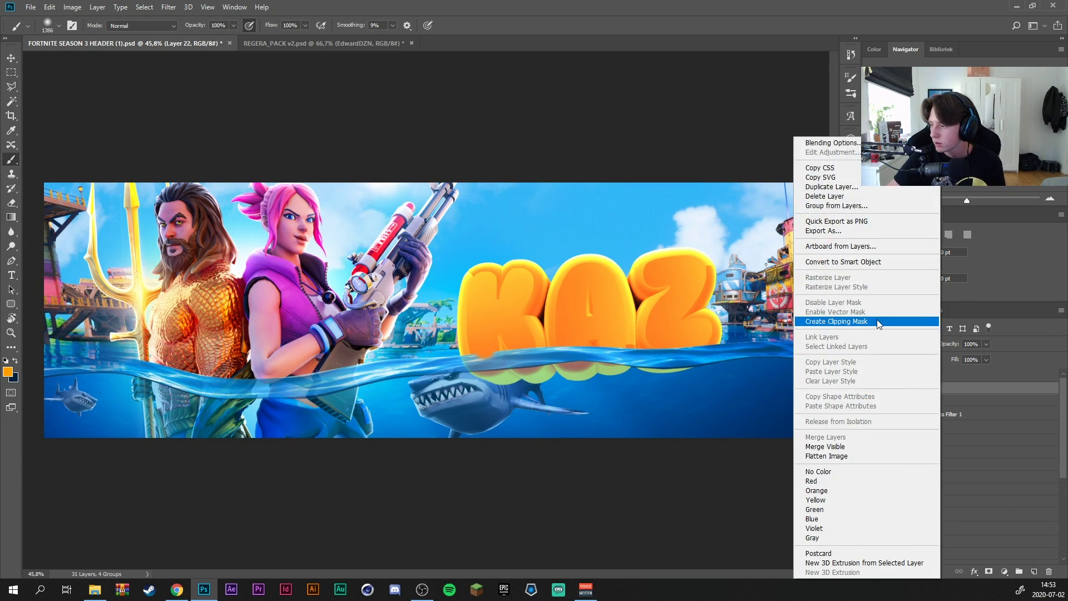
pyautogui.click(813, 321)
pyautogui.scroll(2, 595, 371)
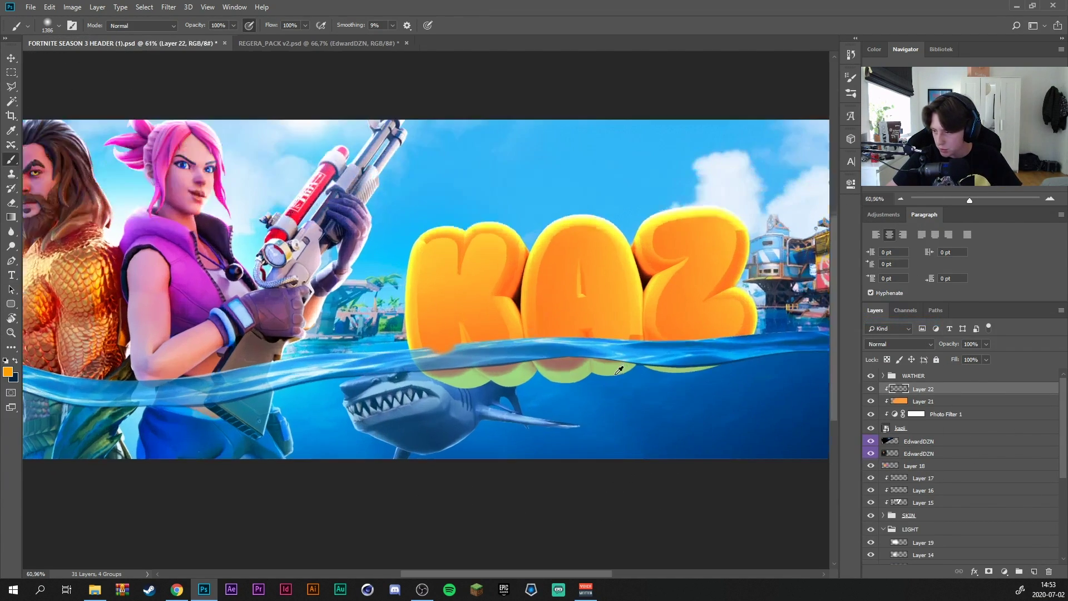
pyautogui.keyDown('alt'); pyautogui.click(592, 392); pyautogui.keyUp('alt')
pyautogui.moveTo(591, 392); pyautogui.dragTo(264, 386)
pyautogui.moveTo(768, 385)
pyautogui.mouseDown()
pyautogui.moveTo(710, 398)
pyautogui.moveTo(683, 399)
pyautogui.moveTo(760, 387)
pyautogui.moveTo(628, 396)
pyautogui.moveTo(651, 374)
pyautogui.moveTo(531, 372)
pyautogui.moveTo(452, 382)
pyautogui.moveTo(470, 383)
pyautogui.moveTo(443, 394)
pyautogui.moveTo(382, 386)
pyautogui.moveTo(281, 405)
pyautogui.mouseUp()
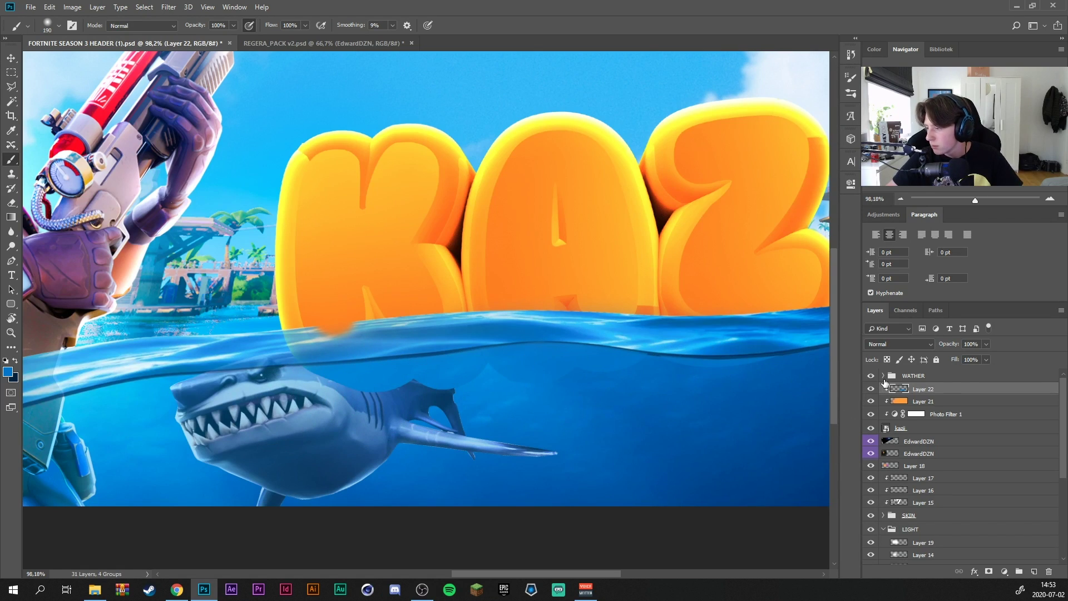
# Try blending modes such as Multiply, Lighten, Overlay and Hard Light on Layer 22, and settle on Vivid Light
pyautogui.scroll(-3, 890, 342)
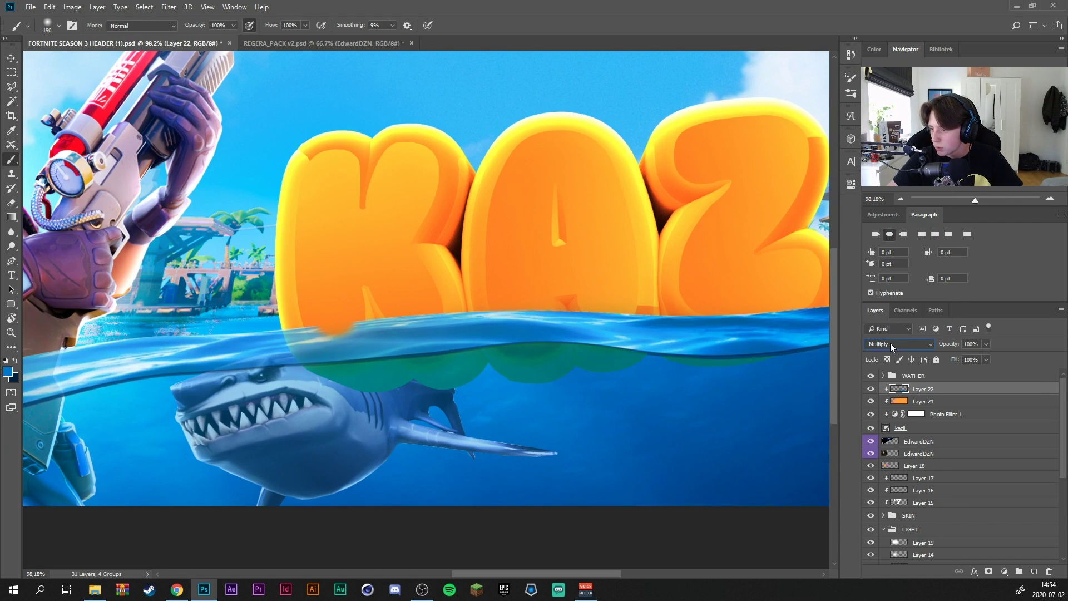
pyautogui.scroll(-3, 890, 342)
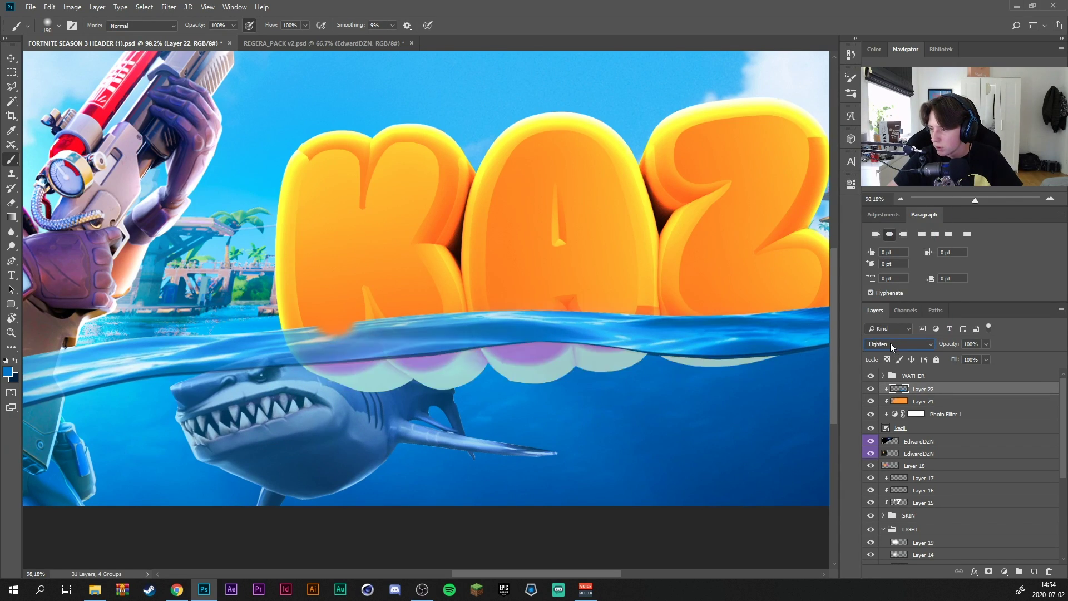
pyautogui.scroll(-4, 890, 343)
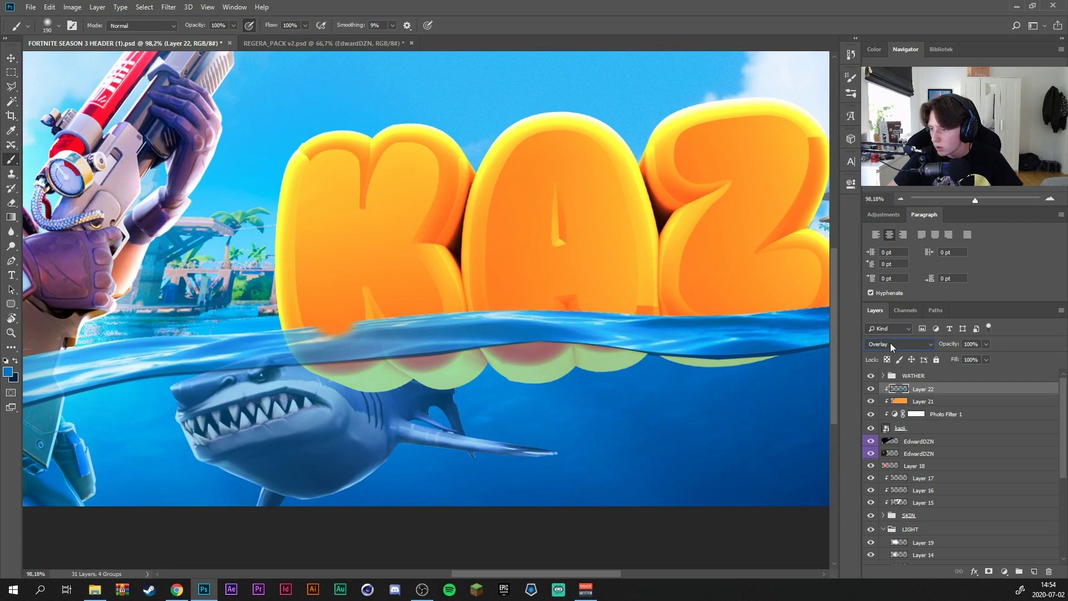
pyautogui.scroll(-1, 891, 343)
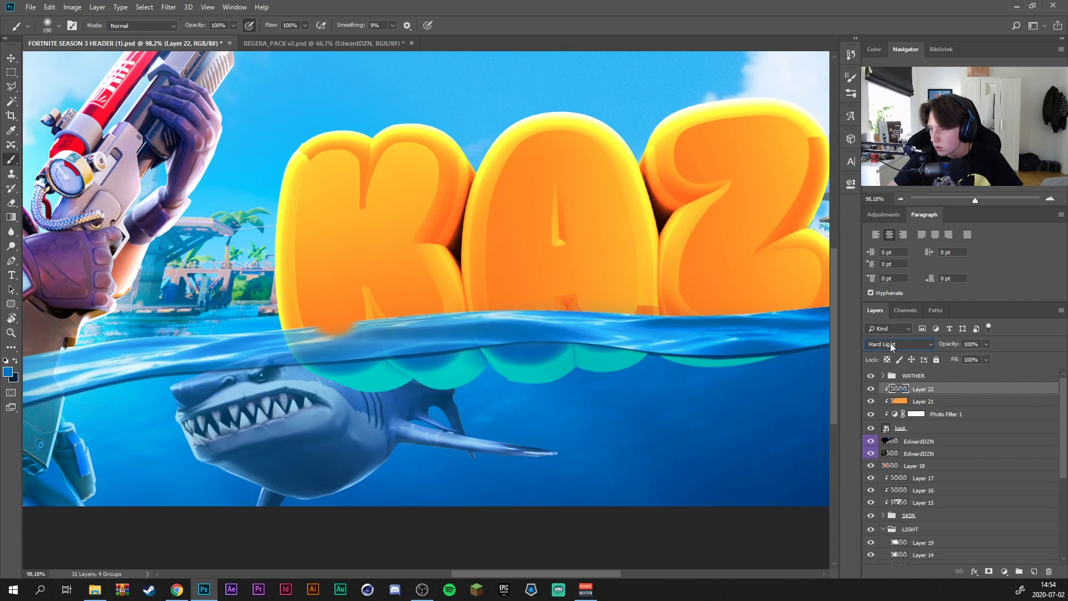
pyautogui.scroll(-1, 890, 343)
pyautogui.scroll(-1, 890, 343)
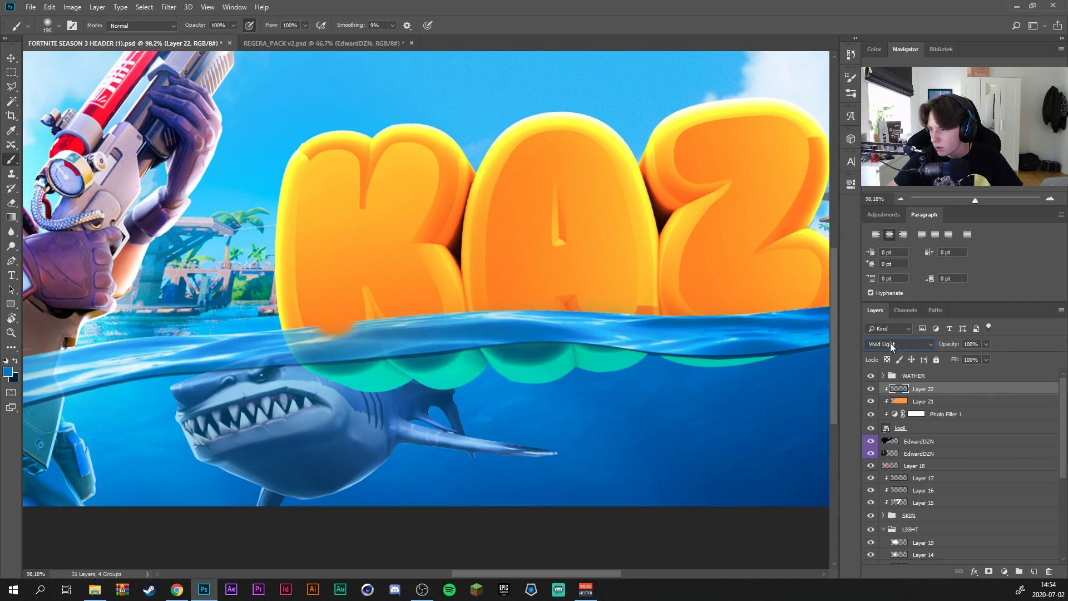
pyautogui.scroll(1, 890, 343)
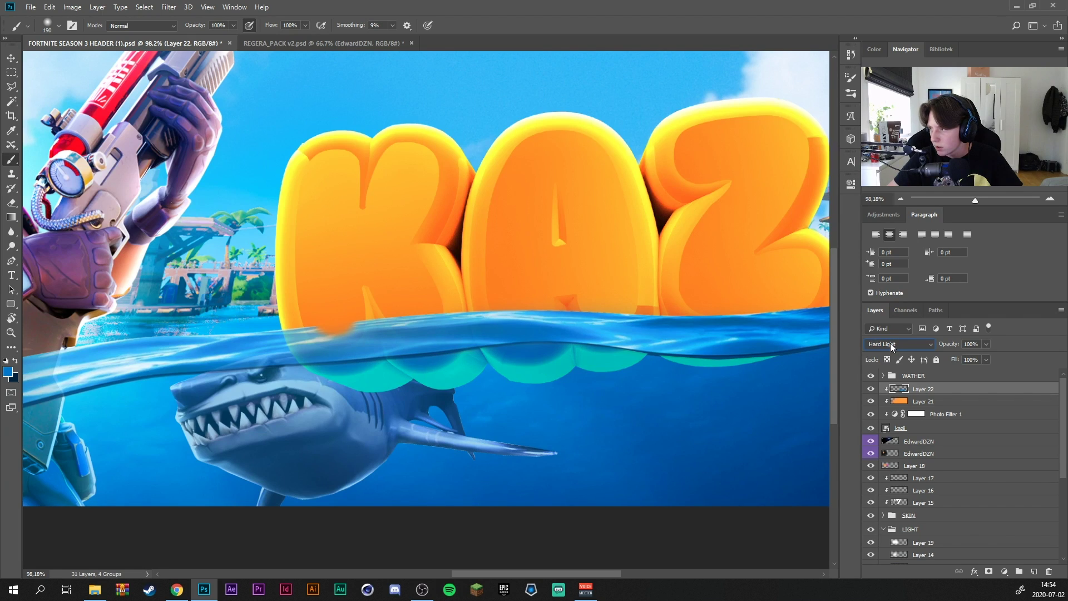
pyautogui.click(15, 61)
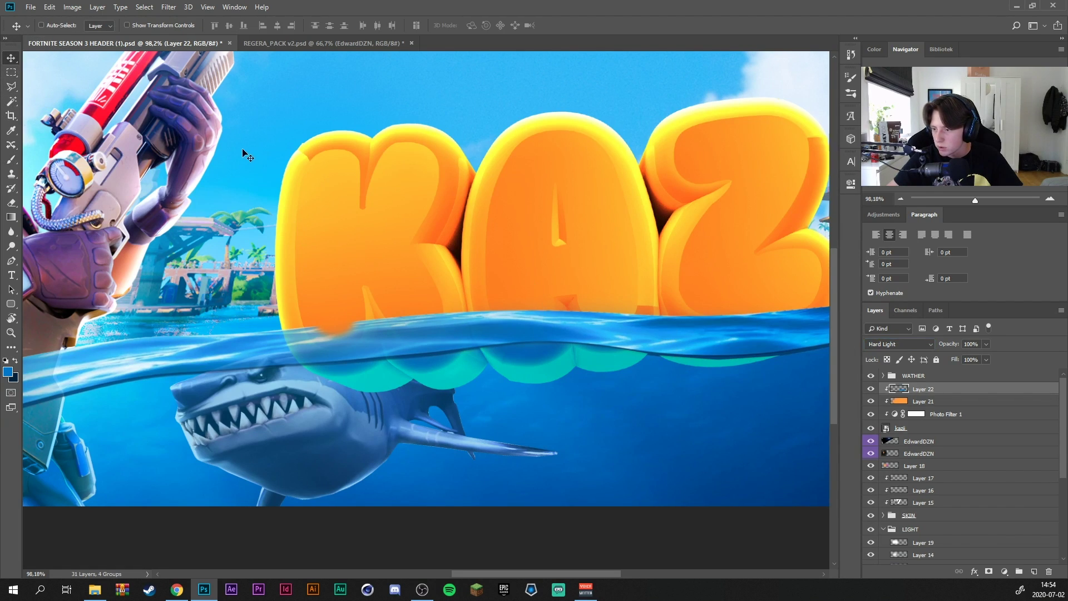
pyautogui.scroll(-3, 455, 353)
pyautogui.click(897, 346)
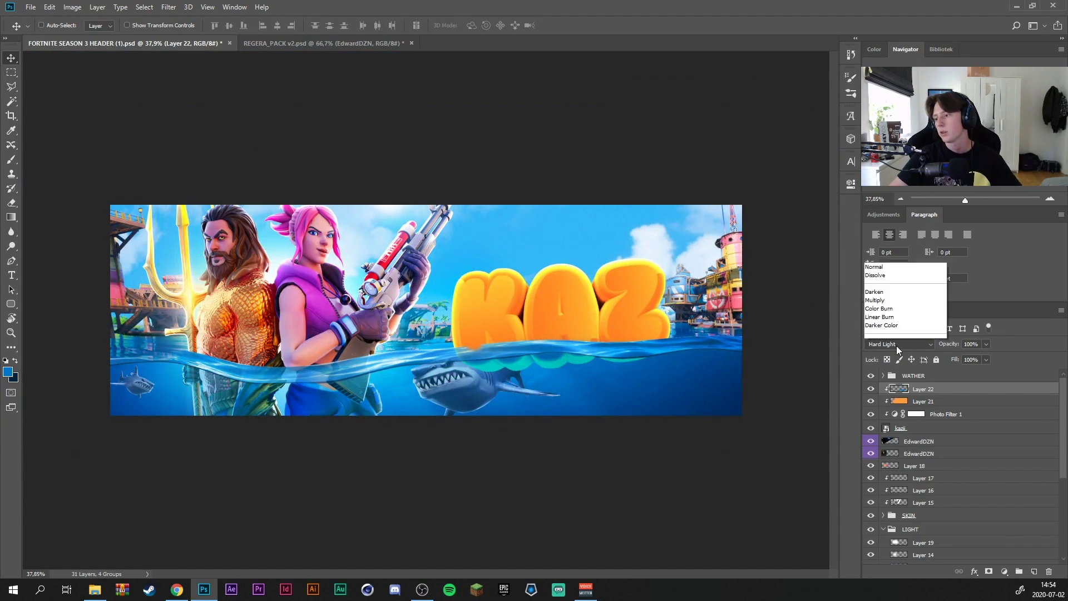
pyautogui.click(897, 345)
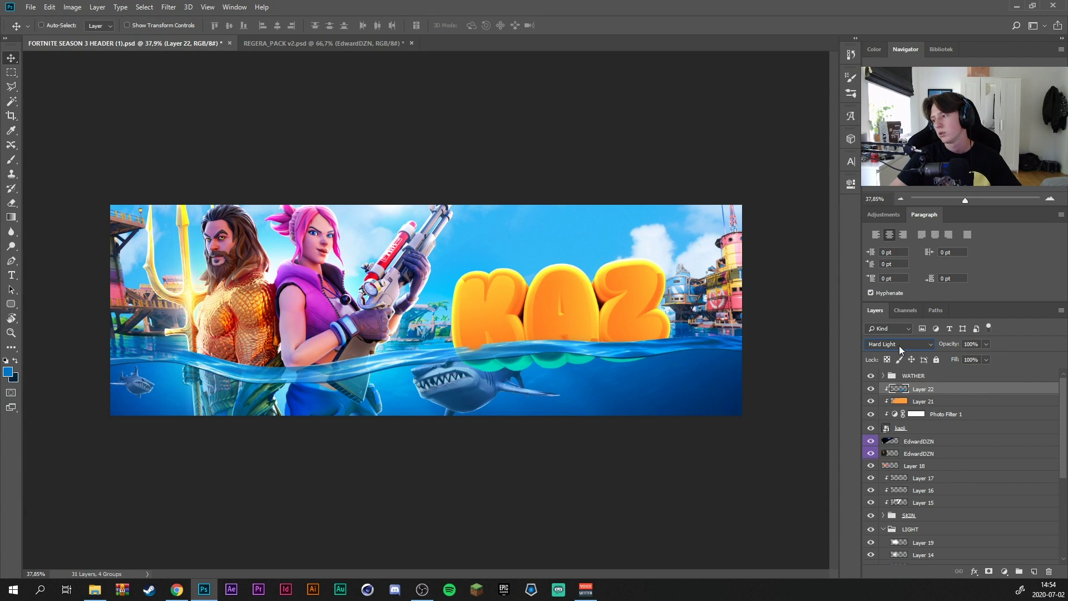
pyautogui.click(899, 346)
pyautogui.click(899, 346)
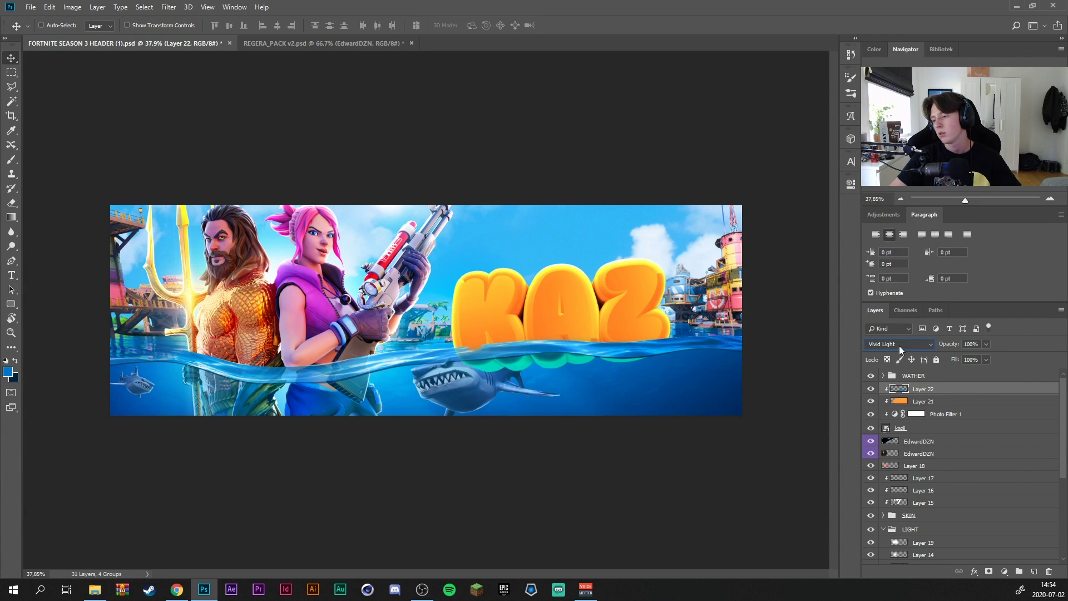
# Add a layer mask to the kazii layer and ready the Brush tool for masking
pyautogui.click(929, 380)
pyautogui.press('b')
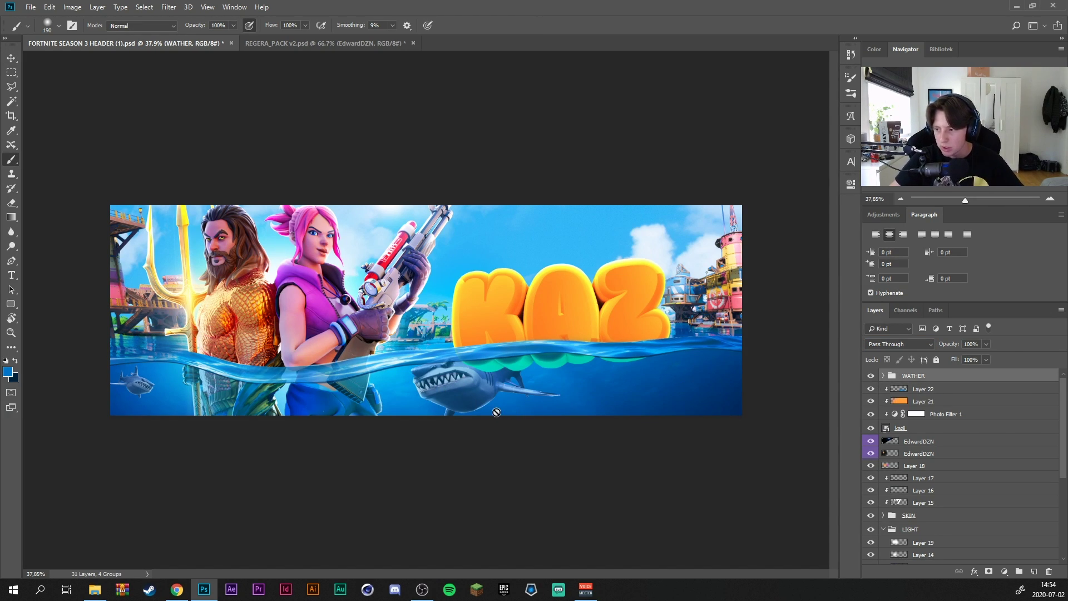
pyautogui.scroll(-2, 947, 477)
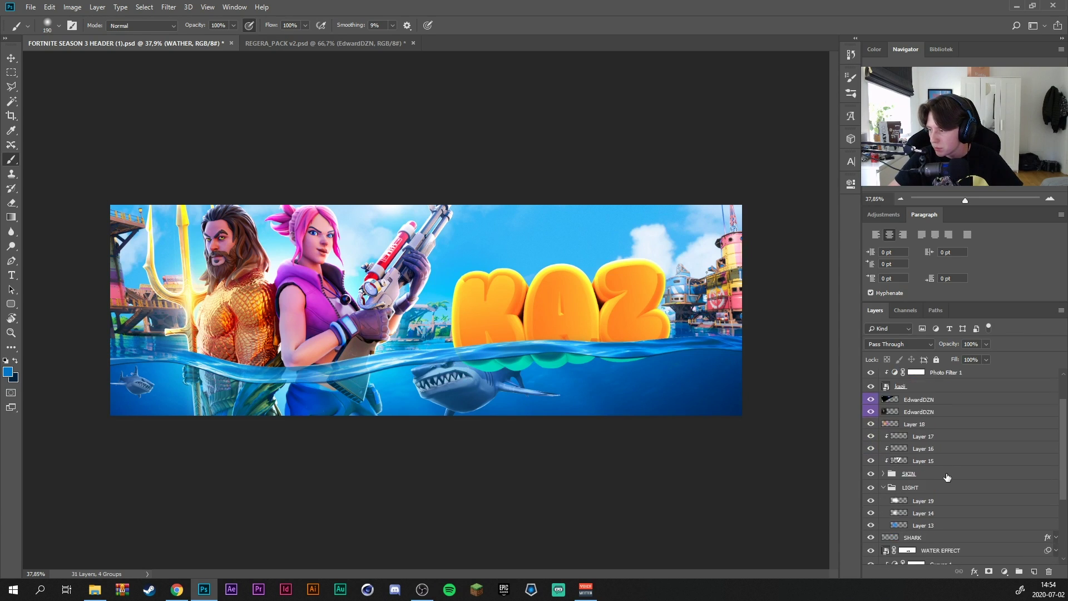
pyautogui.scroll(-2, 947, 477)
pyautogui.scroll(4, 946, 445)
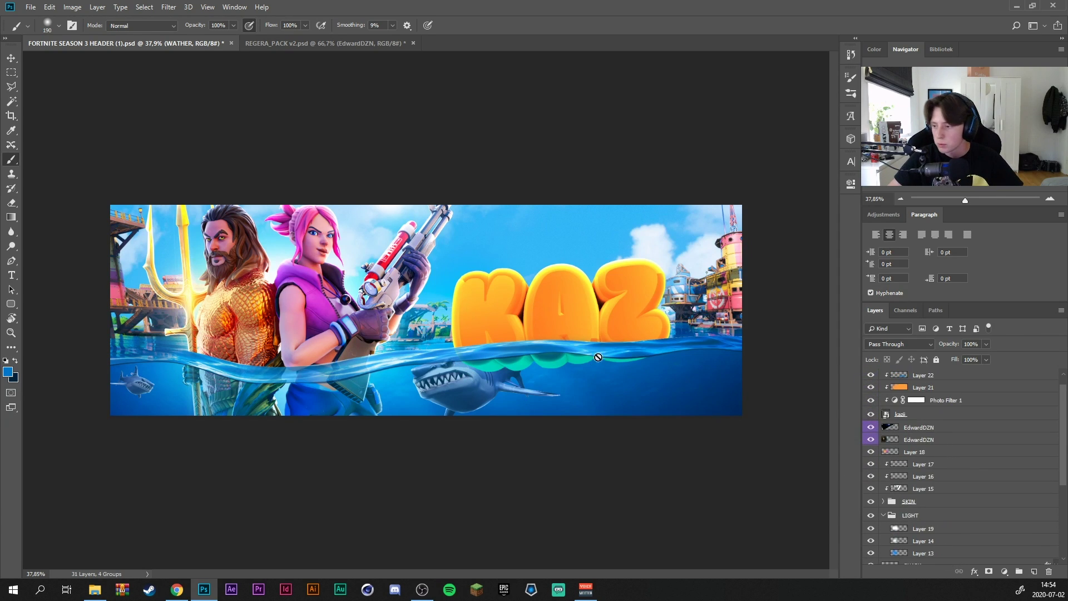
pyautogui.click(889, 415)
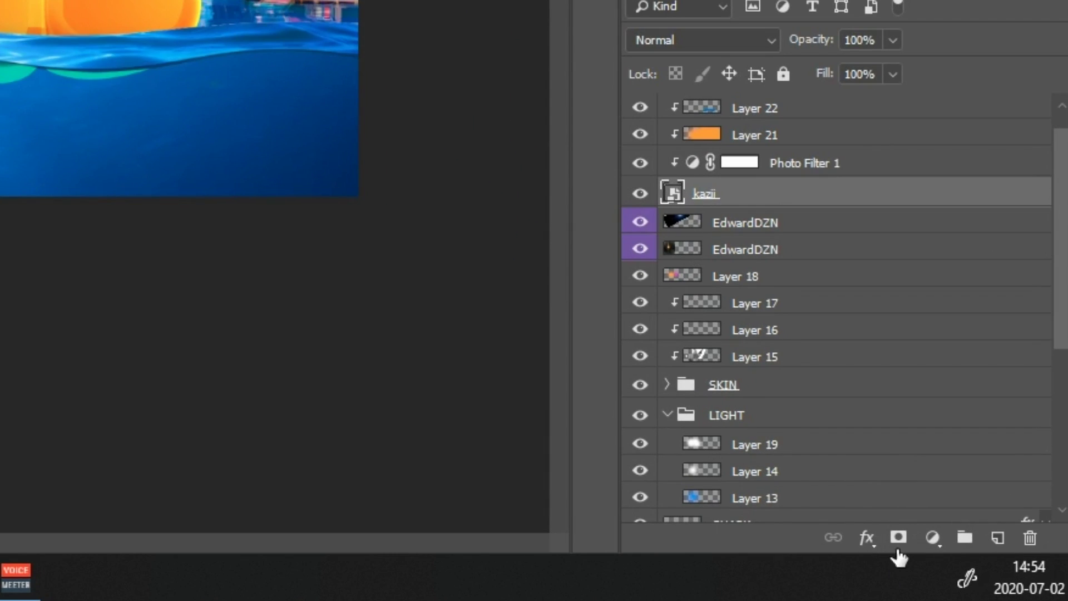
pyautogui.click(899, 539)
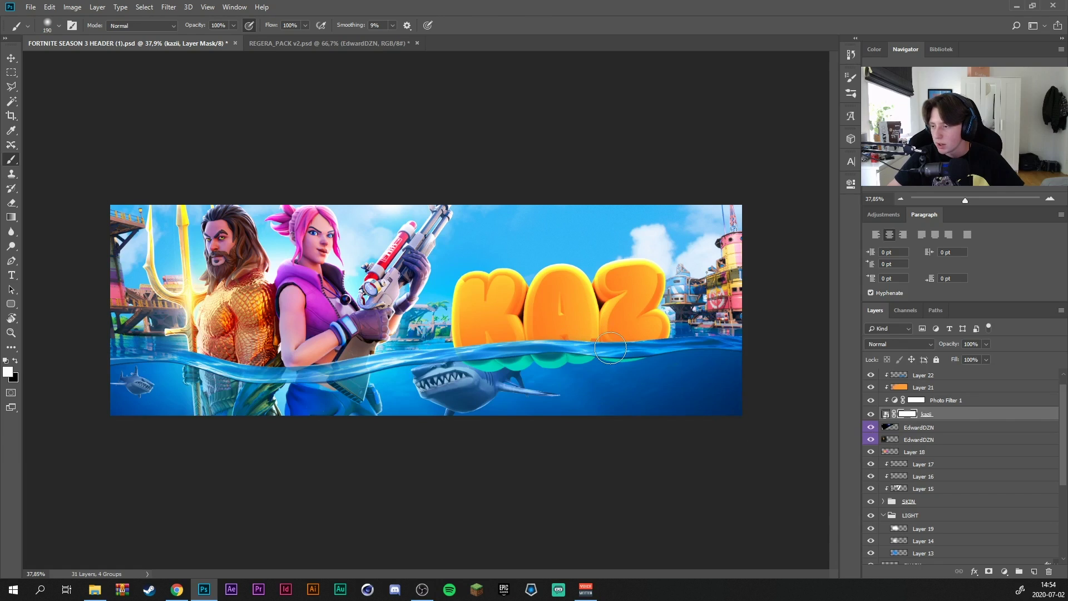
# Try hiding part of the KAZ text by painting black on the kazii mask, and restore it with white
pyautogui.hotkey('ctrl', '0')
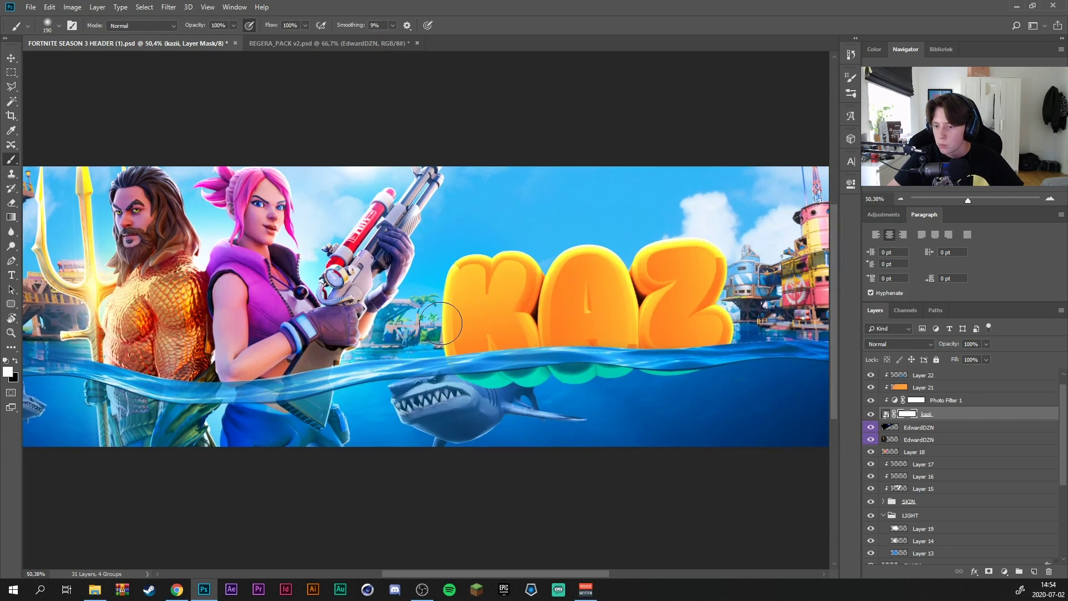
pyautogui.press('x')
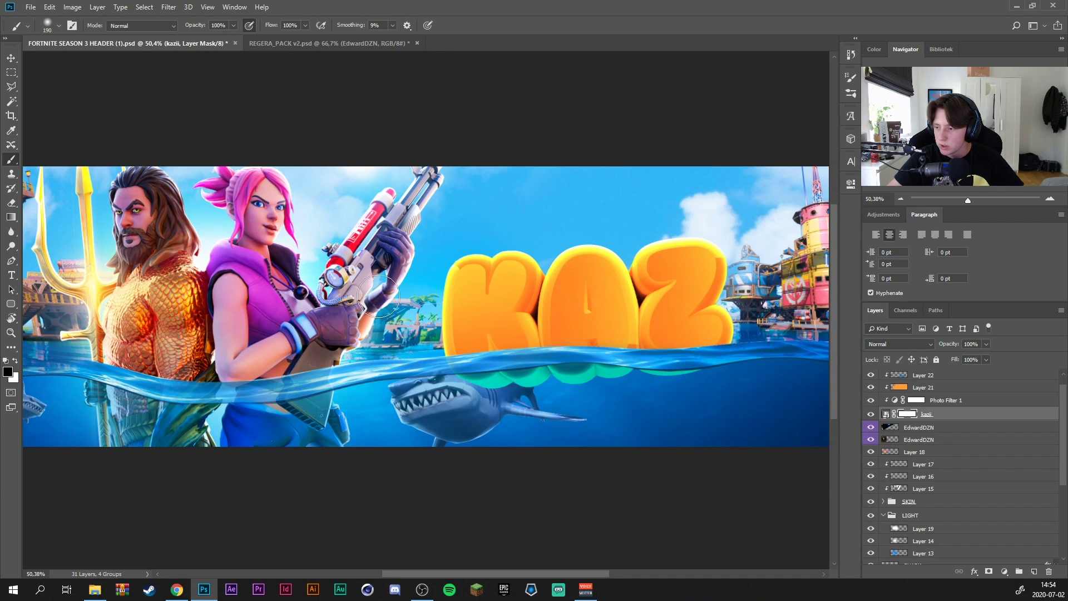
pyautogui.moveTo(463, 311)
pyautogui.mouseDown()
pyautogui.moveTo(662, 317)
pyautogui.moveTo(548, 328)
pyautogui.moveTo(483, 348)
pyautogui.moveTo(445, 312)
pyautogui.moveTo(506, 266)
pyautogui.mouseUp()
pyautogui.press('x')
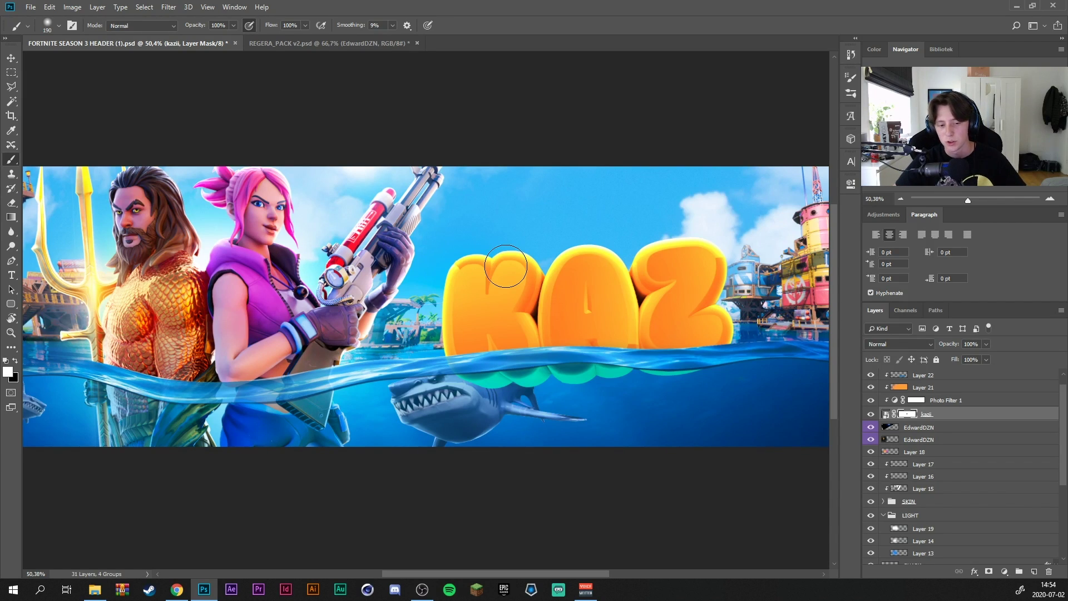
pyautogui.moveTo(506, 266); pyautogui.dragTo(435, 358)
# Hide and show the lower SHARK layer to check which shark in the banner it holds
pyautogui.scroll(-5, 983, 501)
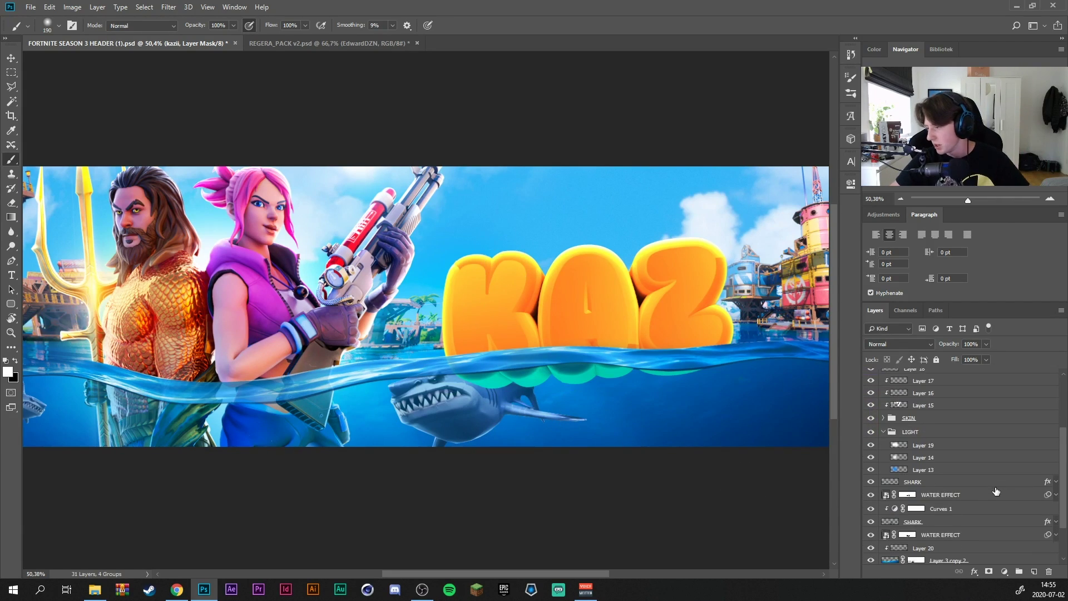
pyautogui.click(873, 470)
pyautogui.click(872, 470)
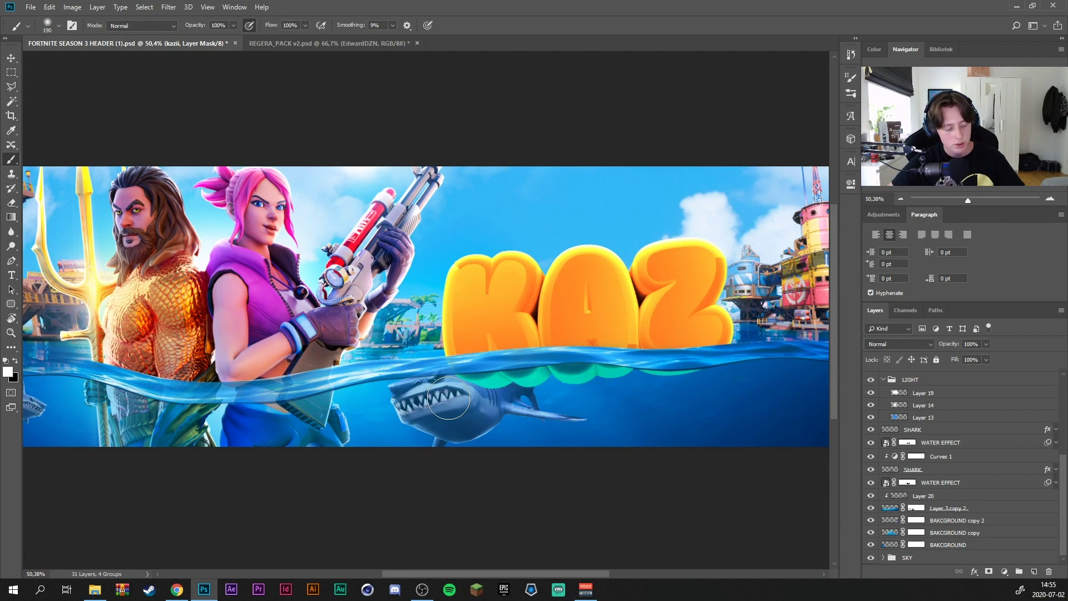
# Load the lower SHARK layer as a selection, hide the KAZ text over its fin on the kazii mask with black, and deselect
pyautogui.keyDown('ctrl'); pyautogui.click(891, 469); pyautogui.keyUp('ctrl')
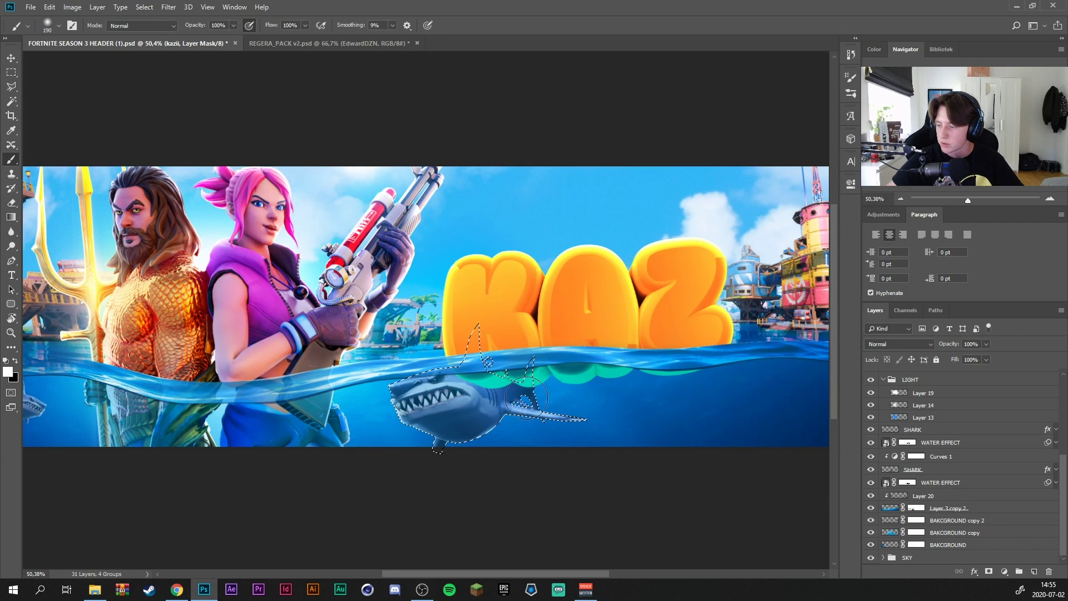
pyautogui.scroll(5, 1002, 510)
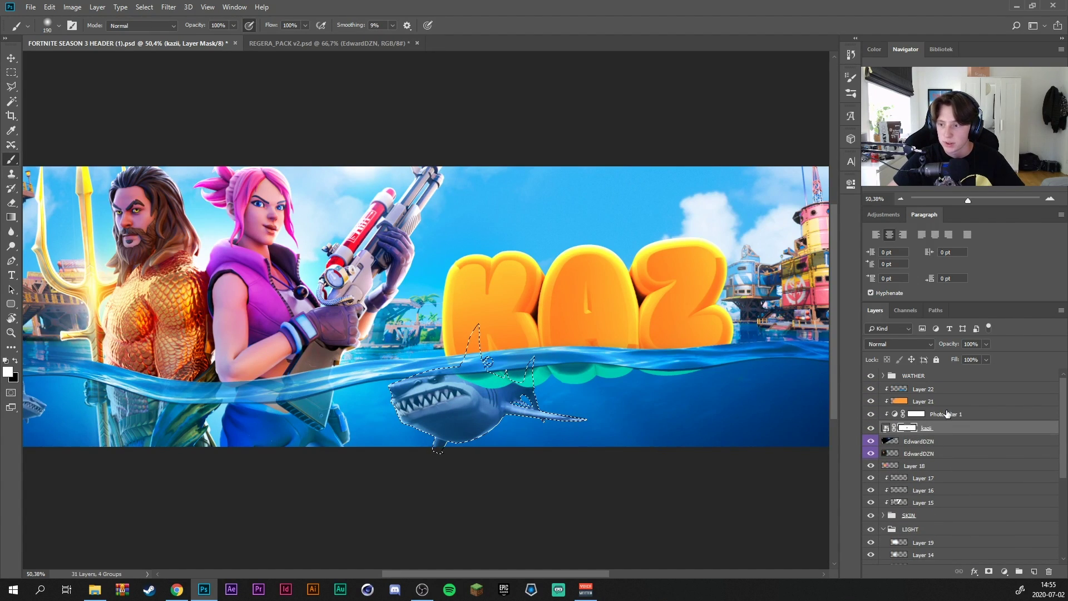
pyautogui.click(16, 361)
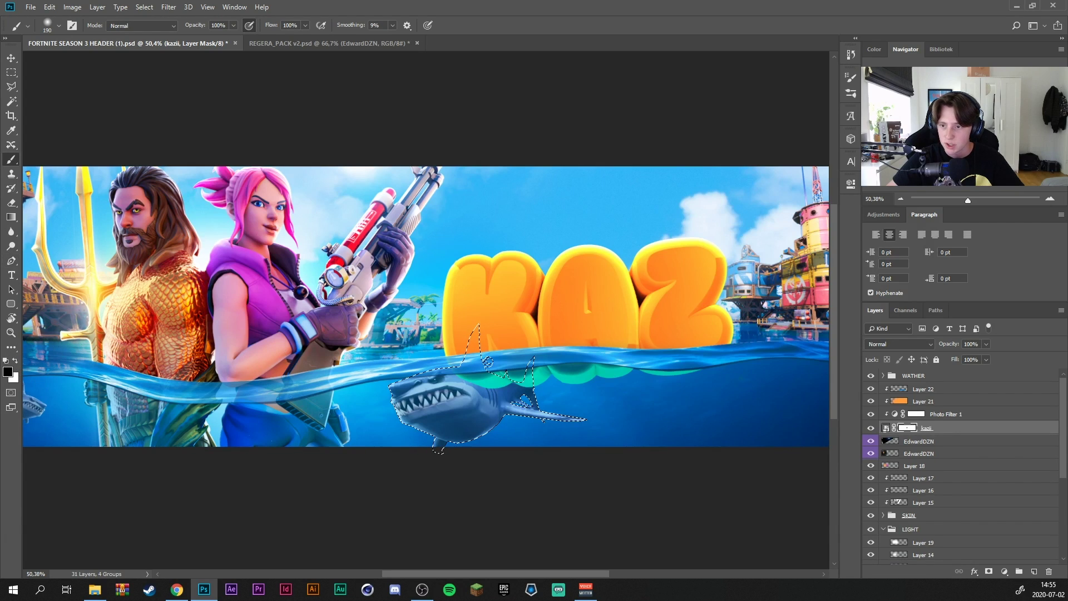
pyautogui.moveTo(463, 329)
pyautogui.mouseDown()
pyautogui.moveTo(441, 332)
pyautogui.moveTo(428, 369)
pyautogui.moveTo(496, 381)
pyautogui.mouseUp()
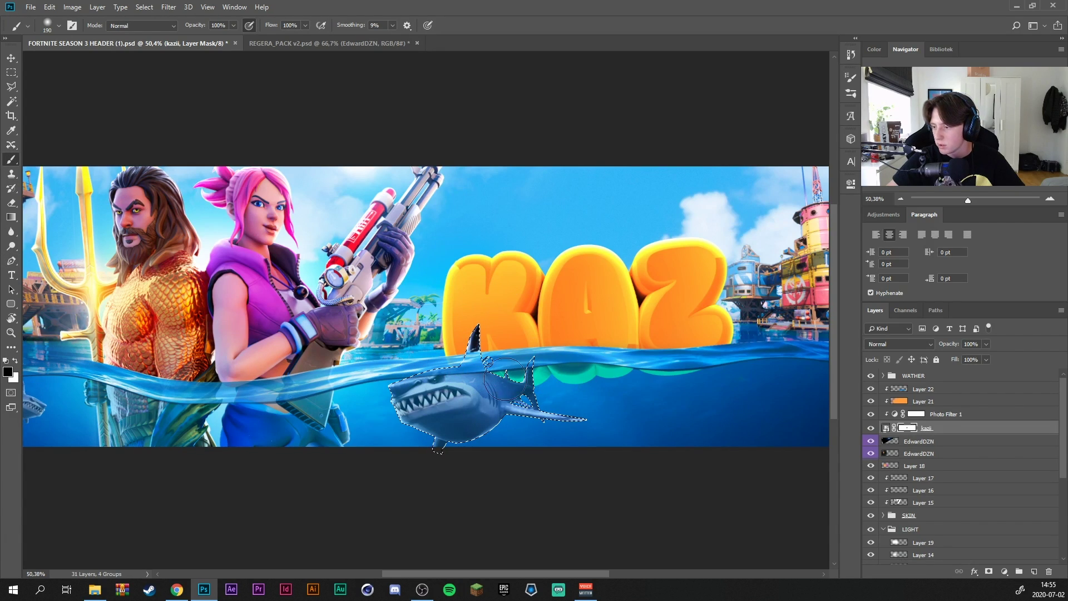
pyautogui.hotkey('ctrl', 'd')
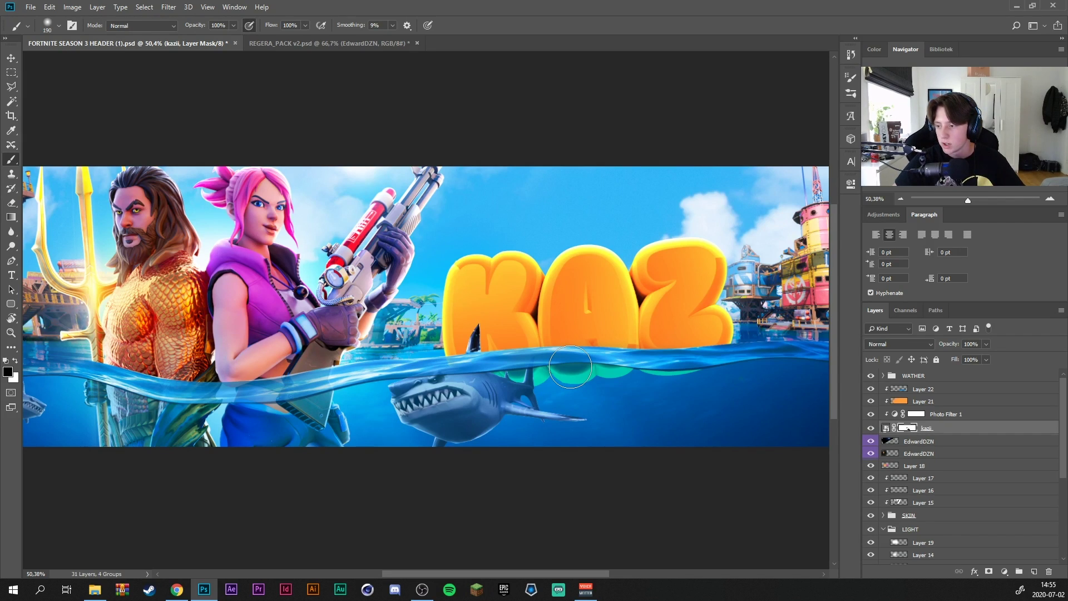
# Load the lower WATER EFFECT layer as a selection, mask the KAZ text out over the splash around the fin, and deselect
pyautogui.scroll(-3, 980, 465)
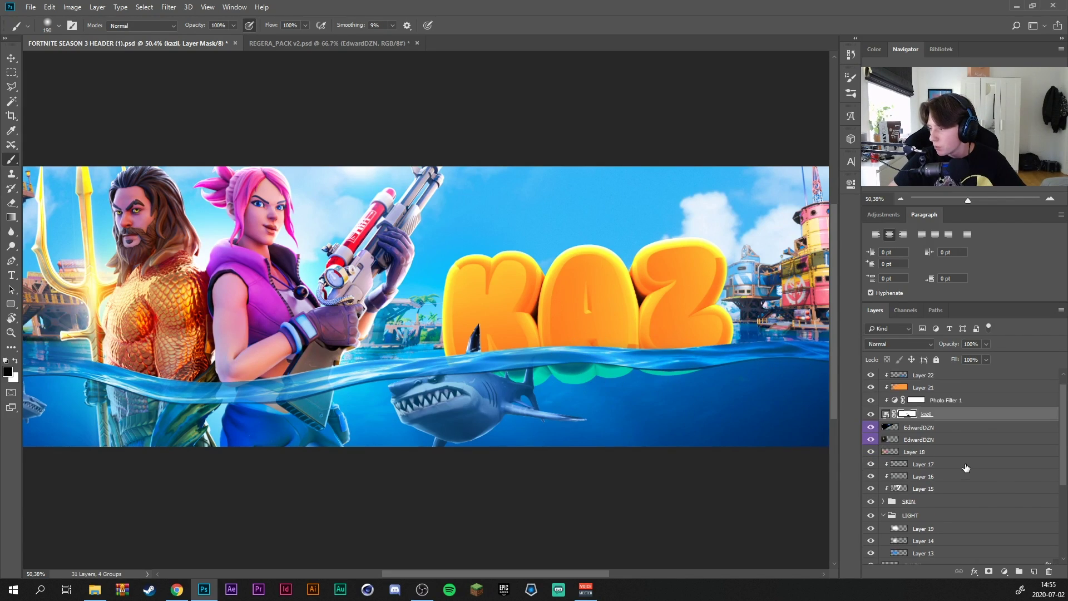
pyautogui.scroll(-2, 970, 466)
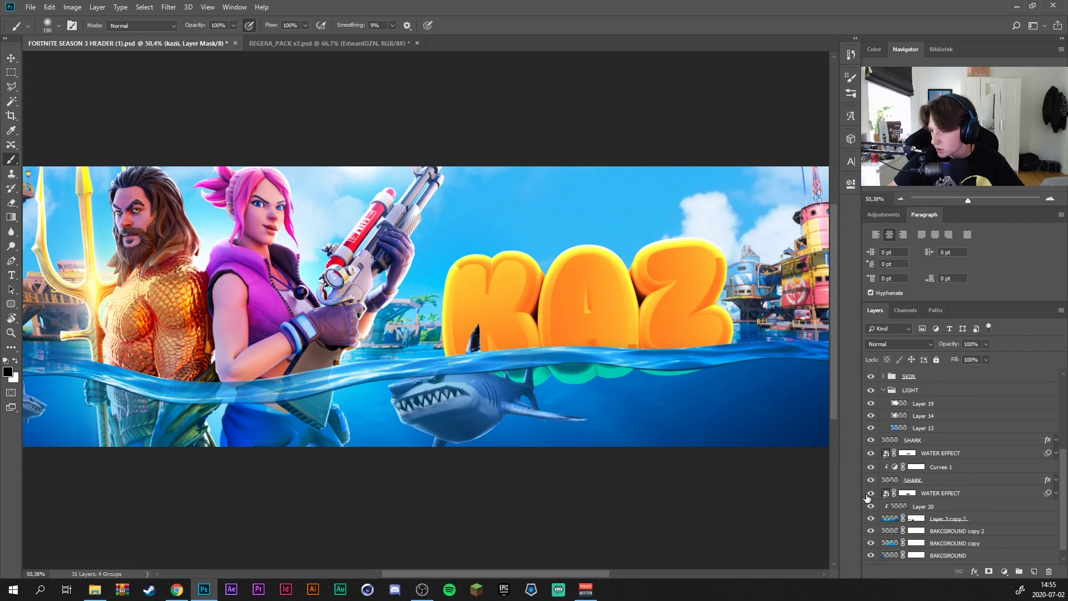
pyautogui.keyDown('ctrl'); pyautogui.click(888, 494); pyautogui.keyUp('ctrl')
pyautogui.scroll(5, 919, 481)
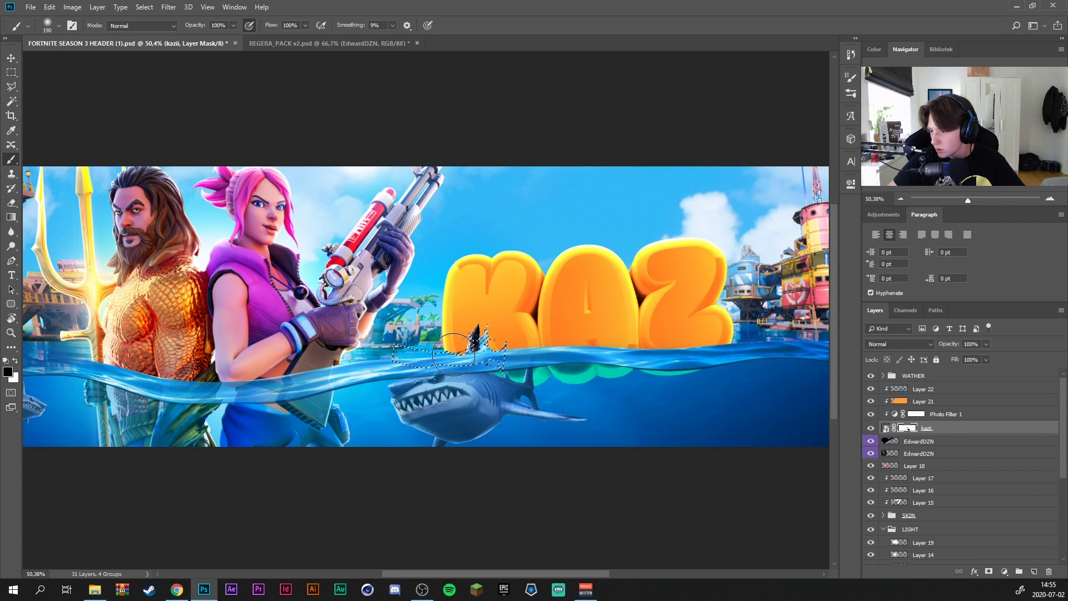
pyautogui.hotkey('ctrl', 'd')
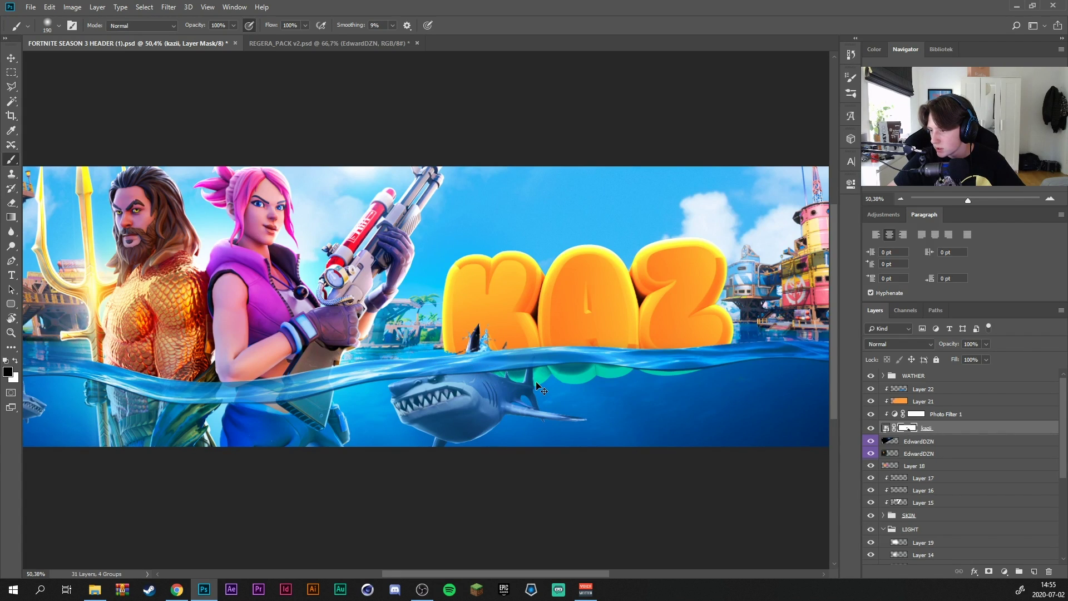
# Reduce the brush to about 57 px, switch the mask painting colour to white, and inspect the fin area on the K
pyautogui.scroll(3, 517, 348)
pyautogui.moveTo(489, 311); pyautogui.dragTo(488, 335)
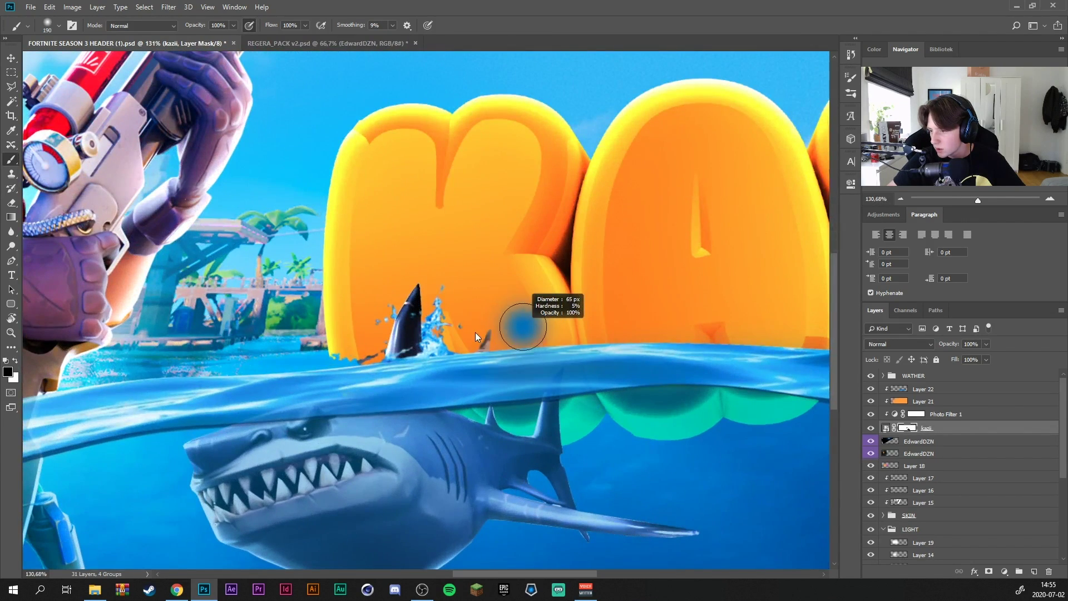
pyautogui.press('x')
pyautogui.scroll(-5, 488, 335)
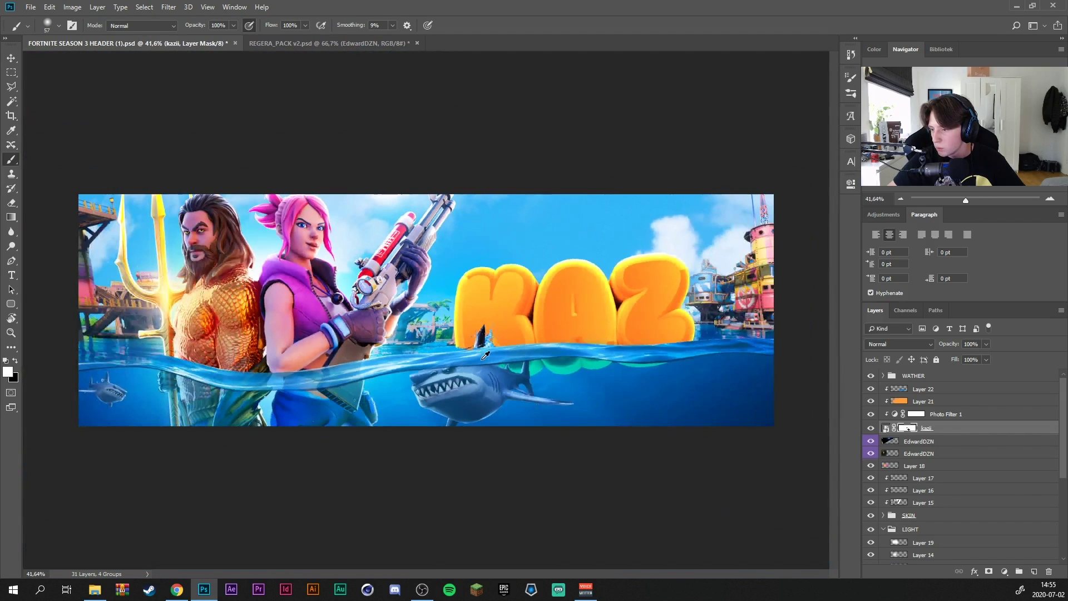
pyautogui.scroll(2, 491, 354)
pyautogui.scroll(-3, 491, 355)
pyautogui.scroll(2, 647, 346)
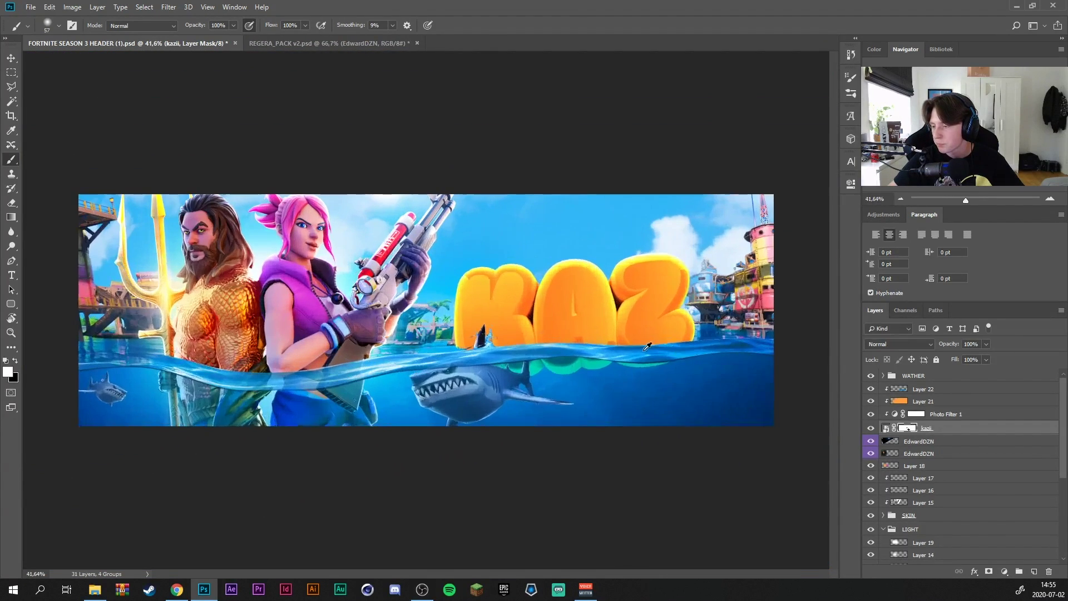
pyautogui.scroll(1, 646, 348)
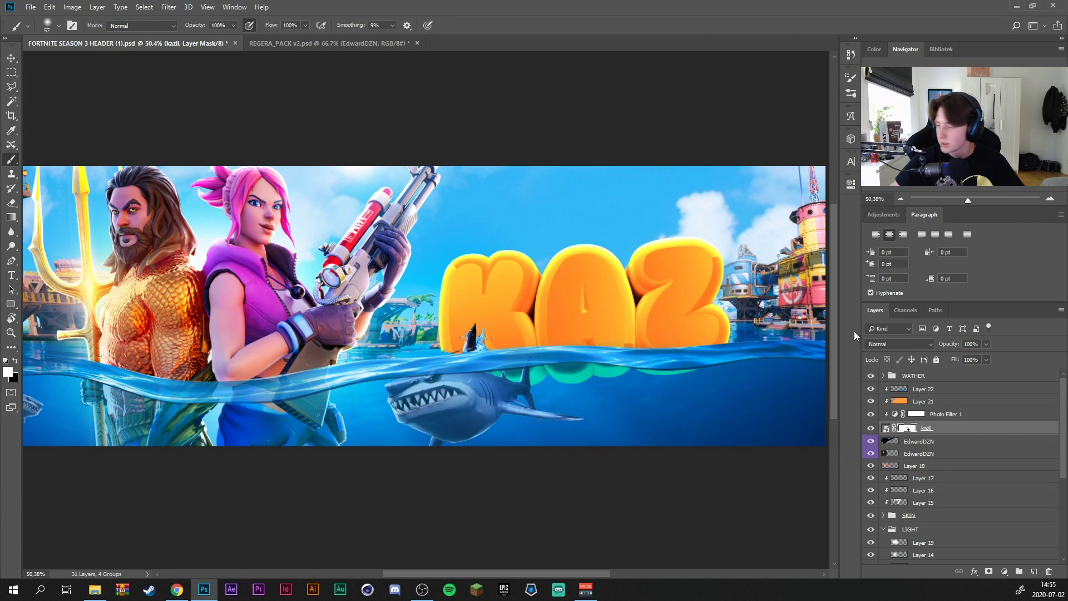
# Add a white FAZE text layer directly above Layer 22, placed over the K of the KAZ text
pyautogui.click(949, 389)
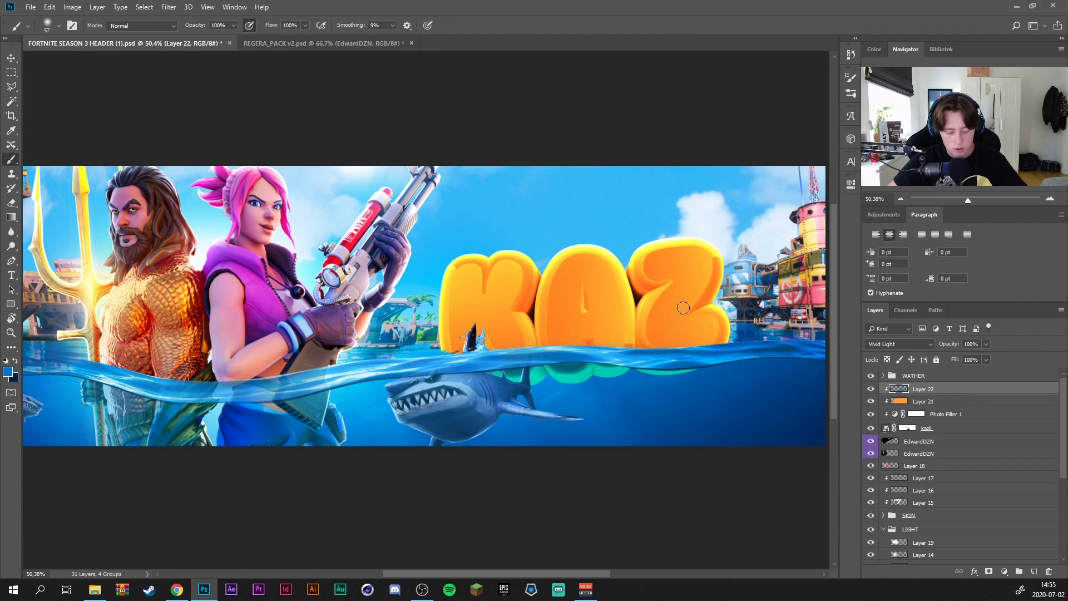
pyautogui.press('t')
pyautogui.click(462, 234)
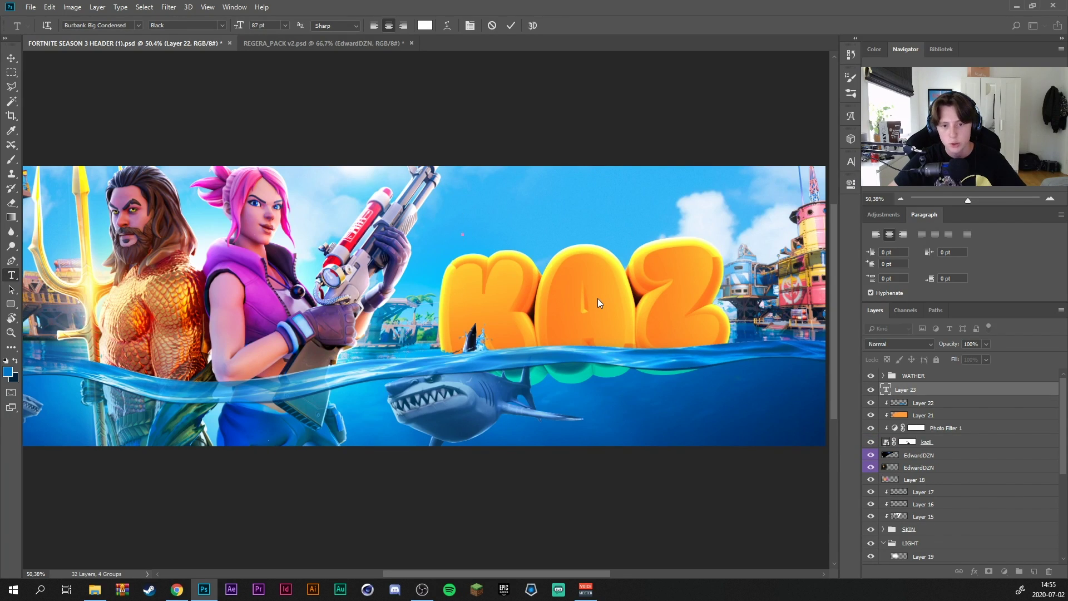
pyautogui.write('FAE')
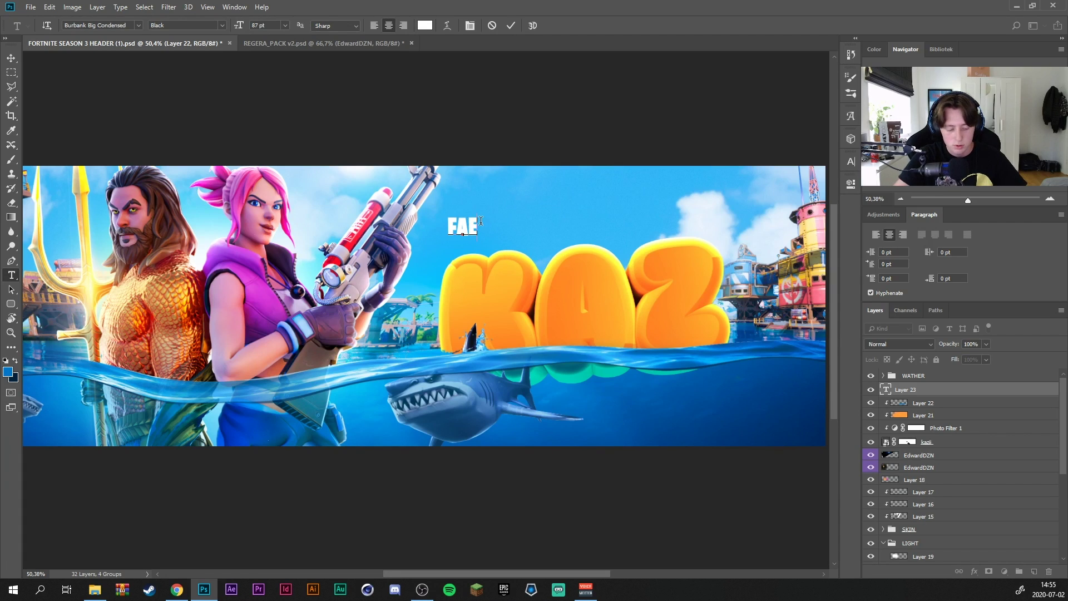
pyautogui.press('BackSpace')
pyautogui.write('ZE')
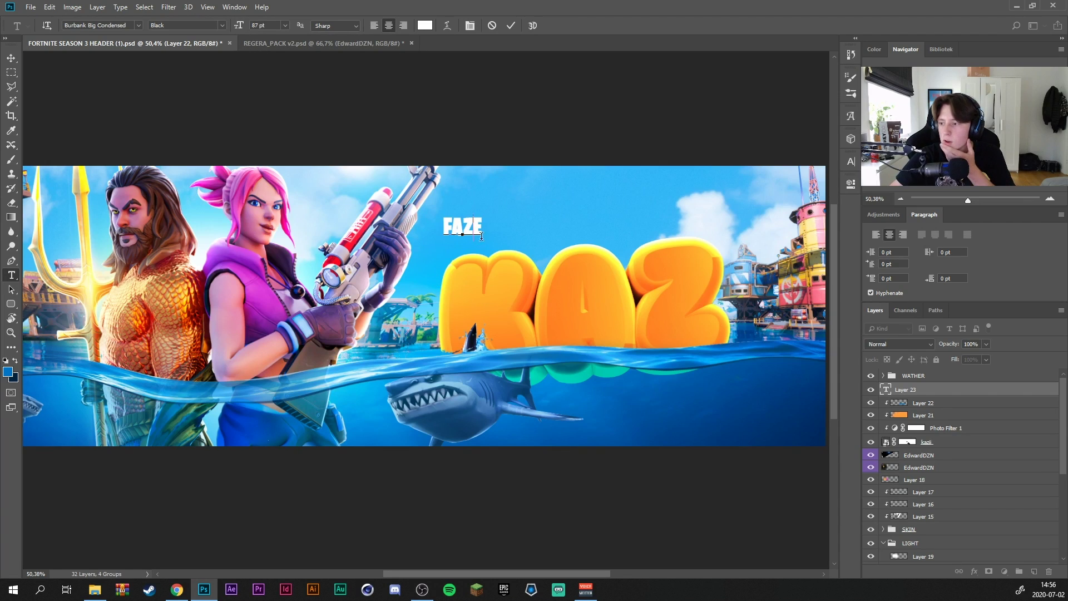
# Change the font of the FAZE text to ARCO Typography
pyautogui.doubleClick(460, 220)
pyautogui.click(133, 24)
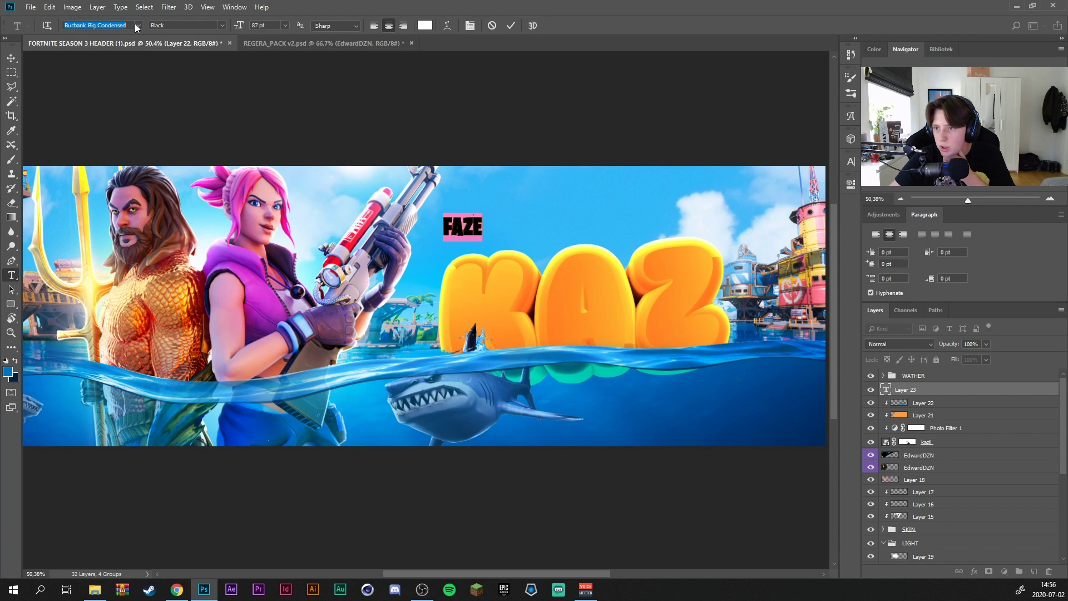
pyautogui.click(136, 26)
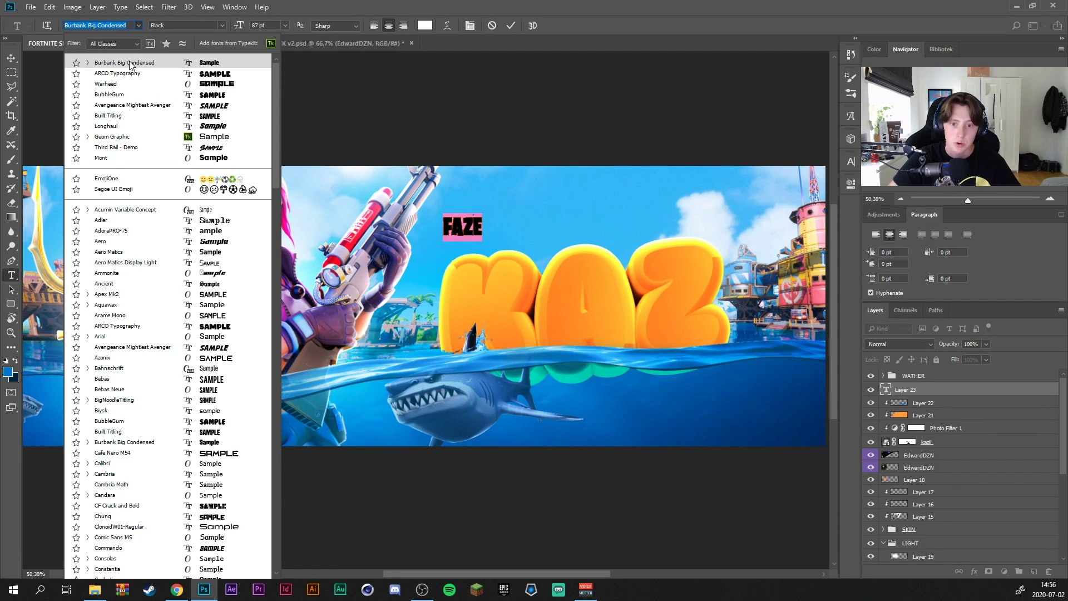
pyautogui.click(135, 74)
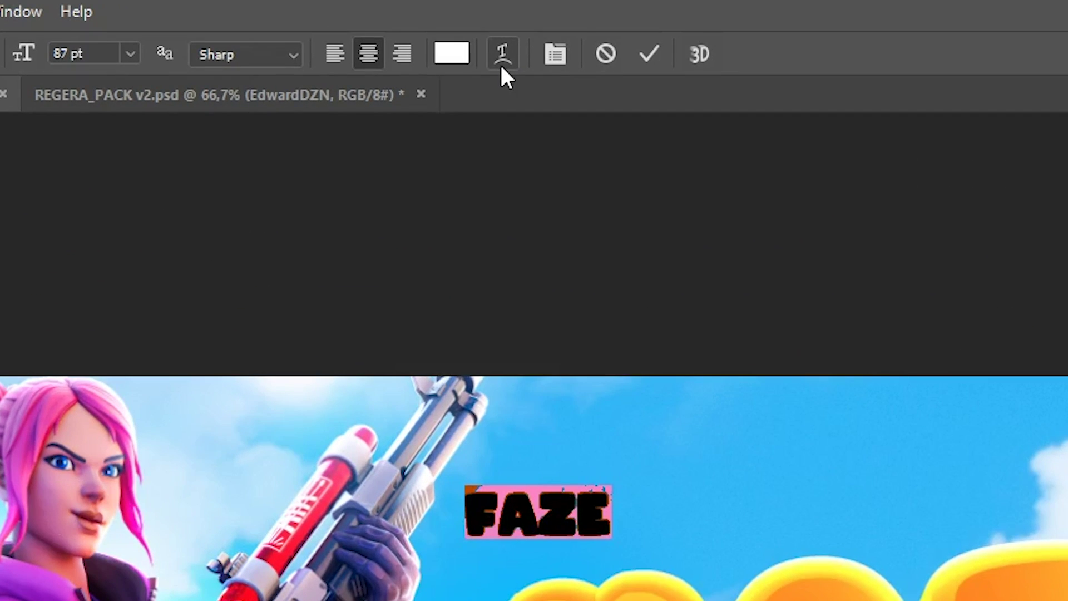
# Warp the FAZE text with the horizontal Flag style at a bend of -22%, removing the faux bold style
pyautogui.click(502, 61)
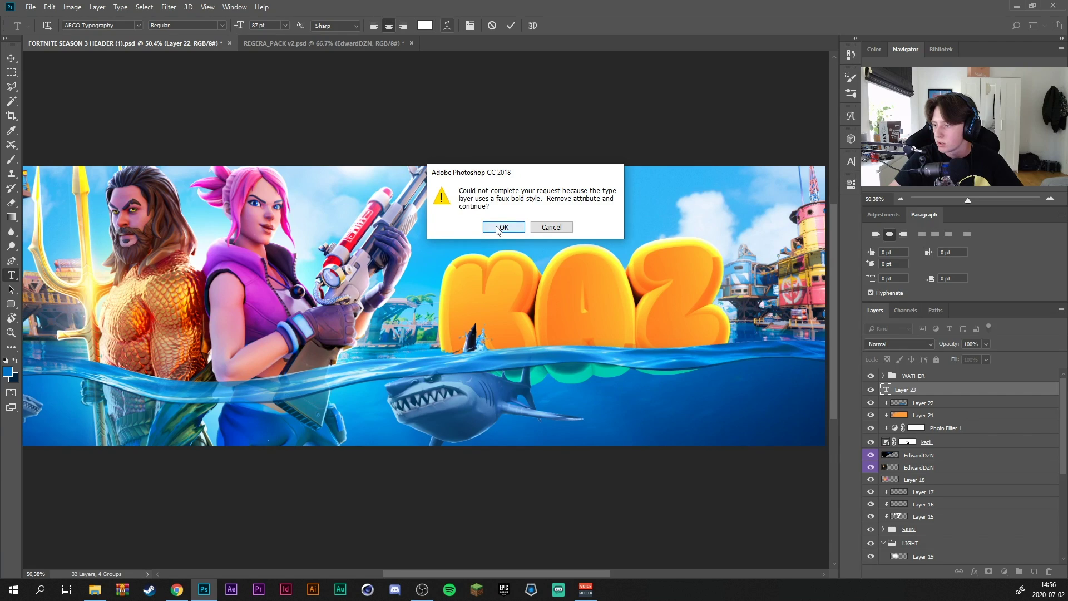
pyautogui.click(632, 515)
pyautogui.click(550, 188)
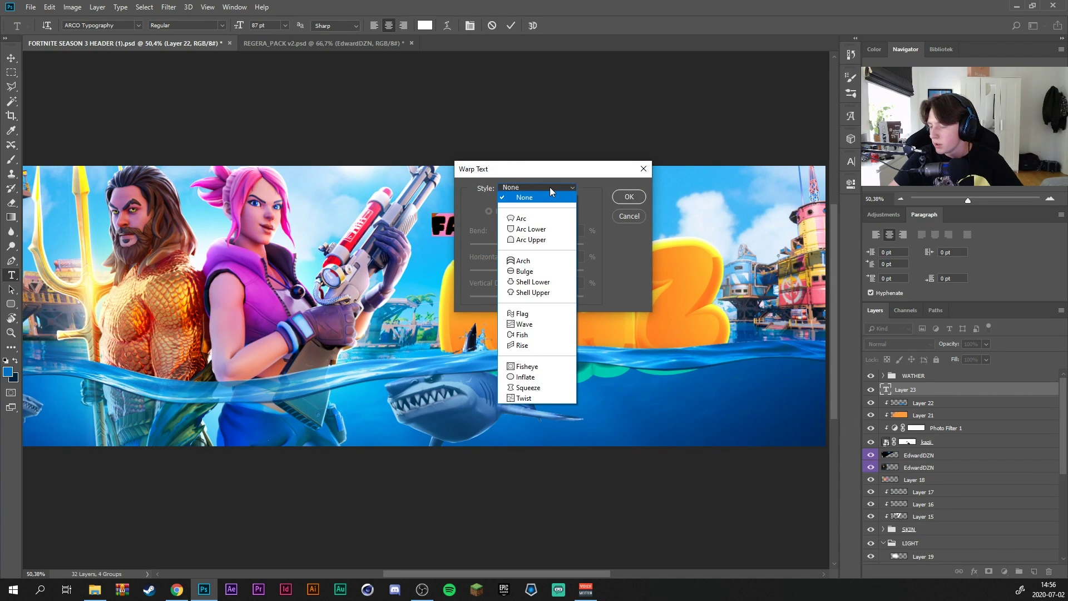
pyautogui.click(541, 312)
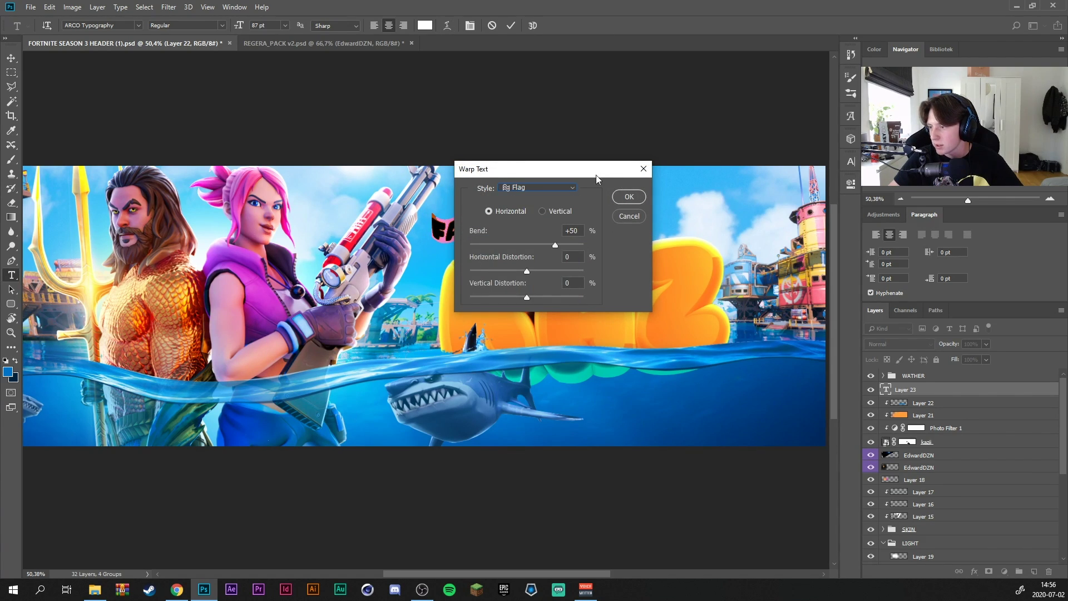
pyautogui.moveTo(596, 175); pyautogui.dragTo(797, 180)
pyautogui.moveTo(745, 249); pyautogui.dragTo(715, 255)
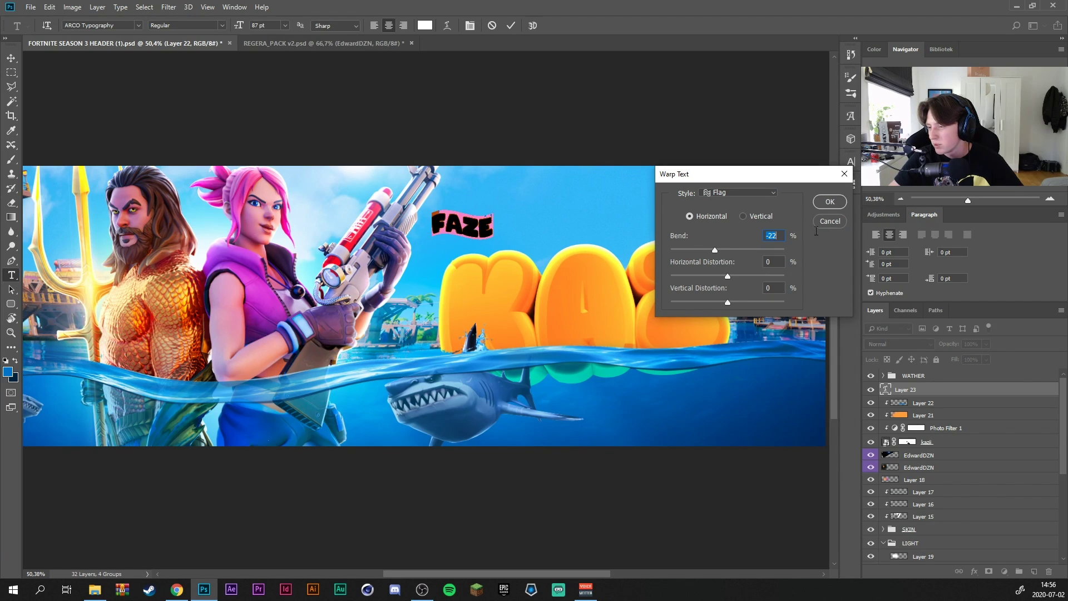
pyautogui.click(829, 203)
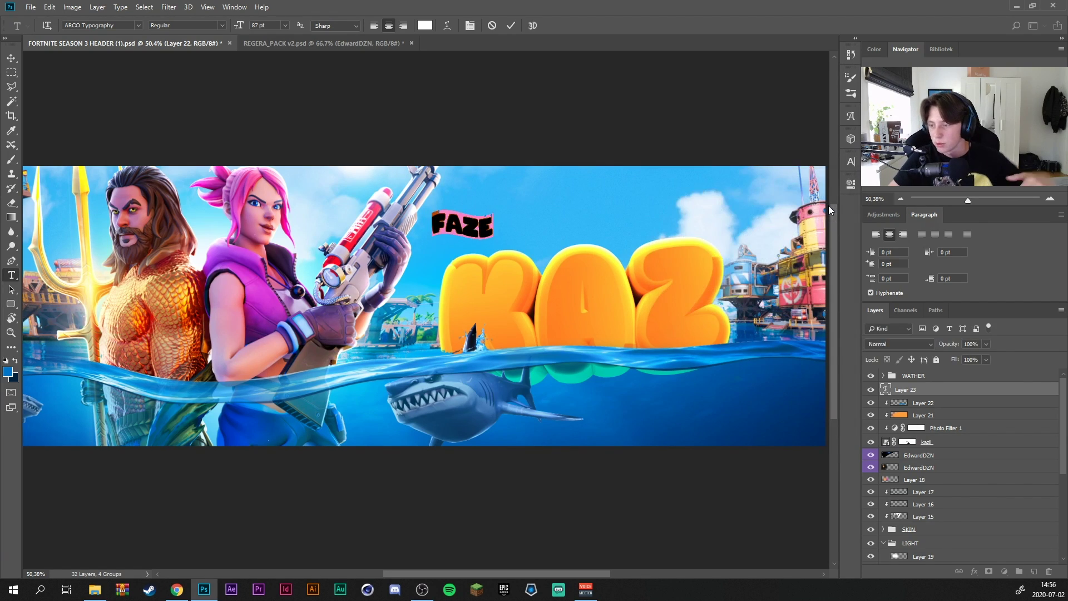
pyautogui.click(511, 27)
# Widen the tracking between the letters of the FAZE text
pyautogui.doubleClick(468, 223)
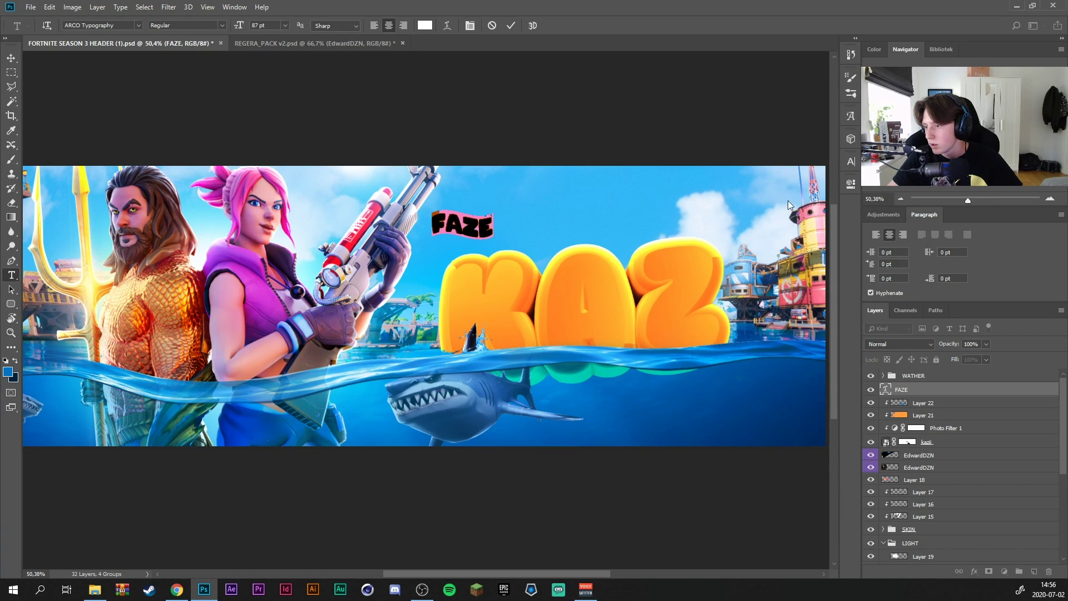
pyautogui.click(851, 184)
pyautogui.click(850, 164)
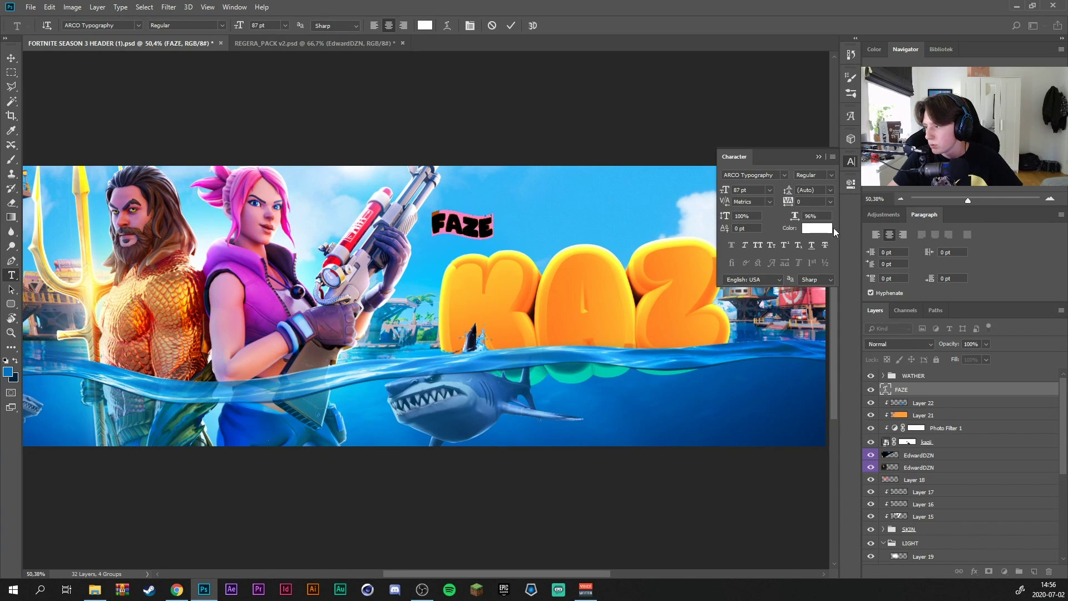
pyautogui.moveTo(790, 207); pyautogui.dragTo(797, 199)
pyautogui.click(819, 153)
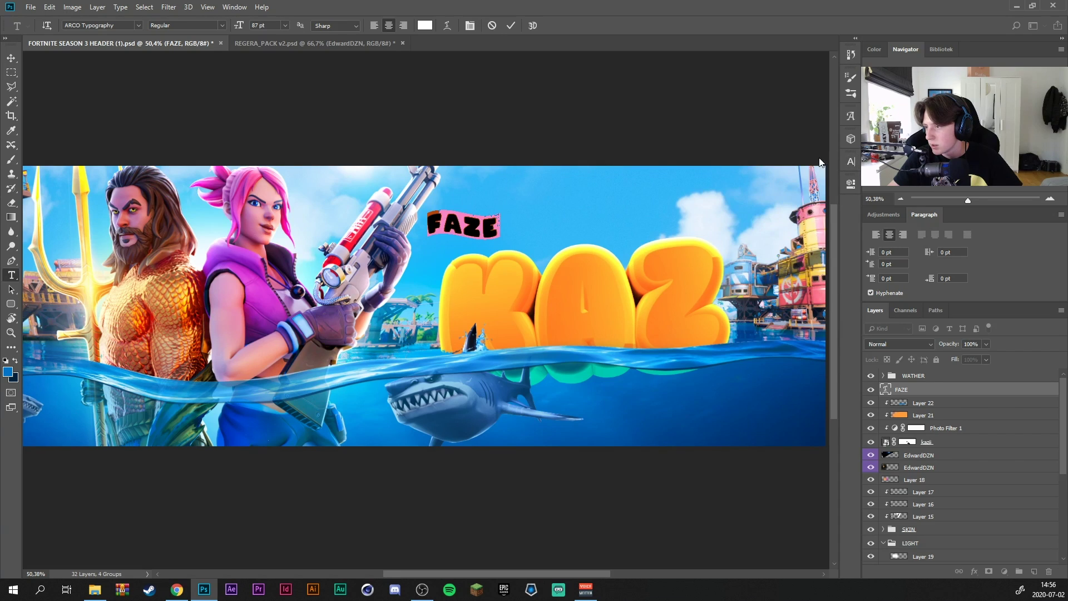
pyautogui.click(510, 25)
# Move the FAZE text just above the K, rotate it about -5.86° and scale it to about 122.91%
pyautogui.hotkey('ctrl', 't')
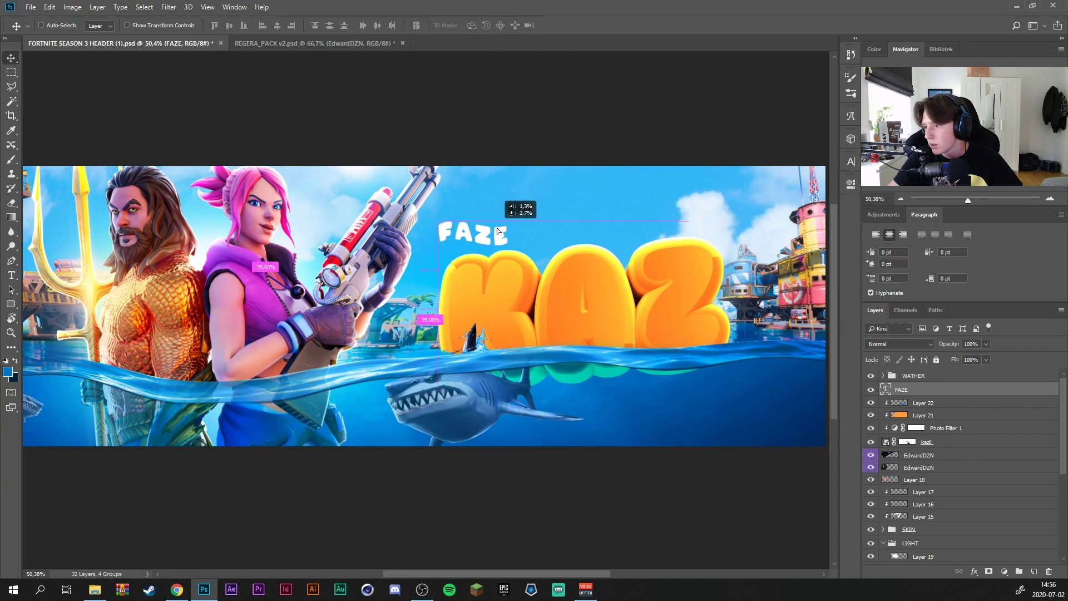
pyautogui.moveTo(497, 228); pyautogui.dragTo(514, 228)
pyautogui.moveTo(591, 249); pyautogui.dragTo(590, 235)
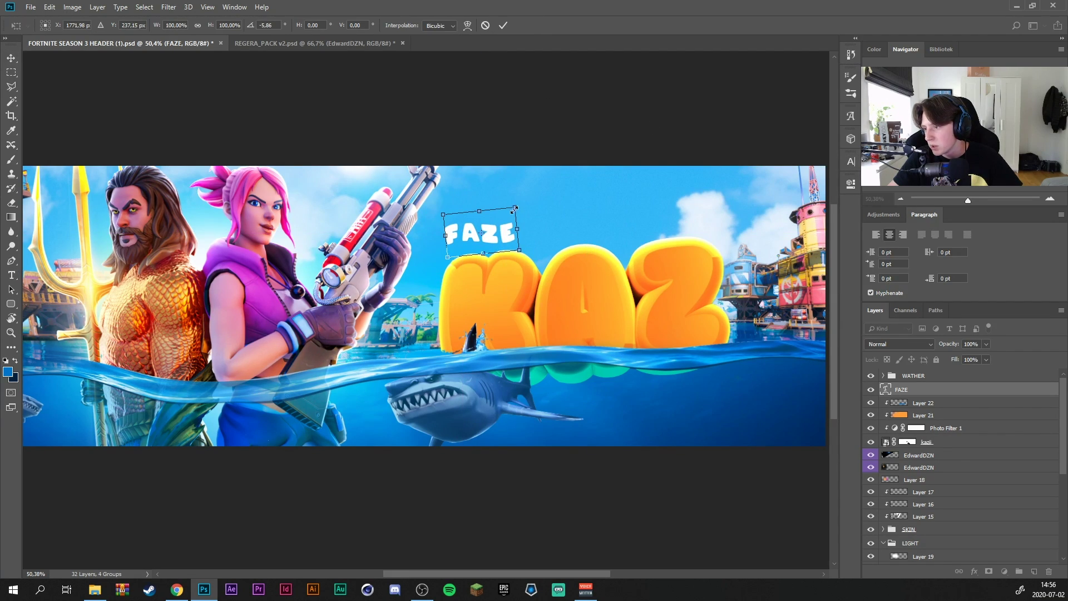
pyautogui.moveTo(515, 207)
pyautogui.mouseDown()
pyautogui.moveTo(538, 204)
pyautogui.moveTo(520, 221)
pyautogui.mouseUp()
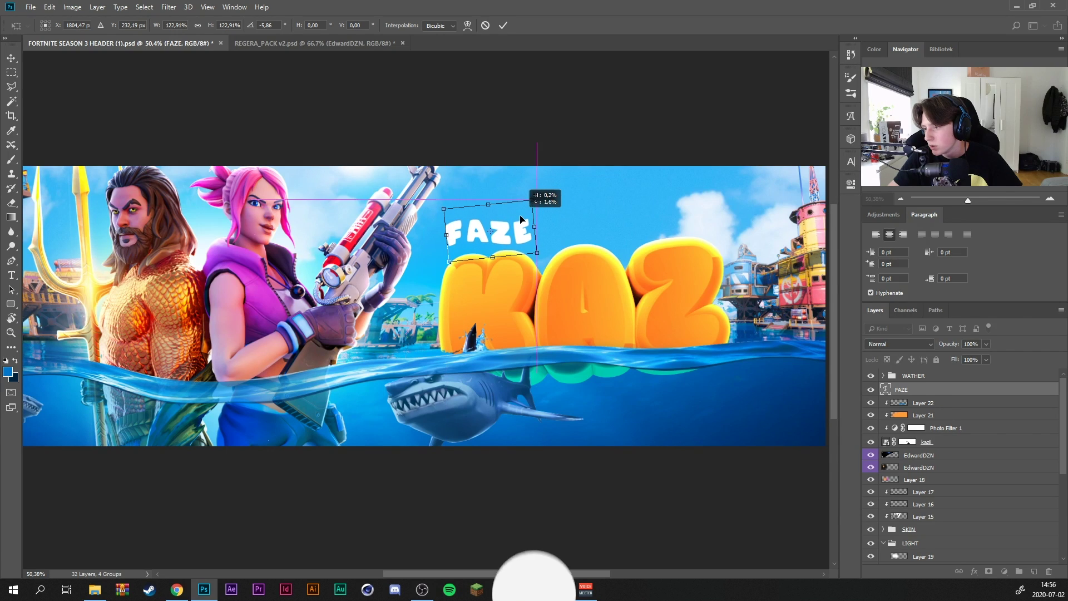
pyautogui.click(504, 25)
pyautogui.scroll(-4, 576, 278)
pyautogui.scroll(2, 575, 289)
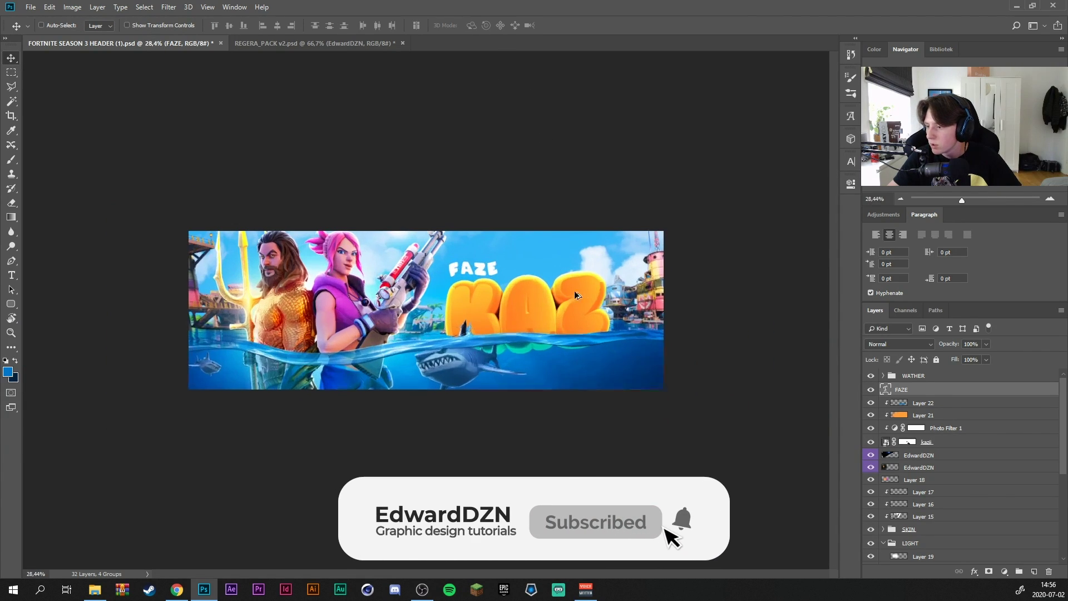
pyautogui.scroll(2, 599, 272)
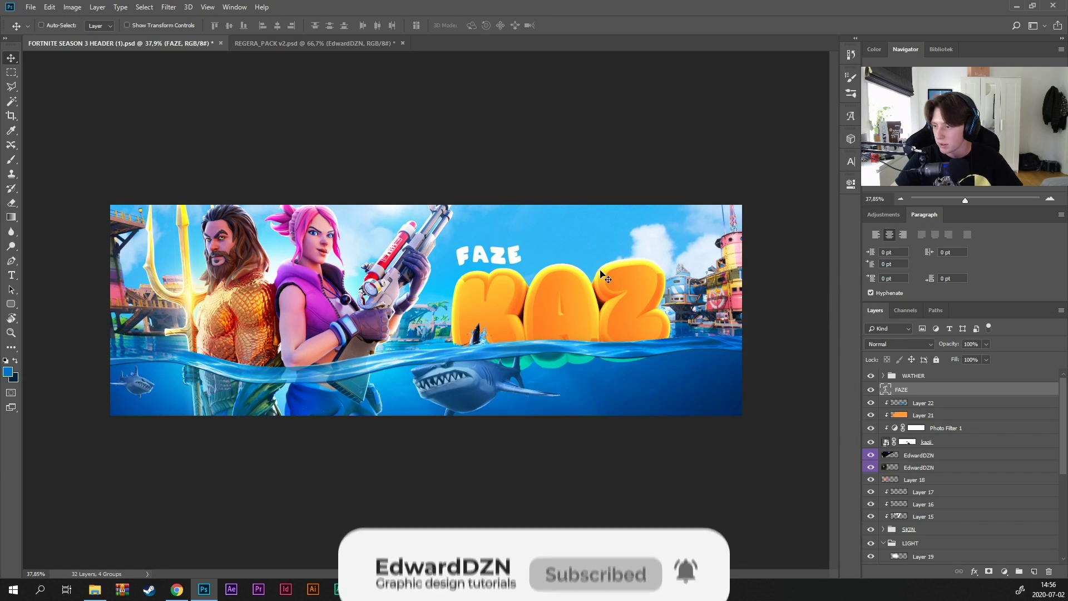
pyautogui.scroll(2, 626, 352)
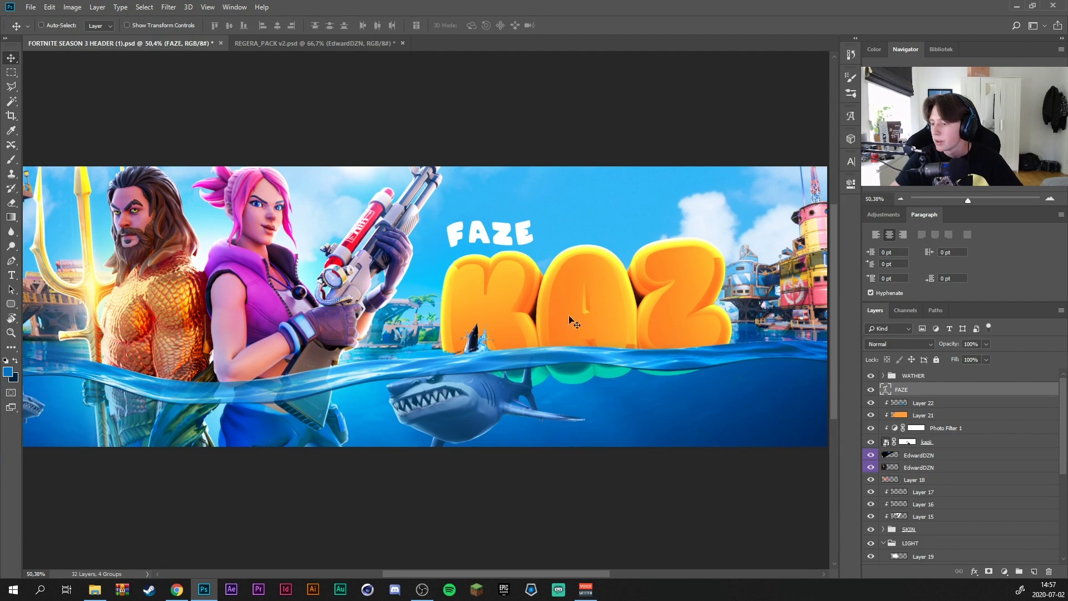
pyautogui.scroll(-3, 499, 332)
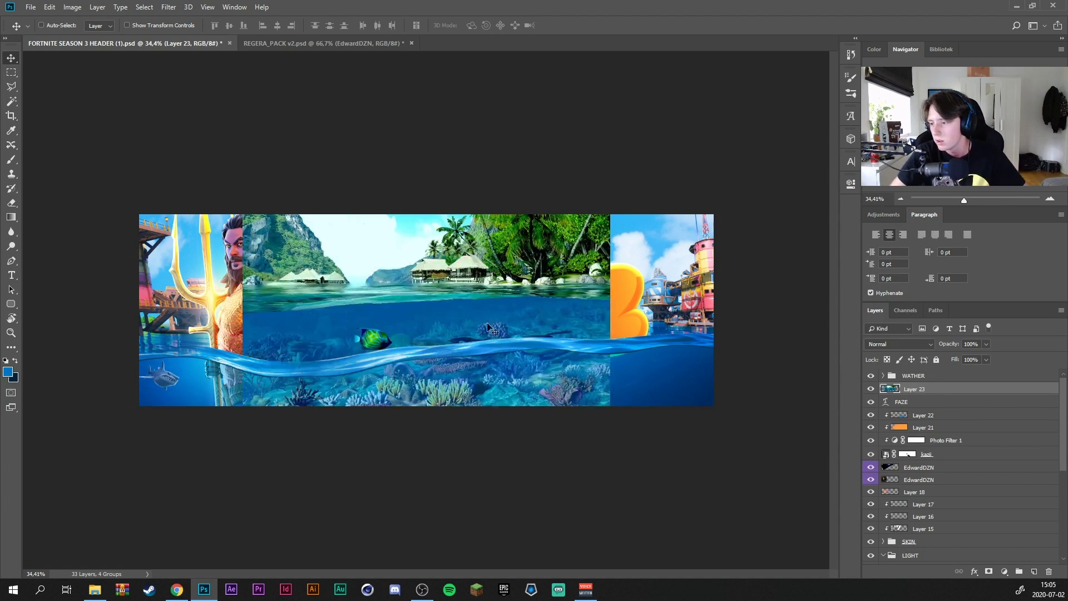
# Erase the above-water part of the tropical reef image and move the remaining reef to the banner's lower right, beneath the KAZ lettering
pyautogui.moveTo(467, 311); pyautogui.dragTo(517, 323)
pyautogui.press('e')
pyautogui.moveTo(312, 245)
pyautogui.mouseDown()
pyautogui.moveTo(411, 262)
pyautogui.moveTo(727, 236)
pyautogui.moveTo(692, 273)
pyautogui.moveTo(610, 301)
pyautogui.moveTo(313, 309)
pyautogui.moveTo(490, 323)
pyautogui.moveTo(639, 300)
pyautogui.moveTo(645, 289)
pyautogui.mouseUp()
pyautogui.press('v')
pyautogui.moveTo(599, 337); pyautogui.dragTo(684, 407)
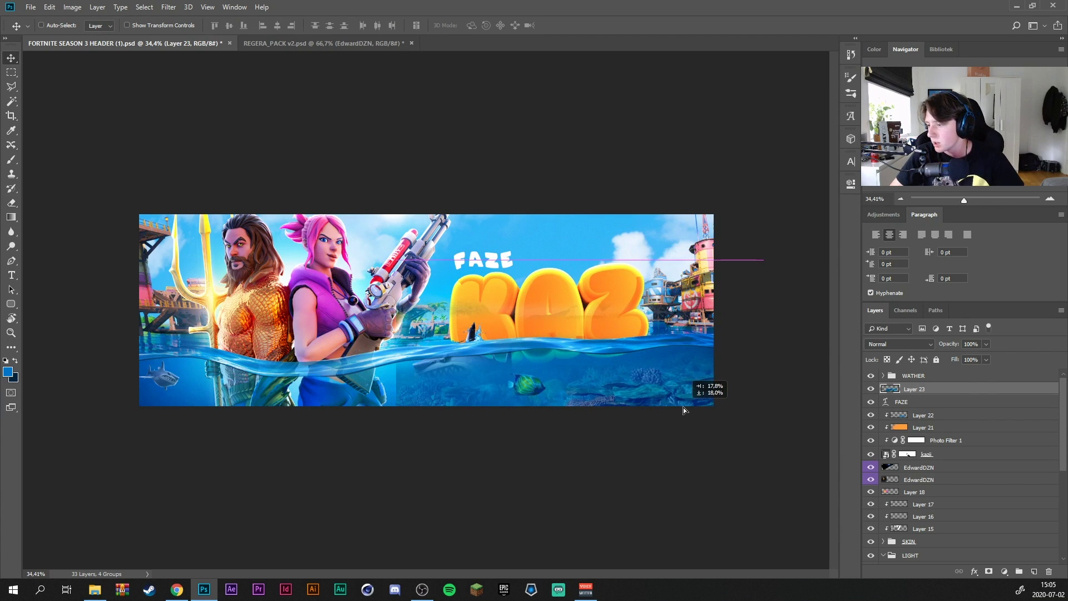
pyautogui.press('e')
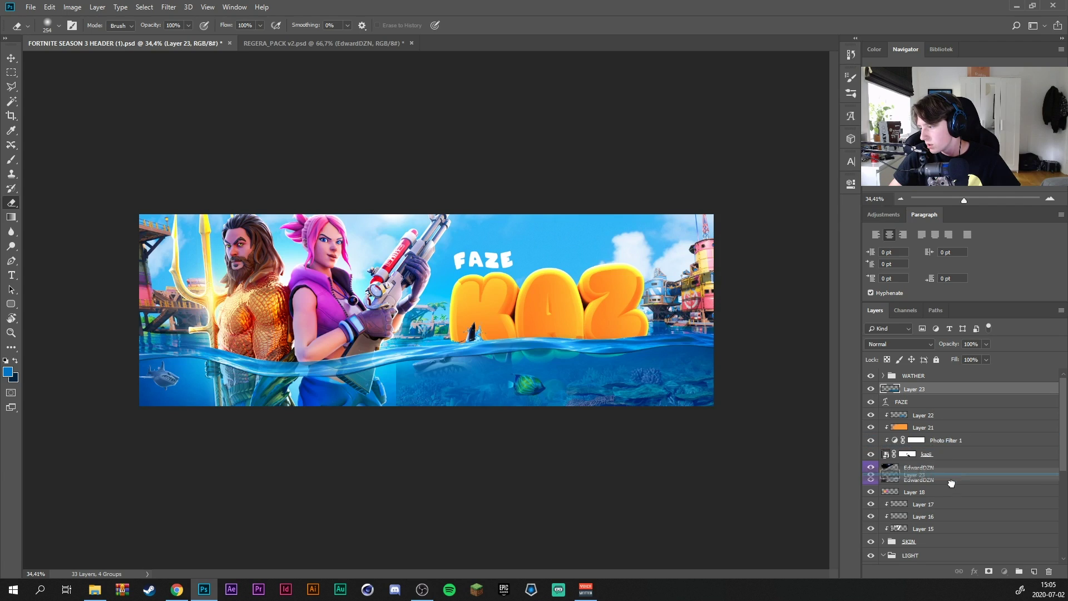
# Move Layer 23 with the reef below the shark layers, directly above Layer 20, and make it a clipping mask
pyautogui.scroll(-3, 949, 481)
pyautogui.moveTo(933, 599); pyautogui.dragTo(970, 497)
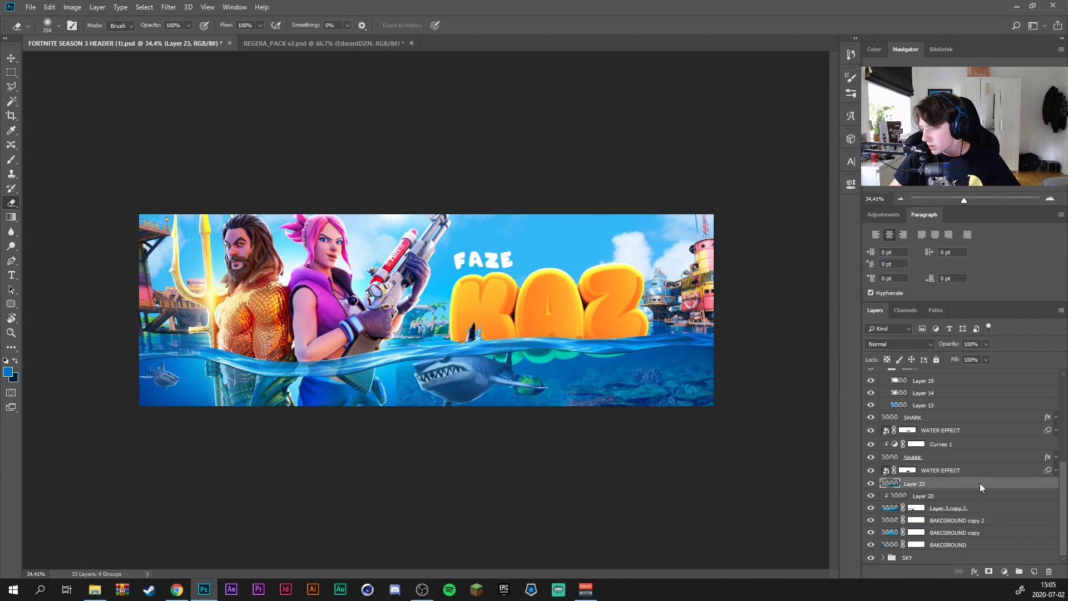
pyautogui.rightClick(979, 483)
pyautogui.click(993, 226)
# Scale the reef image to about 66.4% and position it underwater in the banner's lower-right corner
pyautogui.press('v')
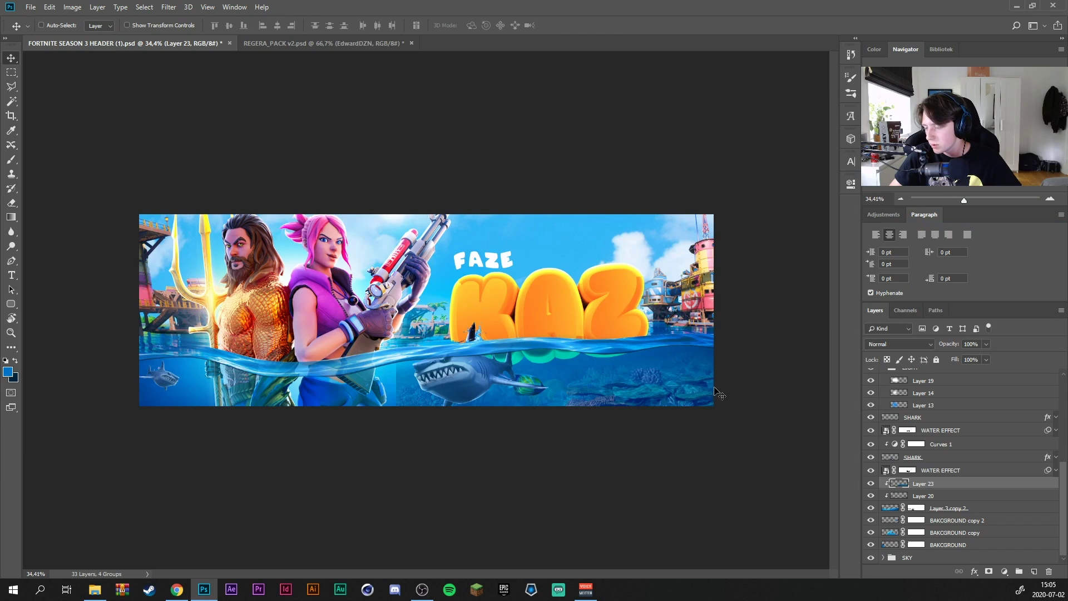
pyautogui.hotkey('ctrl', 't')
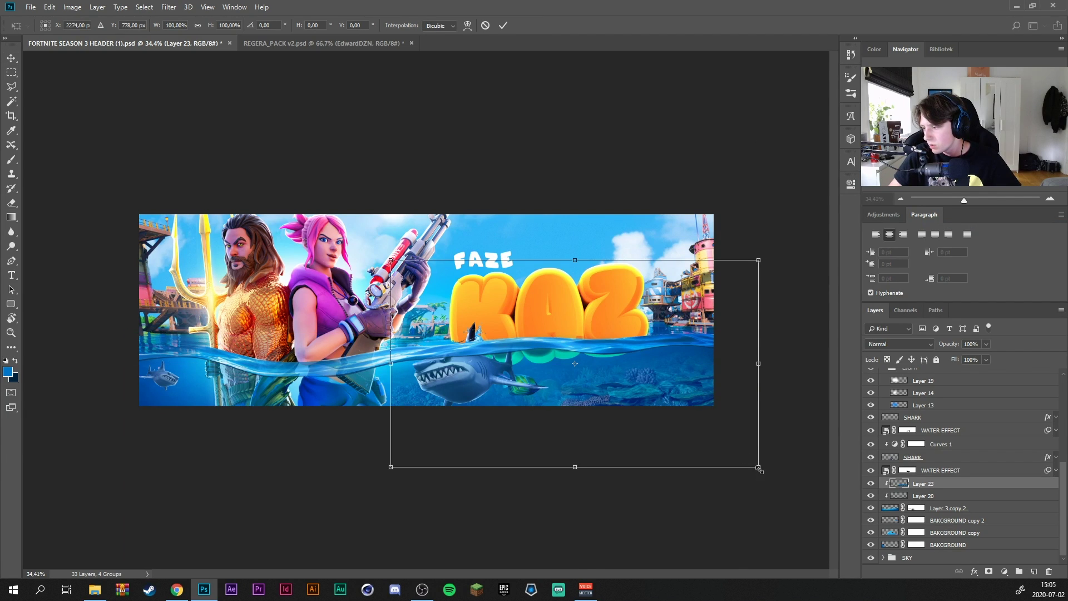
pyautogui.moveTo(759, 465); pyautogui.dragTo(741, 431)
pyautogui.moveTo(453, 275); pyautogui.dragTo(473, 313)
pyautogui.moveTo(626, 382); pyautogui.dragTo(630, 366)
pyautogui.moveTo(752, 429); pyautogui.dragTo(723, 419)
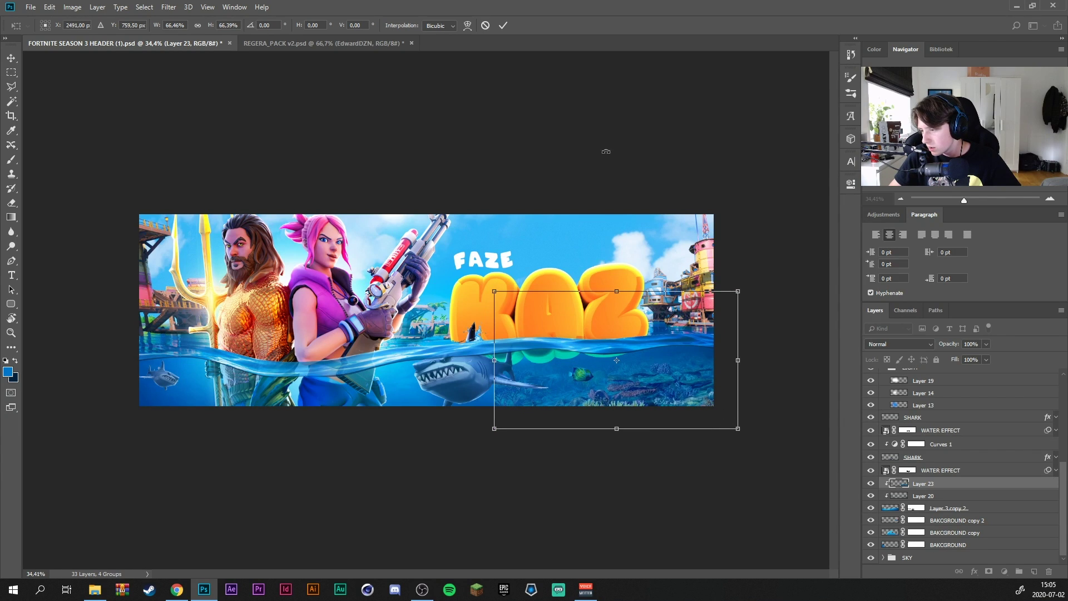
pyautogui.press('Return')
# Erase the reef image's left edge behind the large shark with a soft eraser to blend it into the water
pyautogui.press('e')
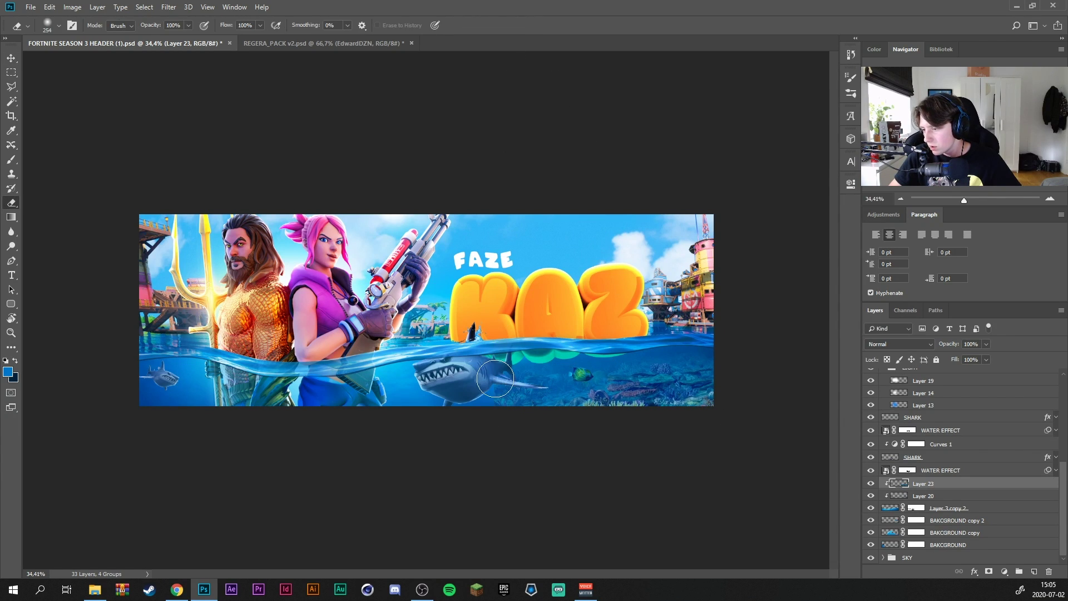
pyautogui.moveTo(484, 375); pyautogui.dragTo(517, 376)
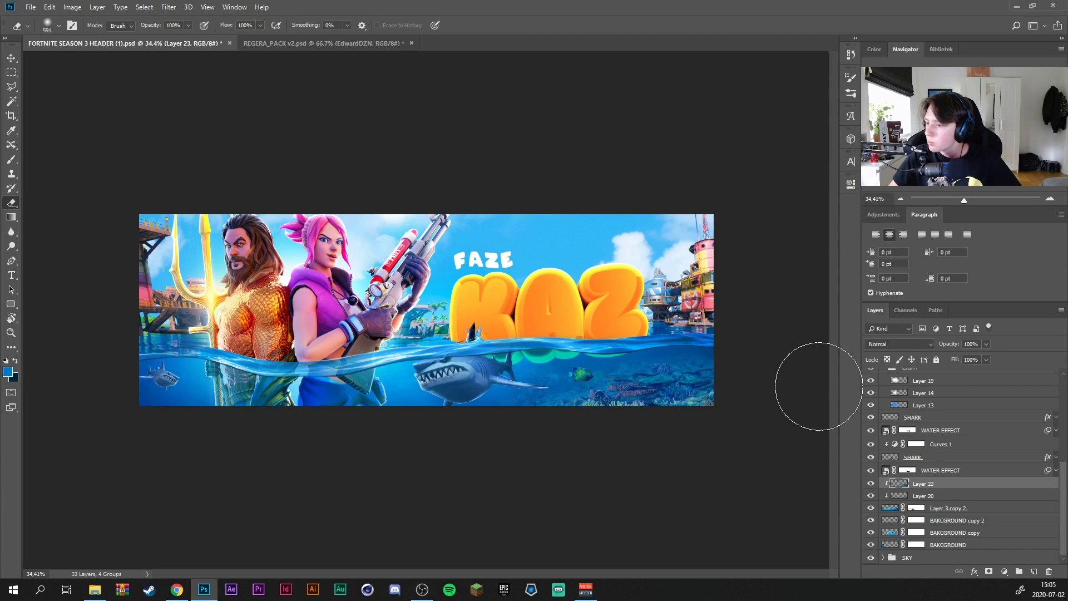
pyautogui.press('v')
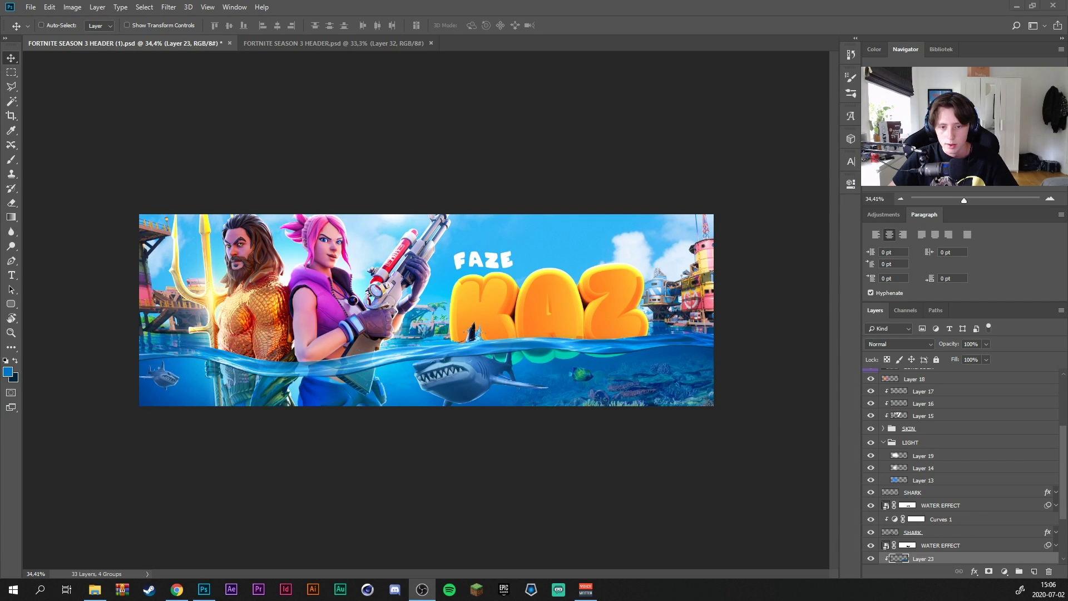
# Select the WATHER group at the top of the layer stack
pyautogui.click(579, 345)
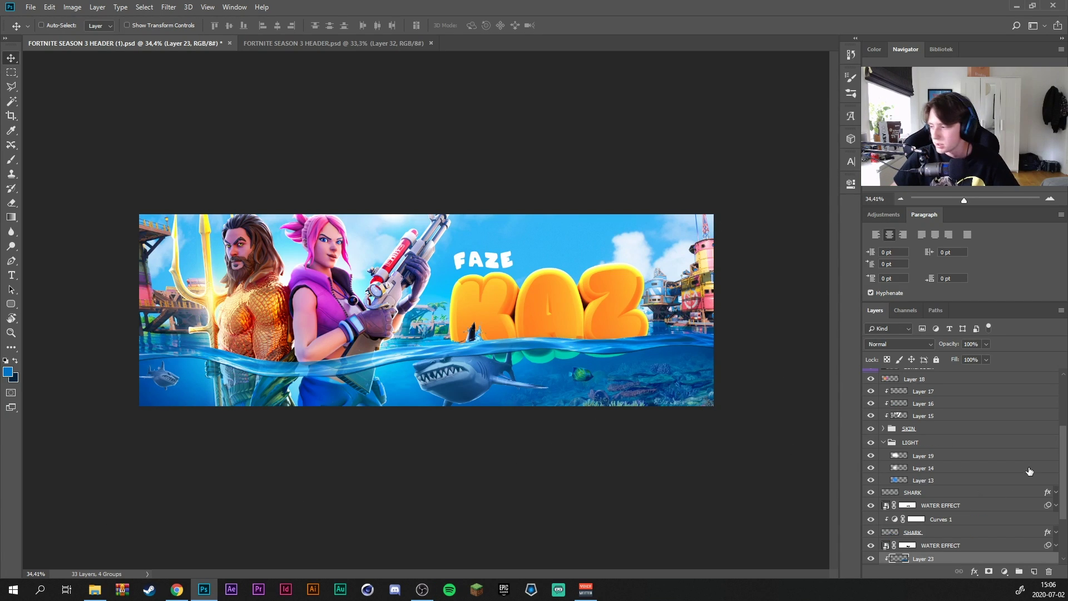
pyautogui.scroll(4, 1019, 464)
pyautogui.click(946, 377)
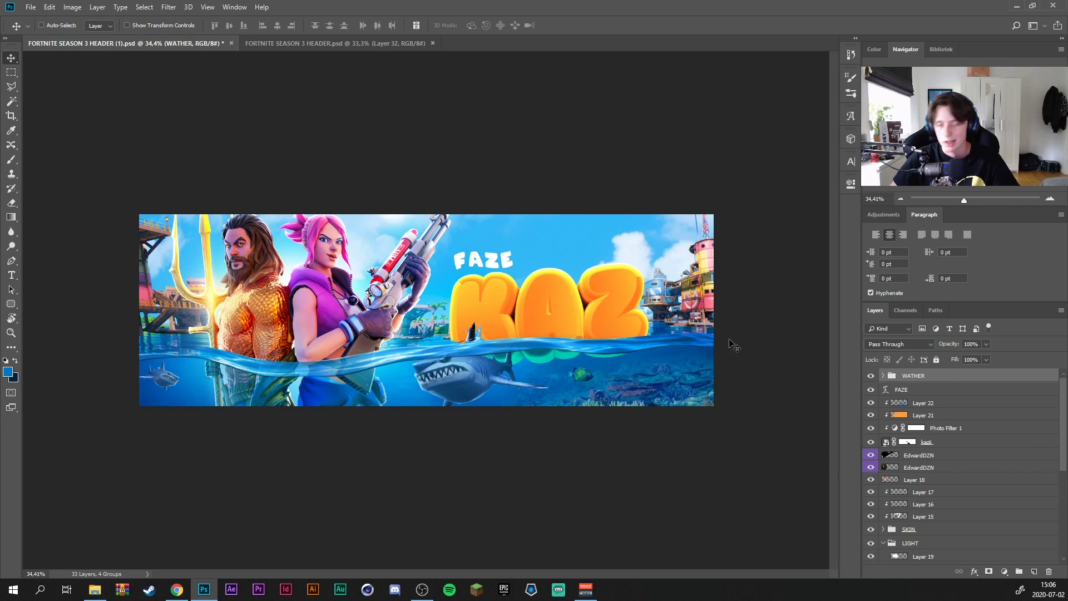